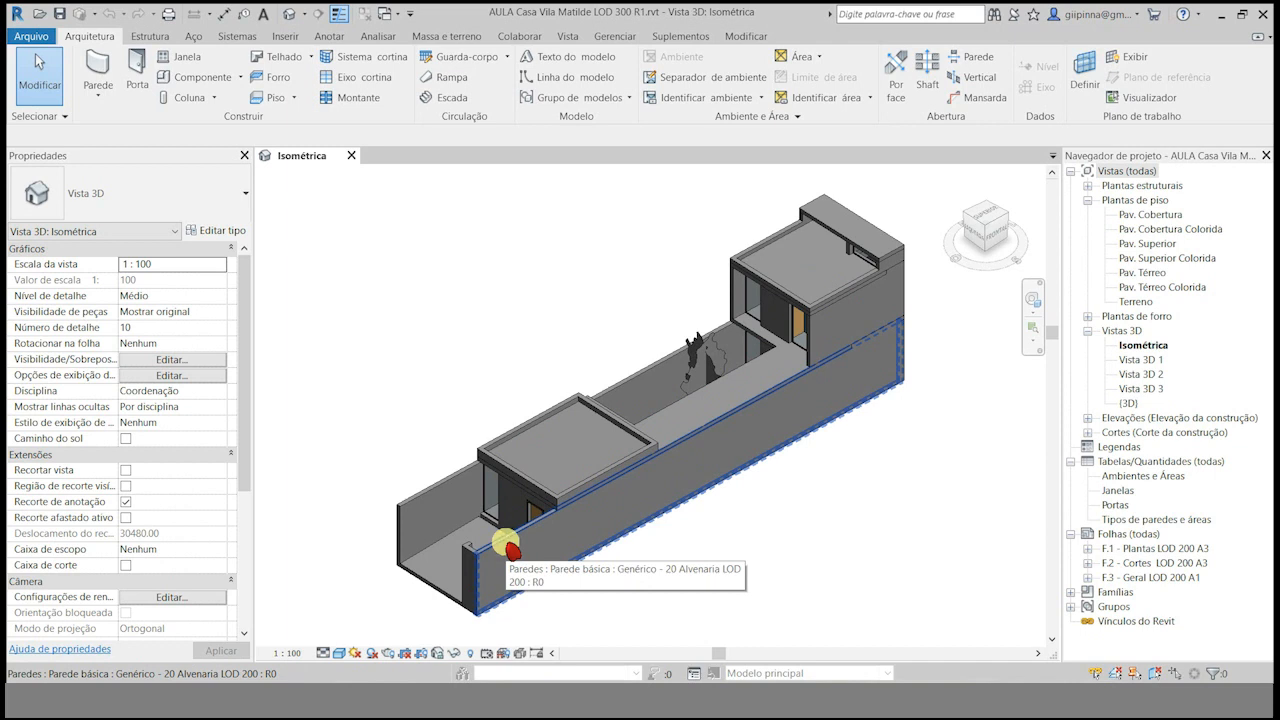
Examine the house in the 3D view and the wall corners around the Garagem in the Pav. Térreo floor plan.
{"action": "middle_click_drag", "start_coordinate": [759, 530], "coordinate": [529, 688], "text": "shift"}
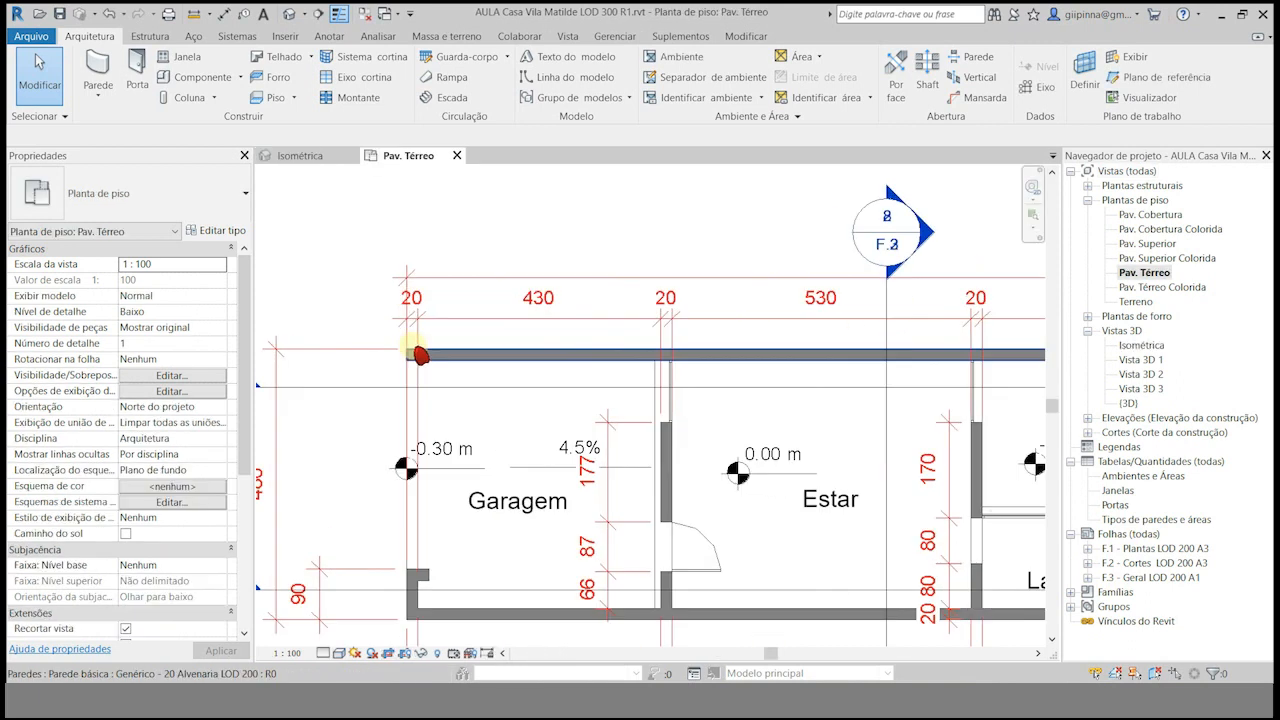
{"action": "scroll", "coordinate": [415, 348], "scroll_direction": "up", "scroll_amount": 3}
{"action": "scroll", "coordinate": [575, 336], "scroll_direction": "down", "scroll_amount": 2}
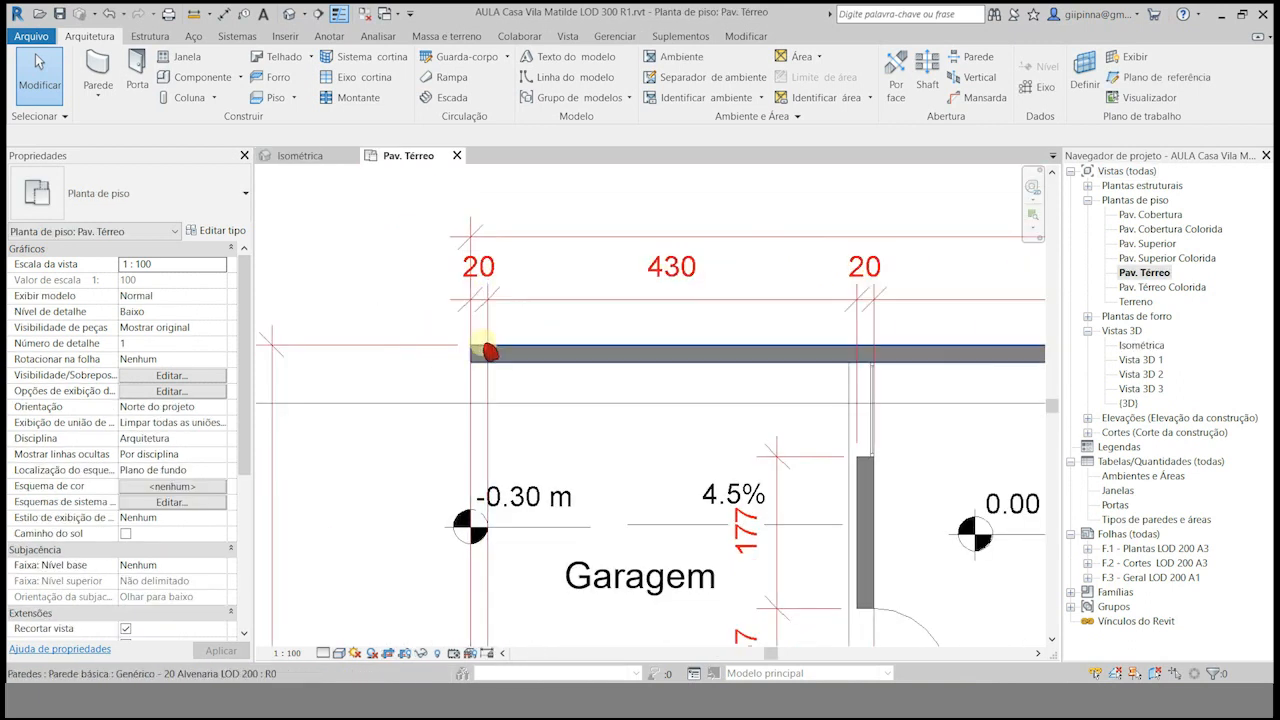
{"action": "scroll", "coordinate": [480, 263], "scroll_direction": "down", "scroll_amount": 4}
{"action": "scroll", "coordinate": [512, 518], "scroll_direction": "up", "scroll_amount": 1}
{"action": "scroll", "coordinate": [511, 517], "scroll_direction": "up", "scroll_amount": 3}
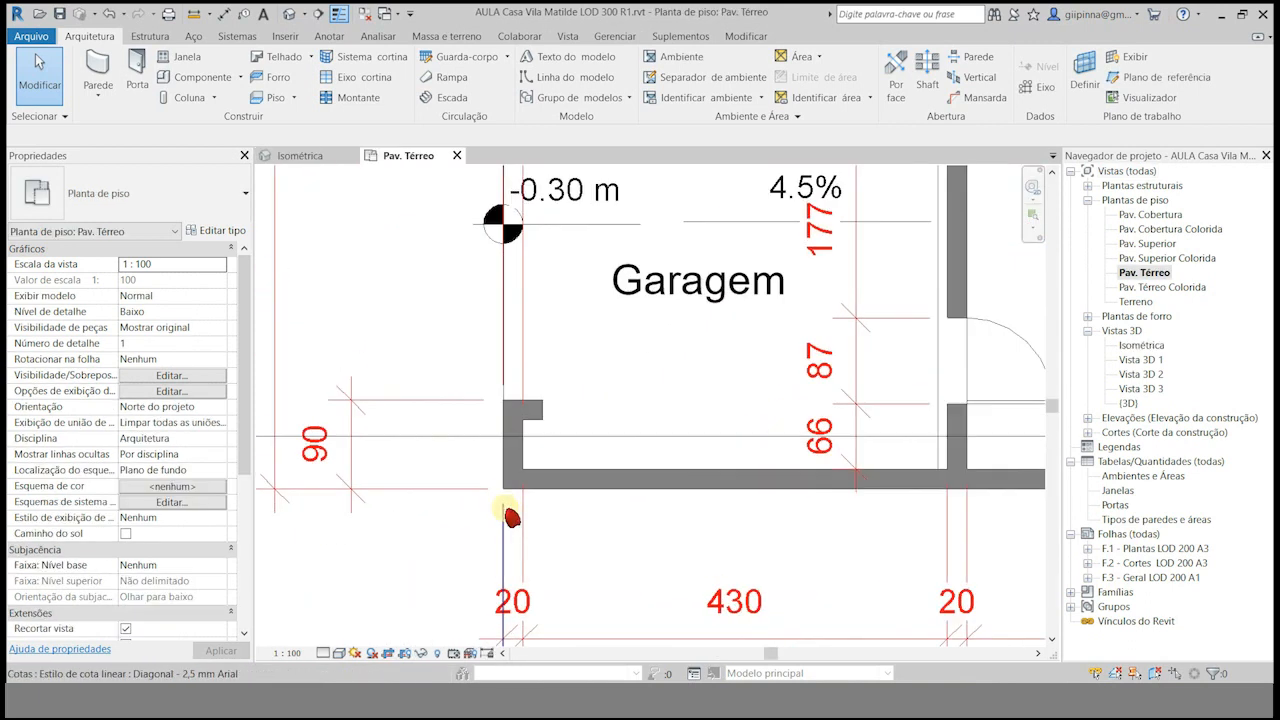
{"action": "scroll", "coordinate": [373, 438], "scroll_direction": "down", "scroll_amount": 2}
{"action": "scroll", "coordinate": [373, 438], "scroll_direction": "down", "scroll_amount": 1}
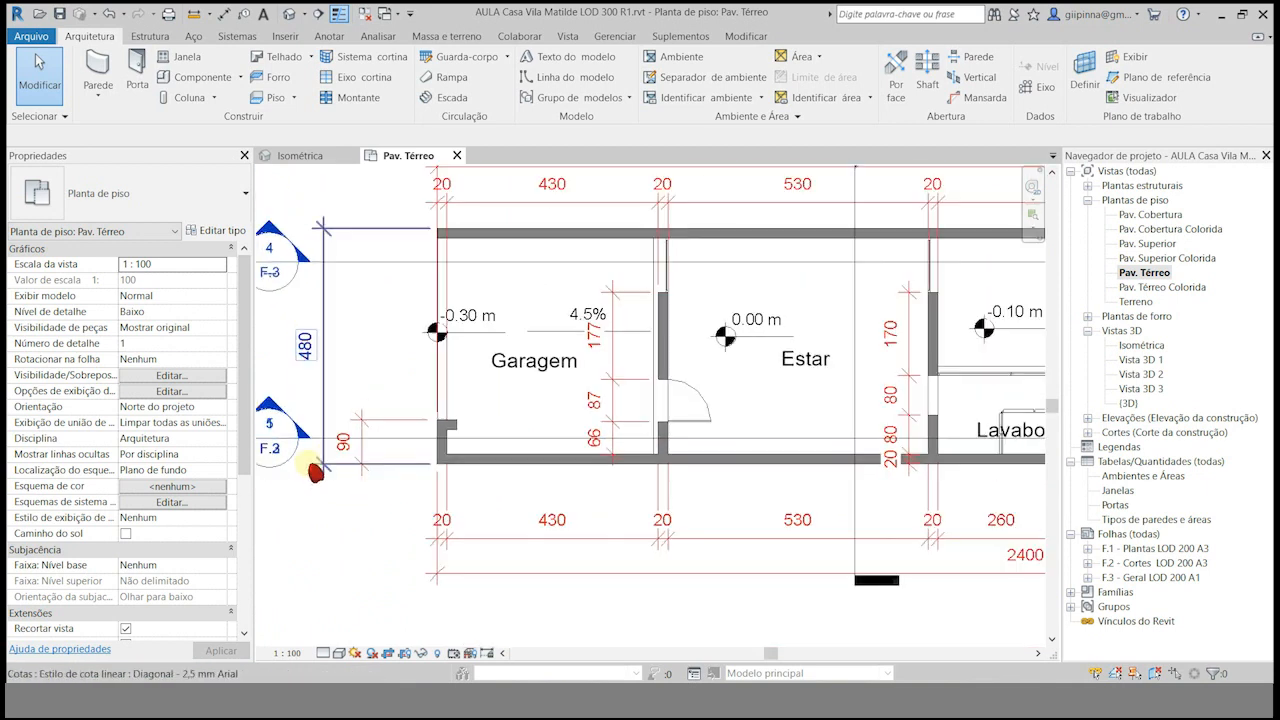
Select the lower boundary wall in the ground-floor plan and examine its junction with the short front wall of the Garagem.
{"action": "left_click", "coordinate": [510, 468]}
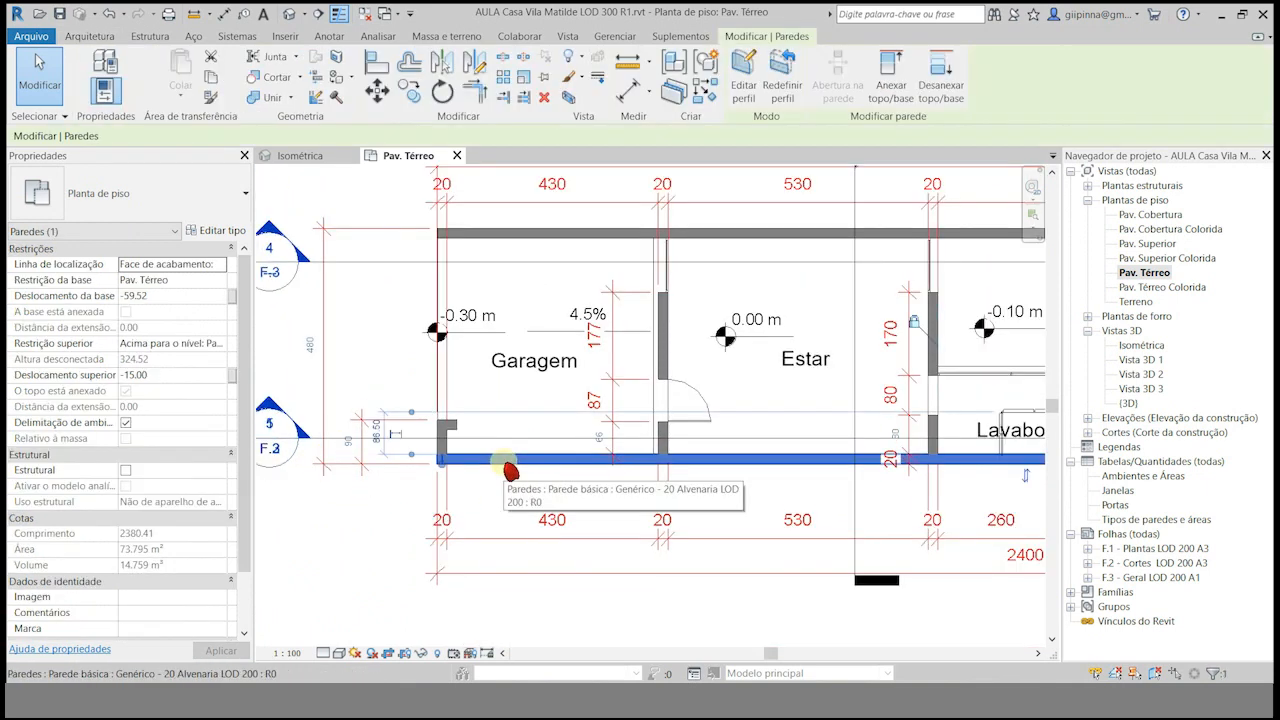
{"action": "scroll", "coordinate": [495, 480], "scroll_direction": "up", "scroll_amount": 2}
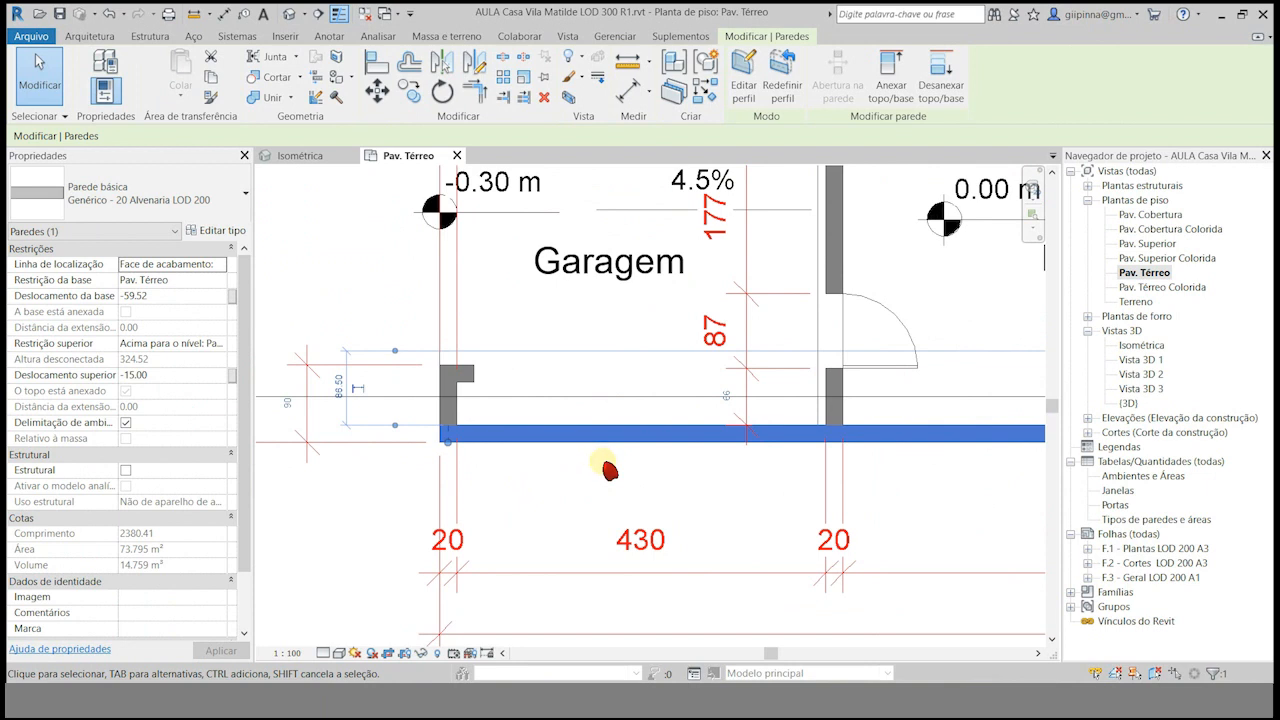
{"action": "left_click", "coordinate": [609, 470]}
{"action": "scroll", "coordinate": [609, 470], "scroll_direction": "down", "scroll_amount": 1}
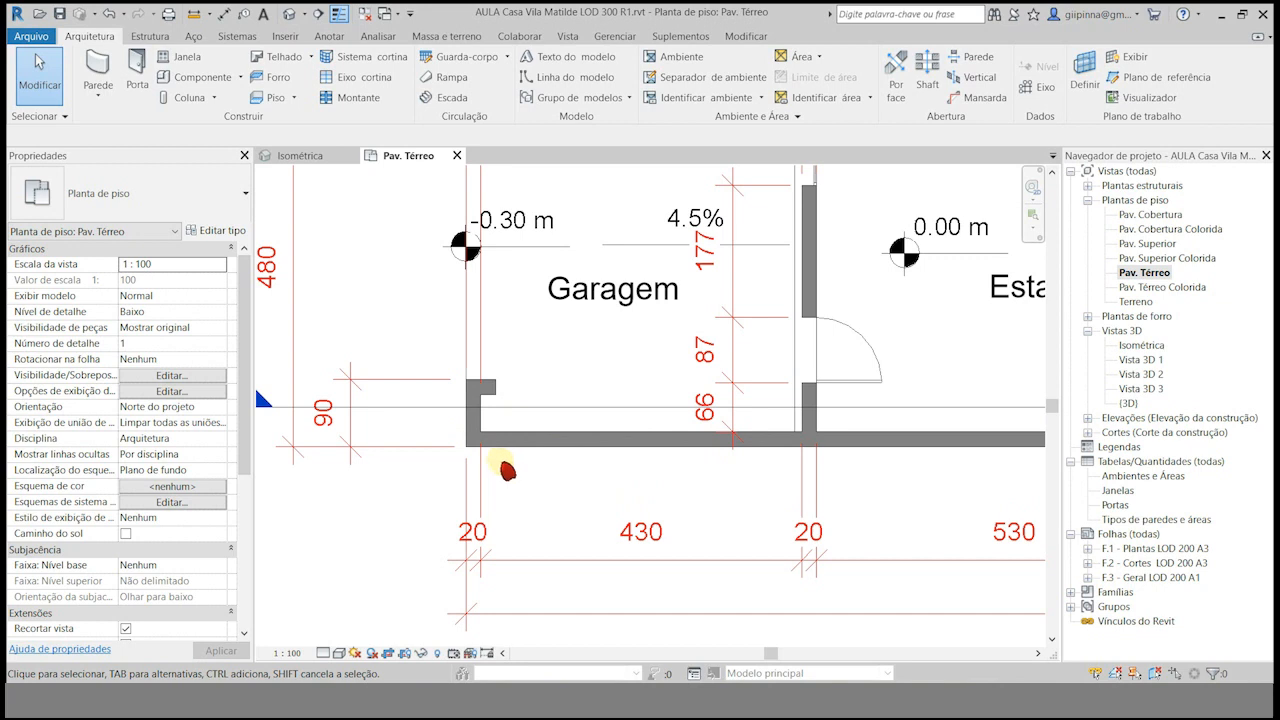
{"action": "scroll", "coordinate": [485, 468], "scroll_direction": "up", "scroll_amount": 2}
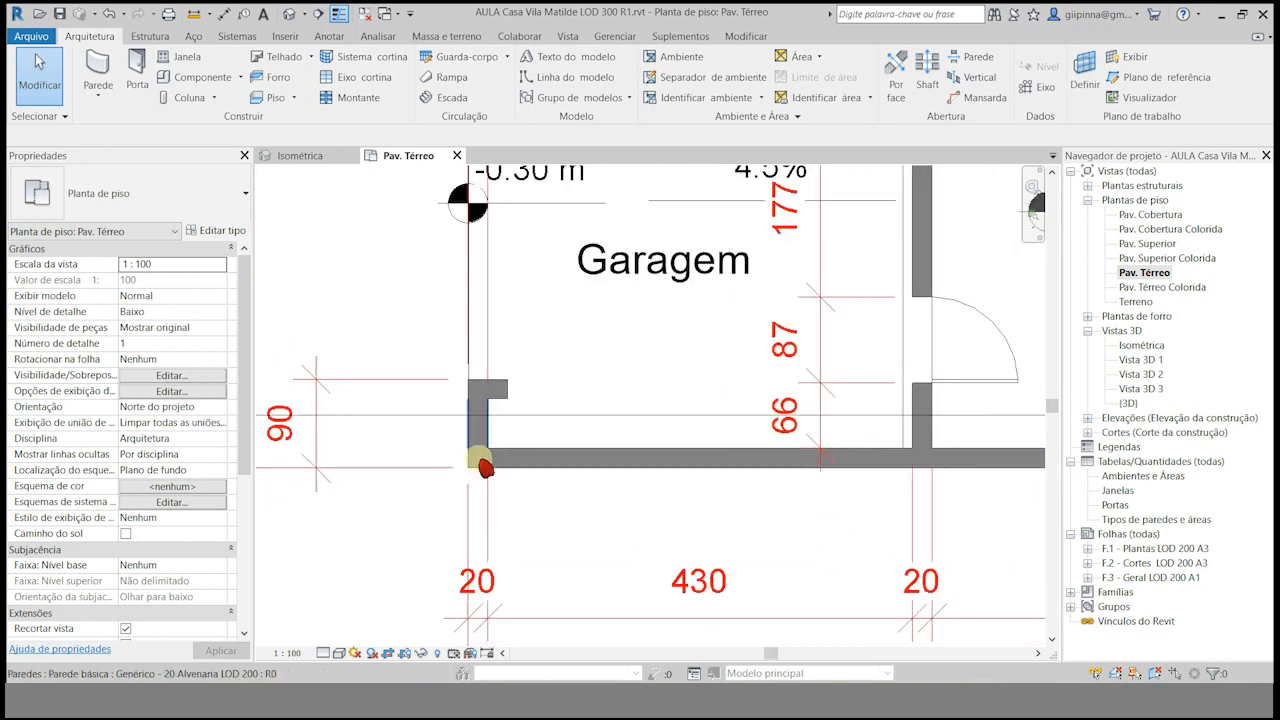
{"action": "scroll", "coordinate": [485, 468], "scroll_direction": "down", "scroll_amount": 3}
{"action": "scroll", "coordinate": [485, 466], "scroll_direction": "up", "scroll_amount": 6}
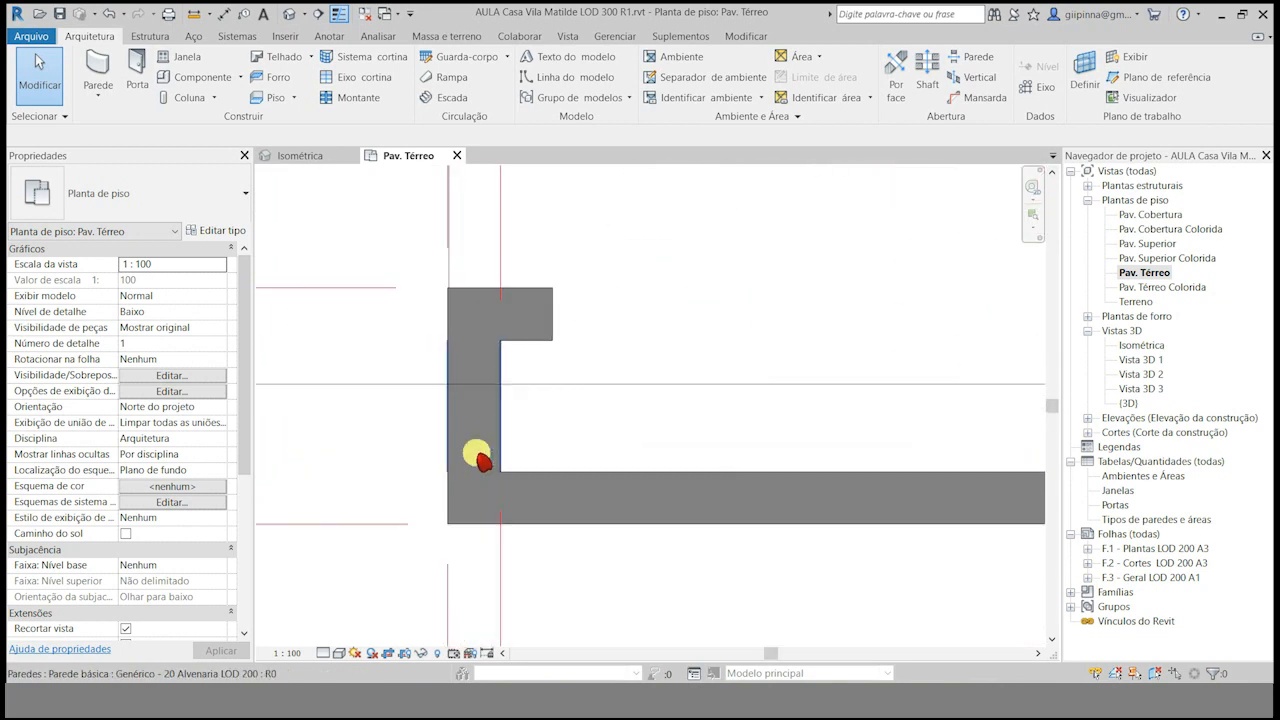
{"action": "left_click", "coordinate": [543, 480]}
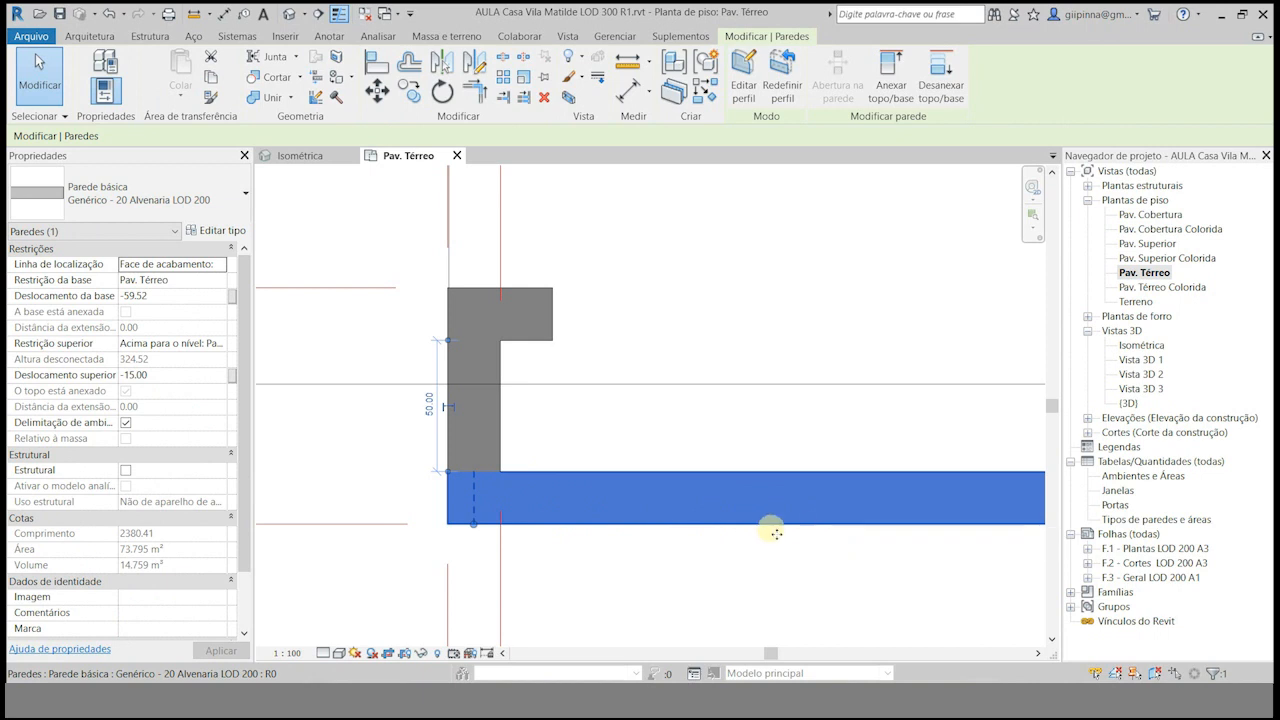
{"action": "left_click", "coordinate": [512, 537]}
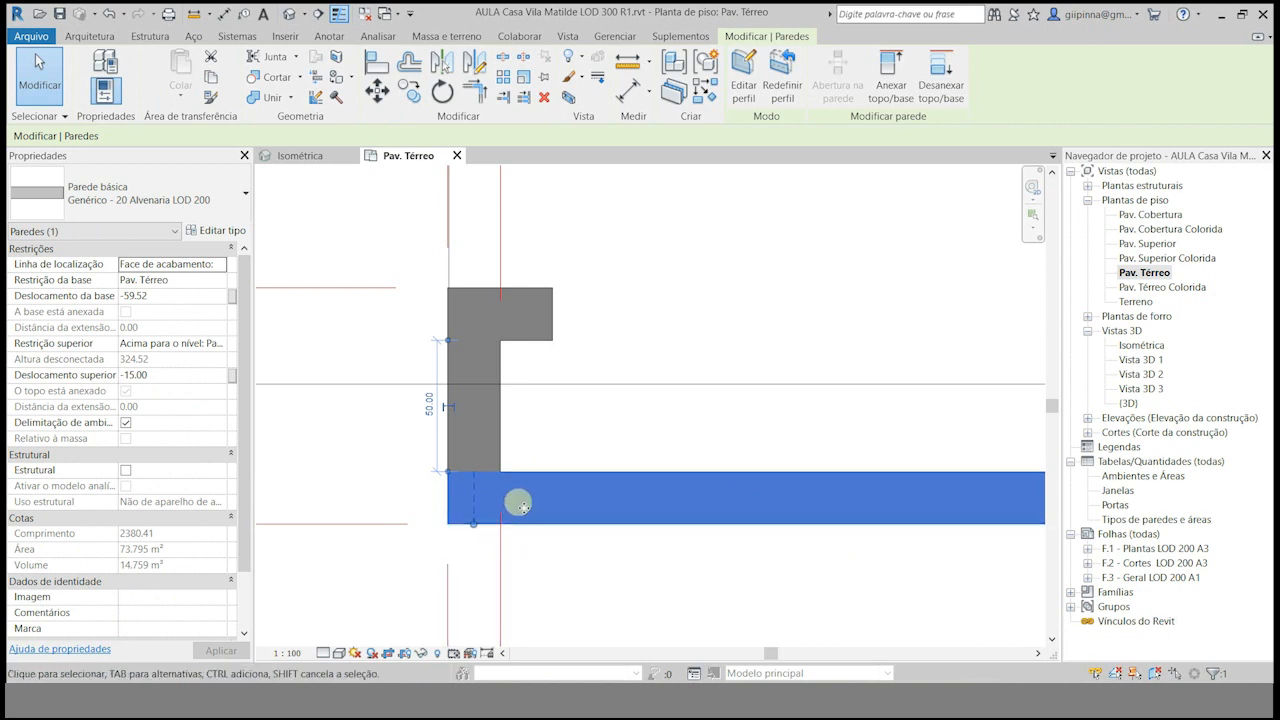
{"action": "left_click", "coordinate": [522, 485]}
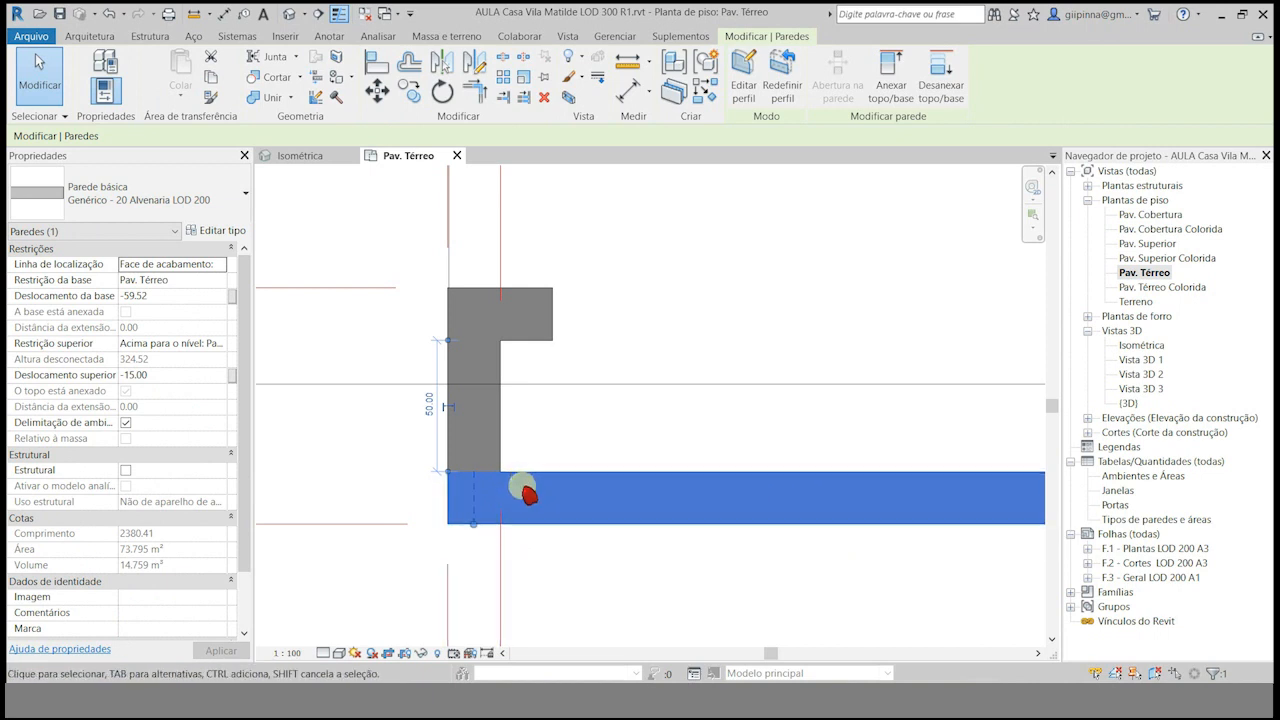
{"action": "left_click", "coordinate": [528, 489]}
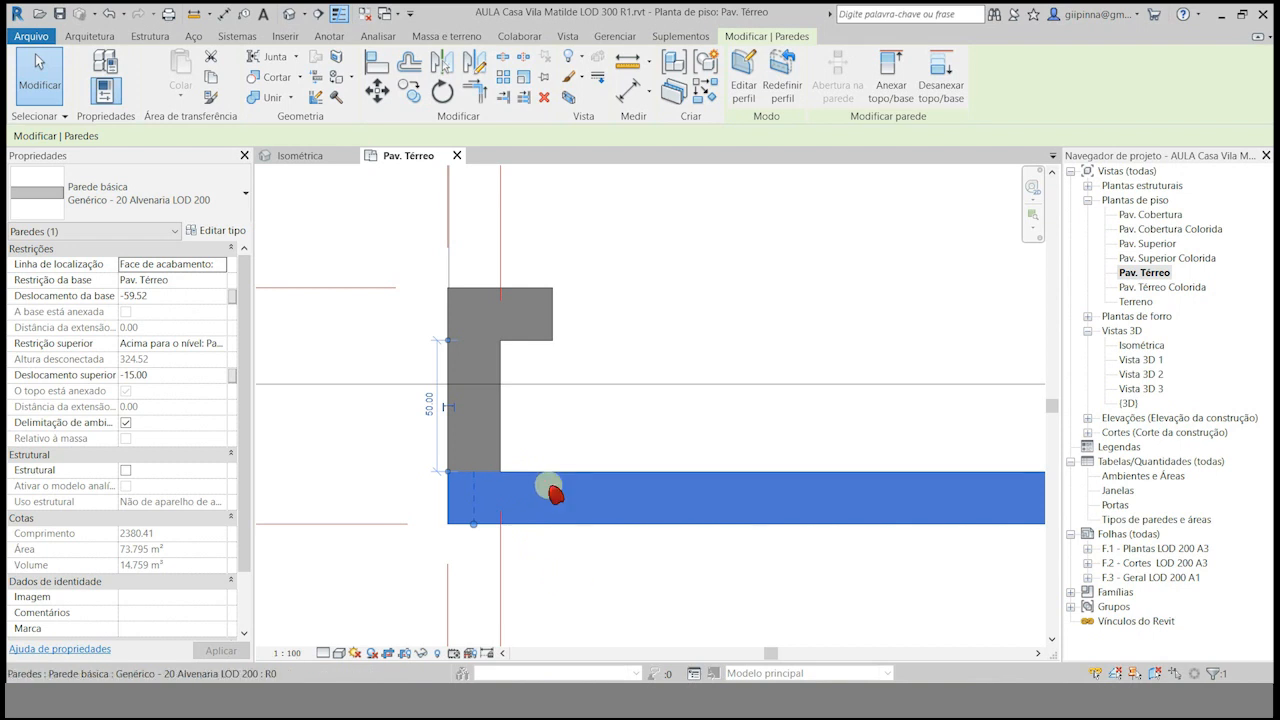
{"action": "scroll", "coordinate": [534, 515], "scroll_direction": "down", "scroll_amount": 5}
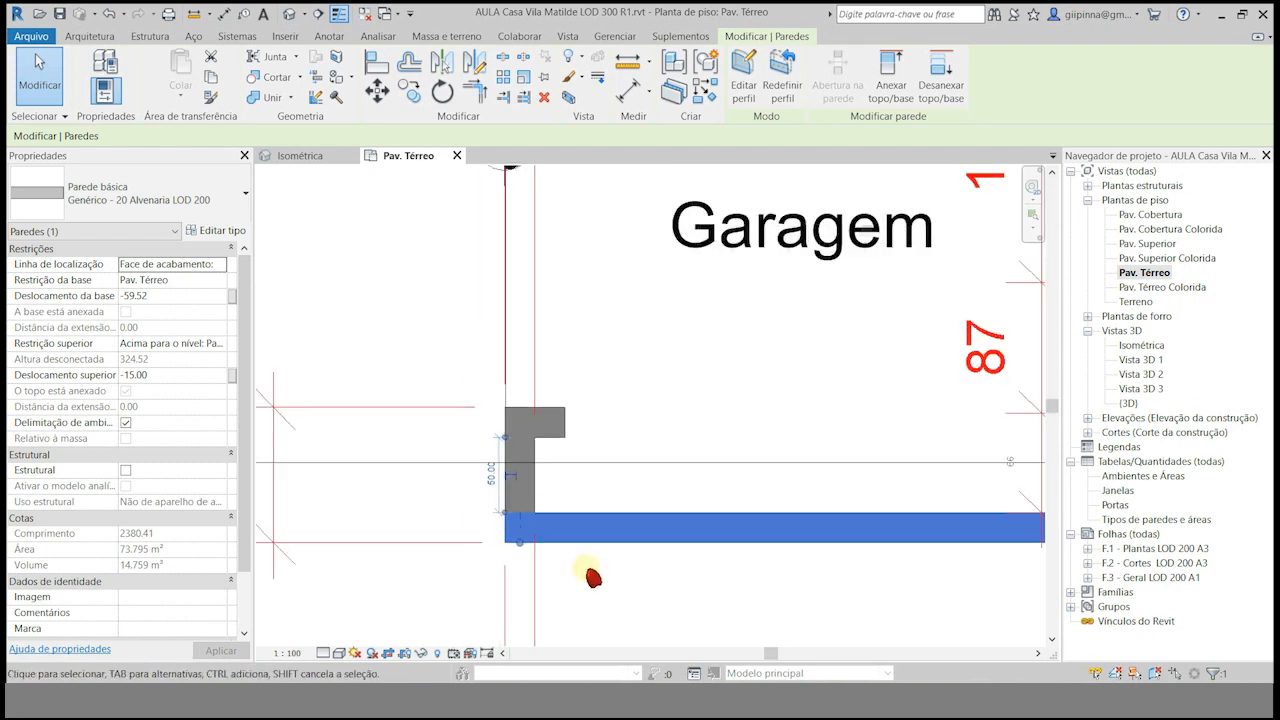
Lock the overall 480 width dimension beside the Garagem.
{"action": "left_click", "coordinate": [440, 447]}
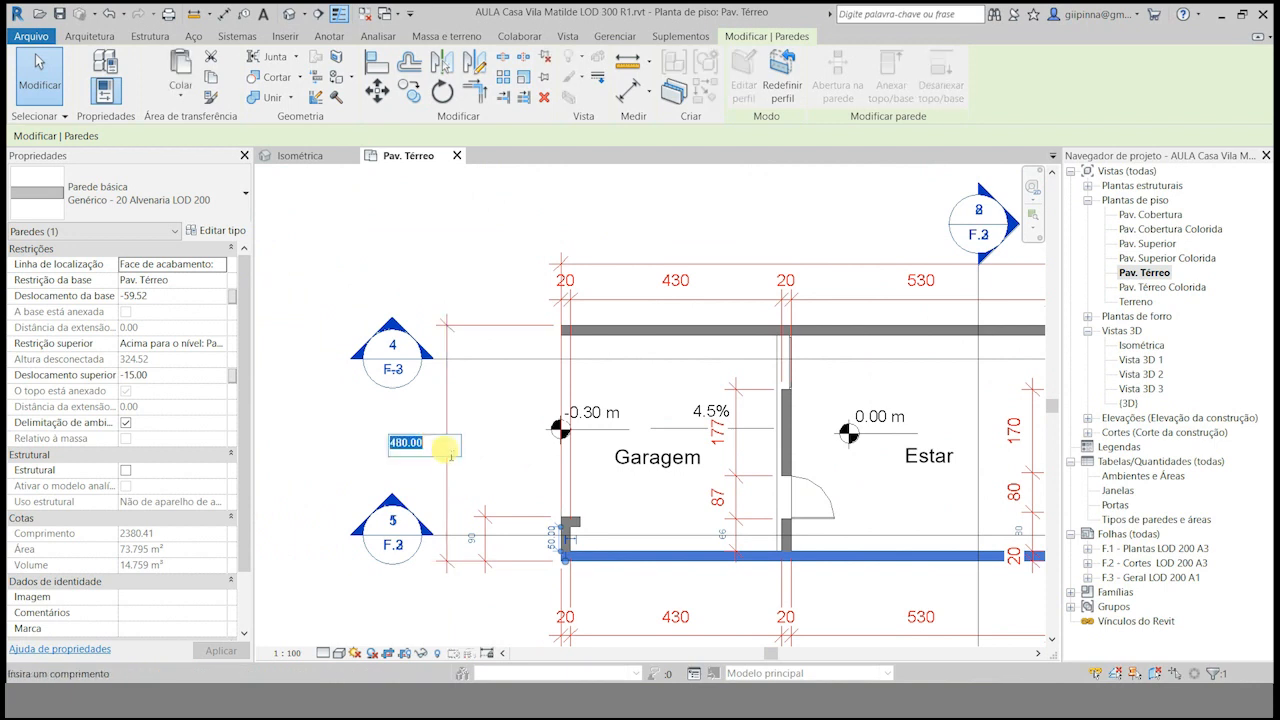
{"action": "left_click", "coordinate": [505, 466]}
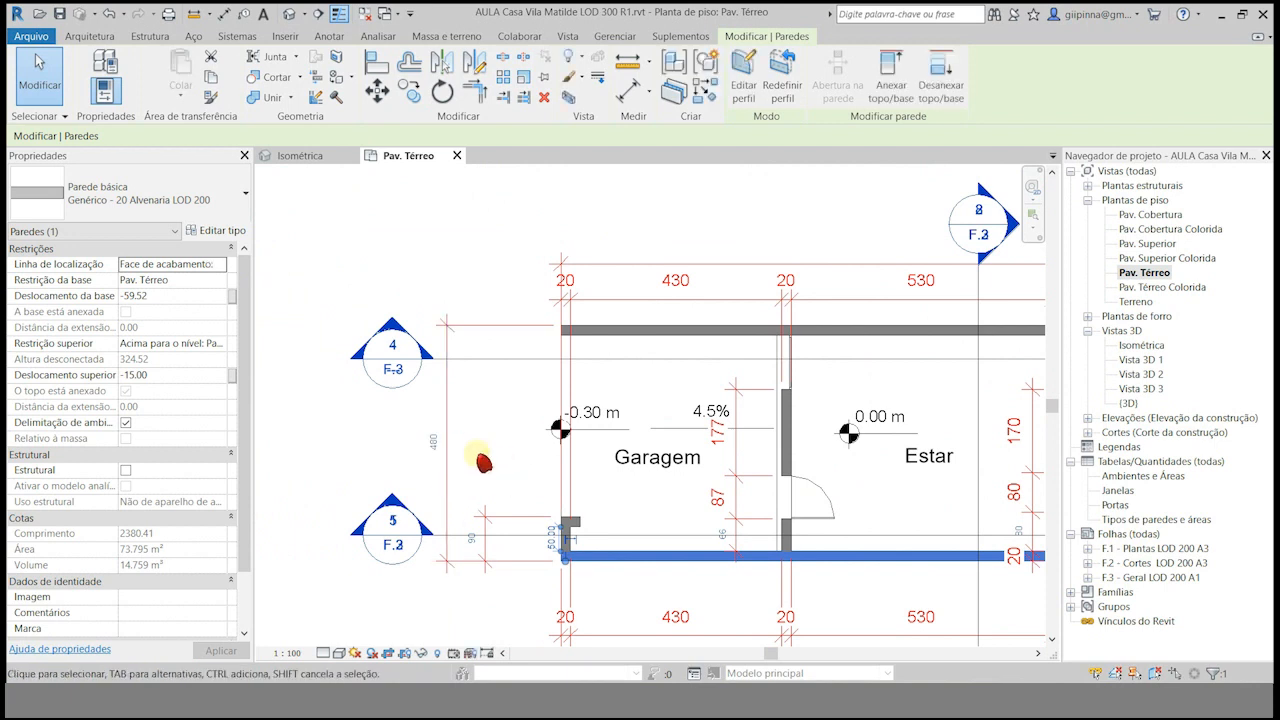
{"action": "left_click", "coordinate": [446, 410]}
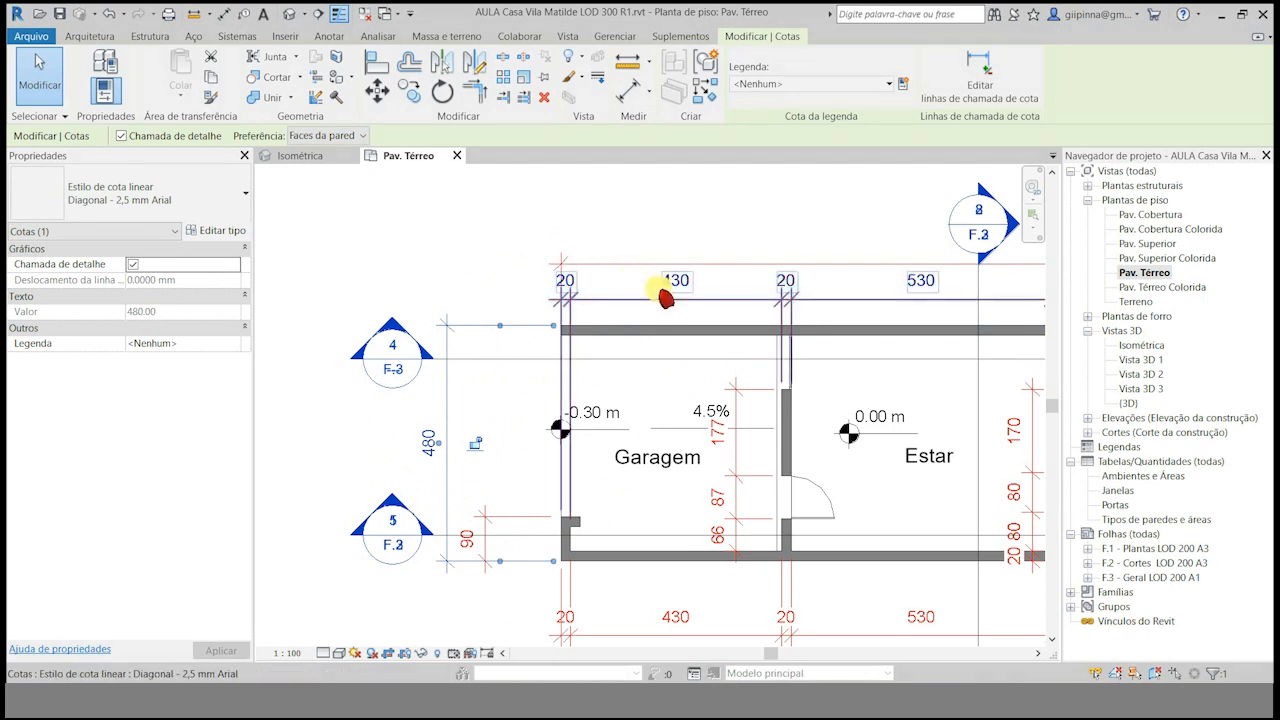
{"action": "left_click", "coordinate": [487, 395]}
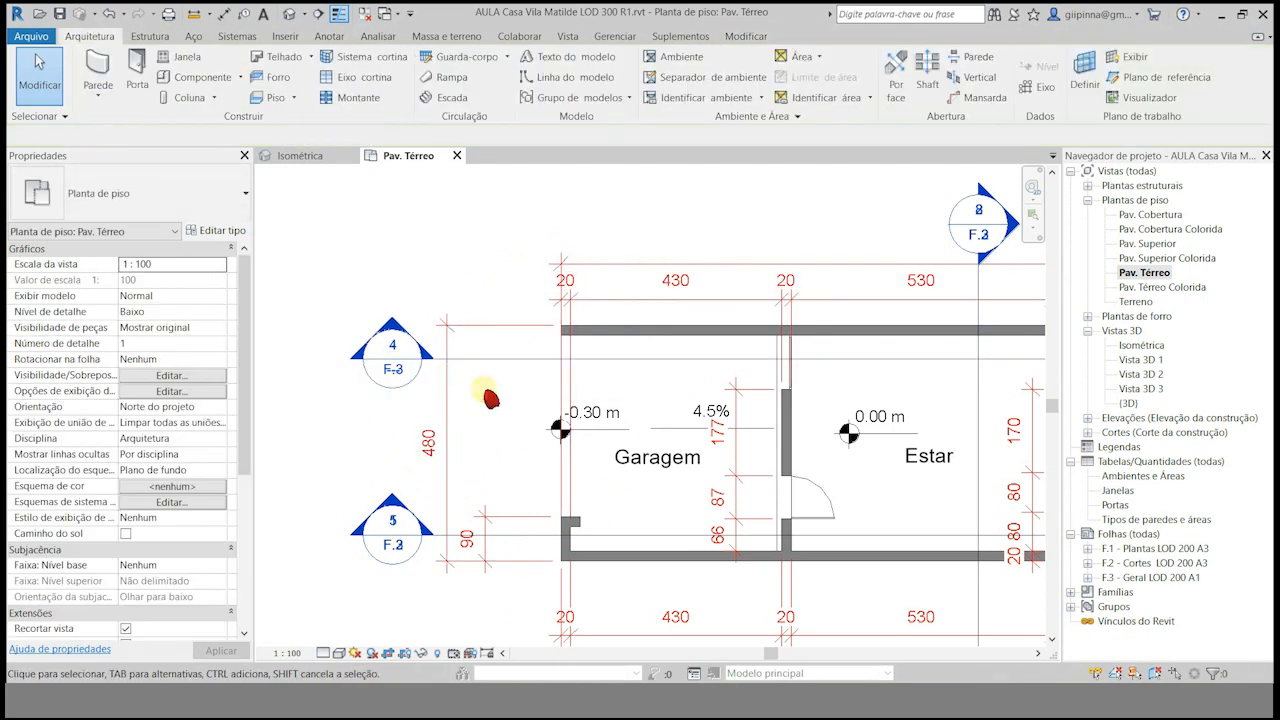
{"action": "left_click", "coordinate": [458, 418]}
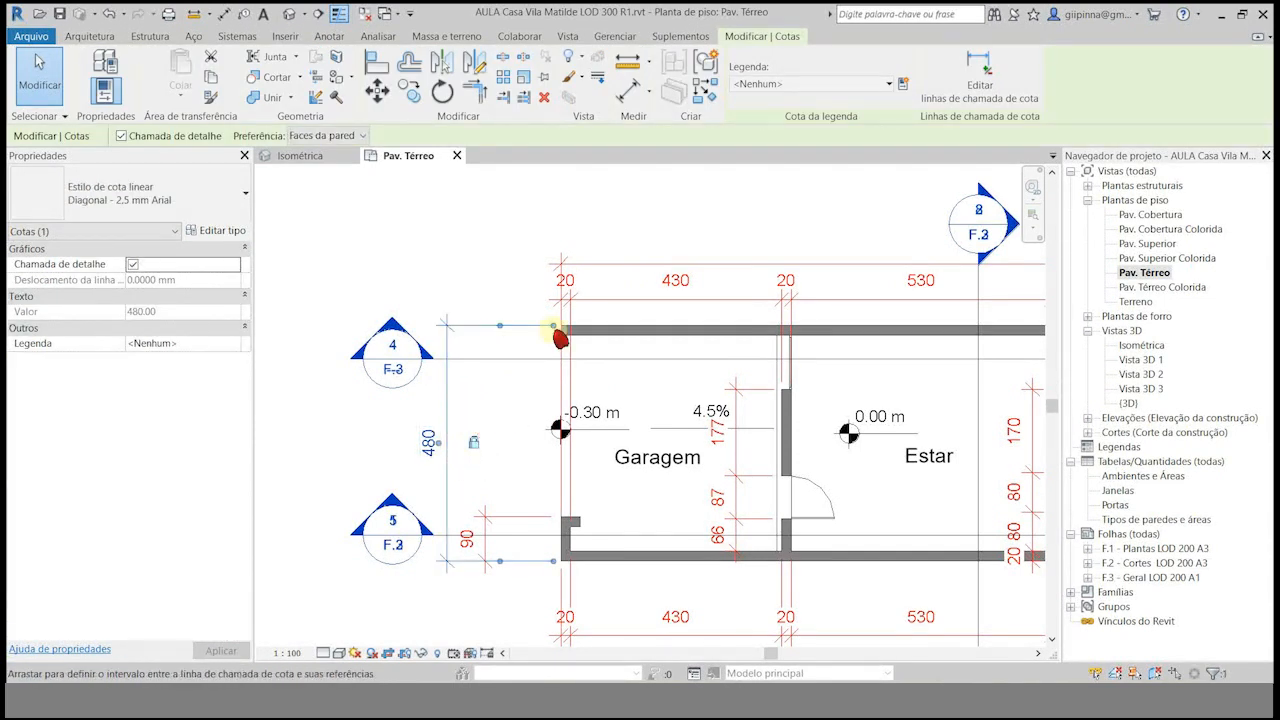
{"action": "left_click", "coordinate": [552, 533]}
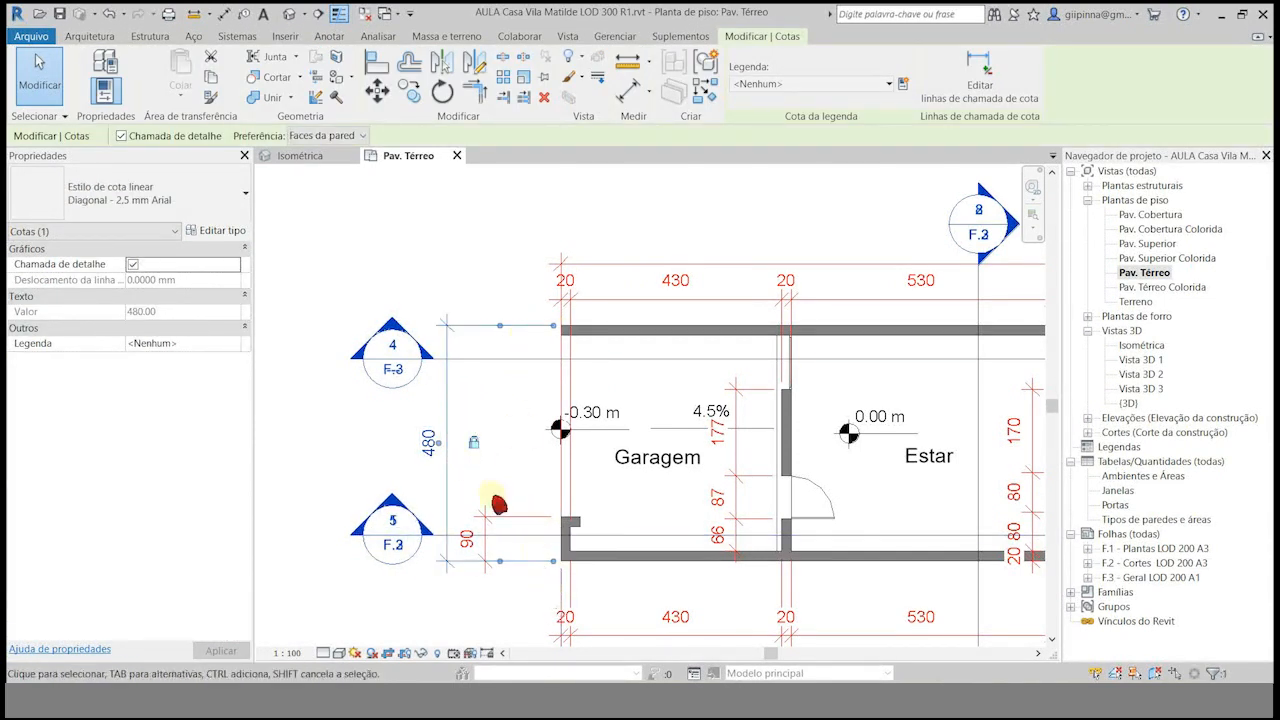
{"action": "left_click", "coordinate": [424, 290]}
Lock the overall 2400 length dimension above the plan.
{"action": "scroll", "coordinate": [353, 271], "scroll_direction": "down", "scroll_amount": 3}
{"action": "scroll", "coordinate": [777, 234], "scroll_direction": "up", "scroll_amount": 3}
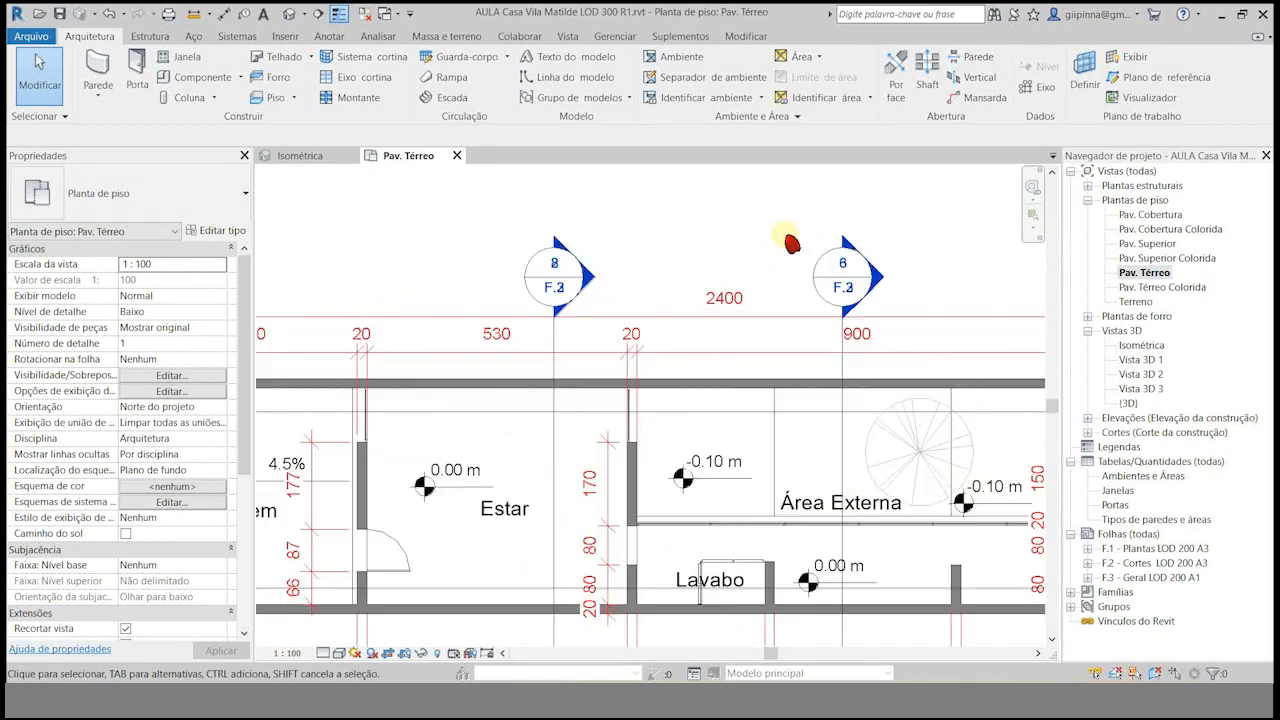
{"action": "left_click", "coordinate": [761, 318]}
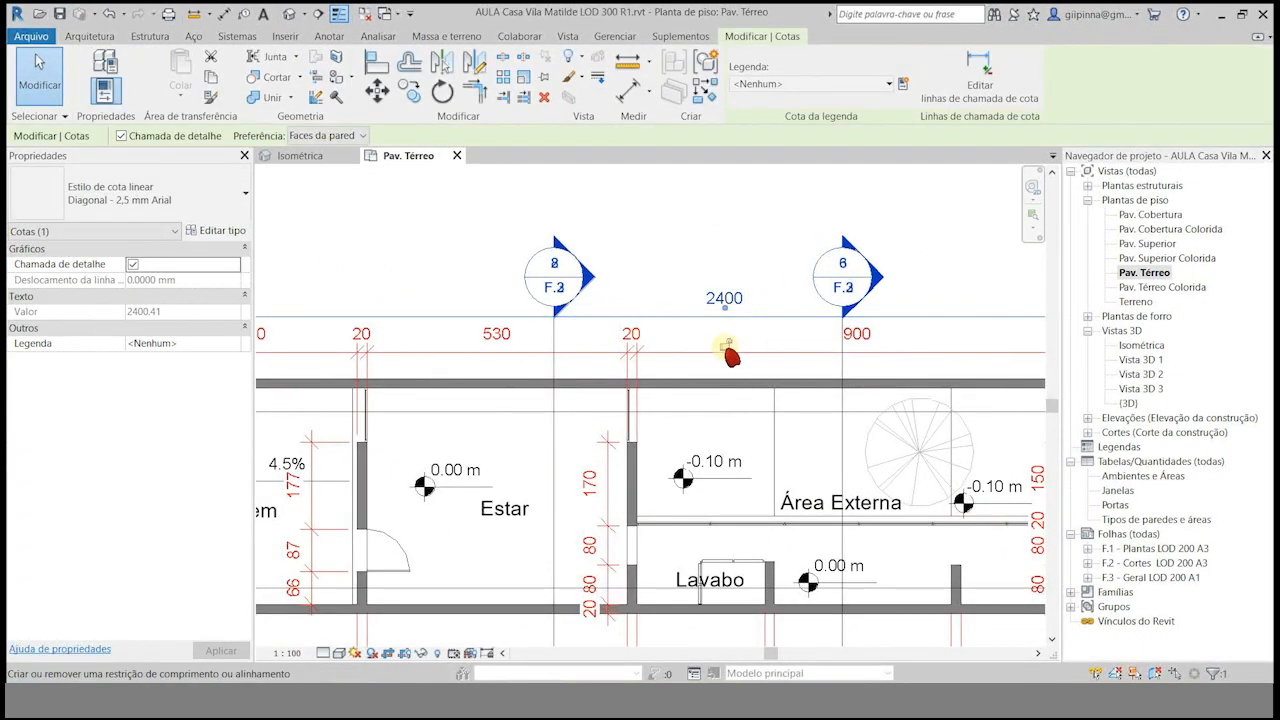
{"action": "left_click", "coordinate": [749, 223]}
{"action": "left_click", "coordinate": [733, 322]}
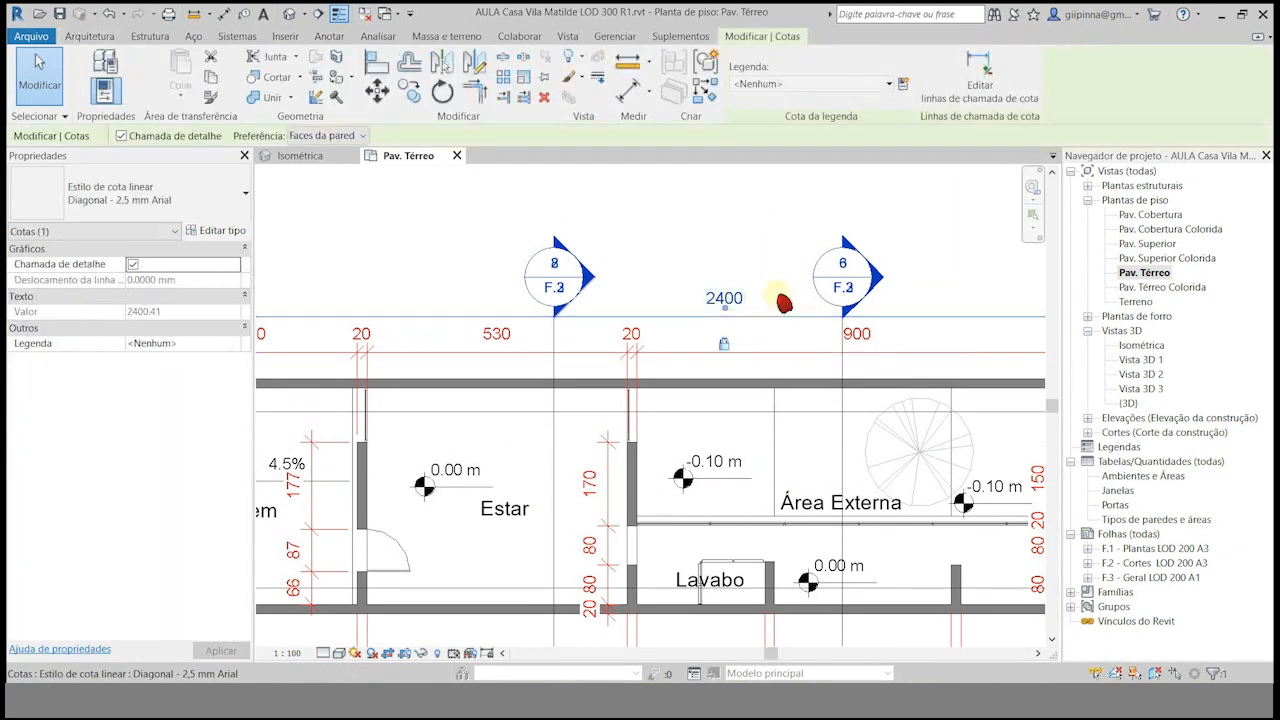
{"action": "left_click", "coordinate": [755, 248]}
{"action": "scroll", "coordinate": [658, 360], "scroll_direction": "down", "scroll_amount": 3}
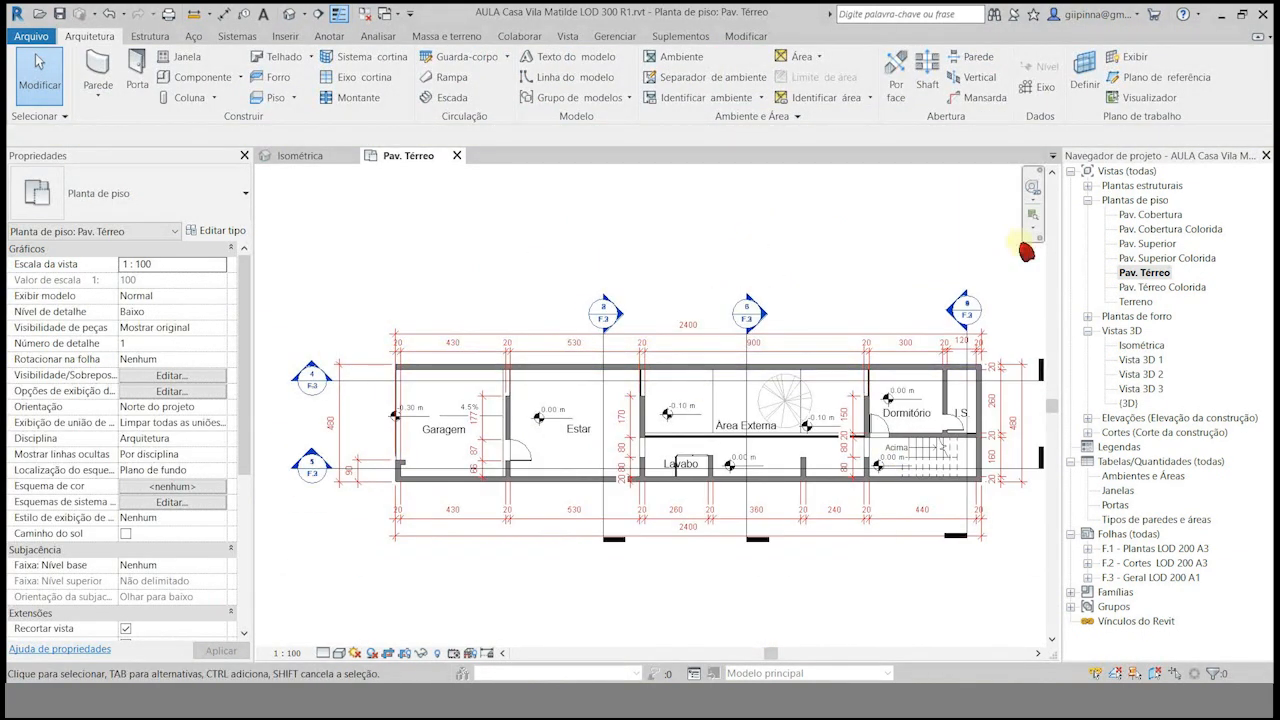
Examine the walls around the Dormitório and I.S. and the partition wall between the Garagem and Estar.
{"action": "scroll", "coordinate": [980, 410], "scroll_direction": "up", "scroll_amount": 3}
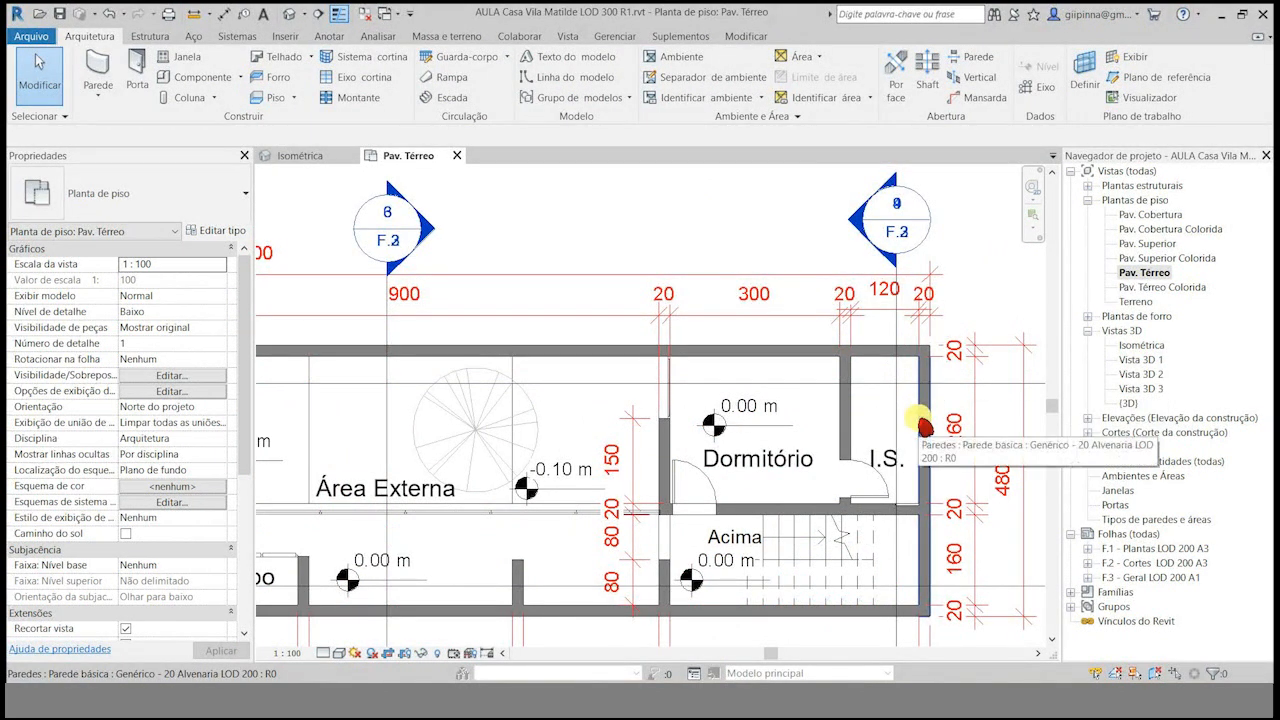
{"action": "scroll", "coordinate": [918, 420], "scroll_direction": "down", "scroll_amount": 2}
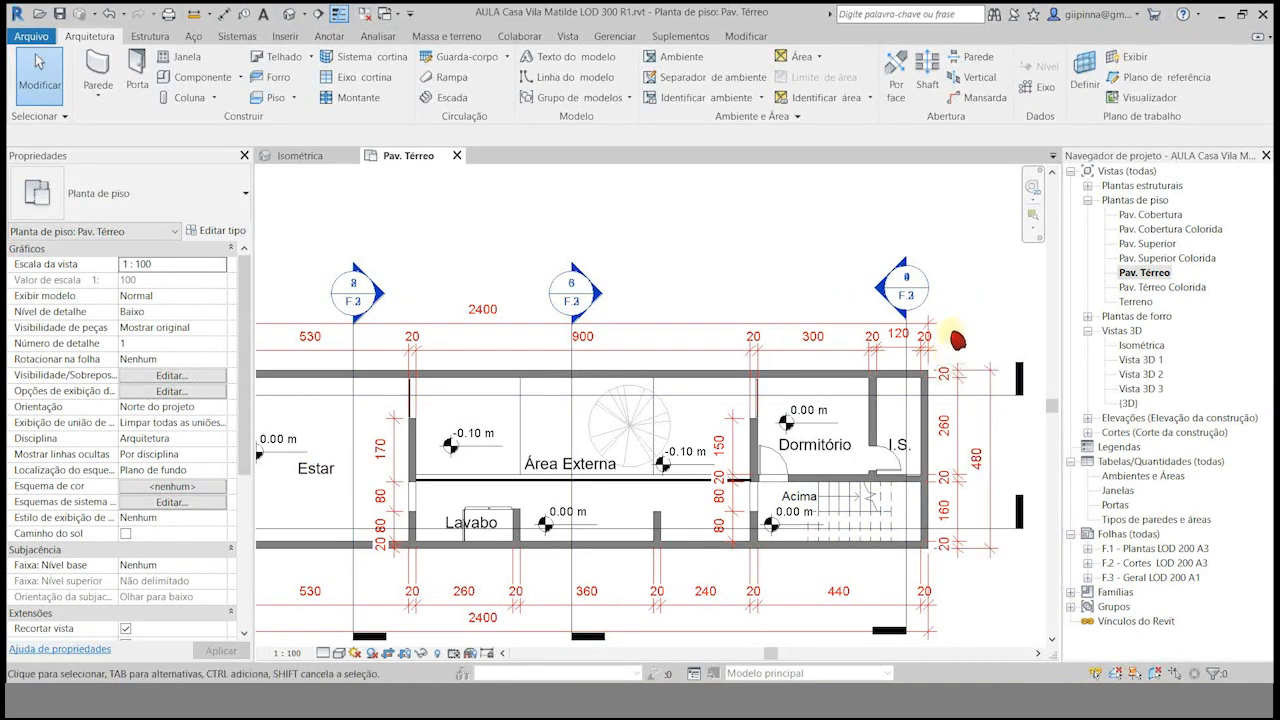
{"action": "scroll", "coordinate": [990, 366], "scroll_direction": "down", "scroll_amount": 1}
{"action": "scroll", "coordinate": [523, 317], "scroll_direction": "up", "scroll_amount": 3}
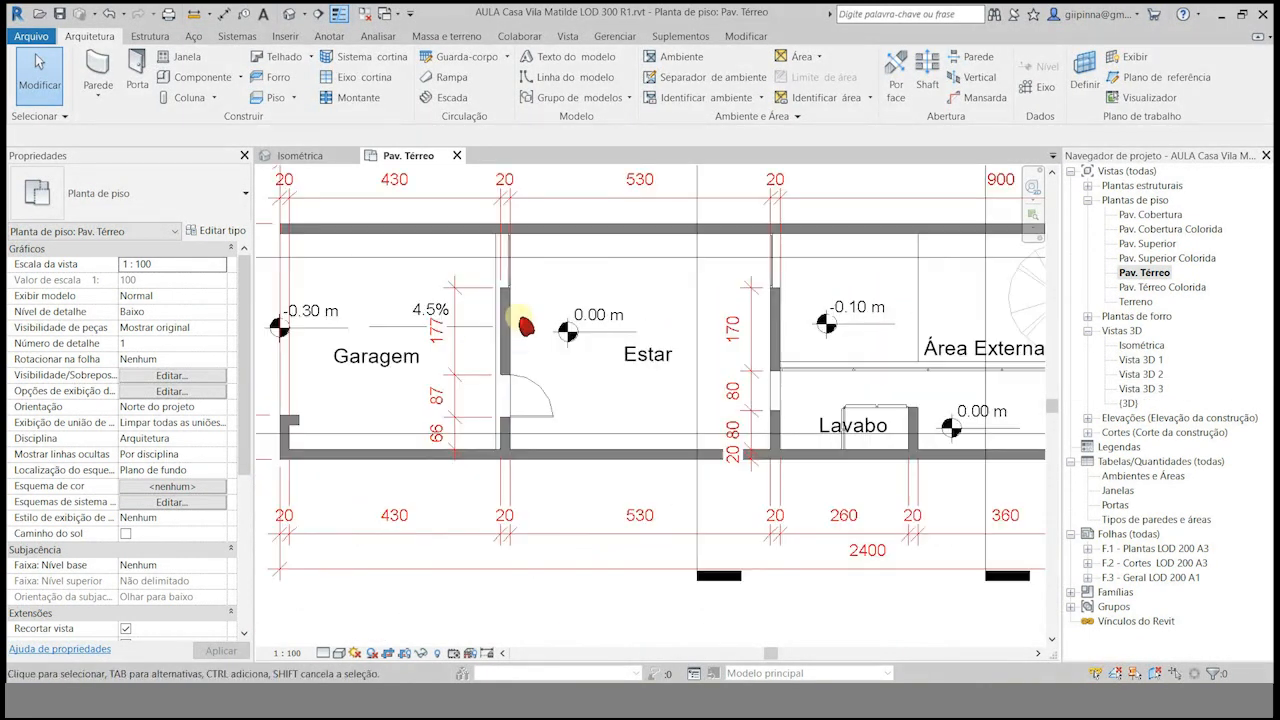
{"action": "left_click", "coordinate": [508, 318]}
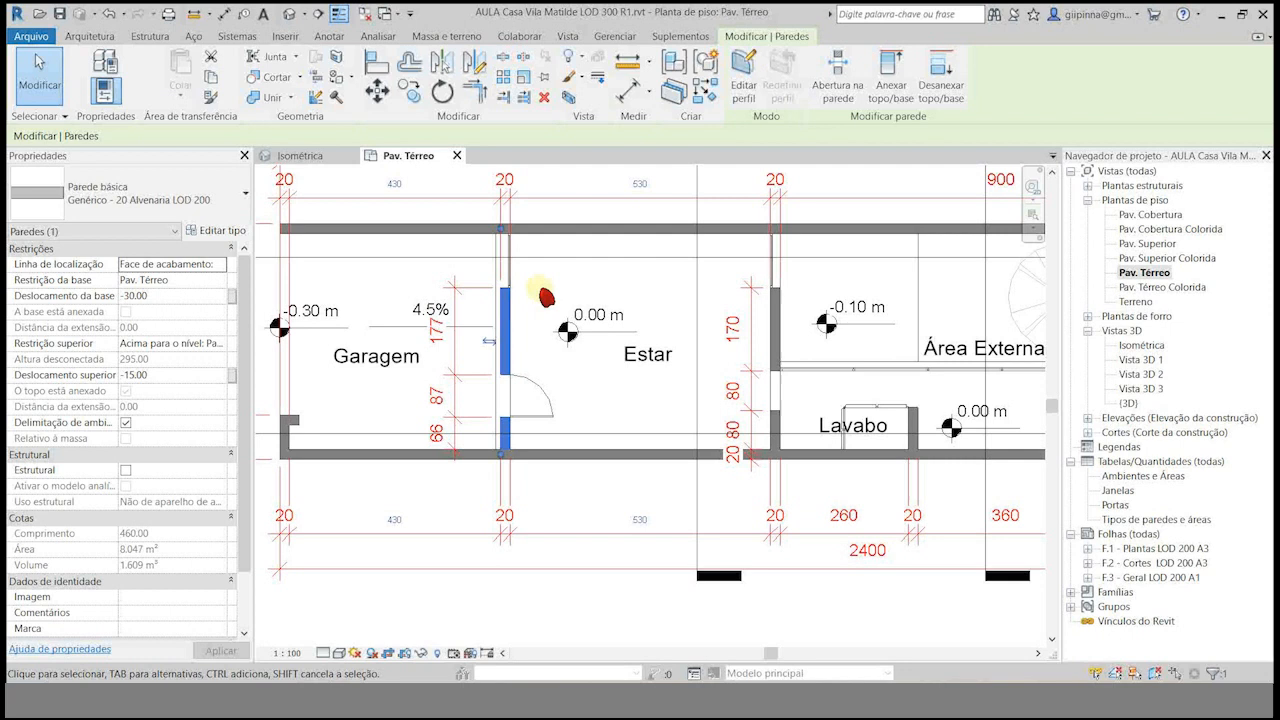
{"action": "left_click", "coordinate": [558, 198]}
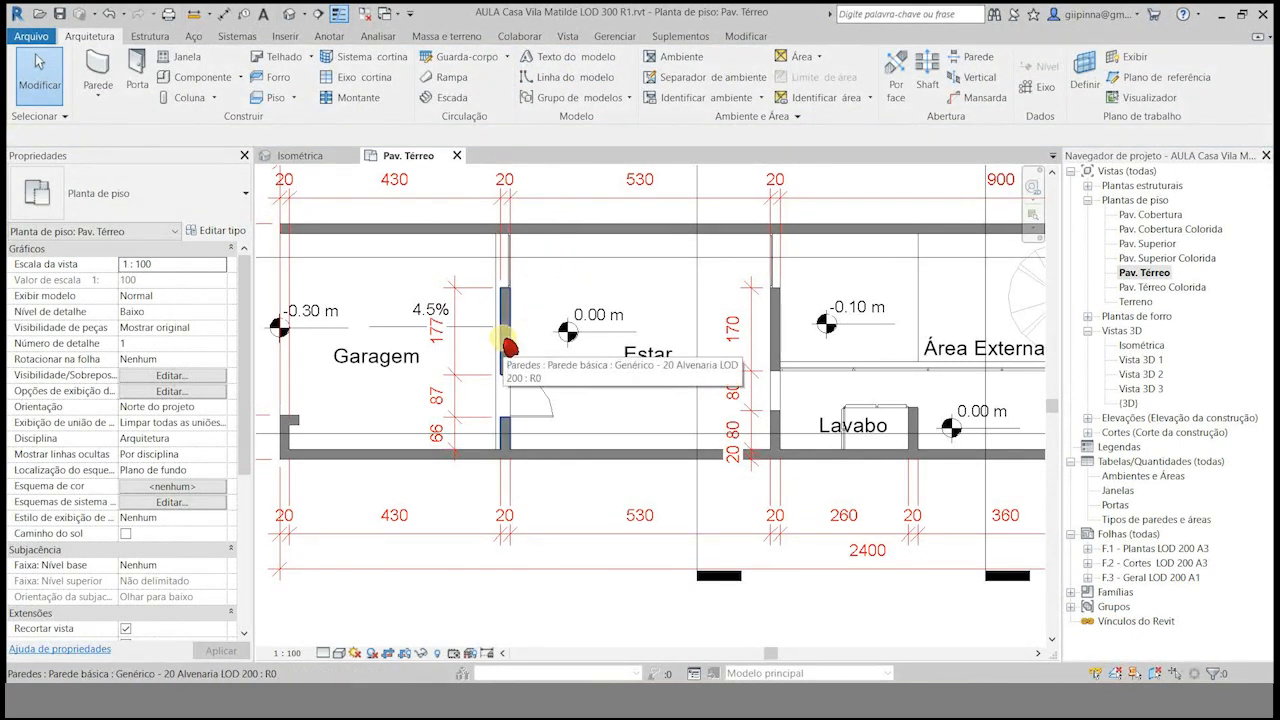
Duplicate the upper boundary wall's type under the name "Parede divisa Bloco Concreto" and open its layer structure for editing.
{"action": "left_click", "coordinate": [408, 229]}
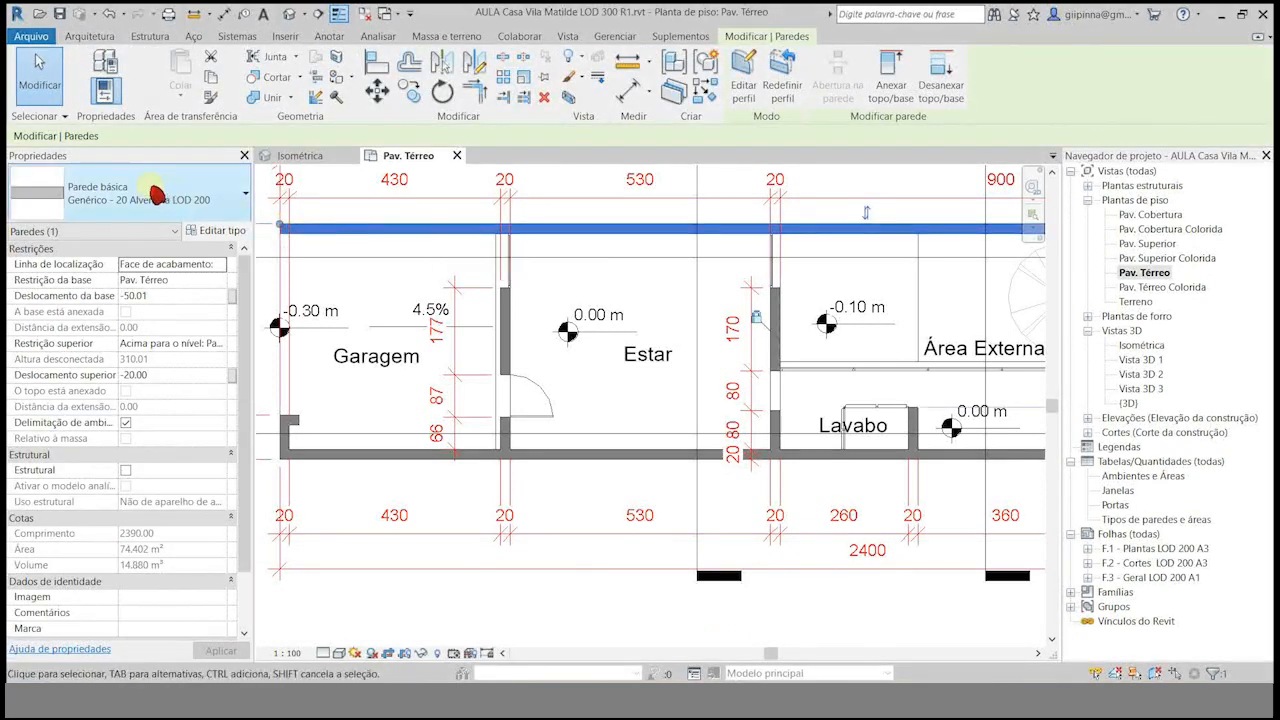
{"action": "left_click", "coordinate": [217, 232]}
{"action": "left_click_drag", "start_coordinate": [16, 111], "coordinate": [384, 127]}
{"action": "left_click_drag", "start_coordinate": [523, 90], "coordinate": [389, 92]}
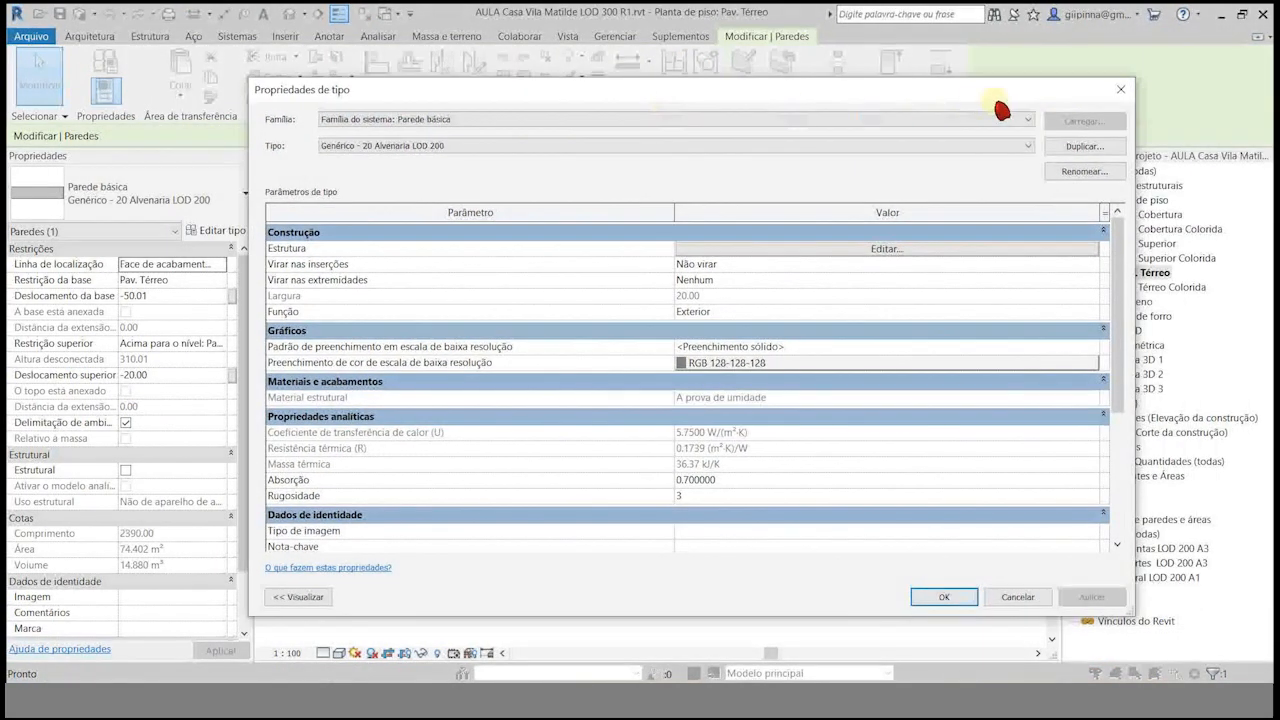
{"action": "left_click", "coordinate": [1085, 148]}
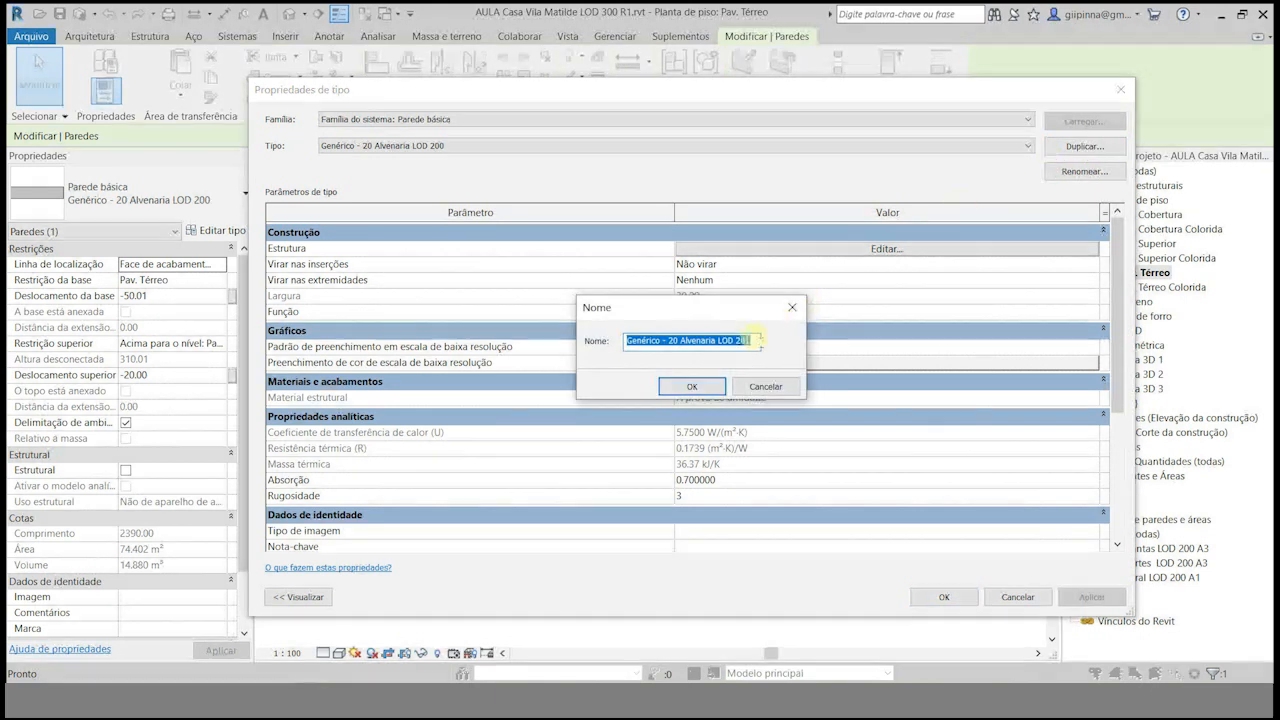
{"action": "type", "text": "Parede divisa Bloco Concreto"}
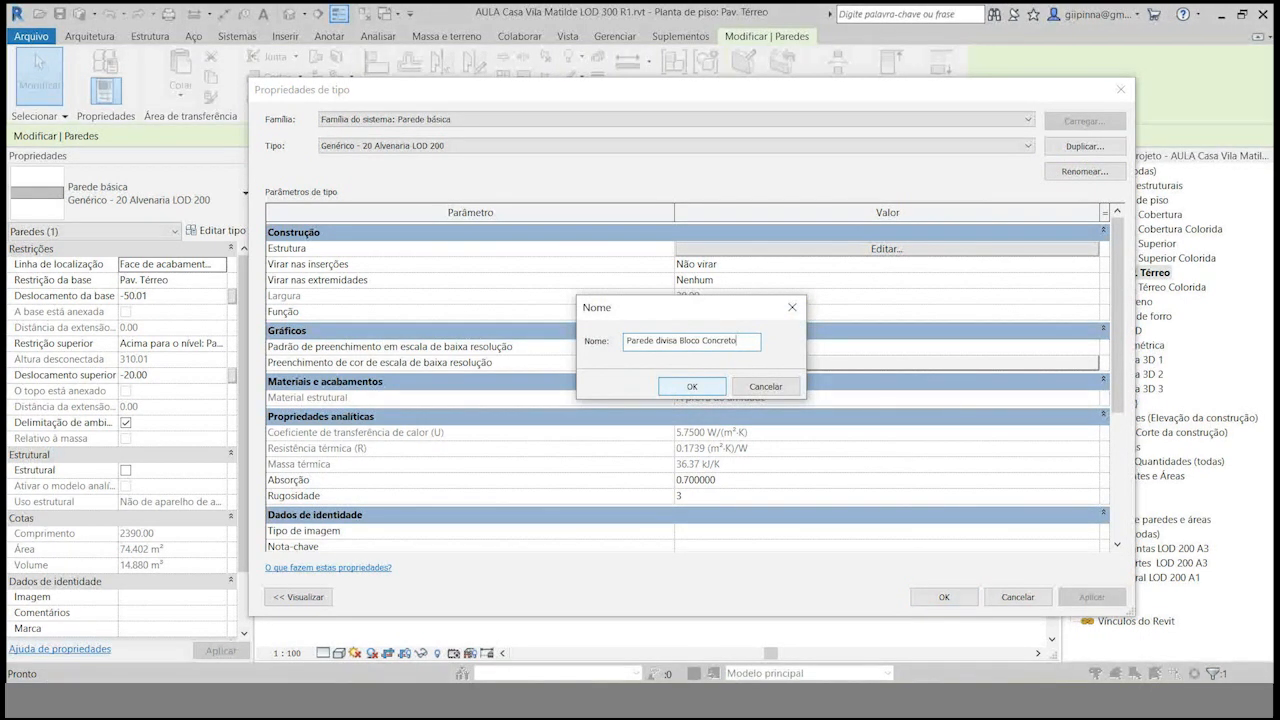
{"action": "left_click", "coordinate": [678, 390]}
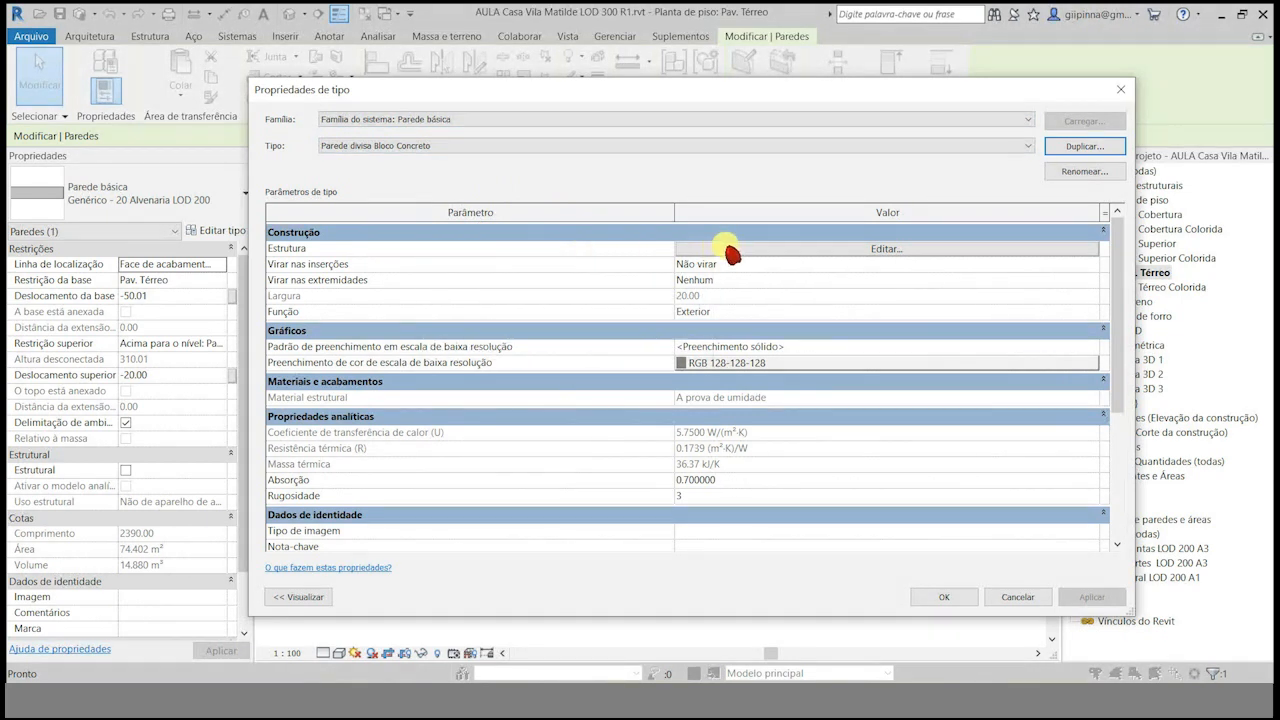
{"action": "left_click", "coordinate": [857, 248]}
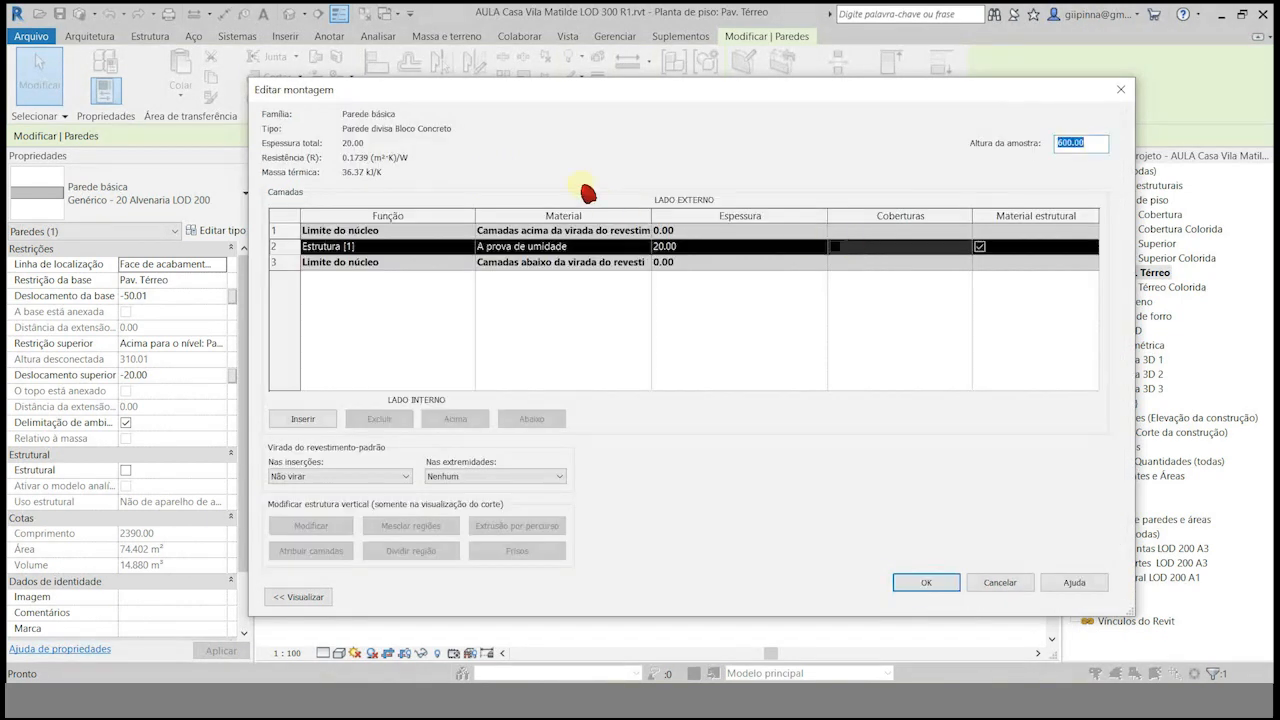
Set the structural layer's thickness to 19 in the "Parede divisa Bloco Concreto" wall assembly.
{"action": "left_click_drag", "start_coordinate": [531, 94], "coordinate": [493, 99]}
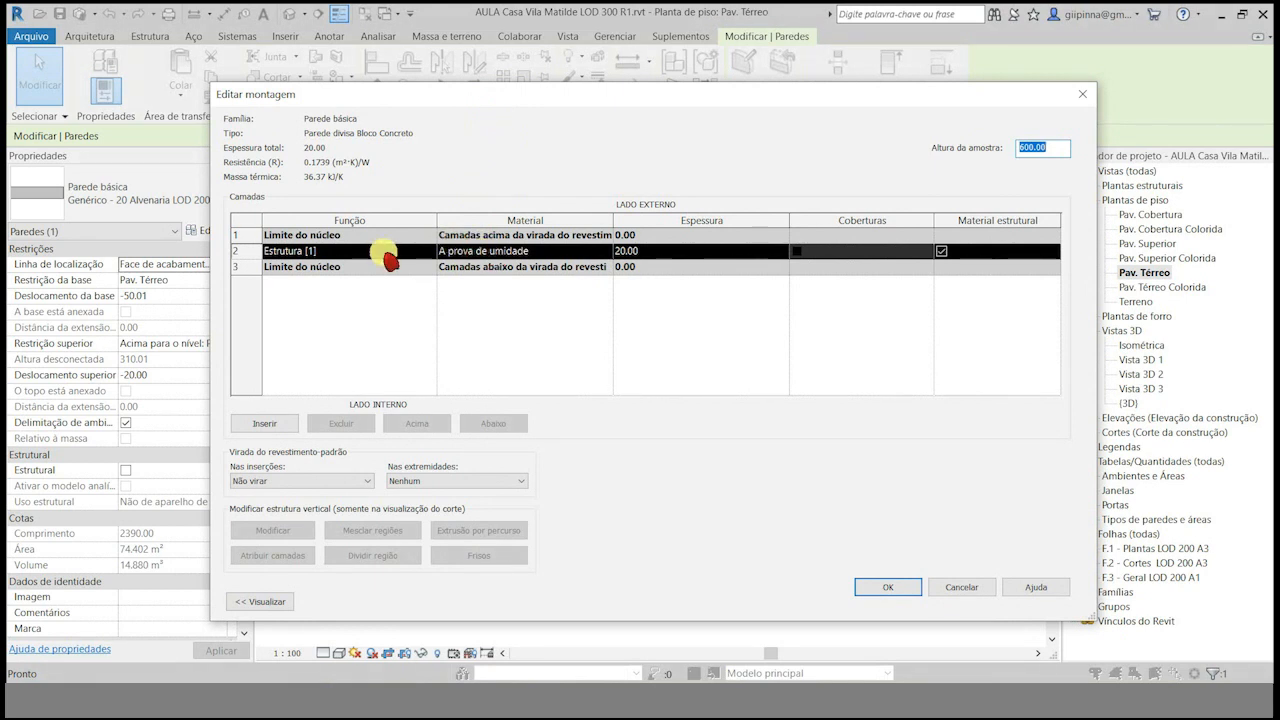
{"action": "left_click", "coordinate": [528, 256]}
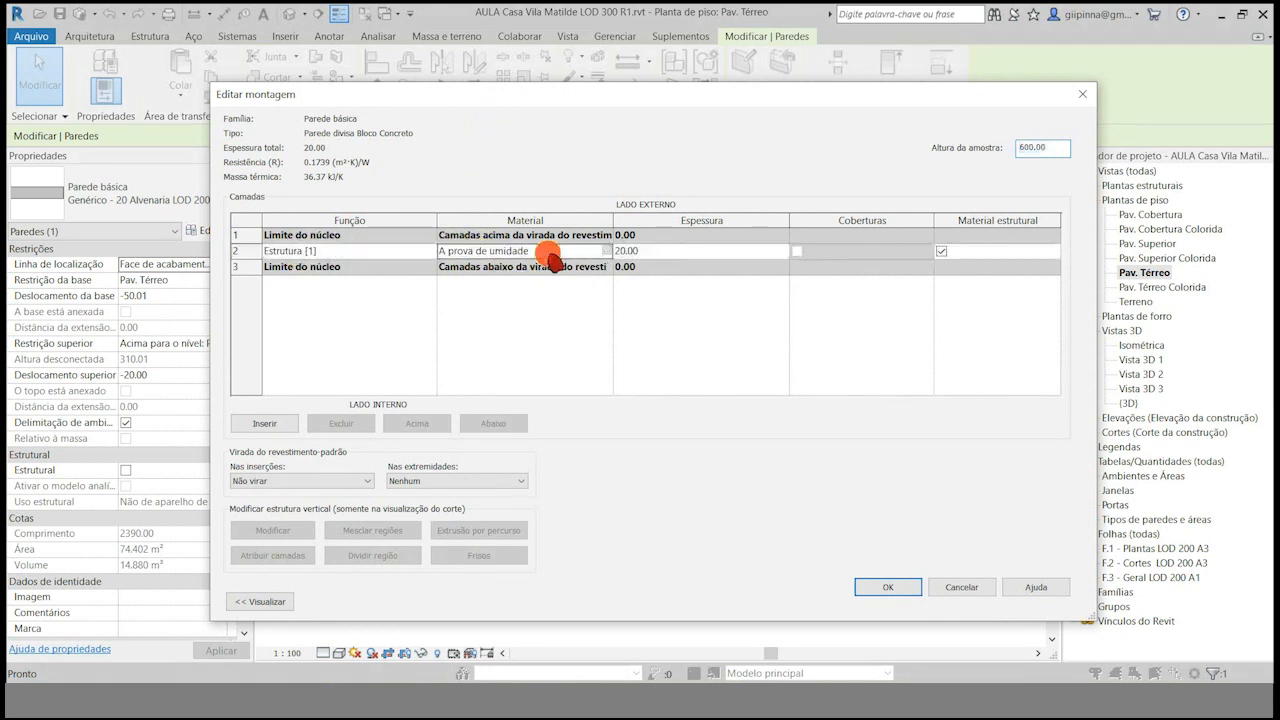
{"action": "left_click", "coordinate": [616, 254]}
{"action": "left_click", "coordinate": [641, 256]}
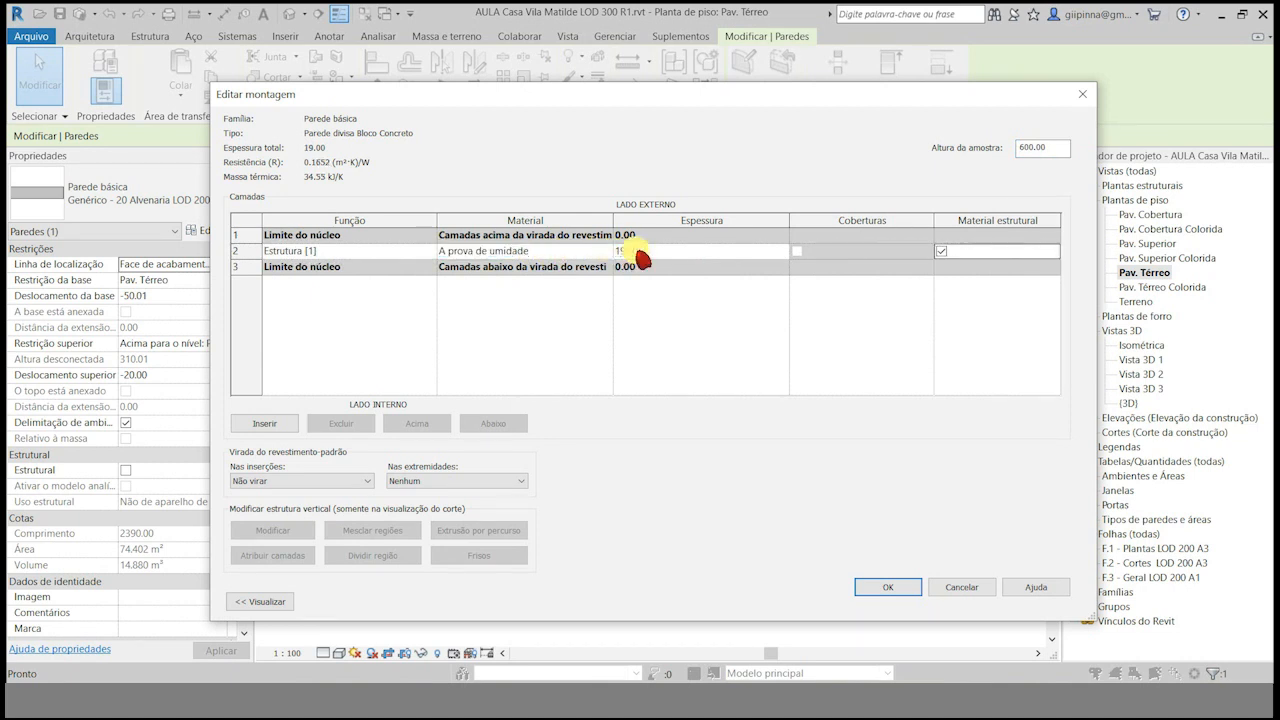
Open the material selection for the structural layer and search the materials for "bloco".
{"action": "left_click", "coordinate": [572, 256]}
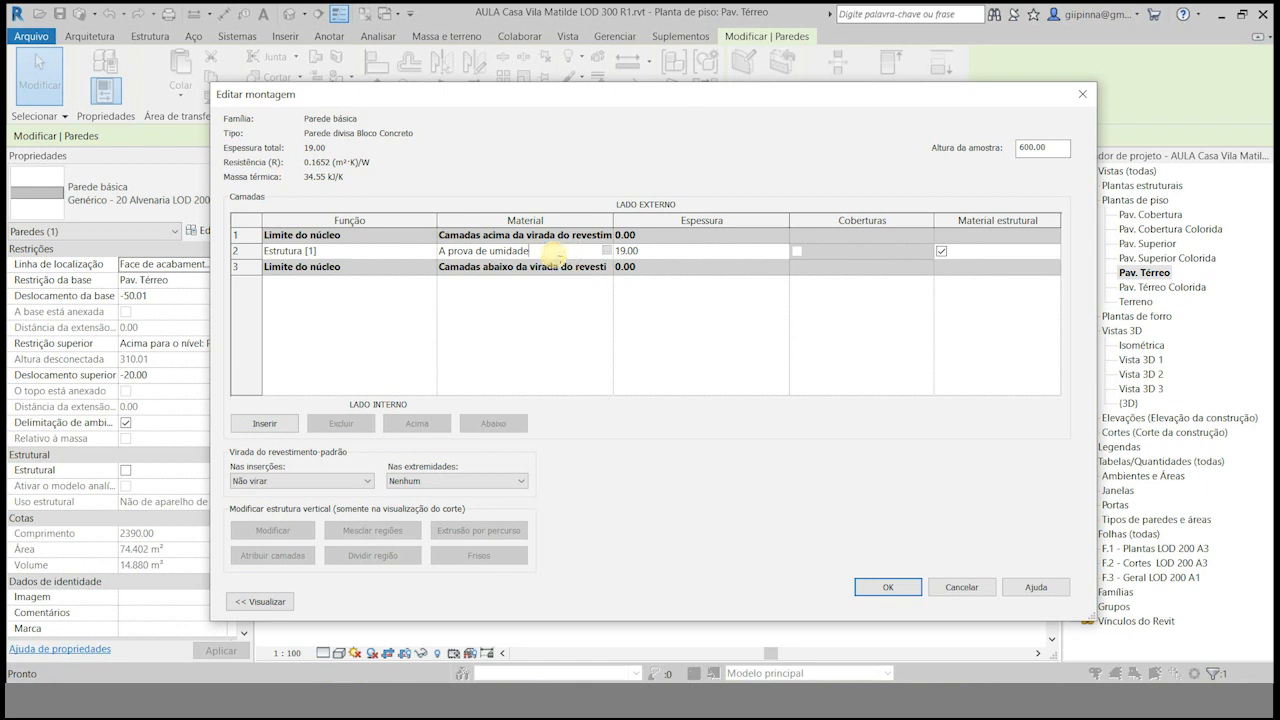
{"action": "double_click", "coordinate": [560, 256]}
{"action": "left_click", "coordinate": [607, 251]}
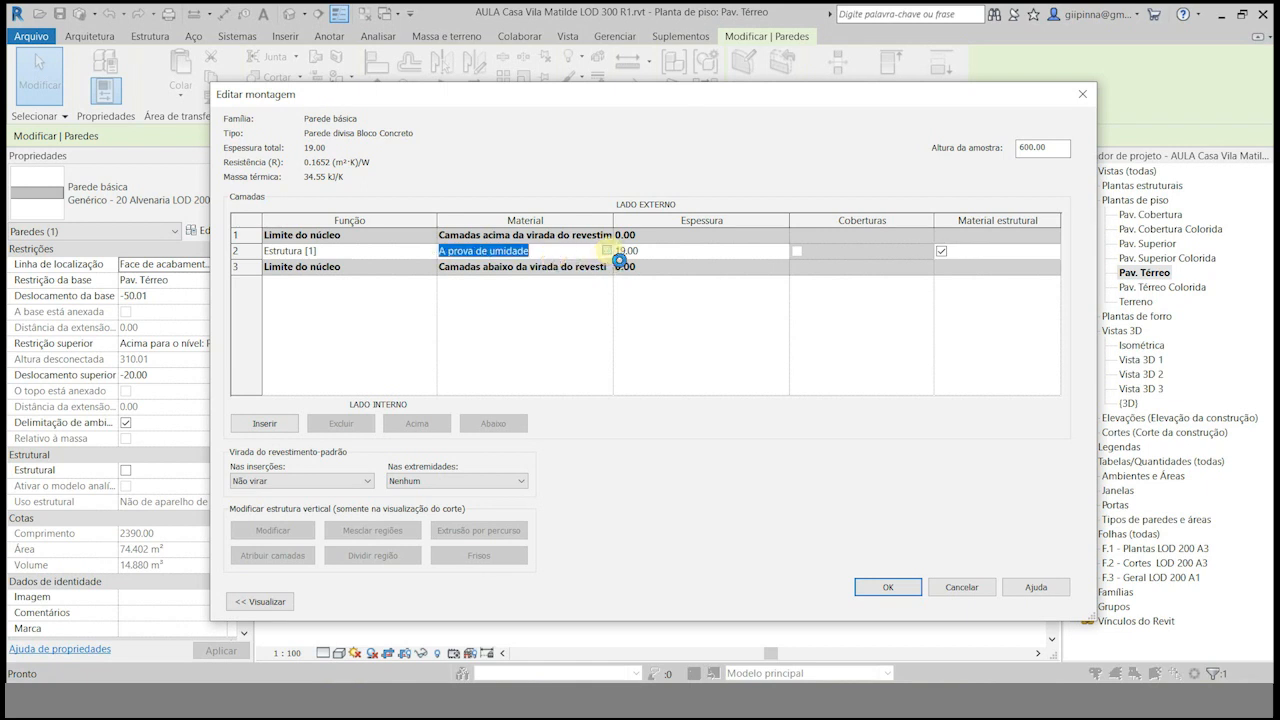
{"action": "left_click", "coordinate": [609, 253]}
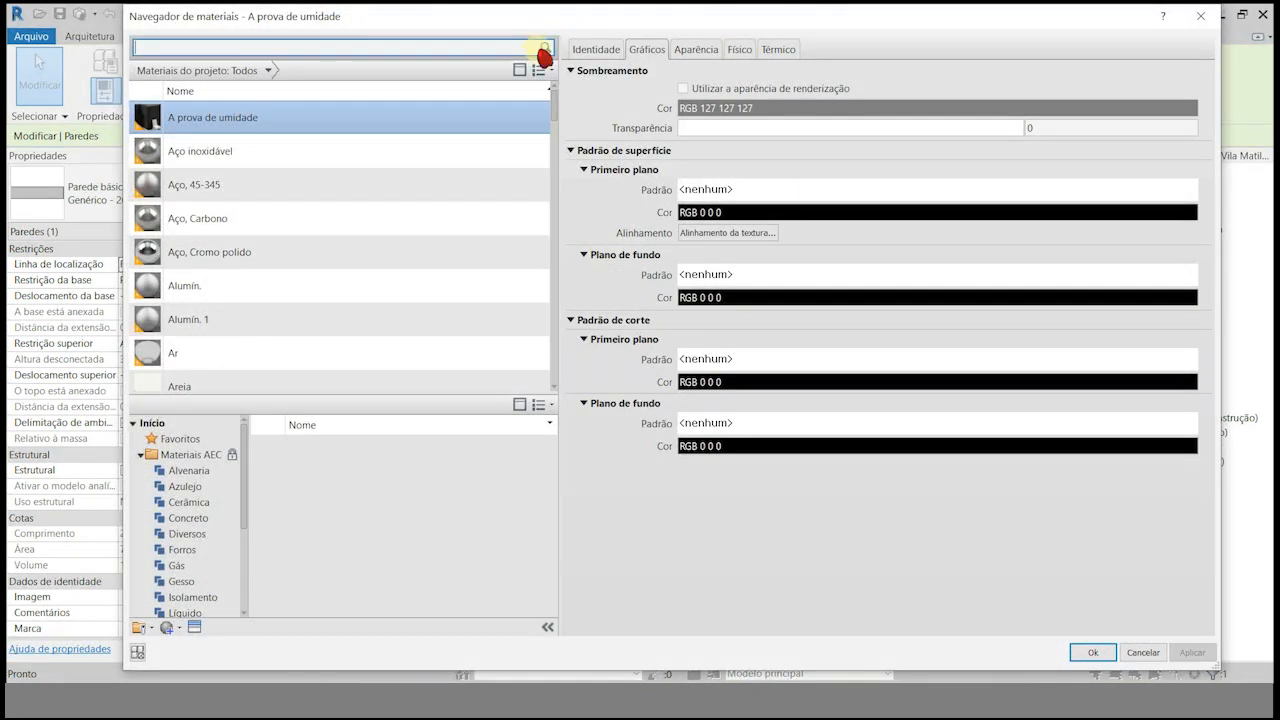
{"action": "left_click", "coordinate": [200, 48]}
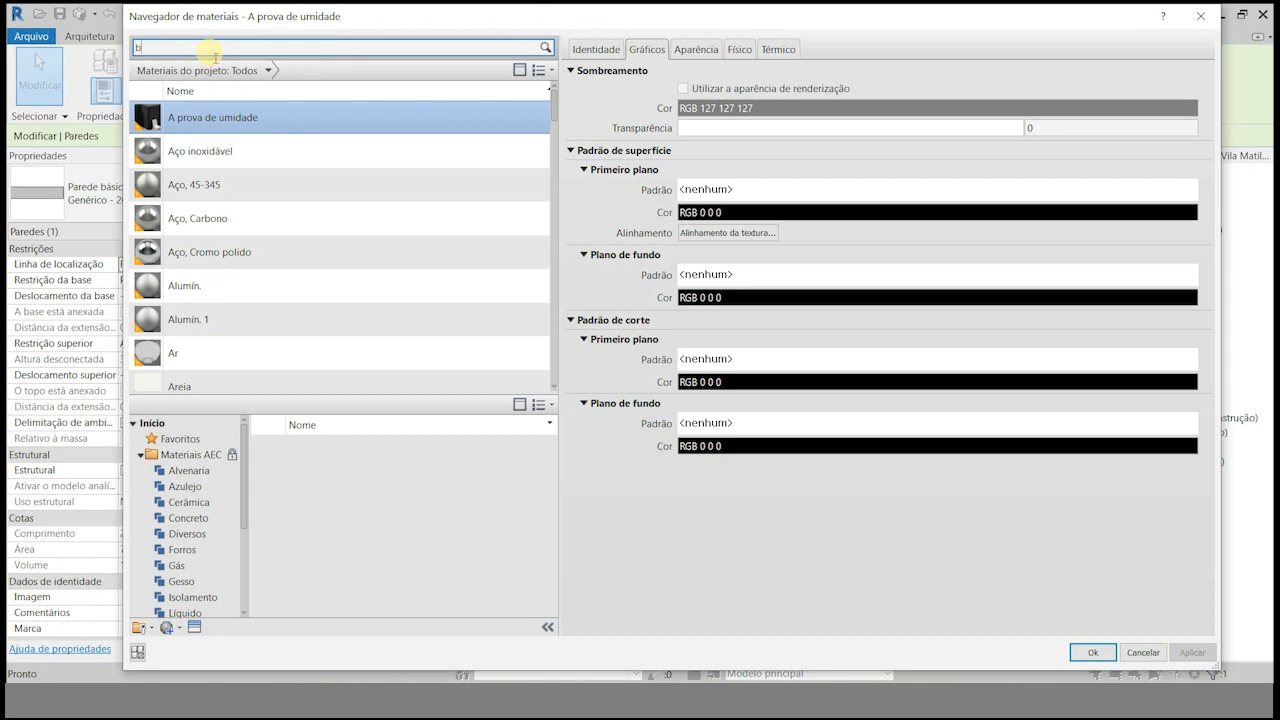
{"action": "key", "text": "Return"}
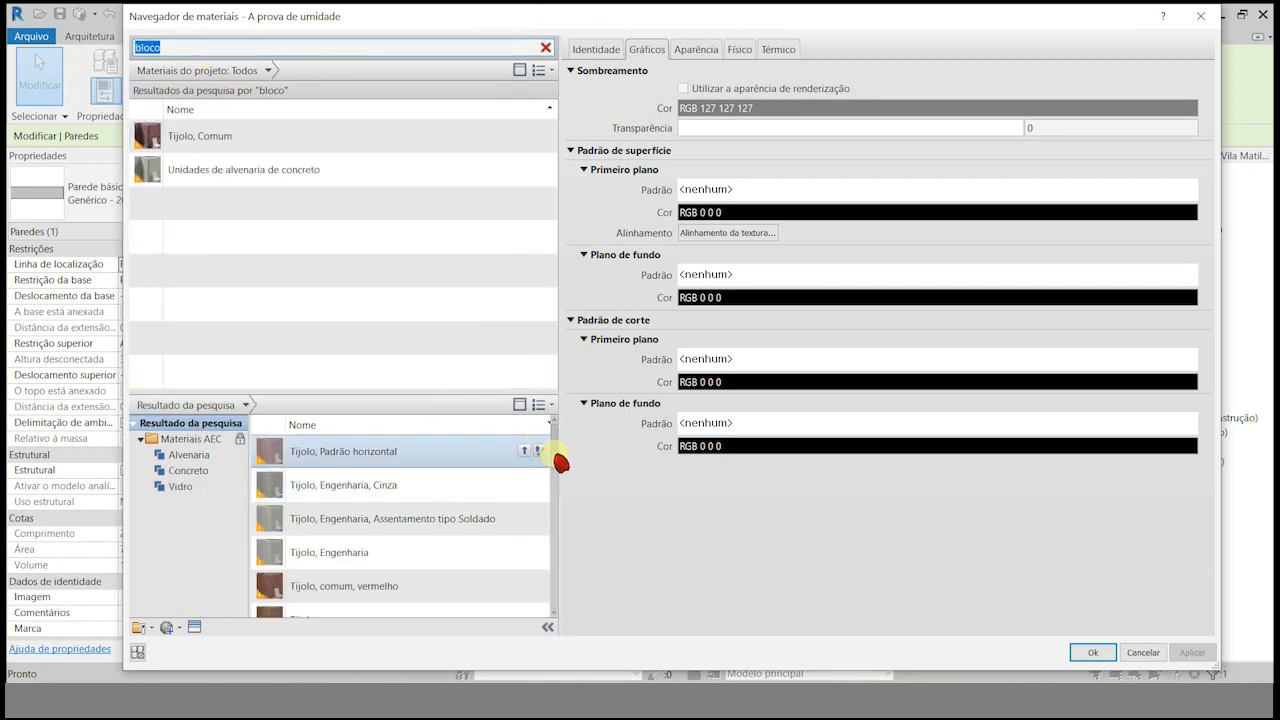
Add the library material "Blocos de concreto" to the project materials.
{"action": "scroll", "coordinate": [388, 512], "scroll_direction": "down", "scroll_amount": 3}
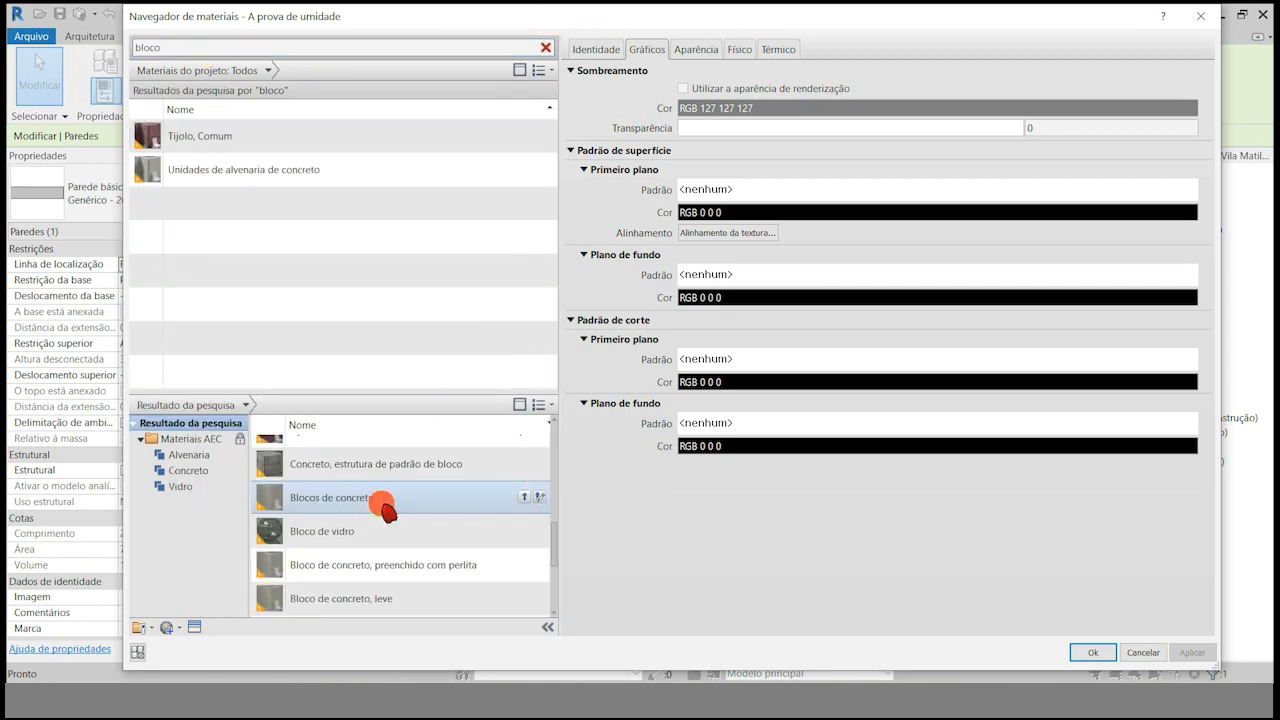
{"action": "left_click", "coordinate": [372, 502]}
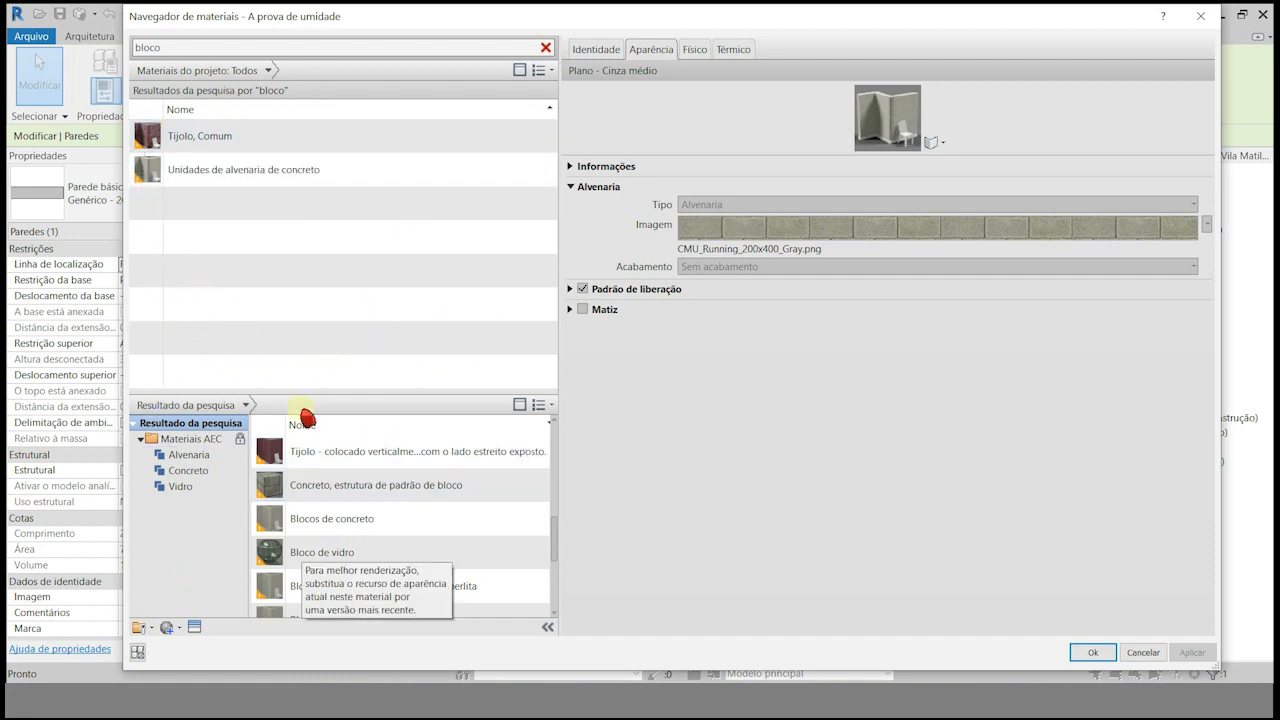
{"action": "left_click", "coordinate": [430, 521]}
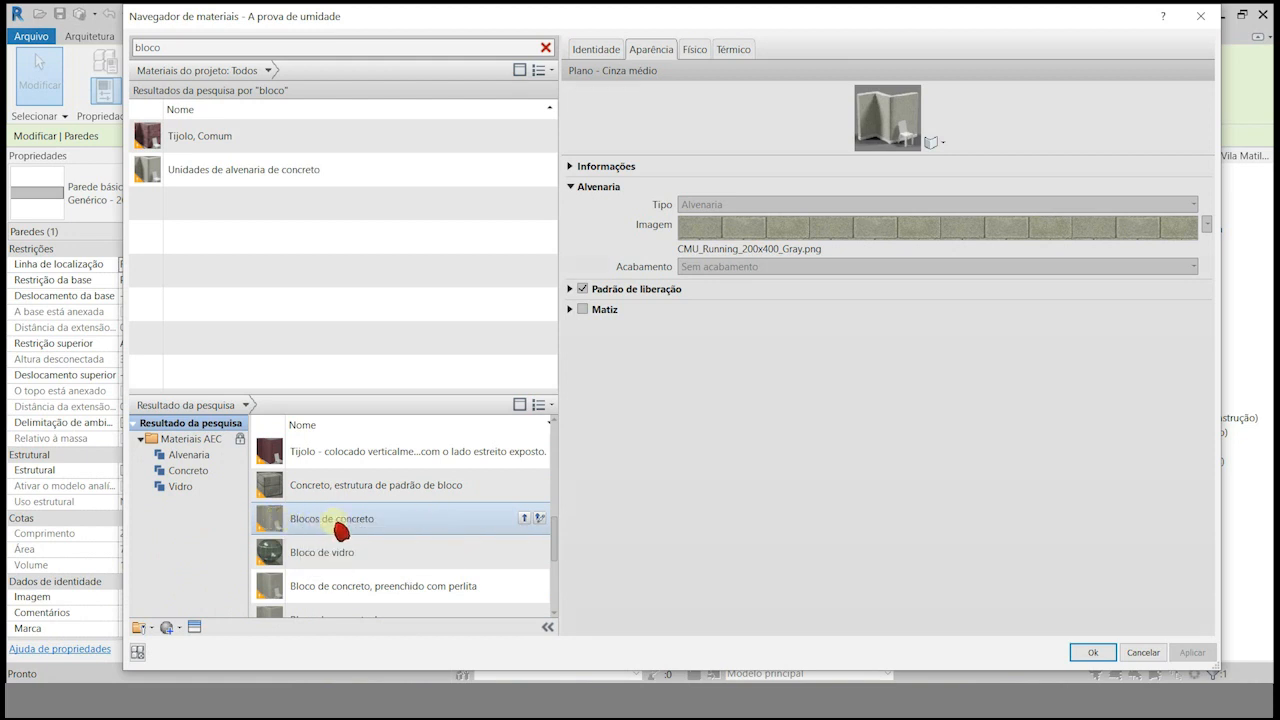
{"action": "left_click", "coordinate": [530, 519]}
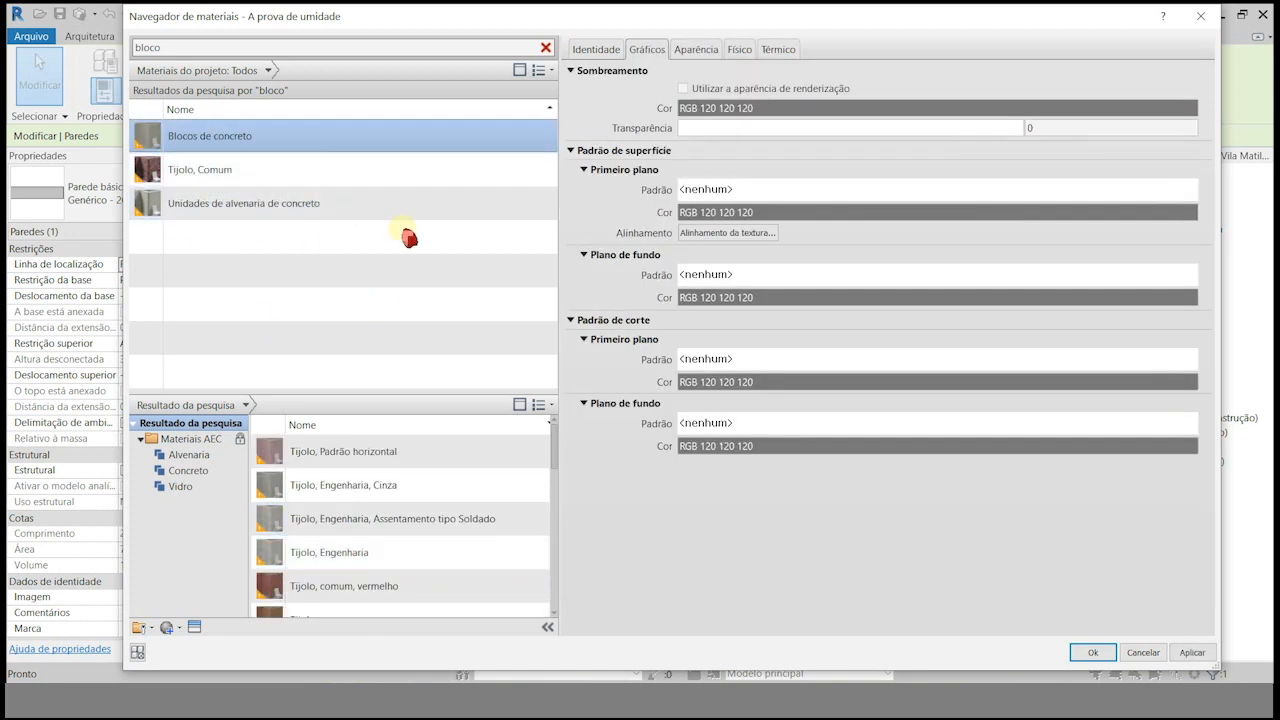
Examine the graphics, appearance, physical and thermal properties of the "Blocos de concreto" material.
{"action": "left_click", "coordinate": [146, 136]}
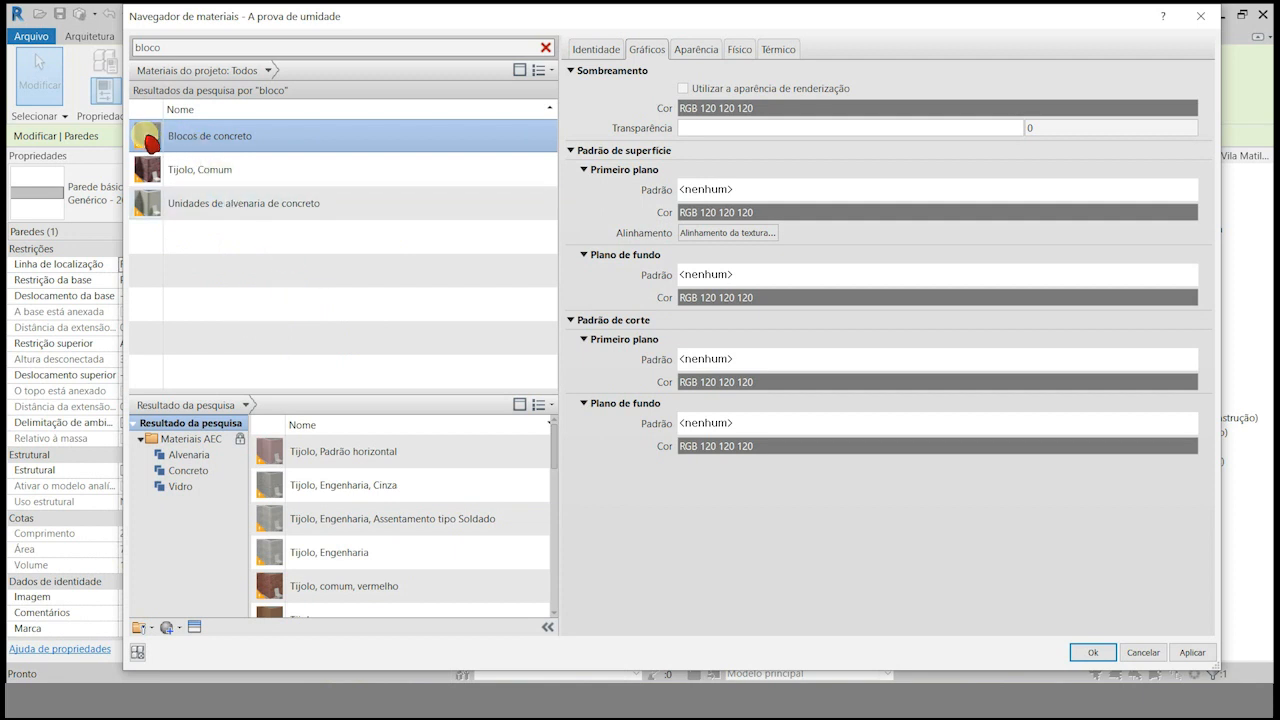
{"action": "left_click", "coordinate": [696, 50]}
{"action": "left_click", "coordinate": [742, 52]}
{"action": "left_click", "coordinate": [775, 50]}
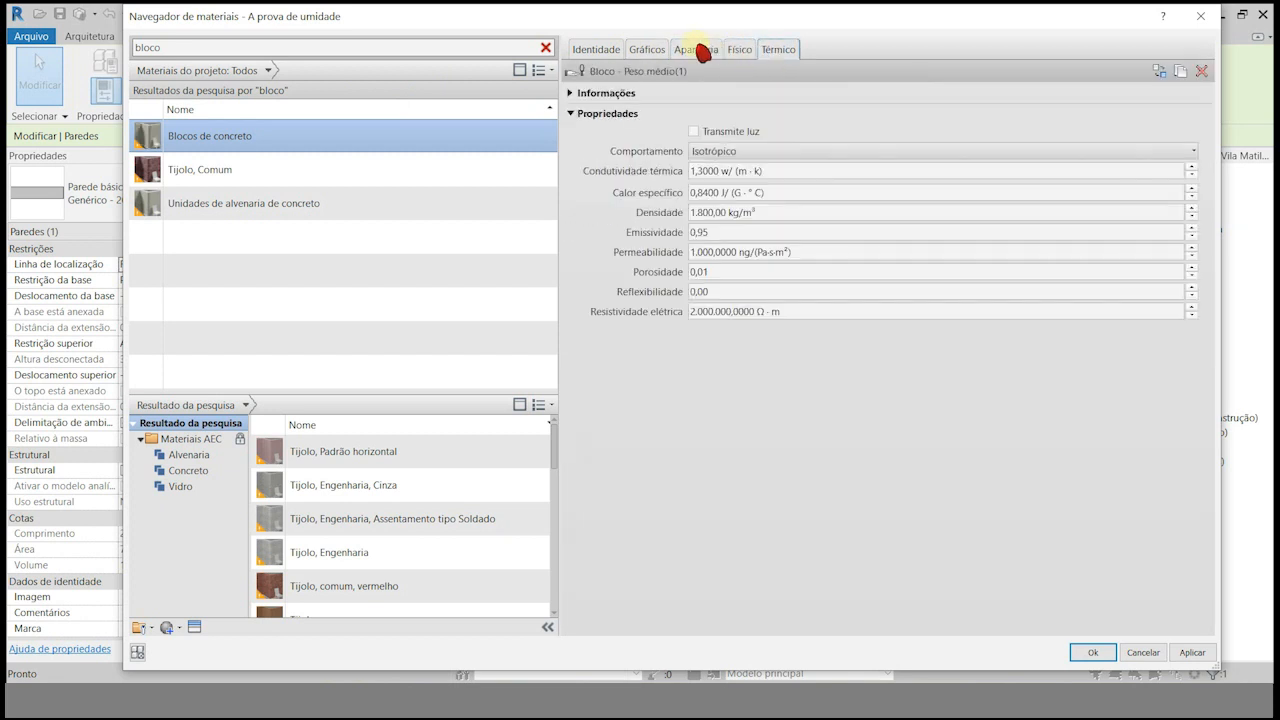
{"action": "left_click", "coordinate": [696, 52]}
{"action": "left_click", "coordinate": [647, 50]}
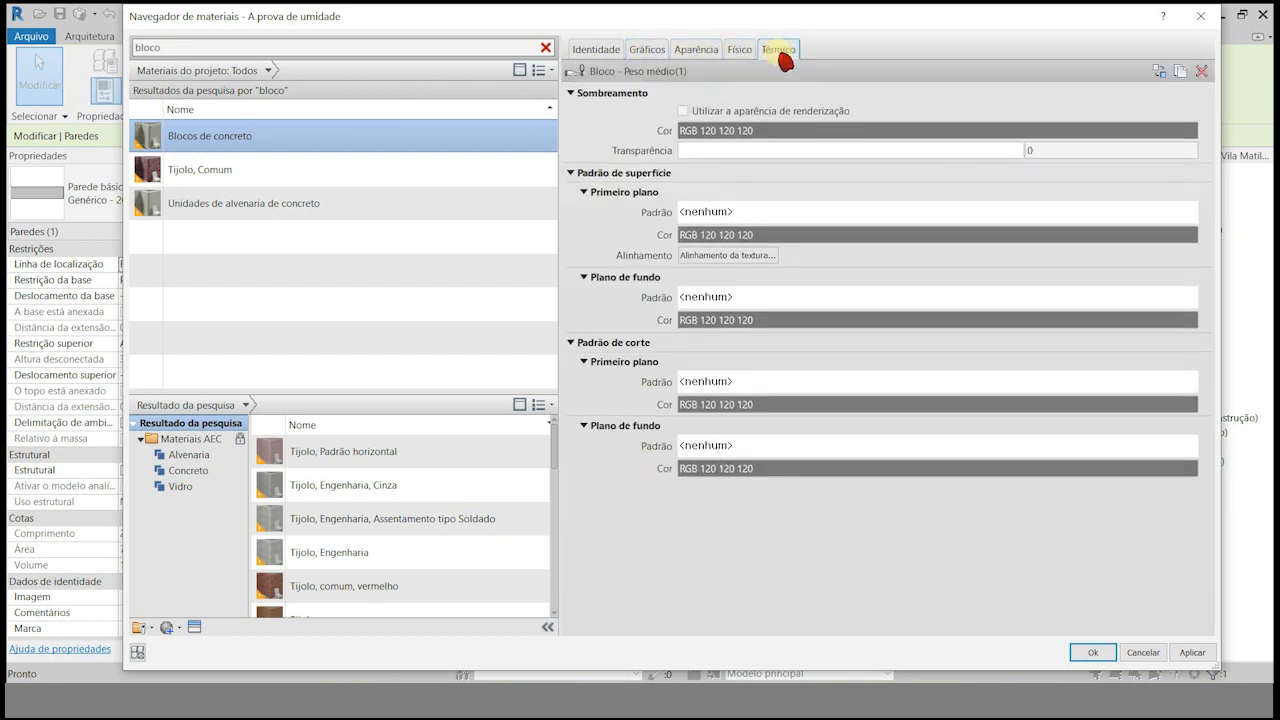
{"action": "left_click", "coordinate": [778, 50]}
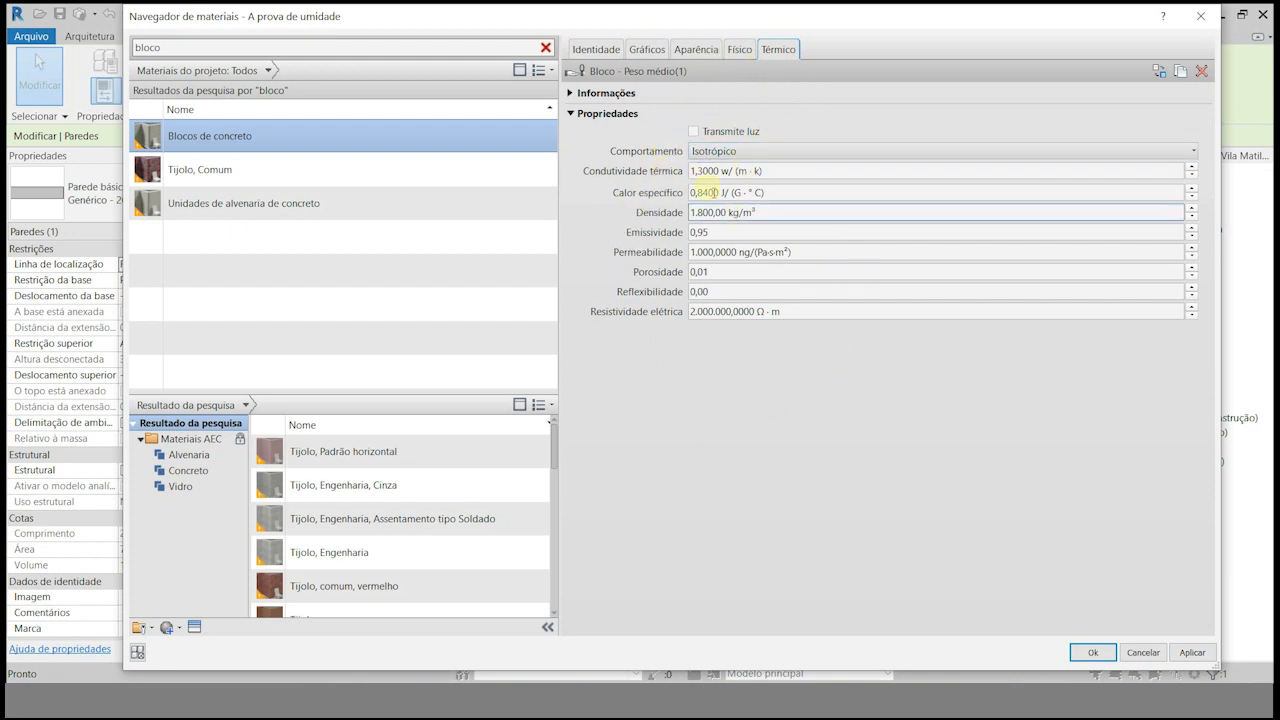
{"action": "left_click", "coordinate": [739, 50]}
{"action": "left_click", "coordinate": [695, 50]}
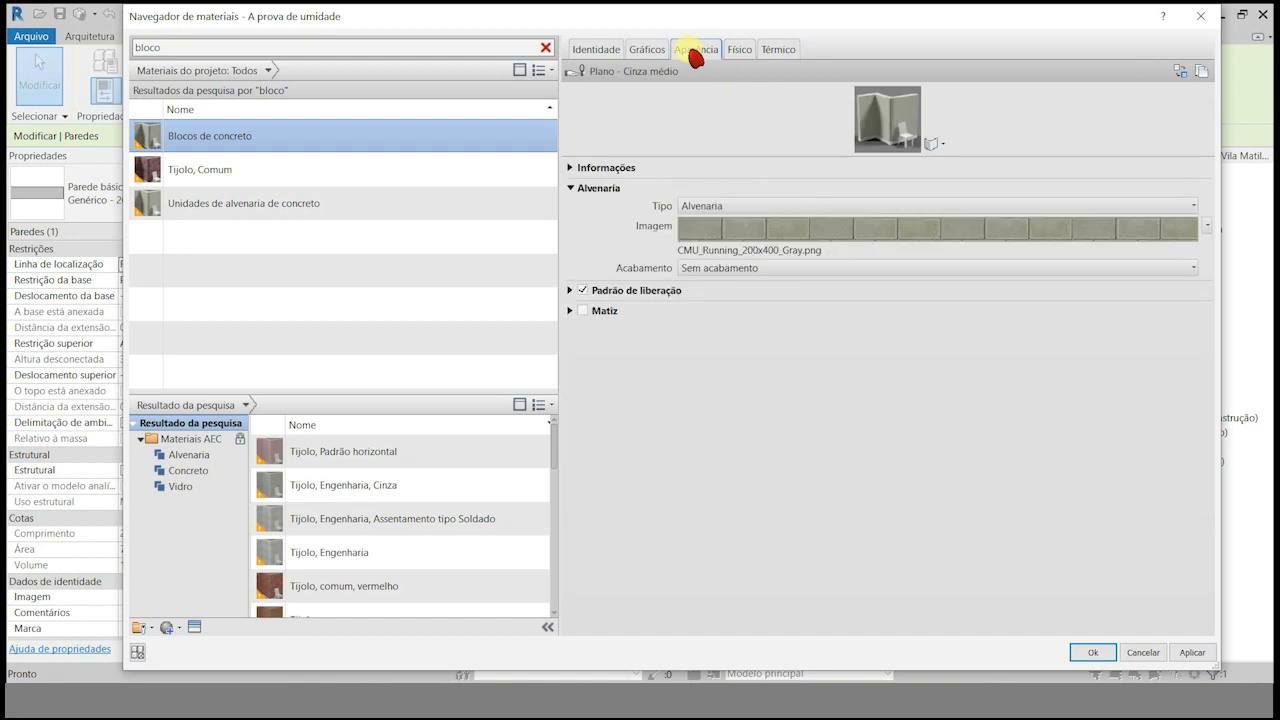
{"action": "left_click", "coordinate": [786, 52]}
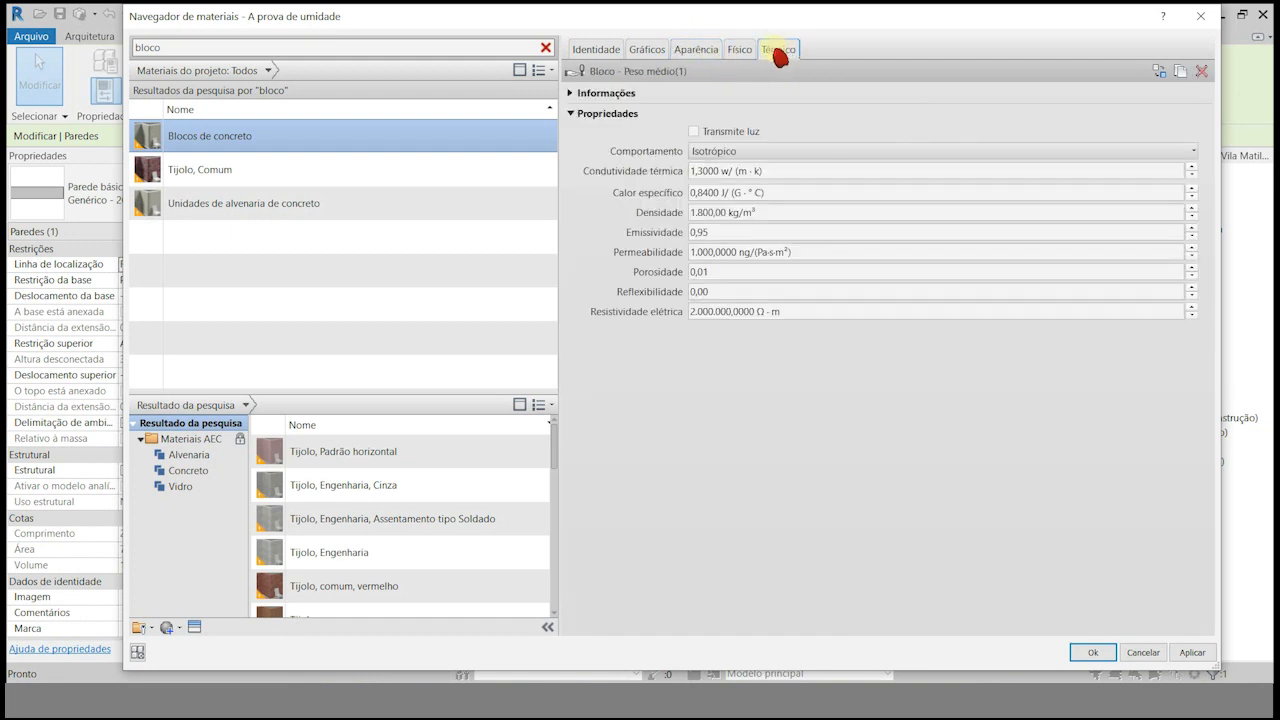
{"action": "left_click", "coordinate": [740, 50]}
{"action": "left_click", "coordinate": [700, 50]}
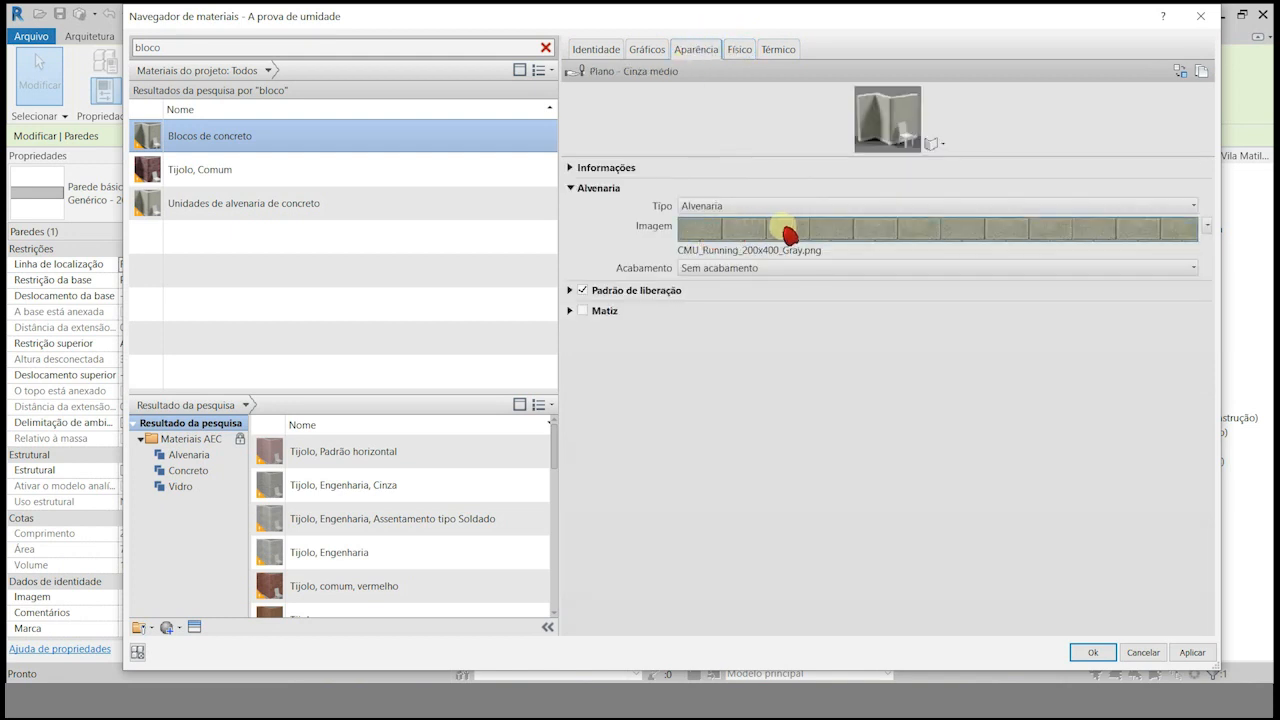
{"action": "left_click", "coordinate": [820, 207]}
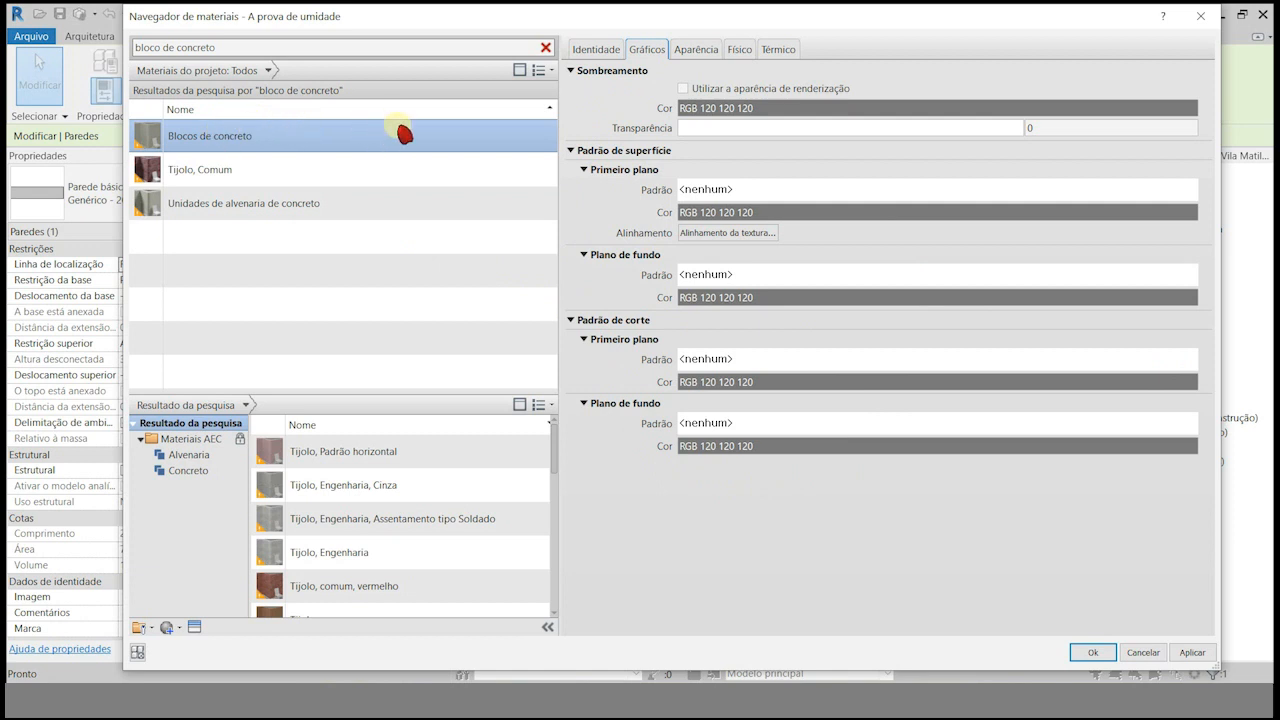
Set the foreground cut pattern of "Blocos de concreto" to the drafting pattern "Alvenaria - Bloco de concreto".
{"action": "left_click", "coordinate": [745, 359]}
{"action": "left_click", "coordinate": [733, 366]}
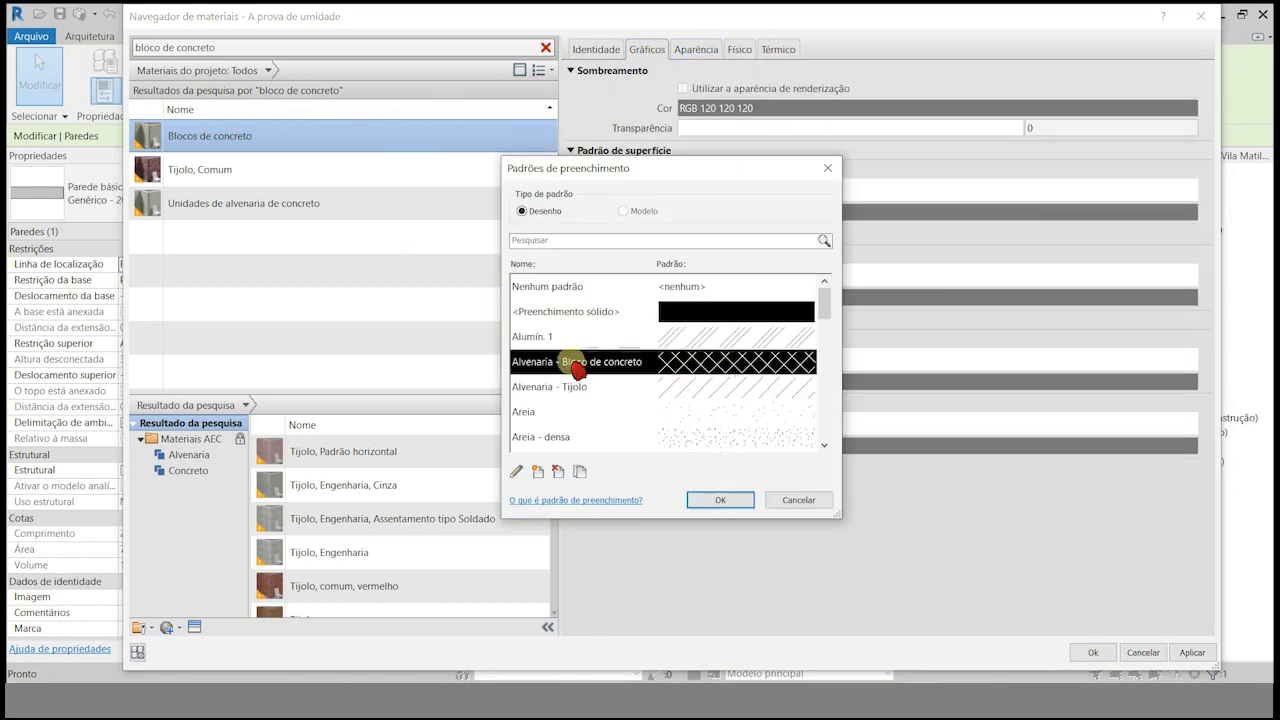
{"action": "left_click", "coordinate": [729, 502]}
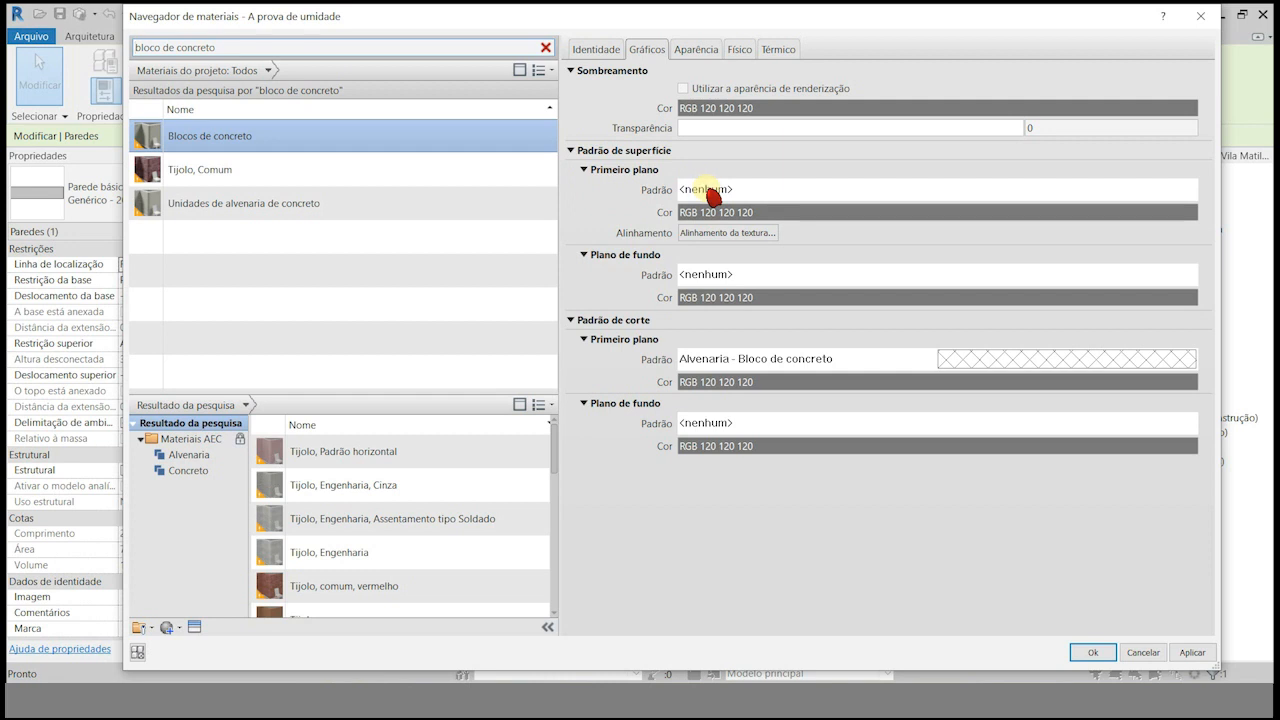
Set the foreground surface pattern of "Blocos de concreto" to the model pattern "Bloco 225 x 450".
{"action": "left_click", "coordinate": [710, 191]}
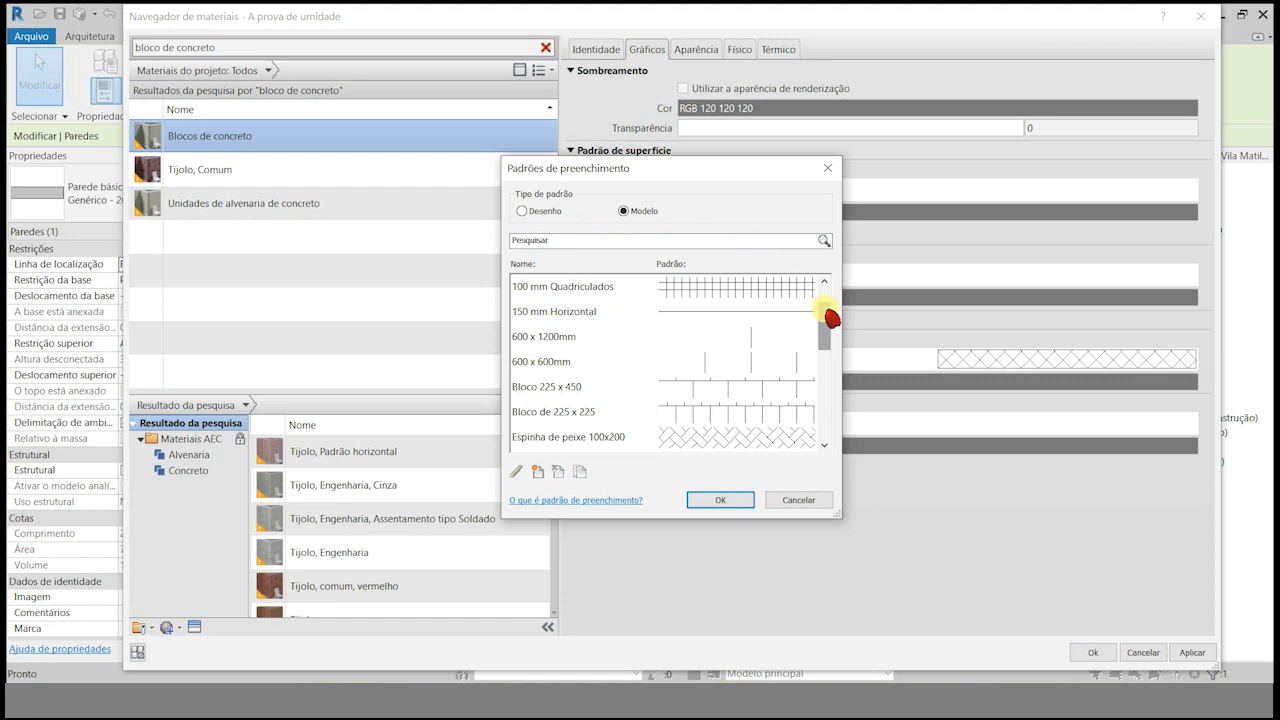
{"action": "left_click", "coordinate": [585, 416]}
{"action": "left_click", "coordinate": [545, 392]}
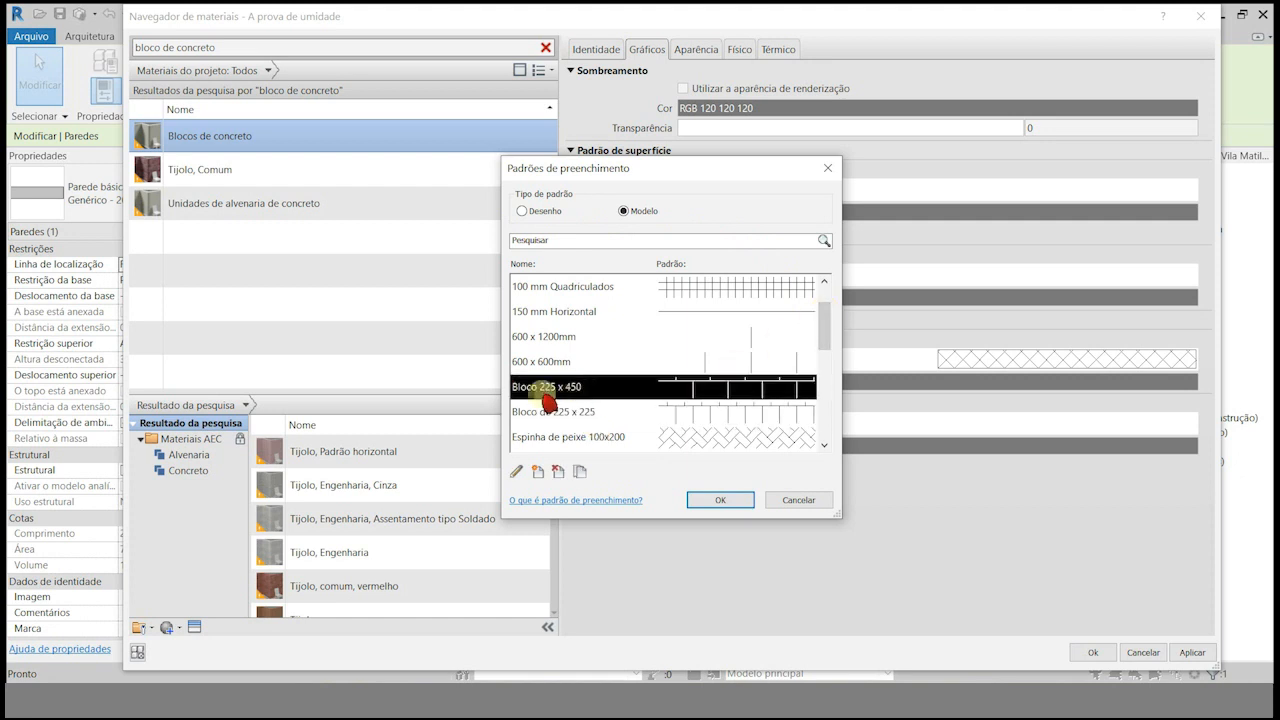
{"action": "left_click", "coordinate": [722, 501]}
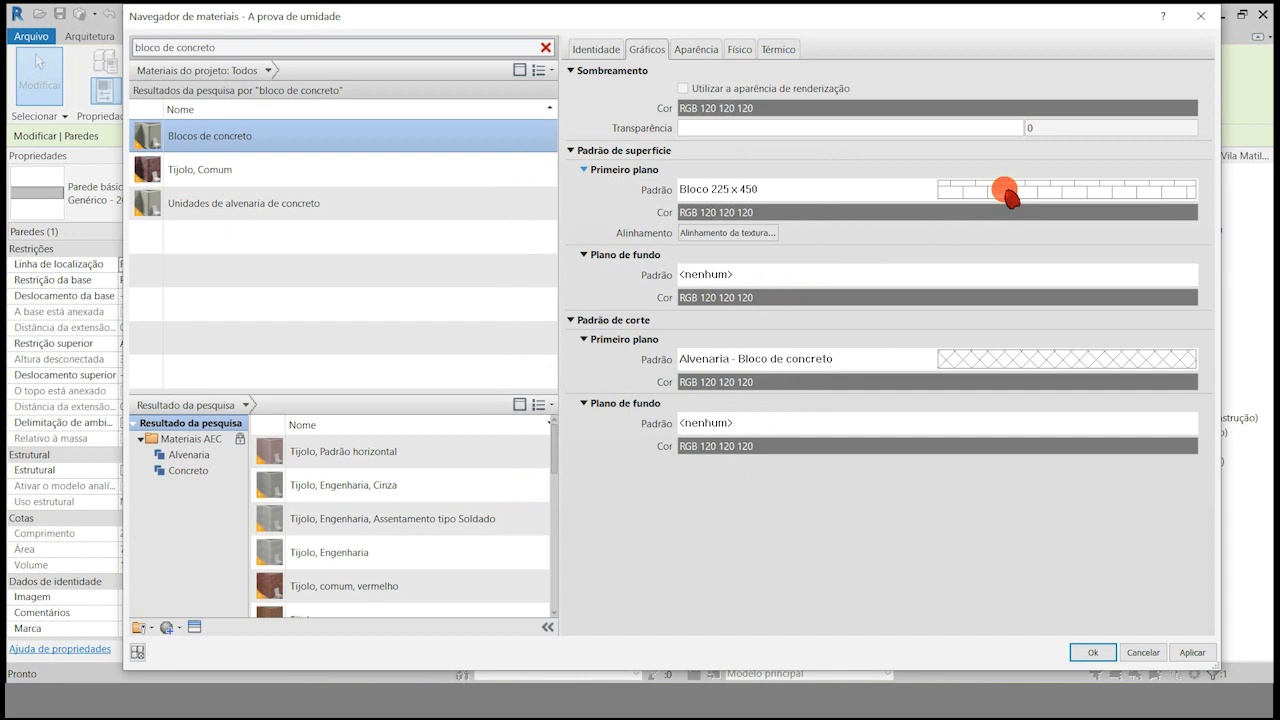
Set the import scale of the "Bloco 225 x 450" surface pattern to 0.89.
{"action": "left_click", "coordinate": [1005, 192]}
{"action": "left_click", "coordinate": [516, 471]}
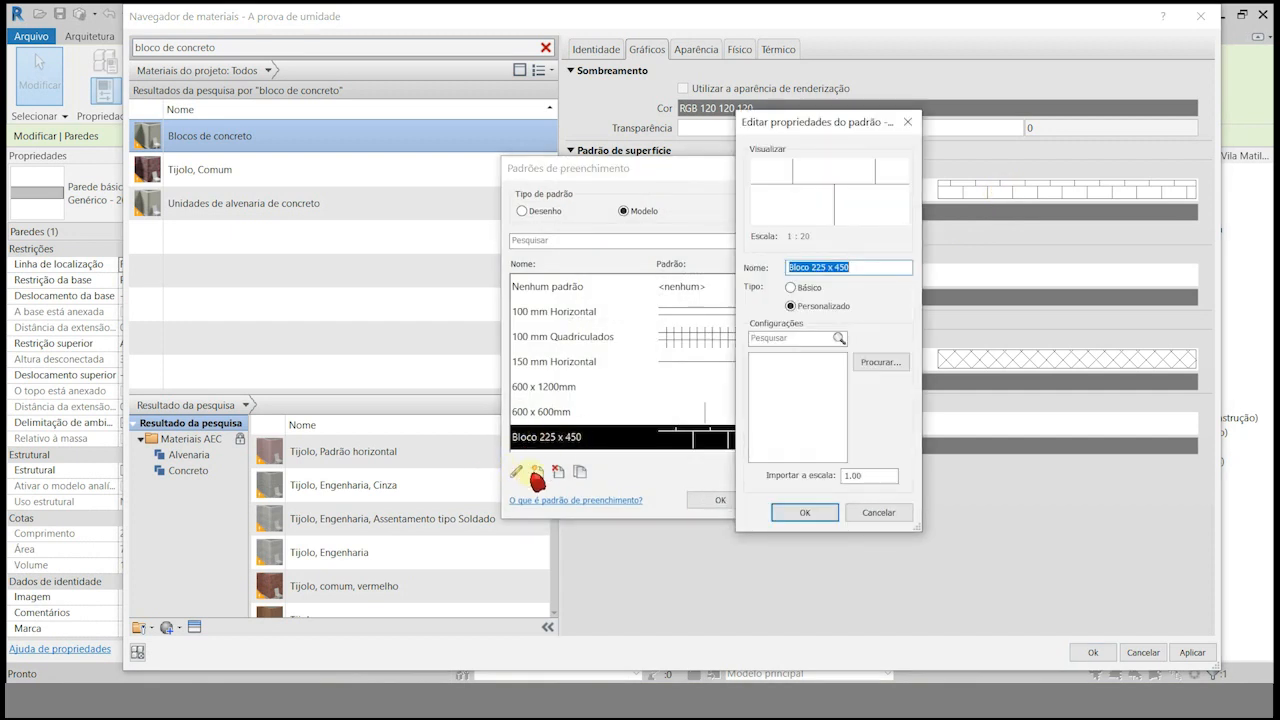
{"action": "double_click", "coordinate": [884, 477]}
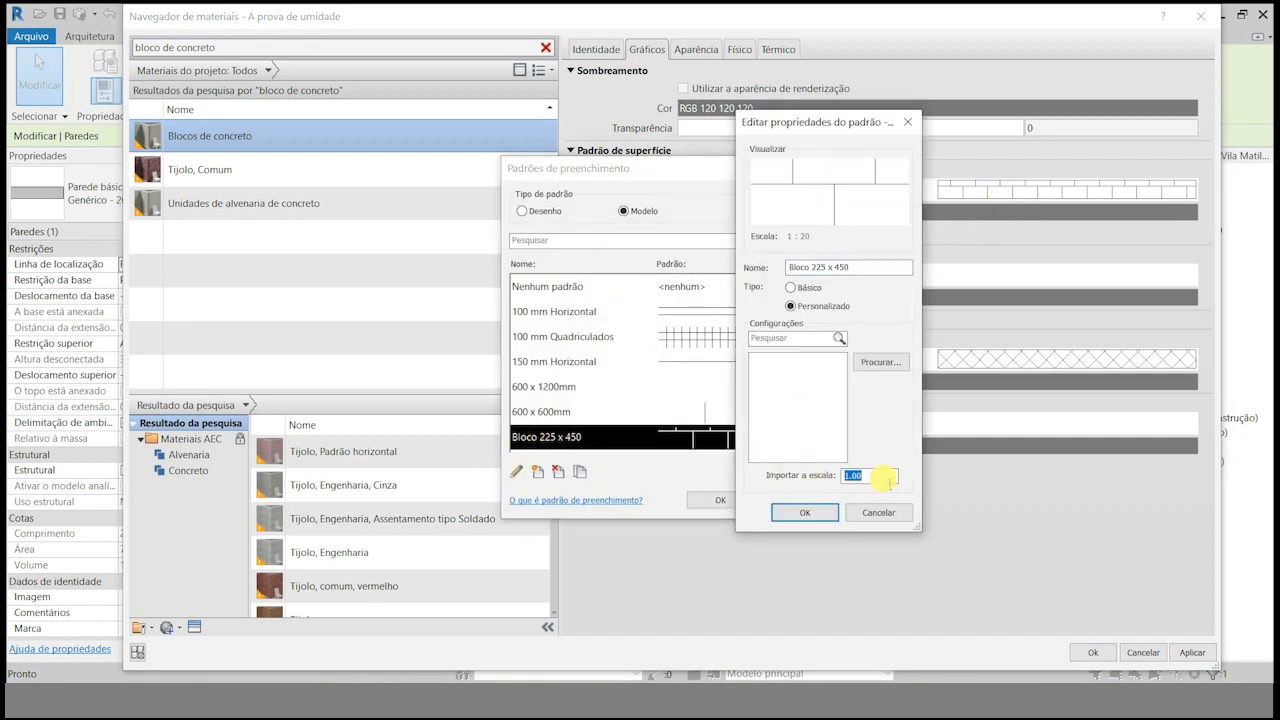
{"action": "left_click", "coordinate": [804, 512]}
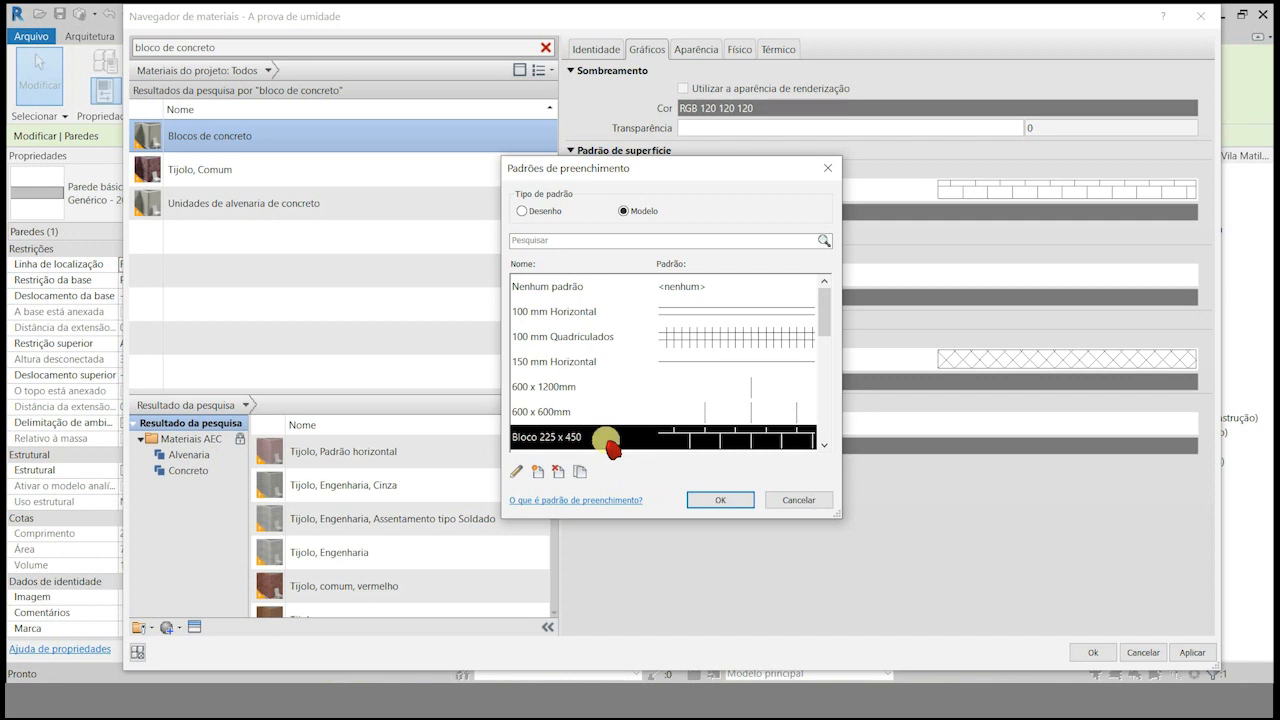
{"action": "left_click", "coordinate": [728, 500]}
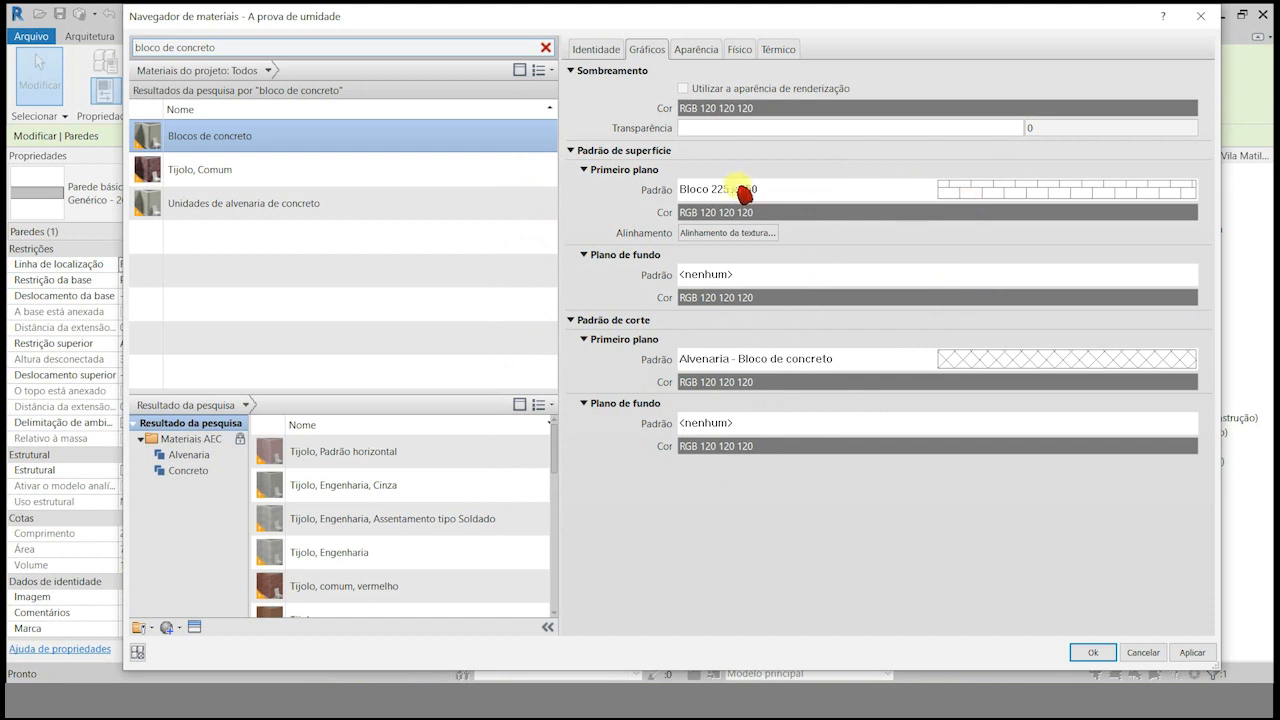
Rename the "Bloco 225 x 450" pattern as "Bloco 19x39" with import scale 0.8888 and apply it to the "Blocos de concreto" surface.
{"action": "left_click", "coordinate": [860, 201]}
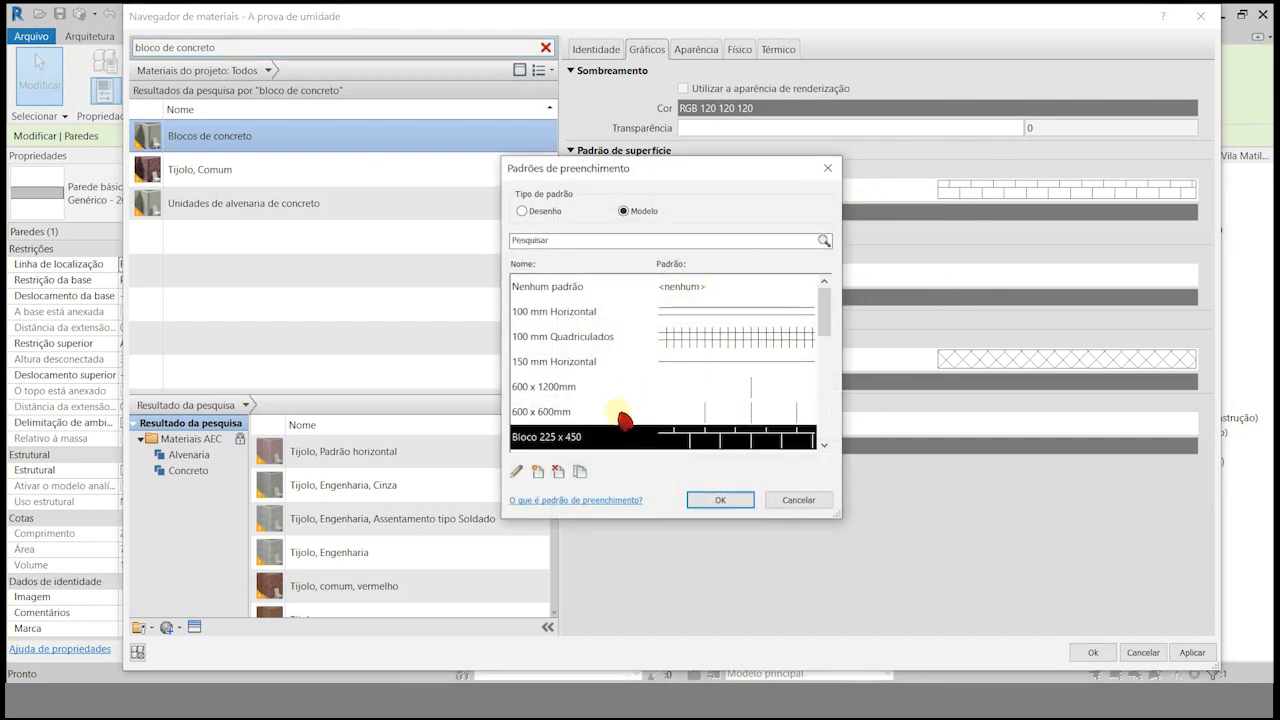
{"action": "left_click", "coordinate": [517, 471]}
{"action": "left_click_drag", "start_coordinate": [811, 268], "coordinate": [889, 273]}
{"action": "key", "text": "BackSpace"}
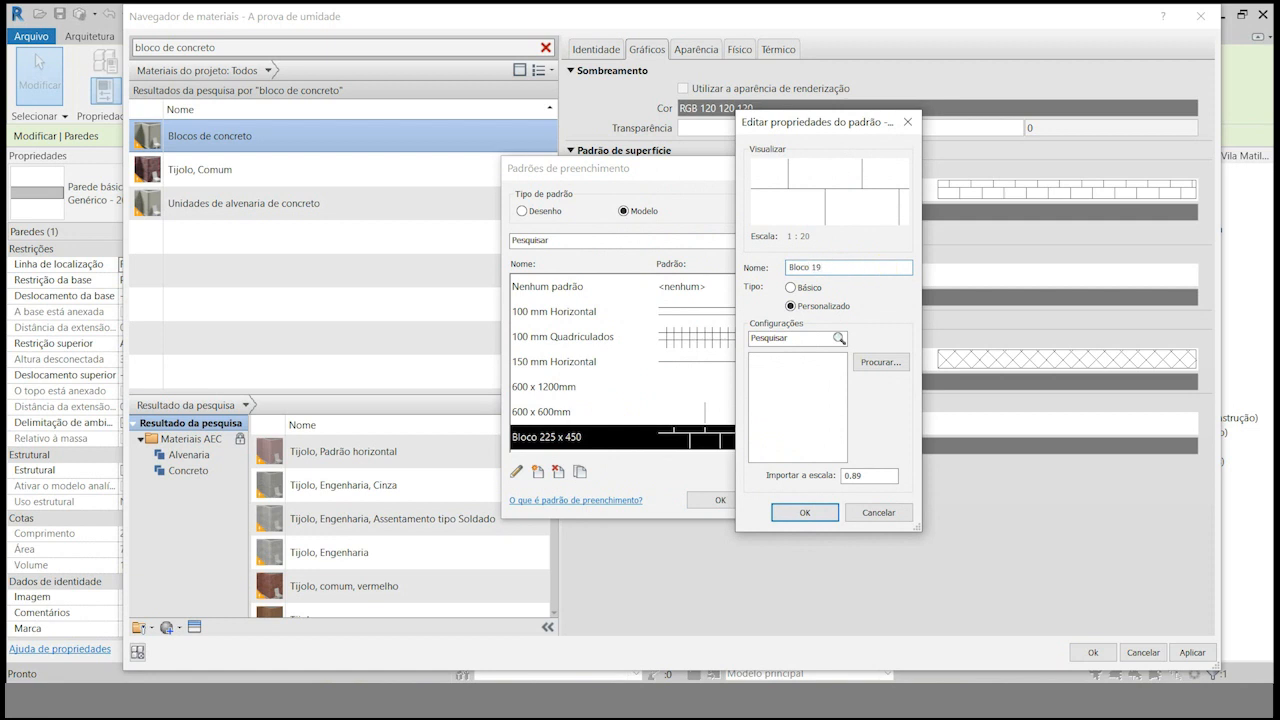
{"action": "double_click", "coordinate": [877, 482]}
{"action": "type", "text": "0.8888"}
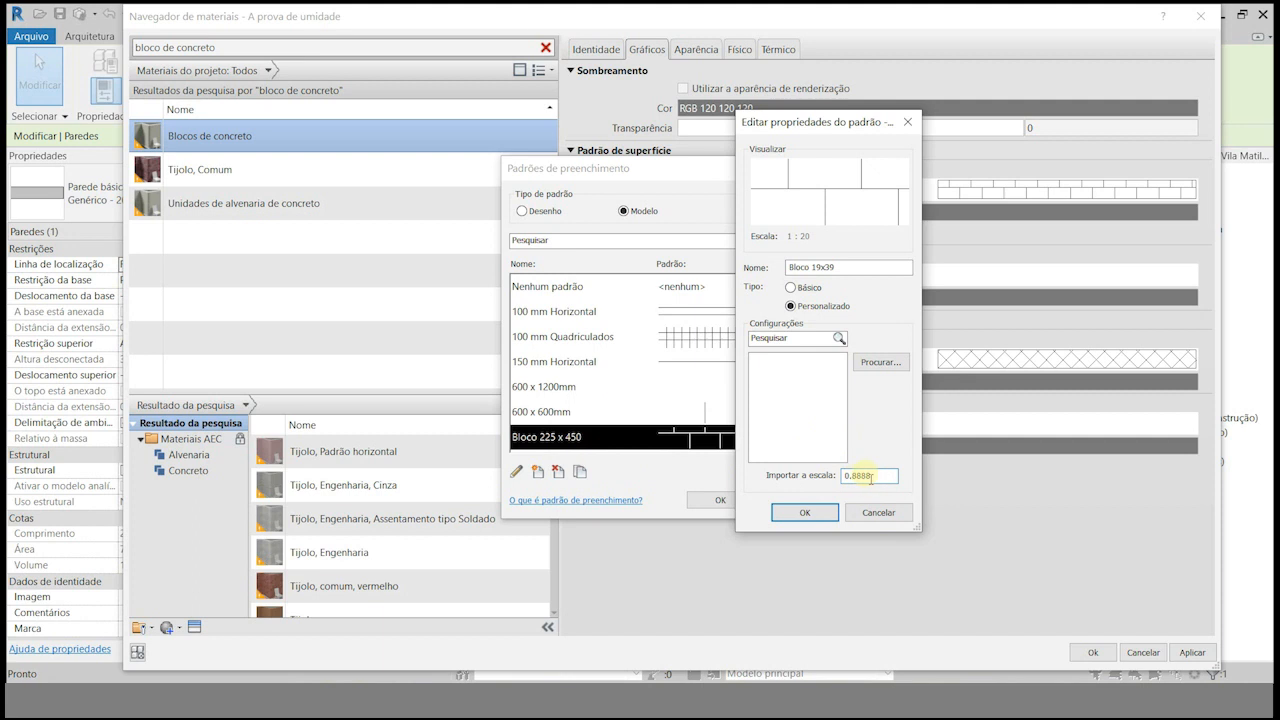
{"action": "left_click", "coordinate": [833, 366]}
{"action": "left_click", "coordinate": [804, 511]}
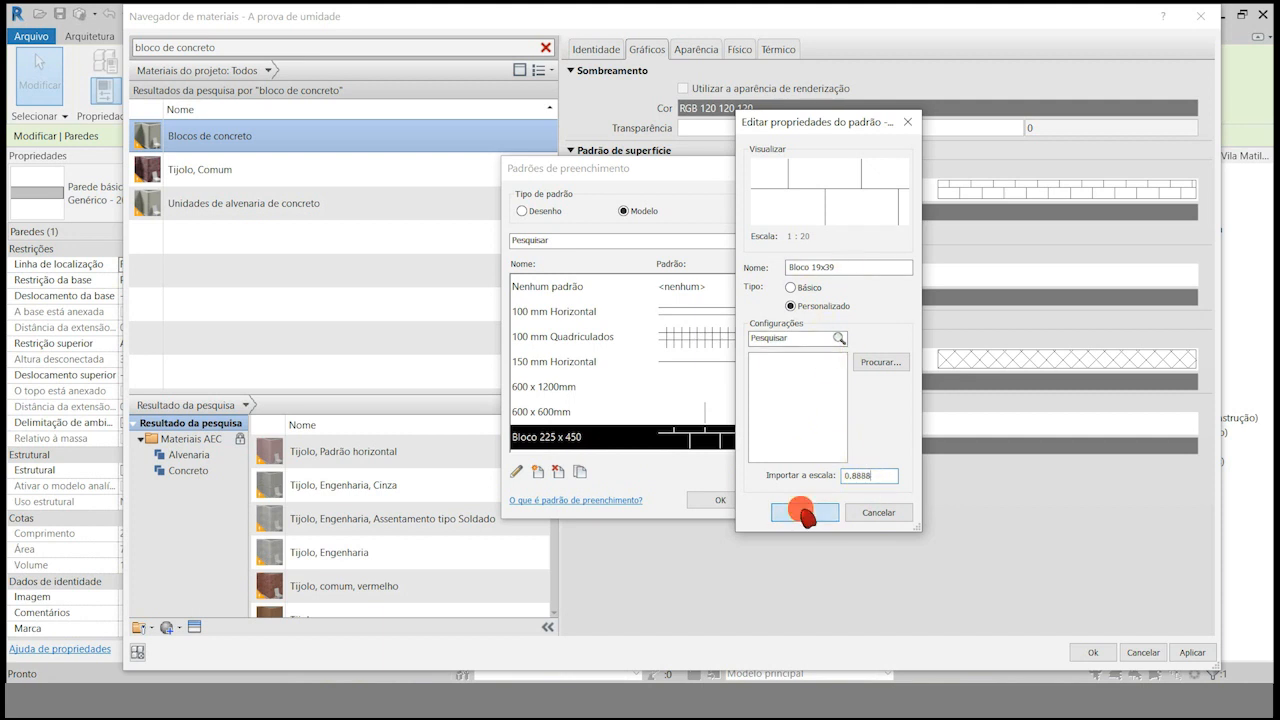
{"action": "left_click", "coordinate": [730, 502]}
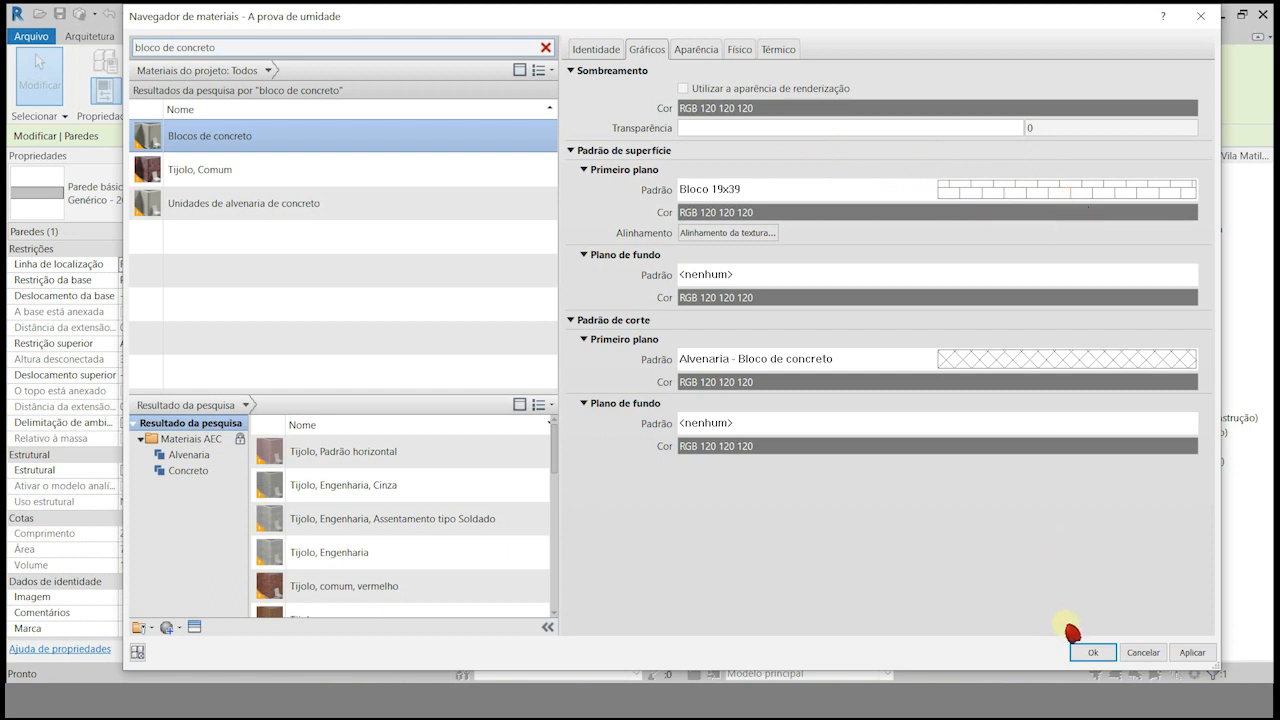
{"action": "left_click", "coordinate": [168, 141]}
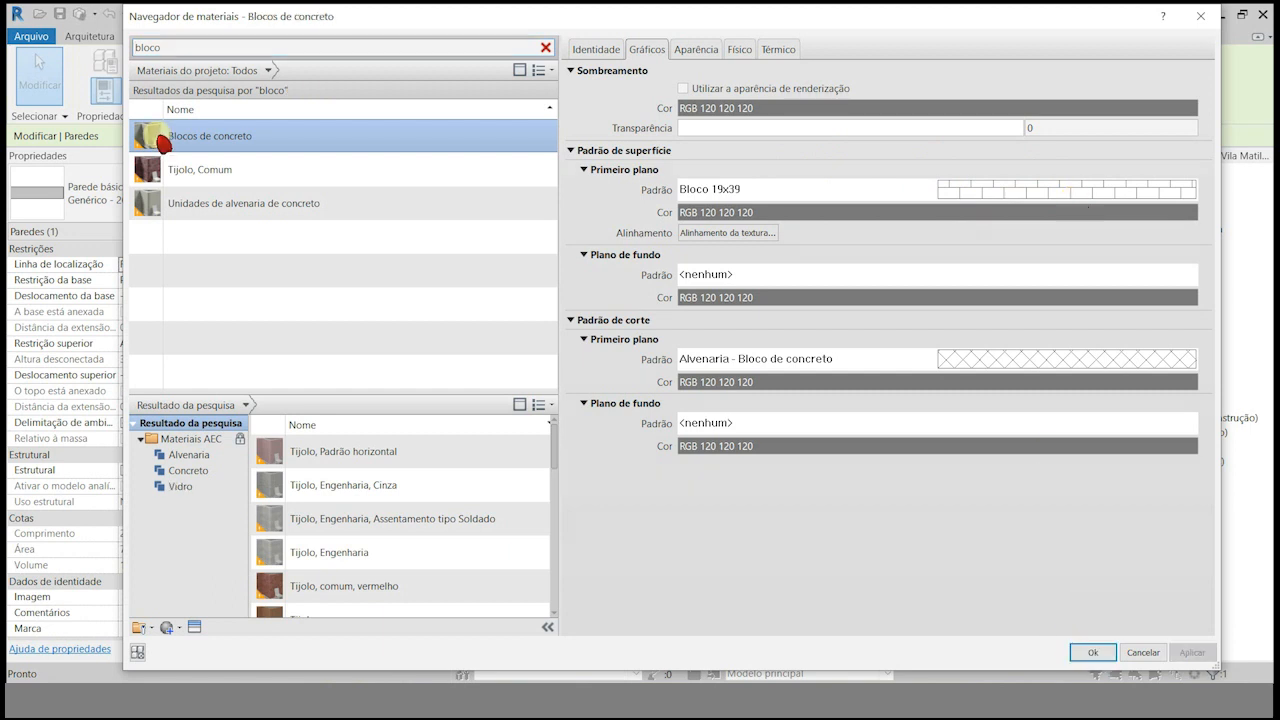
Assign "Blocos de concreto" to the structure layer and insert a new layer below the inner core boundary.
{"action": "double_click", "coordinate": [157, 138]}
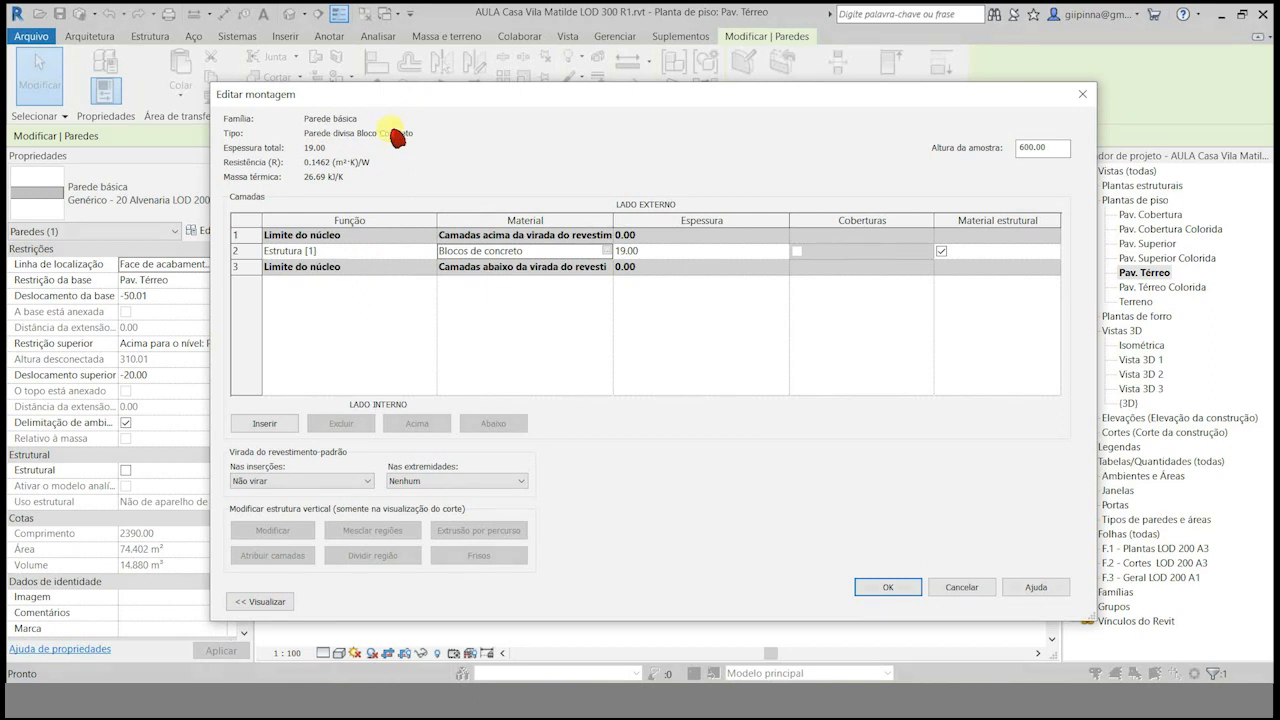
{"action": "left_click", "coordinate": [264, 423]}
{"action": "left_click", "coordinate": [493, 423]}
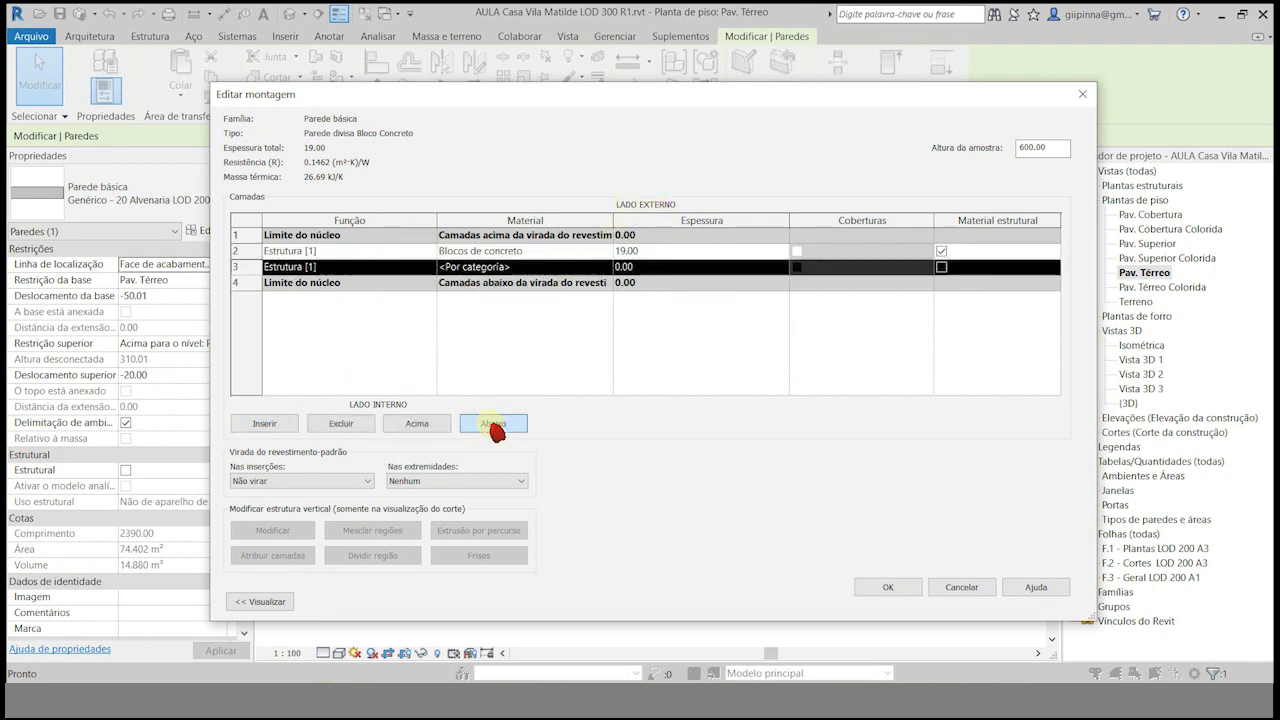
{"action": "left_click", "coordinate": [493, 423]}
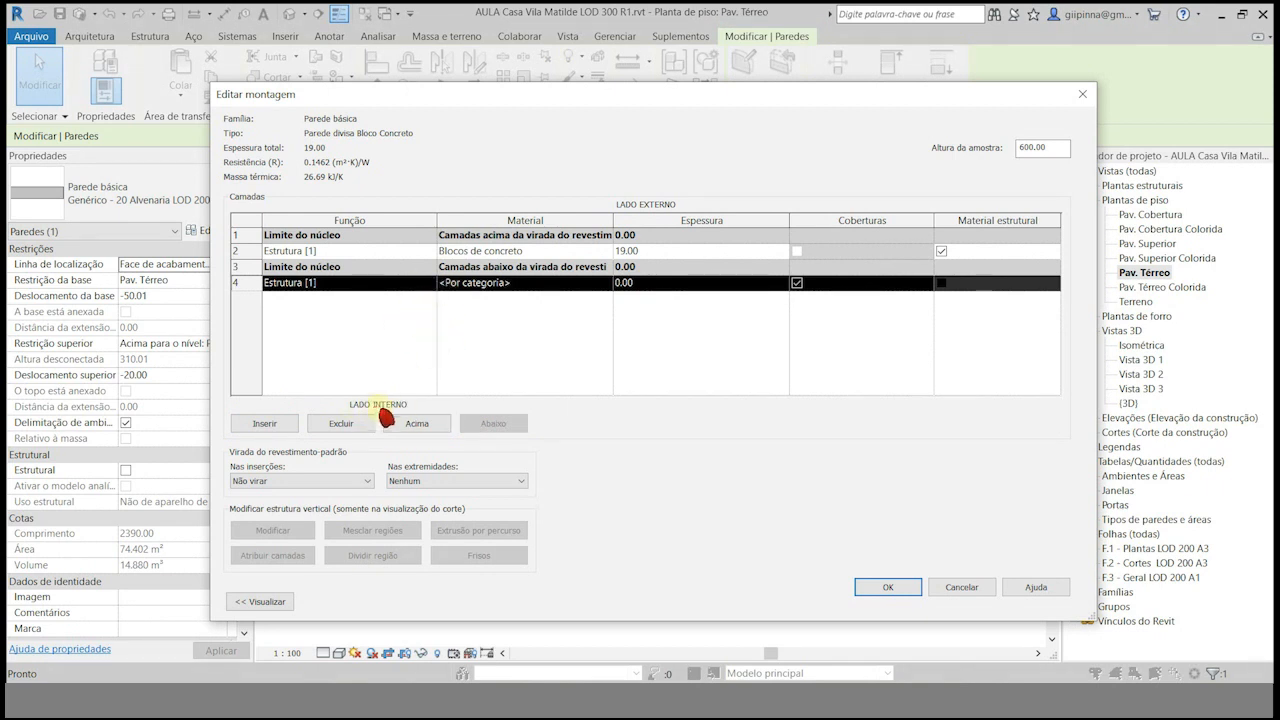
Set the new layer's function to Acabamento 1 [4] and its thickness to 0.3.
{"action": "left_click", "coordinate": [412, 285]}
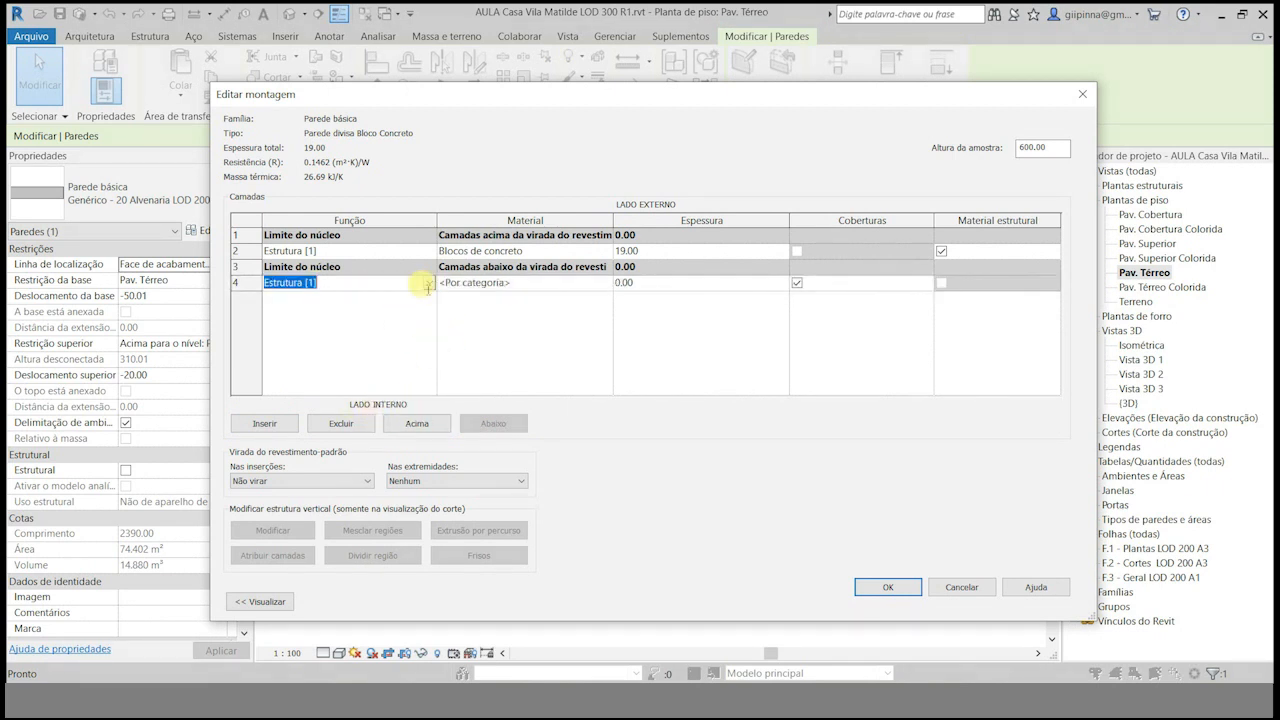
{"action": "left_click", "coordinate": [429, 283]}
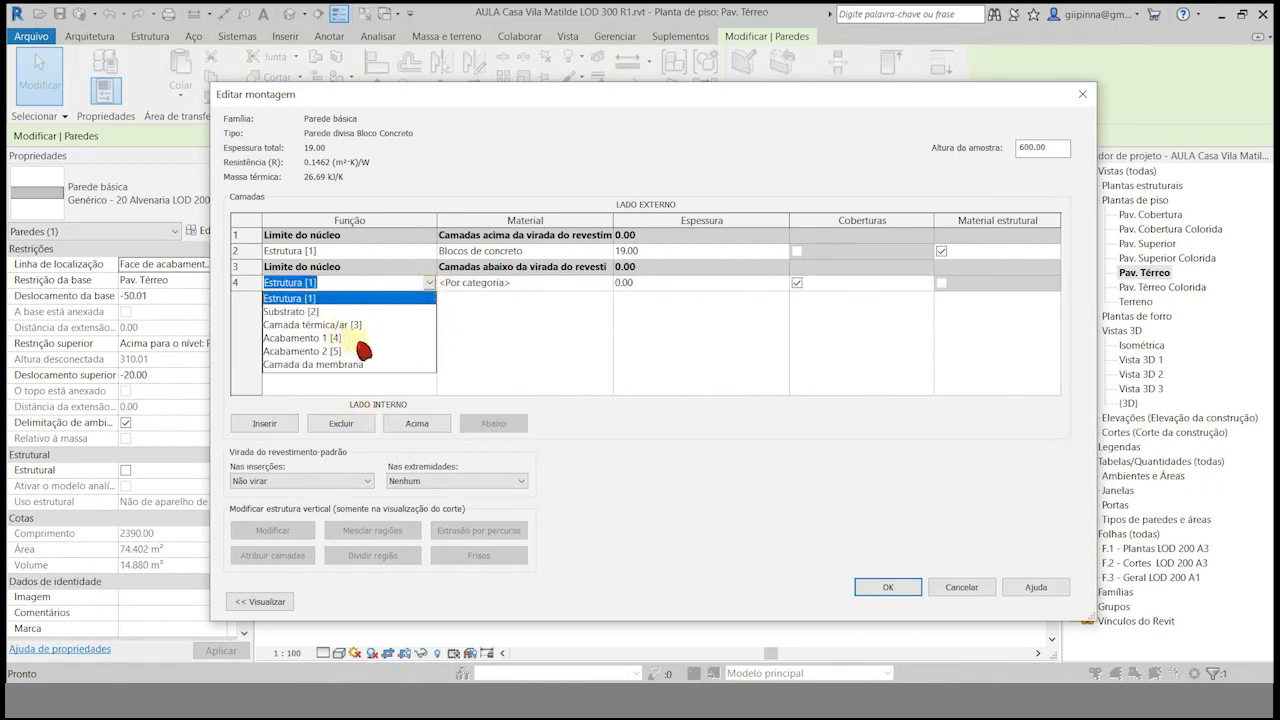
{"action": "left_click", "coordinate": [305, 338]}
{"action": "left_click", "coordinate": [631, 285]}
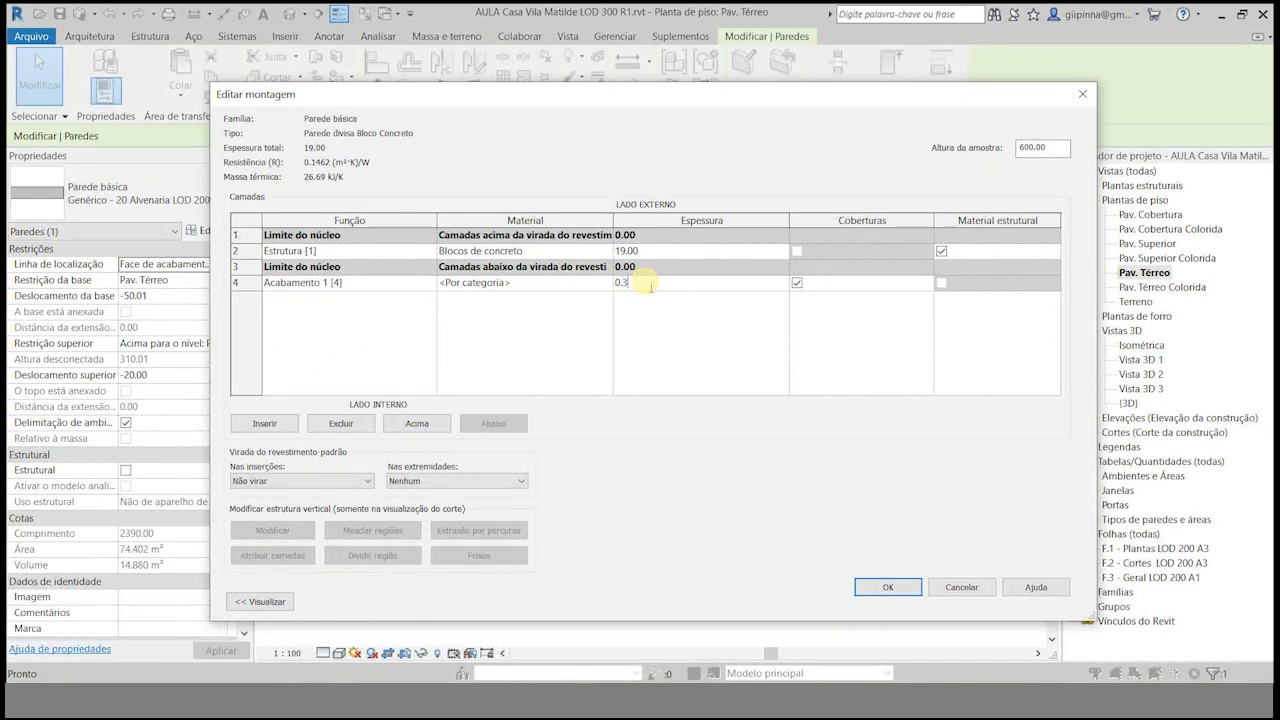
{"action": "type", "text": "0.3"}
For the finish layer's material, search for "resina" and add the transparent "Resina epóxi" from the library to the project materials.
{"action": "left_click", "coordinate": [552, 284]}
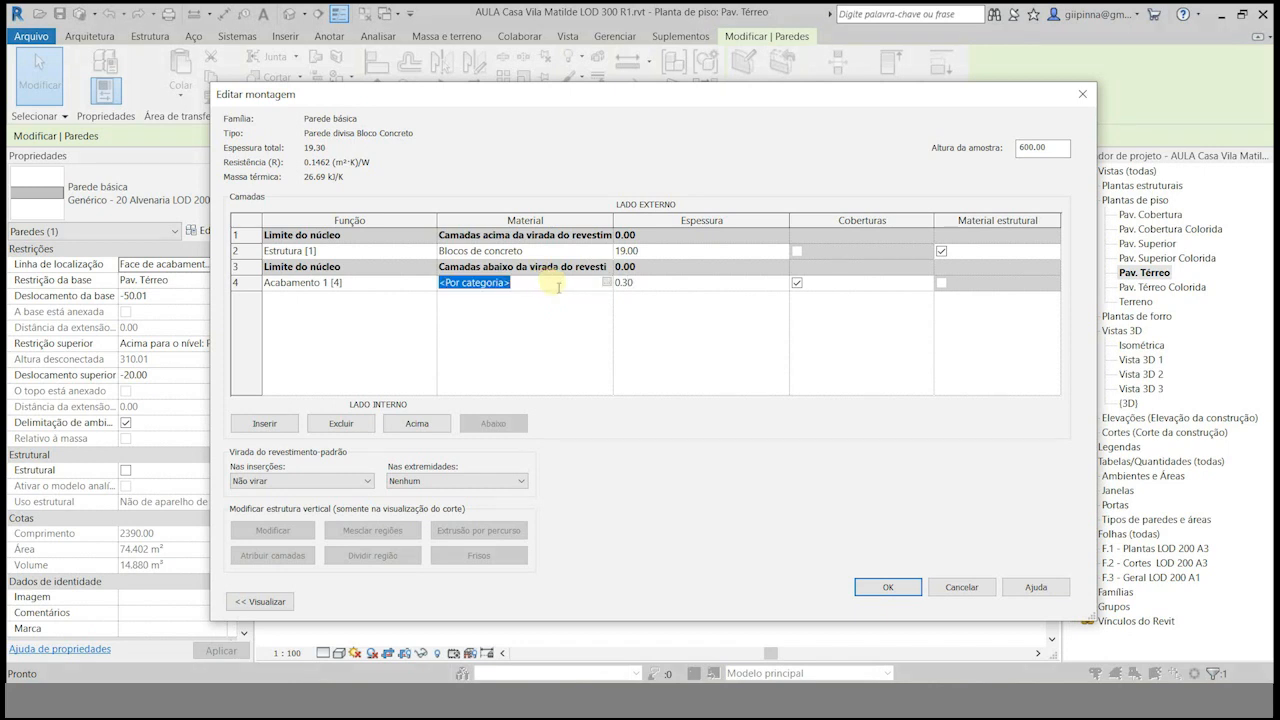
{"action": "left_click", "coordinate": [607, 284]}
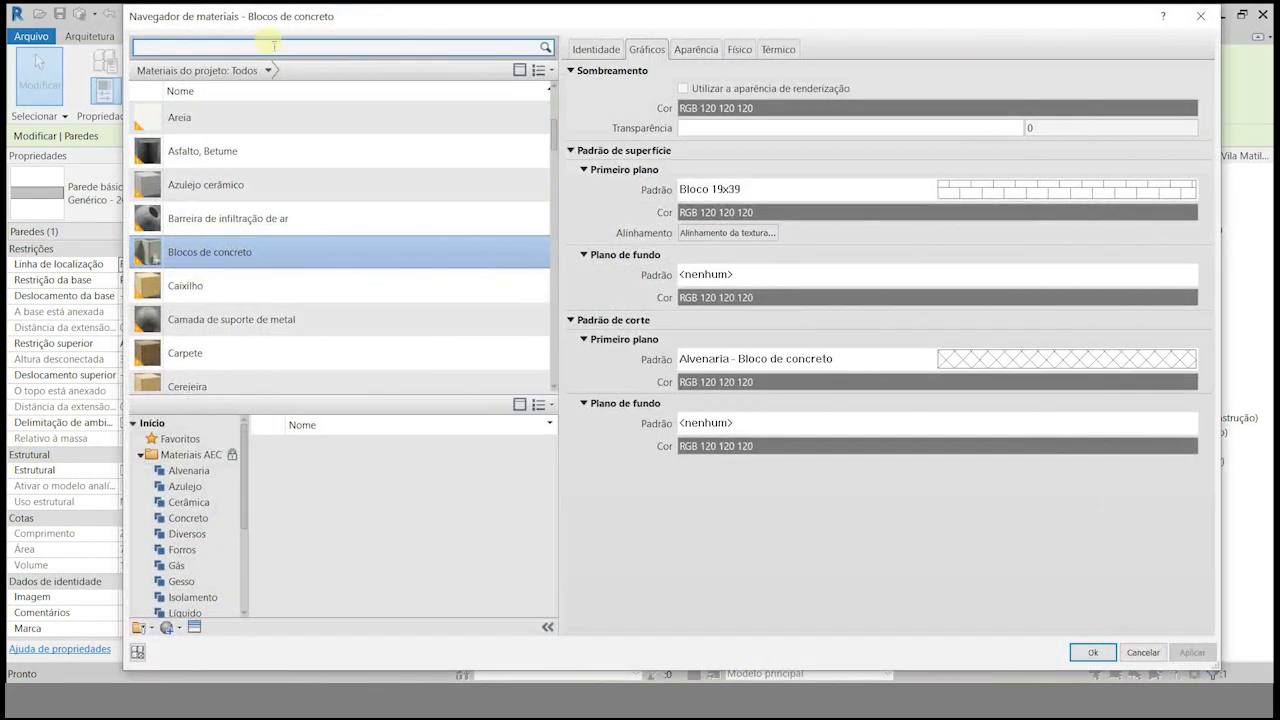
{"action": "type", "text": "resina"}
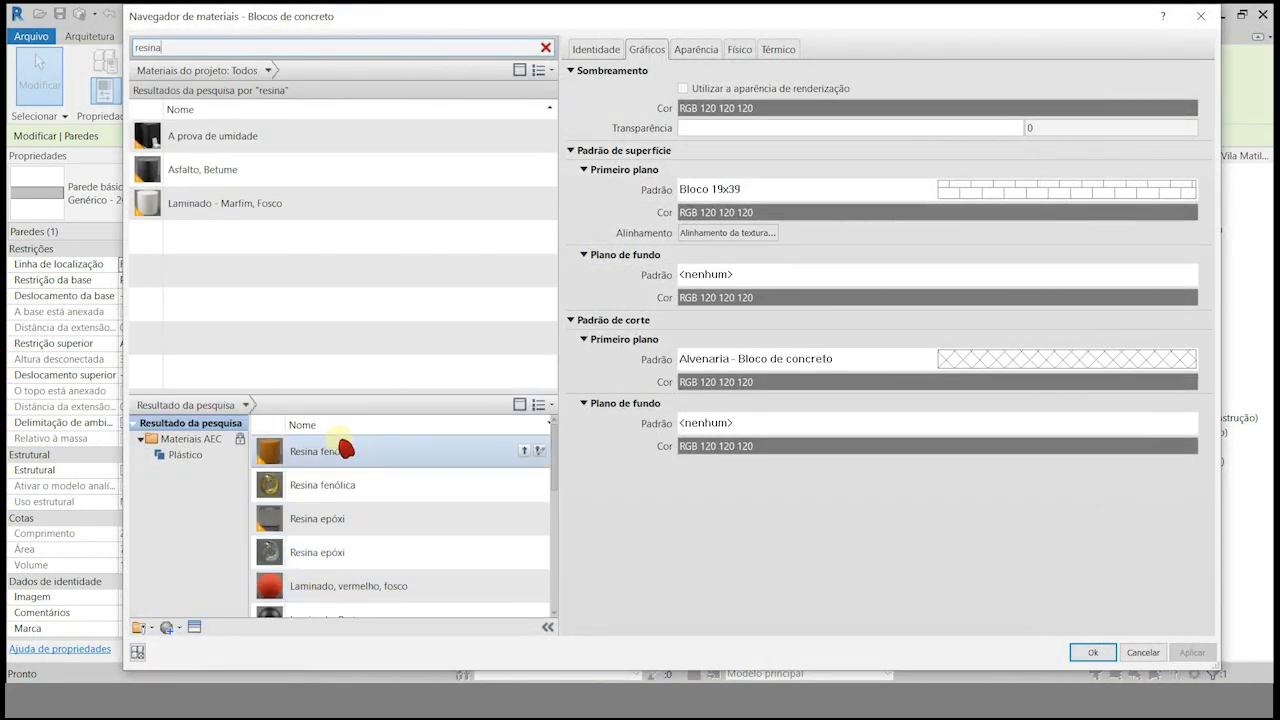
{"action": "scroll", "coordinate": [415, 528], "scroll_direction": "down", "scroll_amount": 1}
{"action": "scroll", "coordinate": [415, 500], "scroll_direction": "up", "scroll_amount": 1}
{"action": "mouse_move", "coordinate": [554, 432]}
{"action": "left_mouse_down"}
{"action": "mouse_move", "coordinate": [563, 510]}
{"action": "mouse_move", "coordinate": [553, 448]}
{"action": "left_mouse_up"}
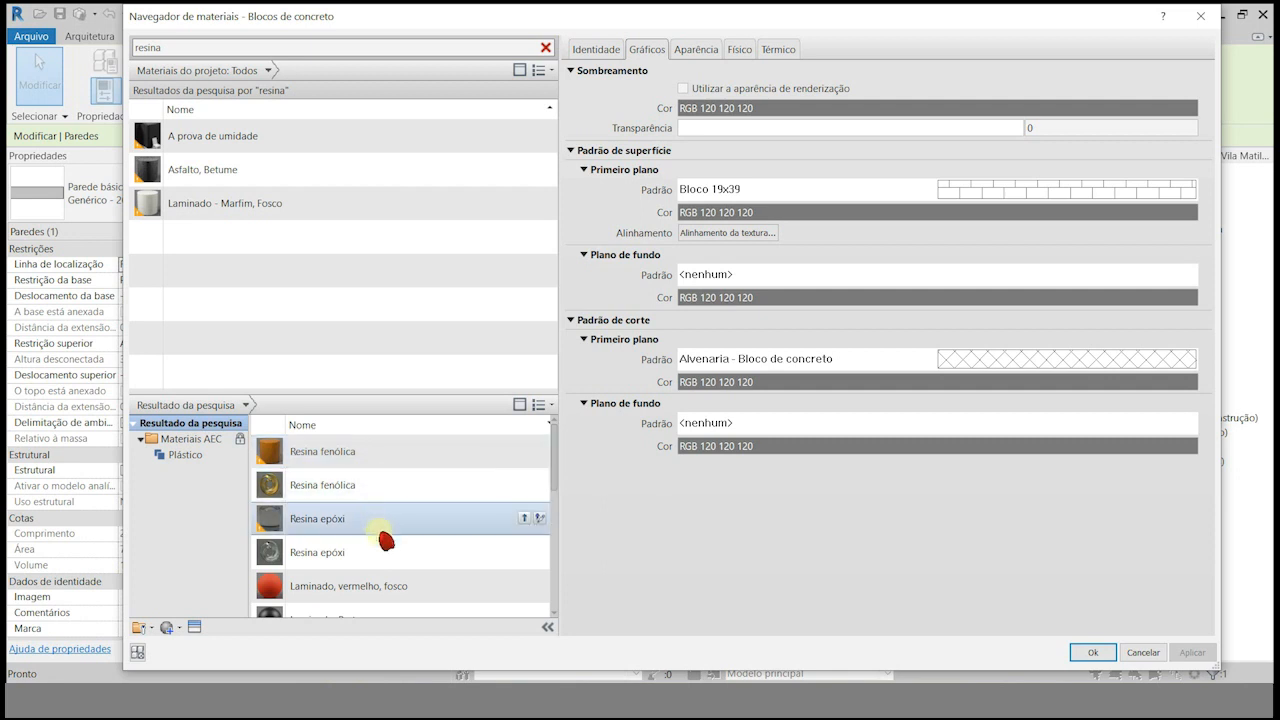
{"action": "right_click", "coordinate": [463, 561]}
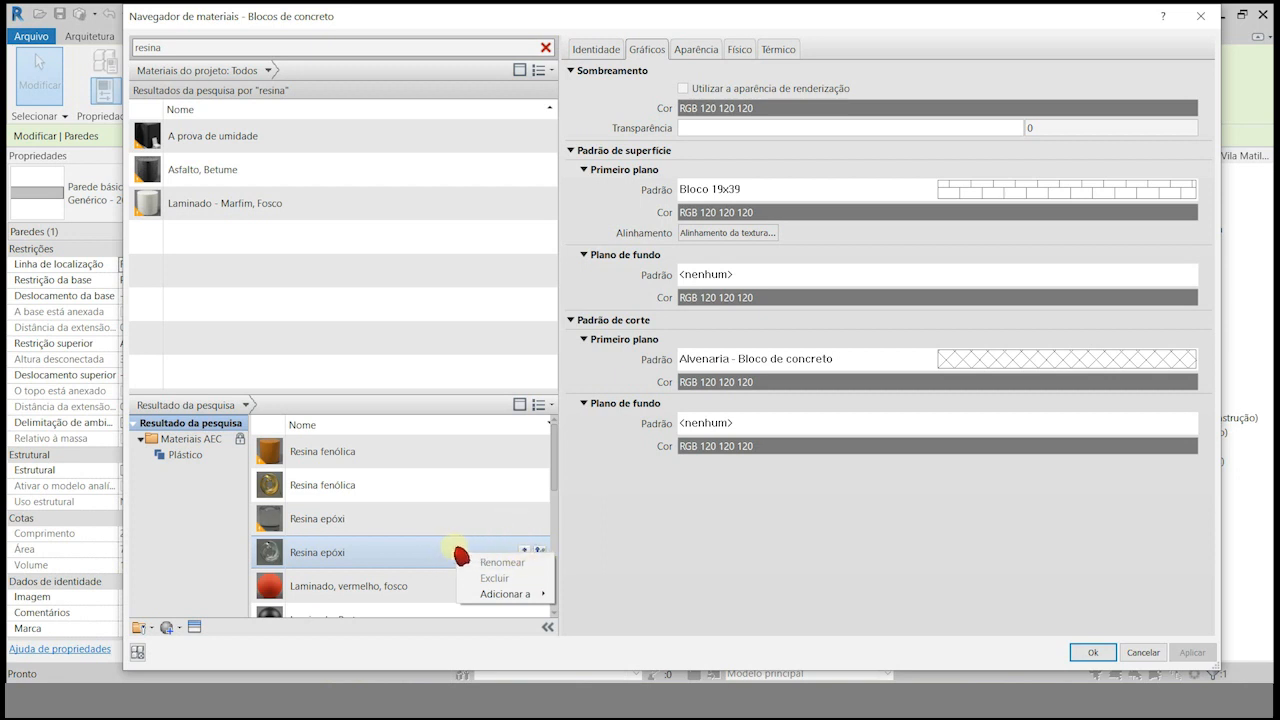
{"action": "left_click", "coordinate": [459, 552]}
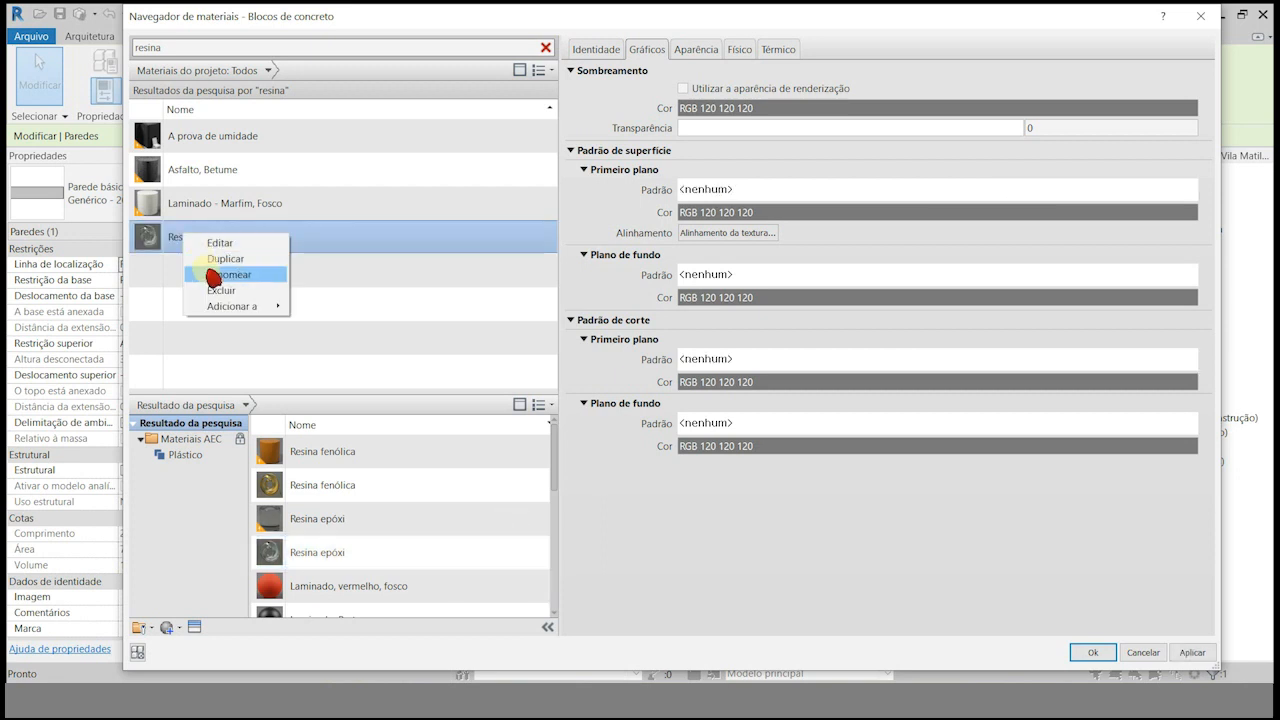
Rename the added epoxy resin material as "Resina".
{"action": "left_click", "coordinate": [213, 274]}
{"action": "left_click", "coordinate": [246, 238]}
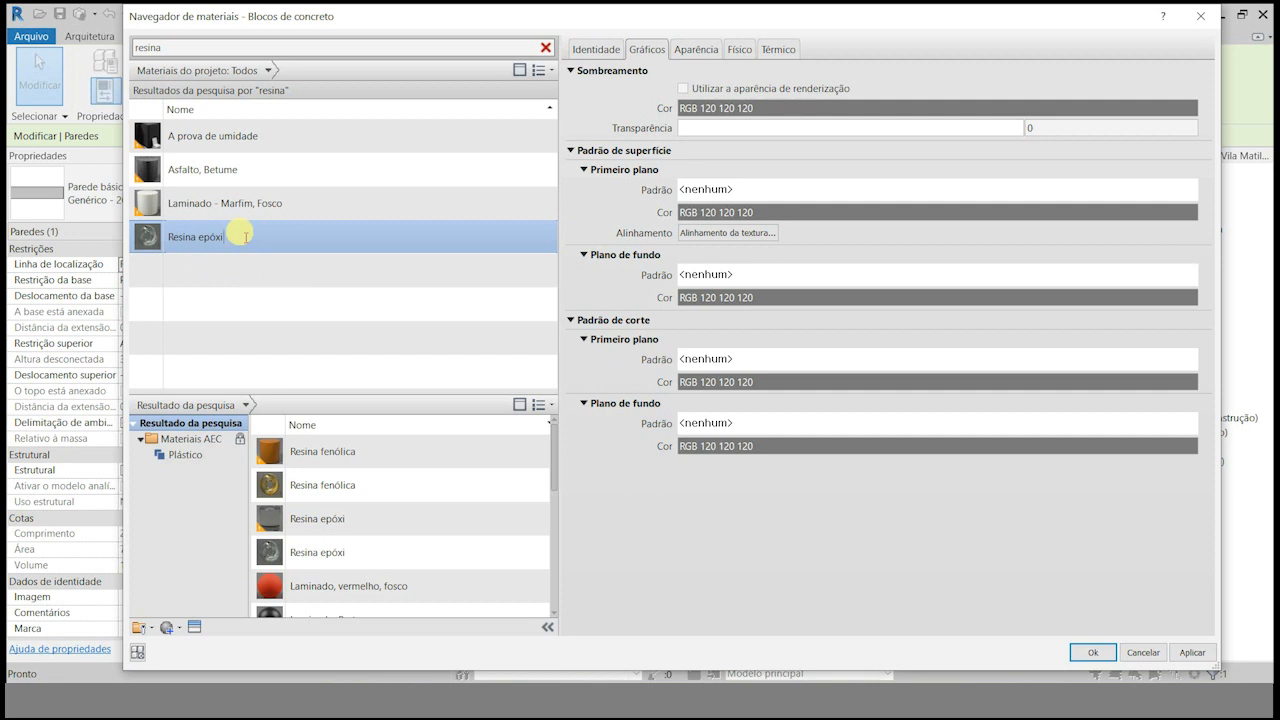
{"action": "left_click", "coordinate": [246, 239]}
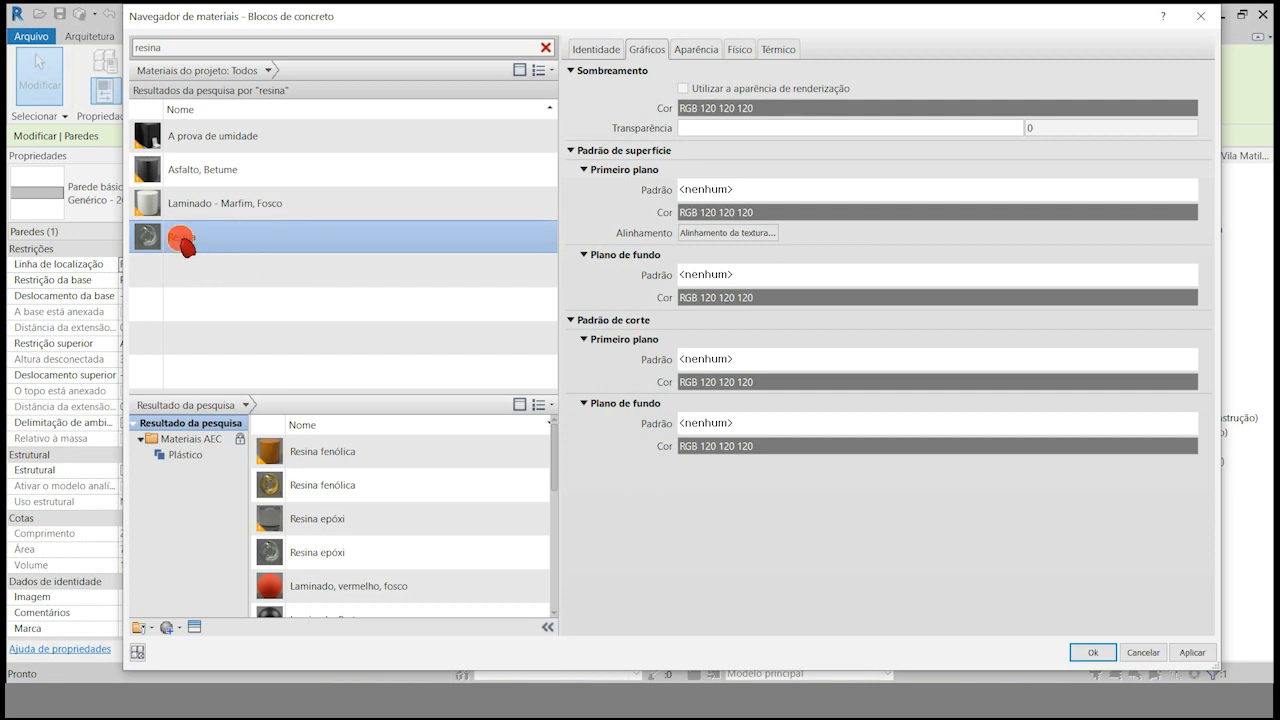
{"action": "left_click", "coordinate": [305, 208], "text": "ctrl"}
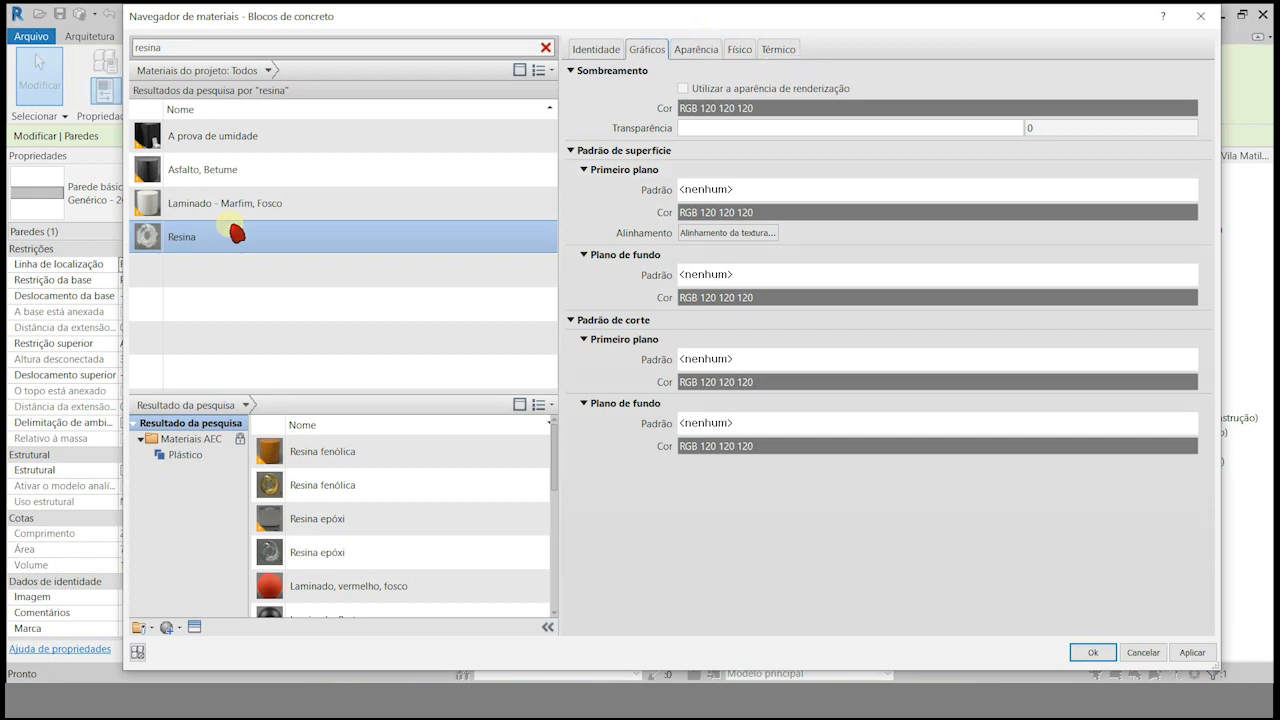
Set the foreground surface pattern of "Resina" to the model pattern "Bloco 19x39".
{"action": "left_click", "coordinate": [718, 192]}
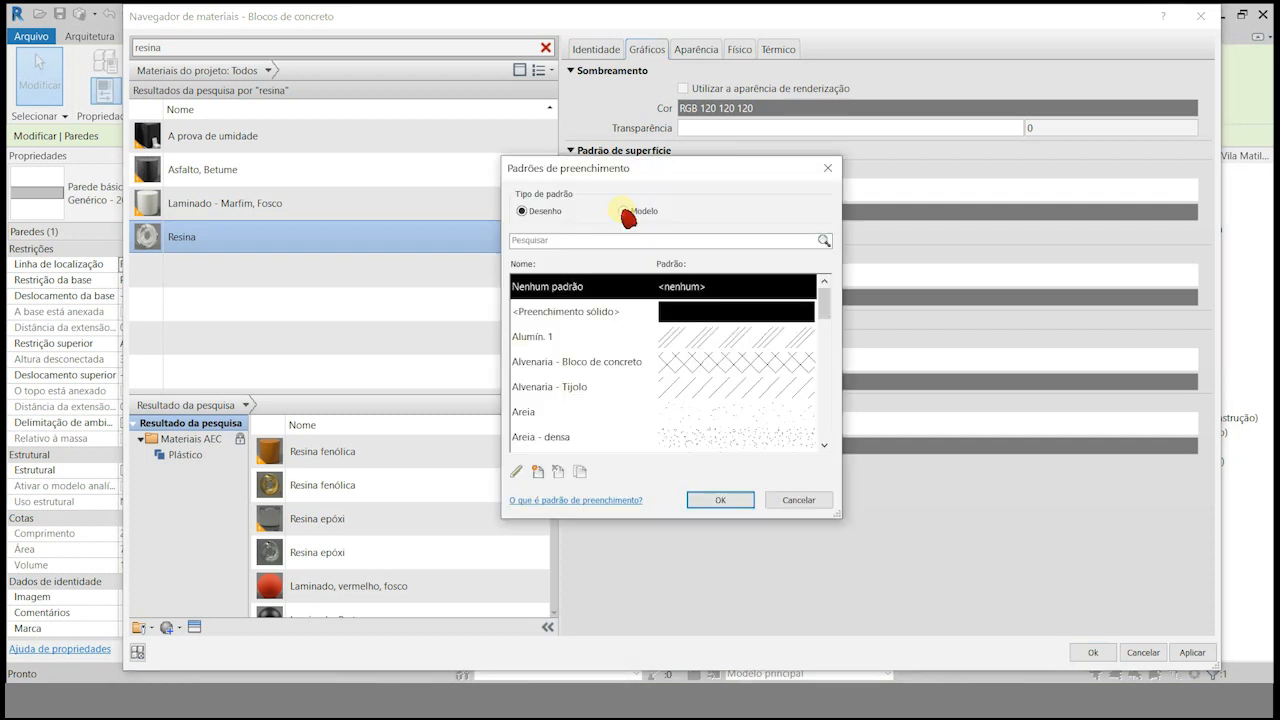
{"action": "left_click", "coordinate": [624, 211]}
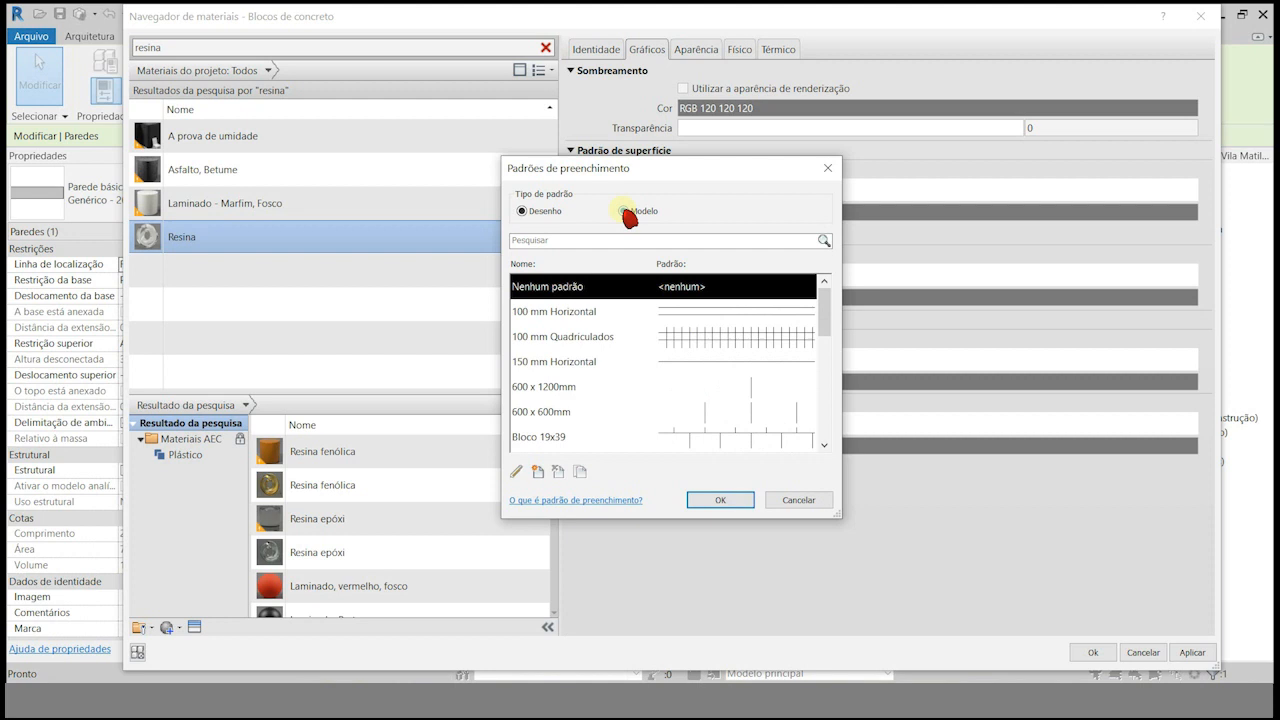
{"action": "scroll", "coordinate": [826, 316], "scroll_direction": "down", "scroll_amount": 1}
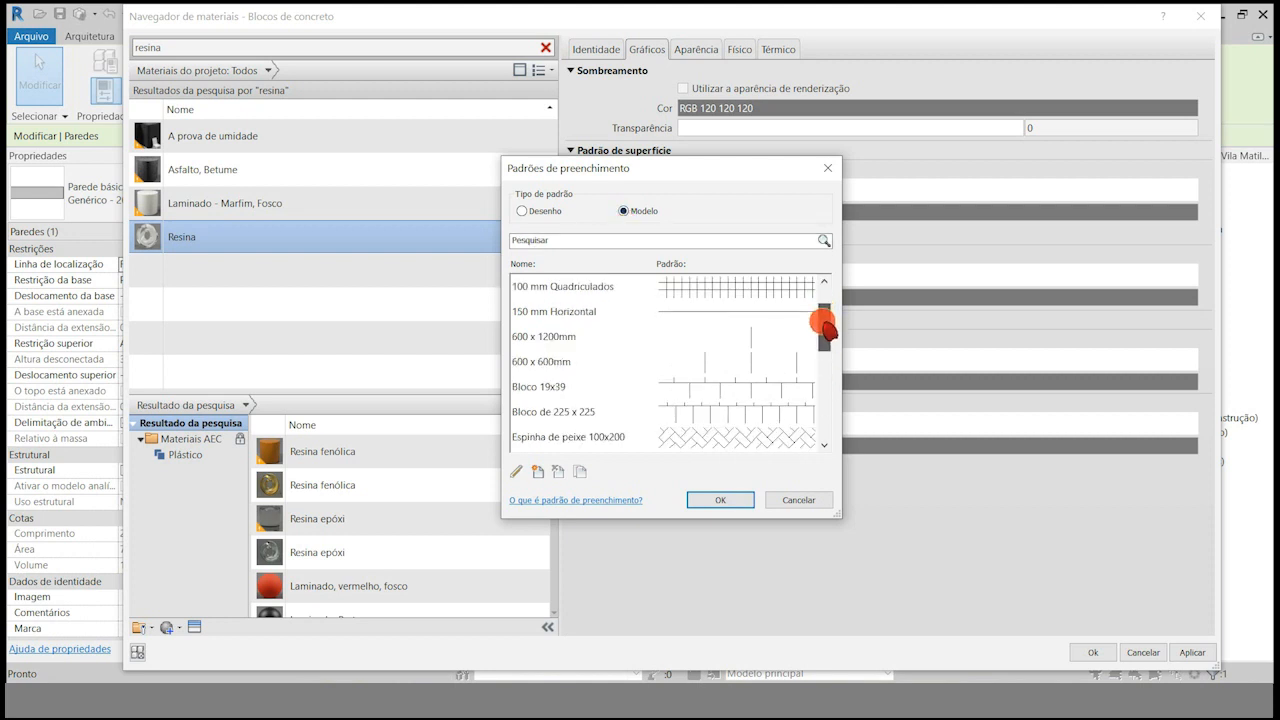
{"action": "left_click", "coordinate": [556, 388]}
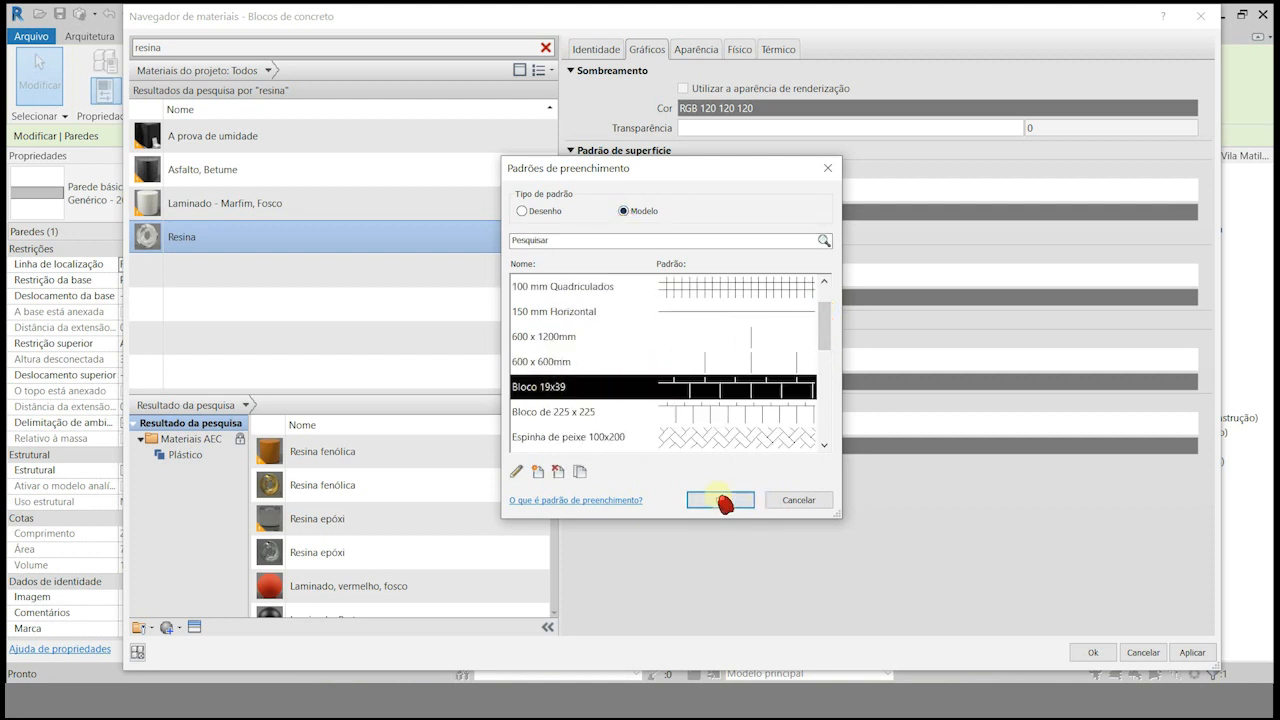
{"action": "left_click", "coordinate": [712, 500]}
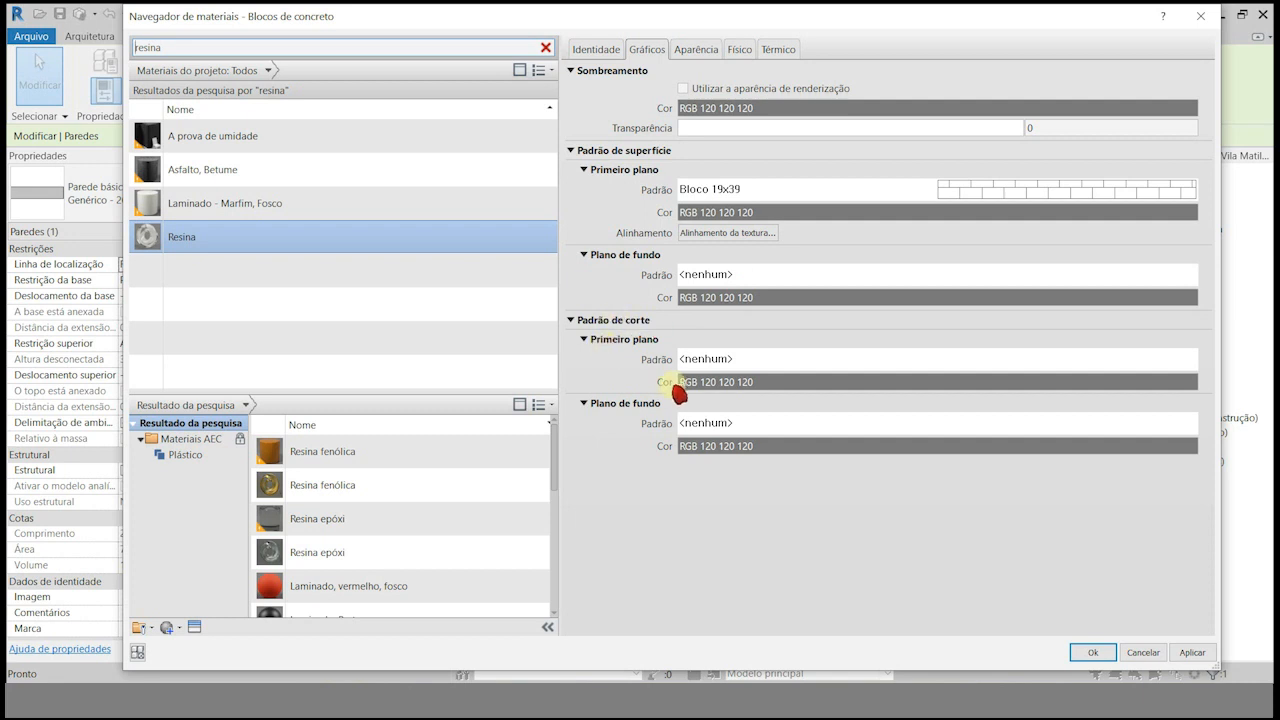
Set the foreground cut pattern color of "Resina" to green RGB 000-255-064 and assign the material to the finish layer.
{"action": "left_click", "coordinate": [707, 385]}
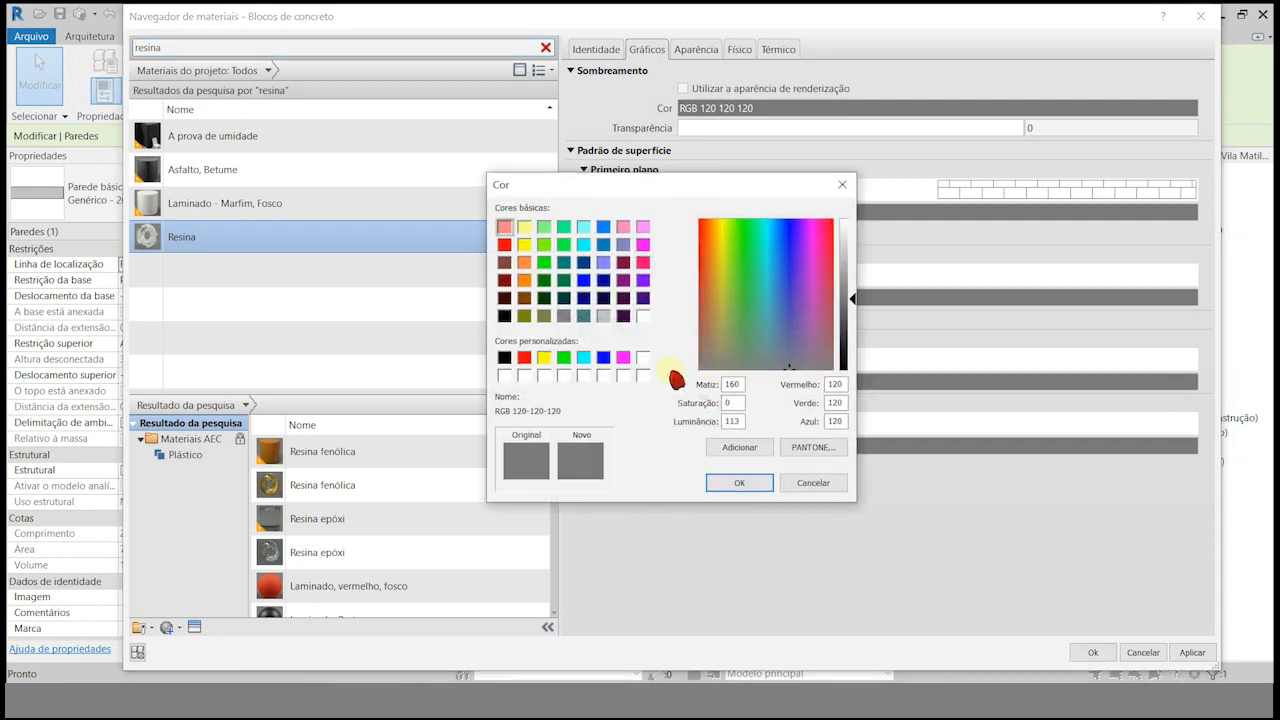
{"action": "left_click", "coordinate": [566, 247]}
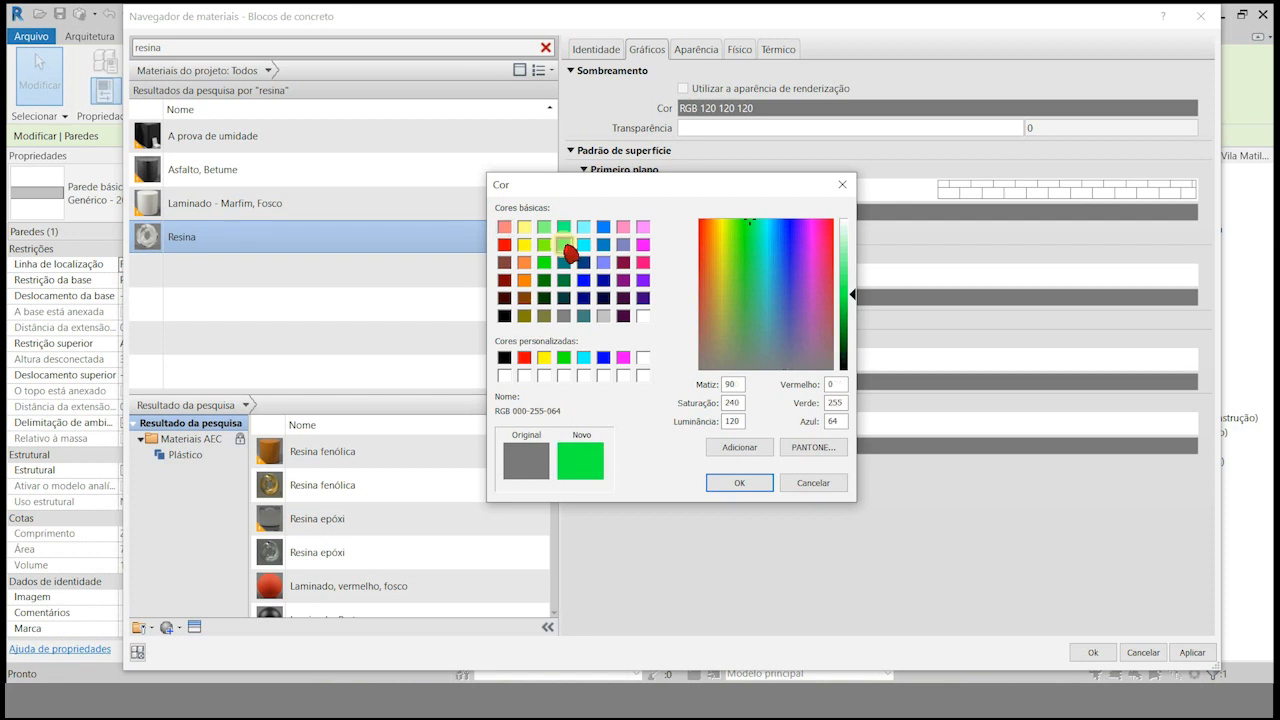
{"action": "left_click", "coordinate": [737, 482]}
{"action": "left_click", "coordinate": [1192, 652]}
{"action": "double_click", "coordinate": [148, 240]}
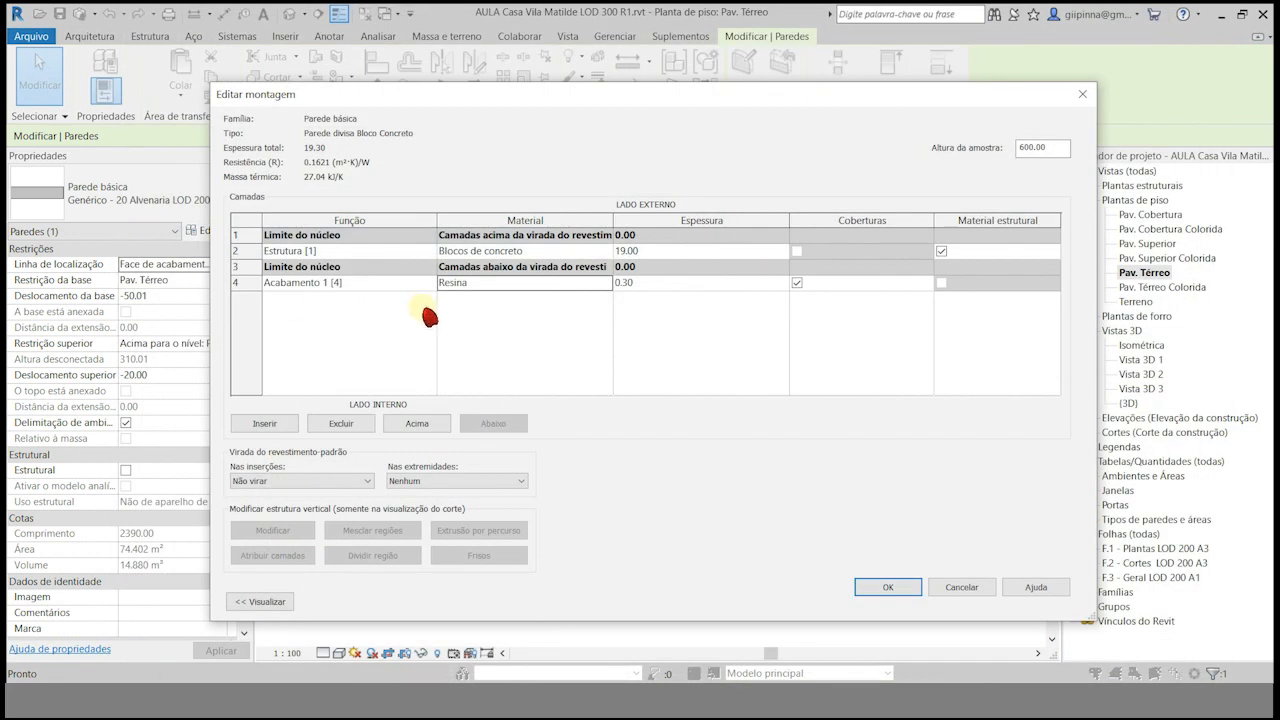
Accept the layer structure and type properties of "Parede divisa Bloco Concreto" and deselect the wall in the plan.
{"action": "left_click", "coordinate": [518, 316]}
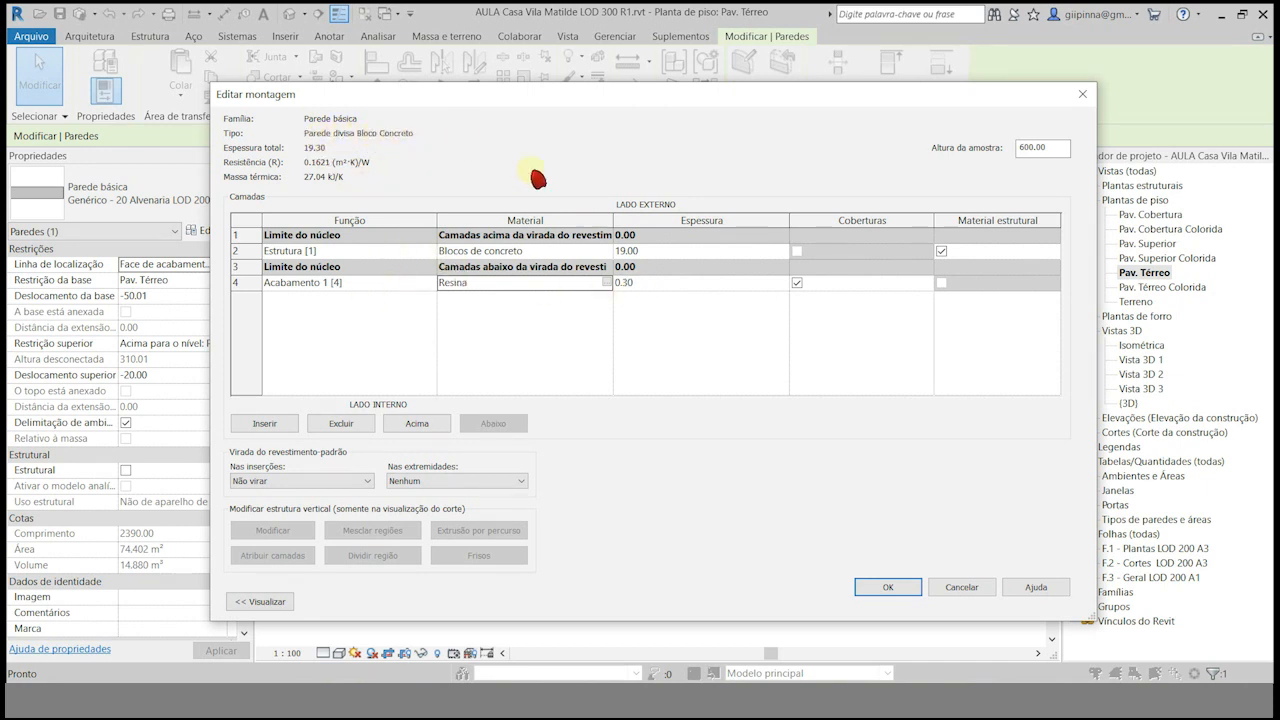
{"action": "left_click", "coordinate": [888, 587]}
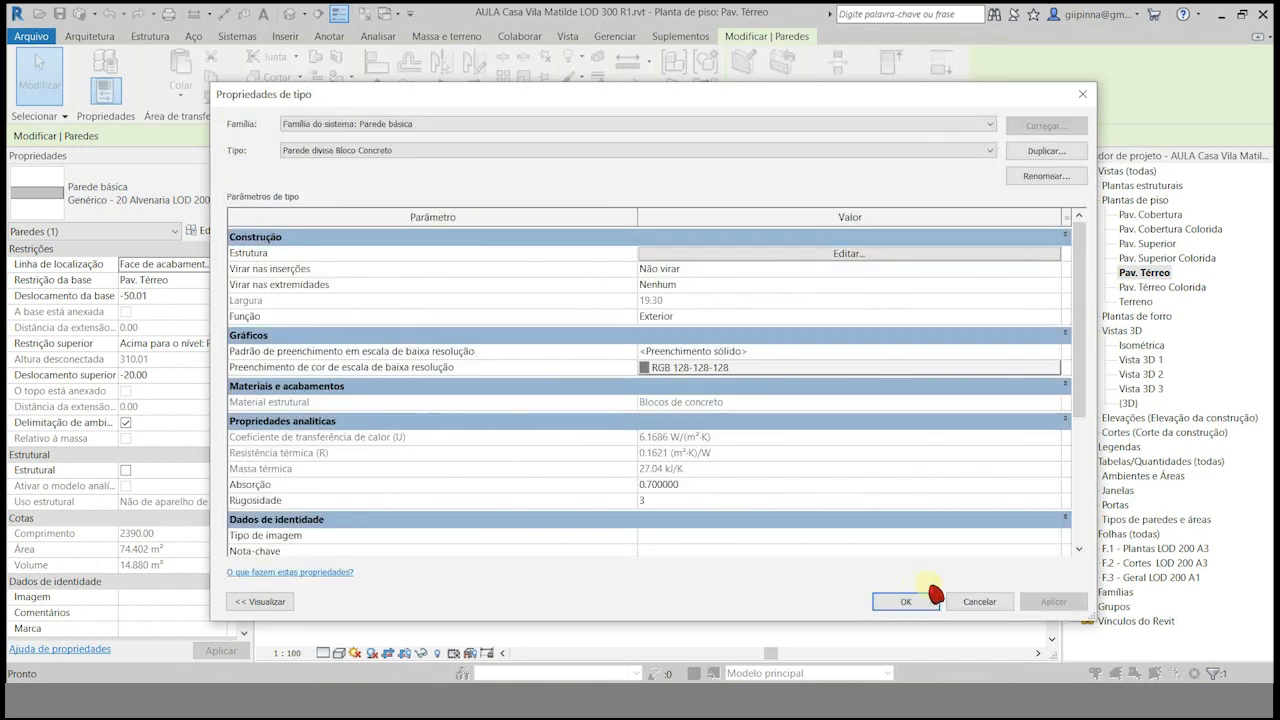
{"action": "left_click", "coordinate": [903, 677]}
{"action": "left_click", "coordinate": [537, 616]}
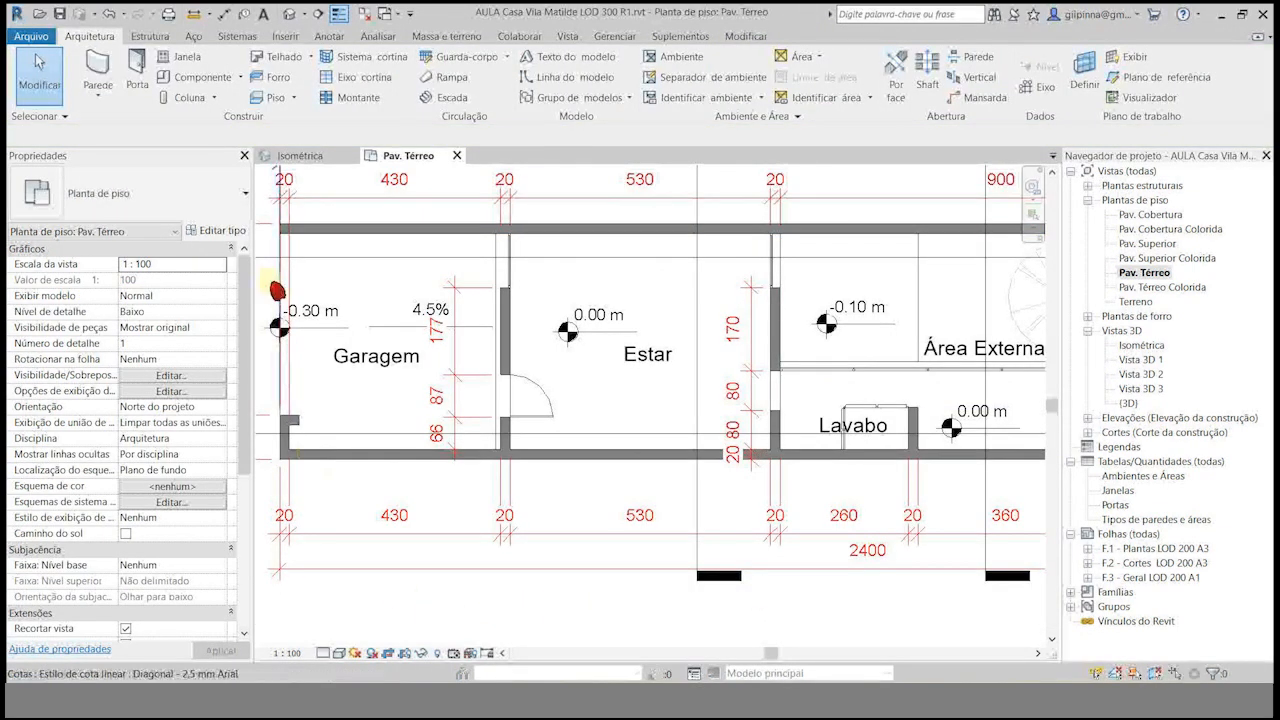
Set the detail level of the Pav. Térreo plan to Médio and turn off thin lines.
{"action": "scroll", "coordinate": [489, 317], "scroll_direction": "down", "scroll_amount": 1}
{"action": "scroll", "coordinate": [366, 257], "scroll_direction": "up", "scroll_amount": 4}
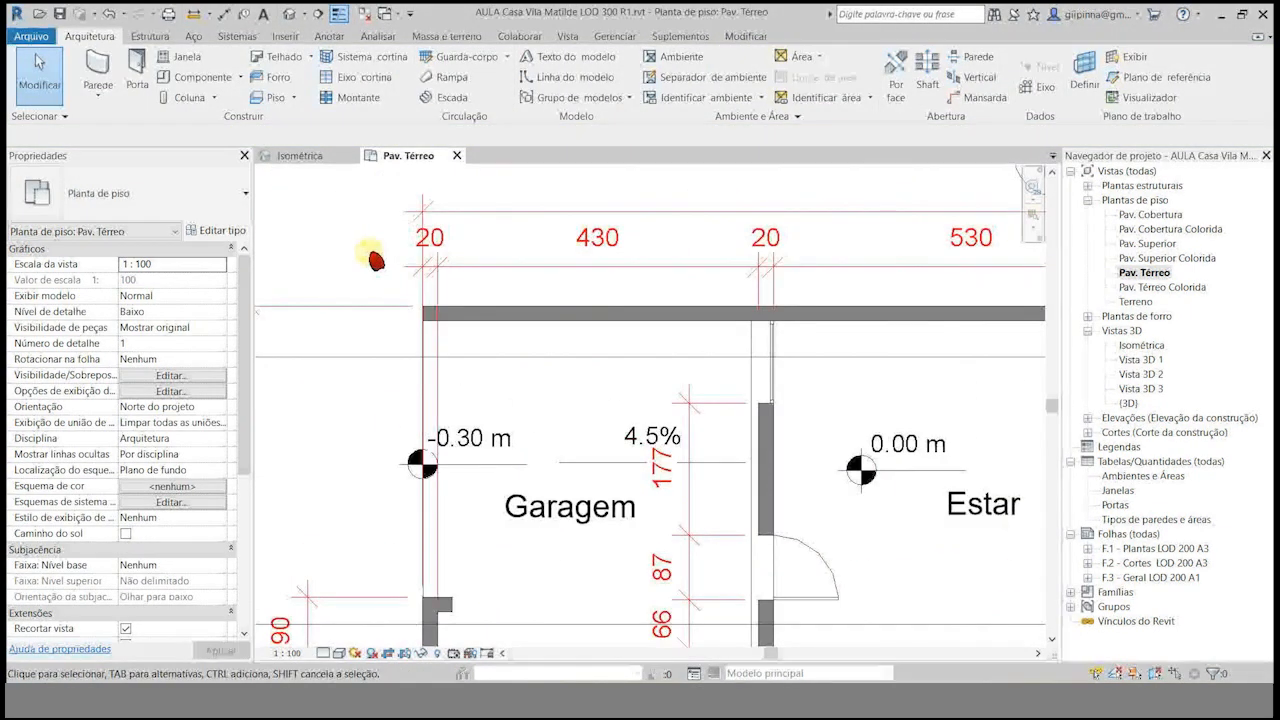
{"action": "left_click", "coordinate": [324, 653]}
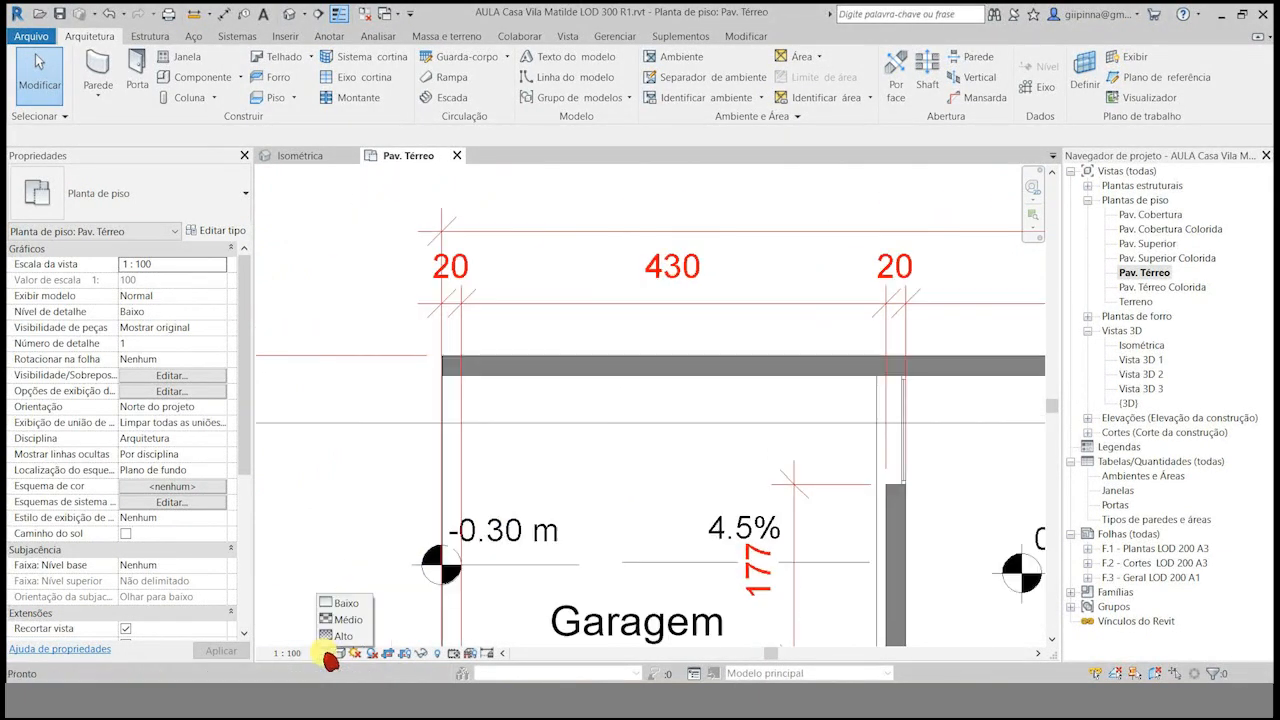
{"action": "left_click", "coordinate": [347, 619]}
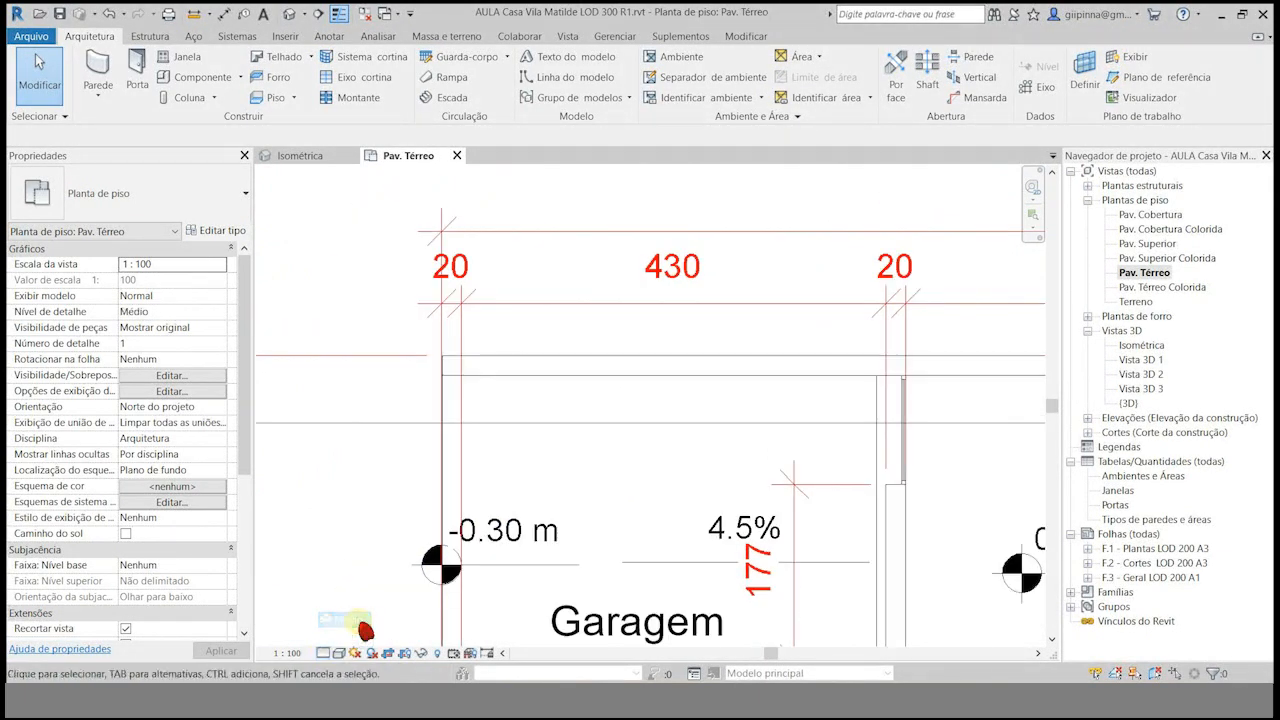
{"action": "left_click", "coordinate": [340, 15]}
{"action": "left_click", "coordinate": [340, 15]}
{"action": "left_click", "coordinate": [340, 15]}
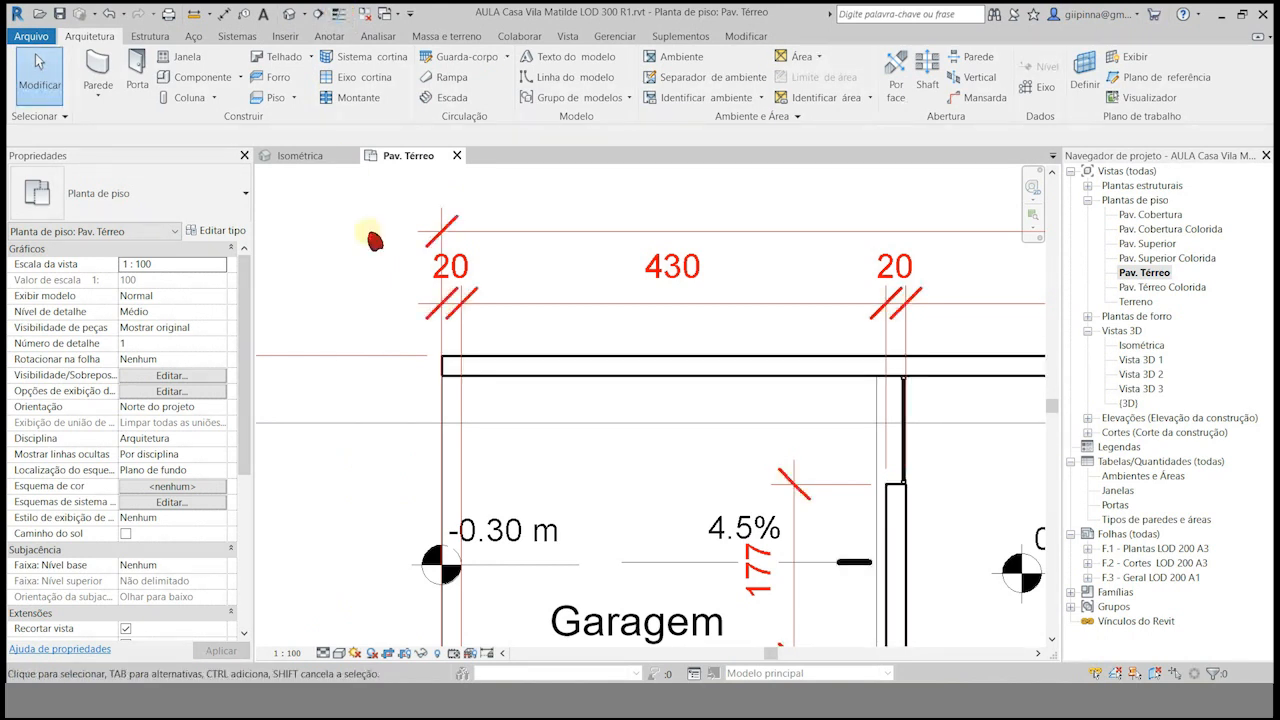
Set the location line of the long upper boundary wall to Face de acabamento: Externa.
{"action": "scroll", "coordinate": [324, 373], "scroll_direction": "down", "scroll_amount": 2}
{"action": "scroll", "coordinate": [477, 371], "scroll_direction": "down", "scroll_amount": 2}
{"action": "left_click", "coordinate": [477, 372]}
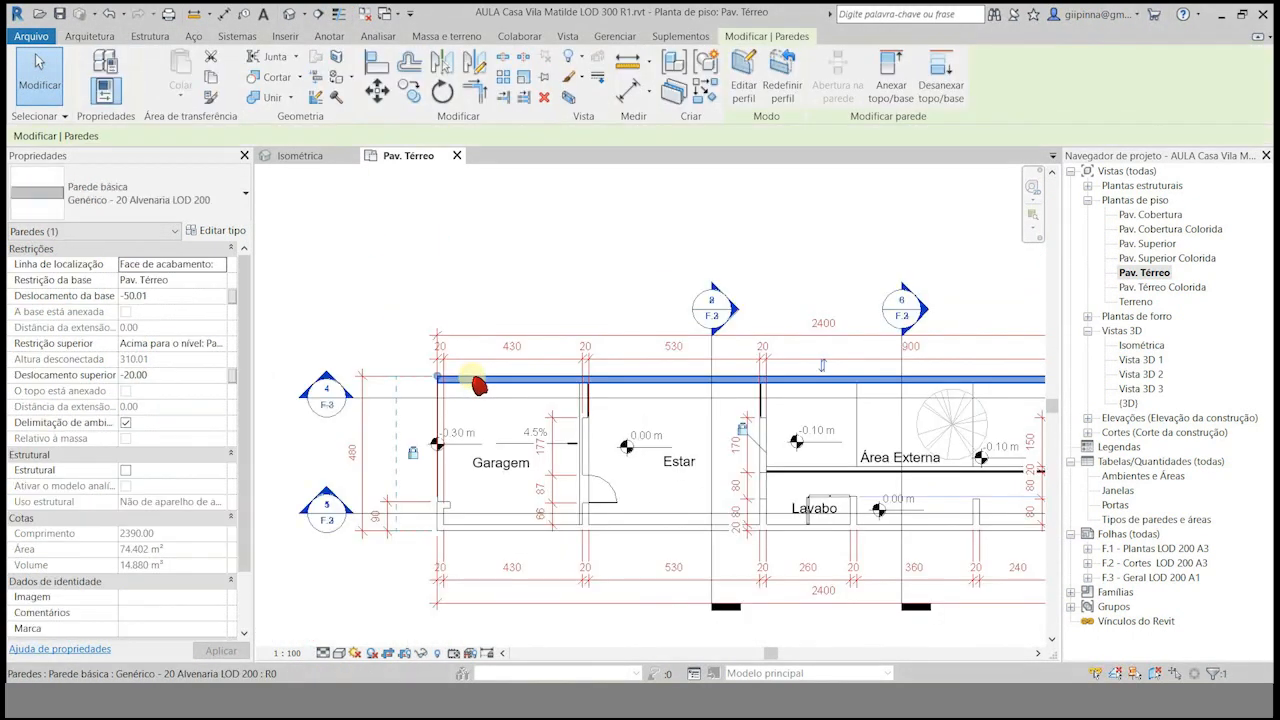
{"action": "scroll", "coordinate": [474, 374], "scroll_direction": "up", "scroll_amount": 2}
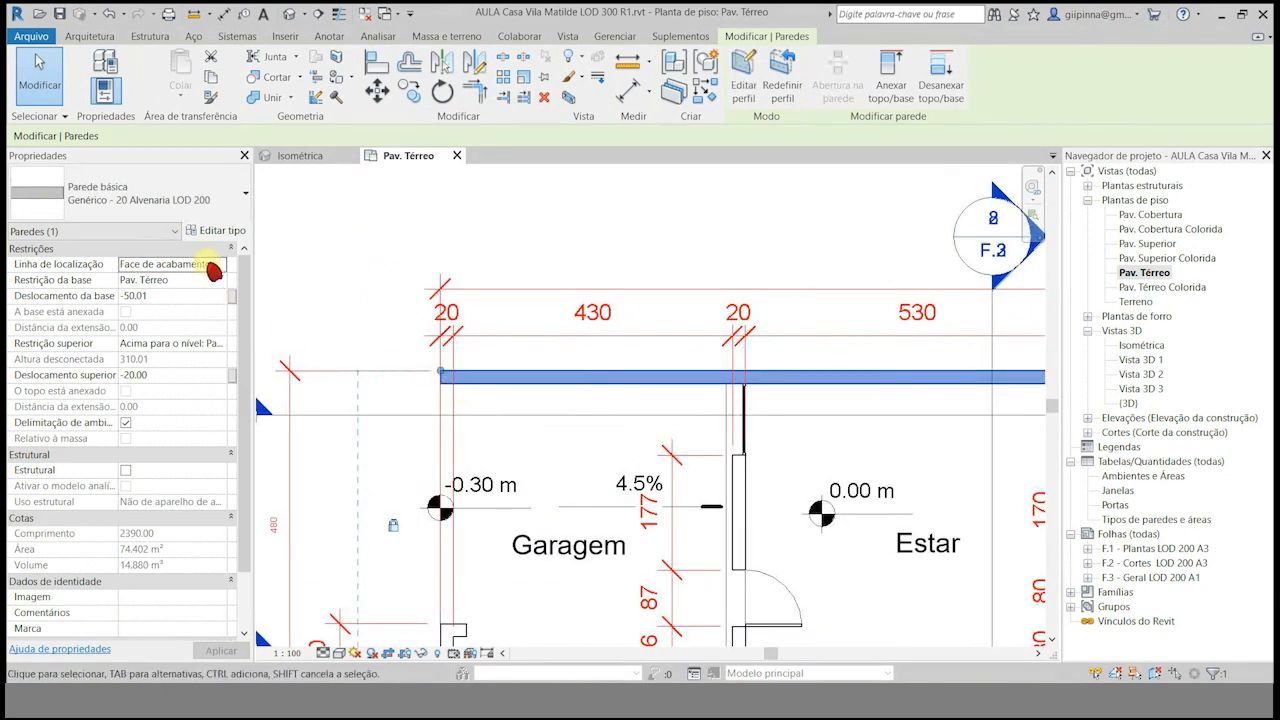
{"action": "scroll", "coordinate": [430, 388], "scroll_direction": "down", "scroll_amount": 3}
{"action": "left_click", "coordinate": [228, 268]}
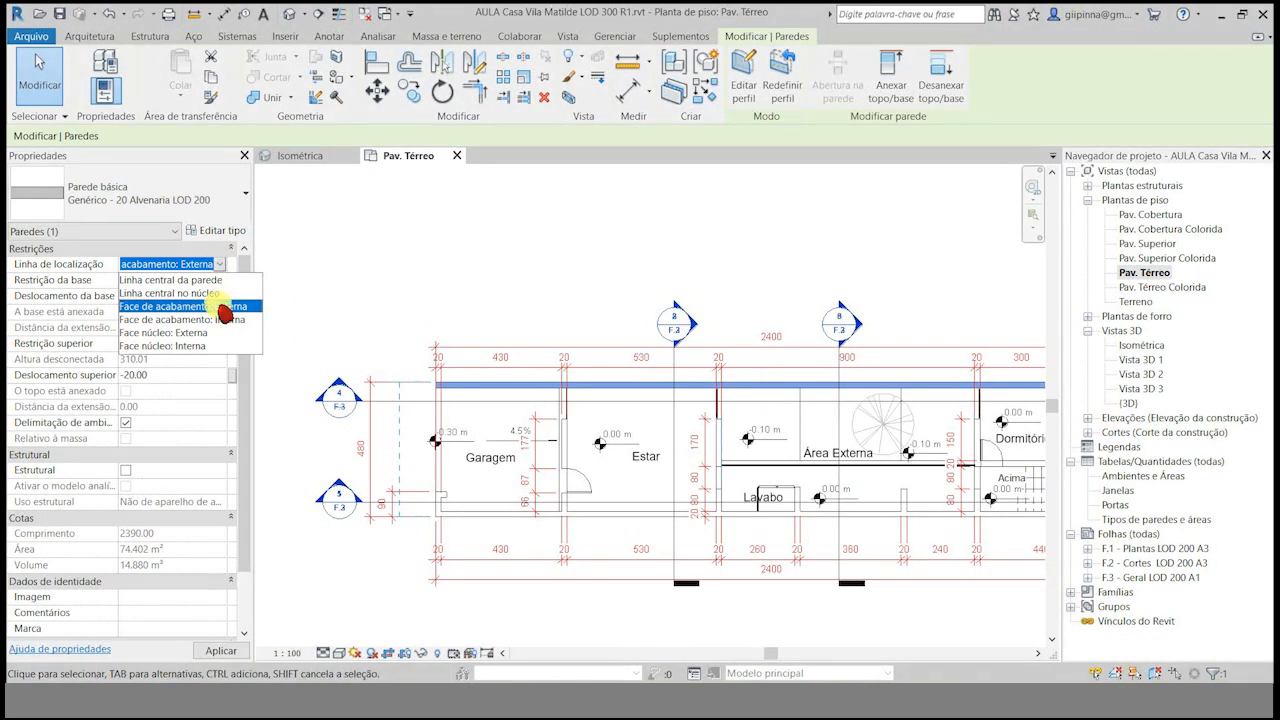
{"action": "left_click", "coordinate": [216, 306]}
Change the selected boundary wall's type to "Parede divisa Bloco Concreto".
{"action": "left_click", "coordinate": [245, 194]}
{"action": "left_click_drag", "start_coordinate": [277, 365], "coordinate": [272, 402]}
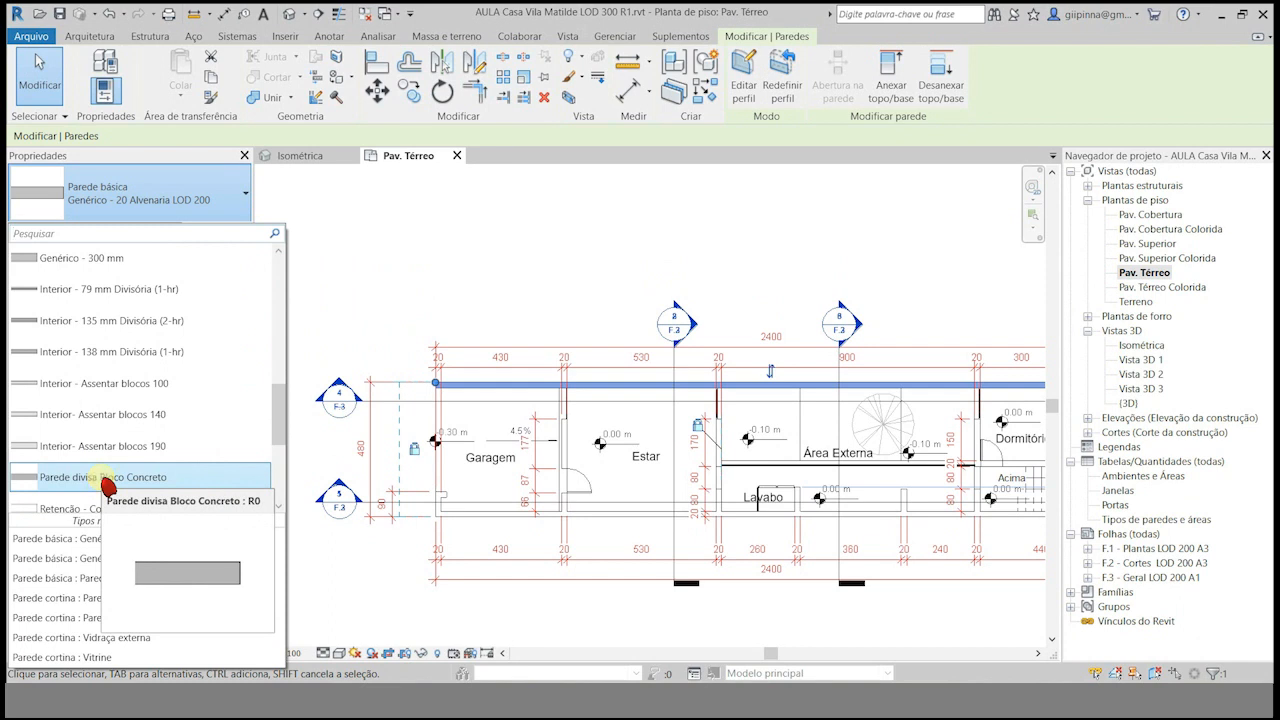
{"action": "left_click", "coordinate": [107, 480]}
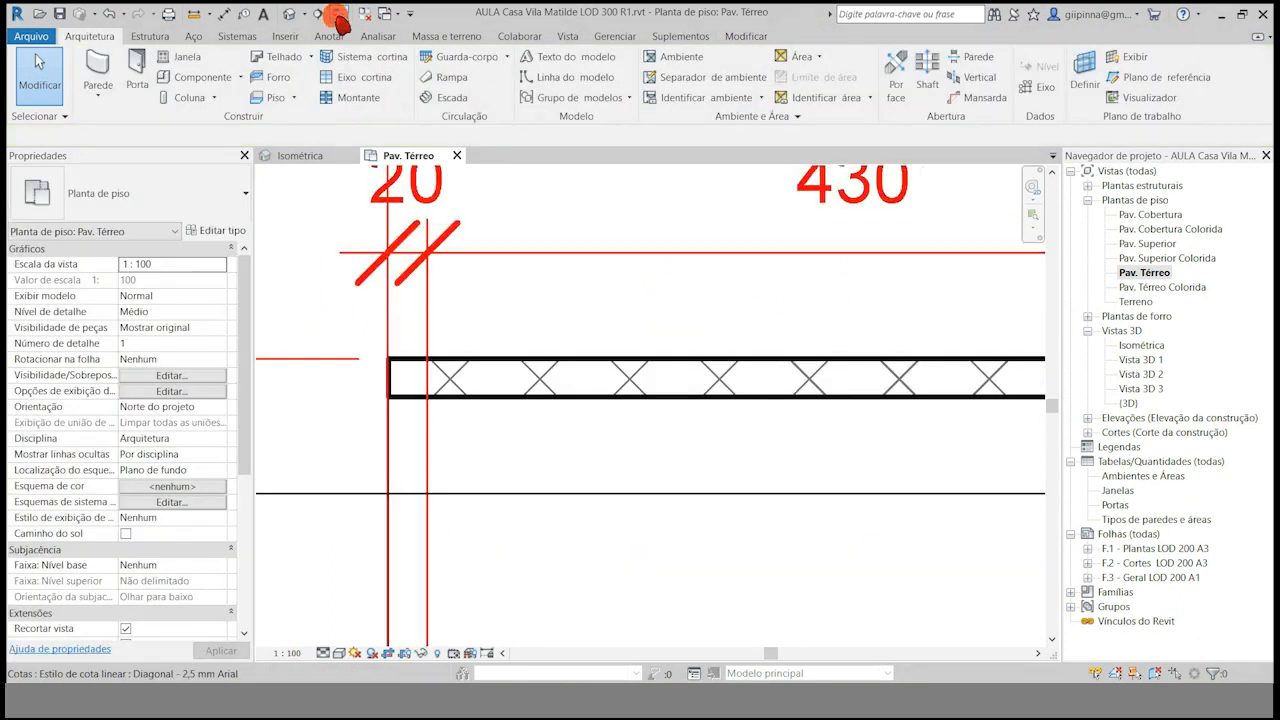
Turn on thin lines in the Pav. Térreo plan to see the boundary wall's layers.
{"action": "left_click", "coordinate": [338, 14]}
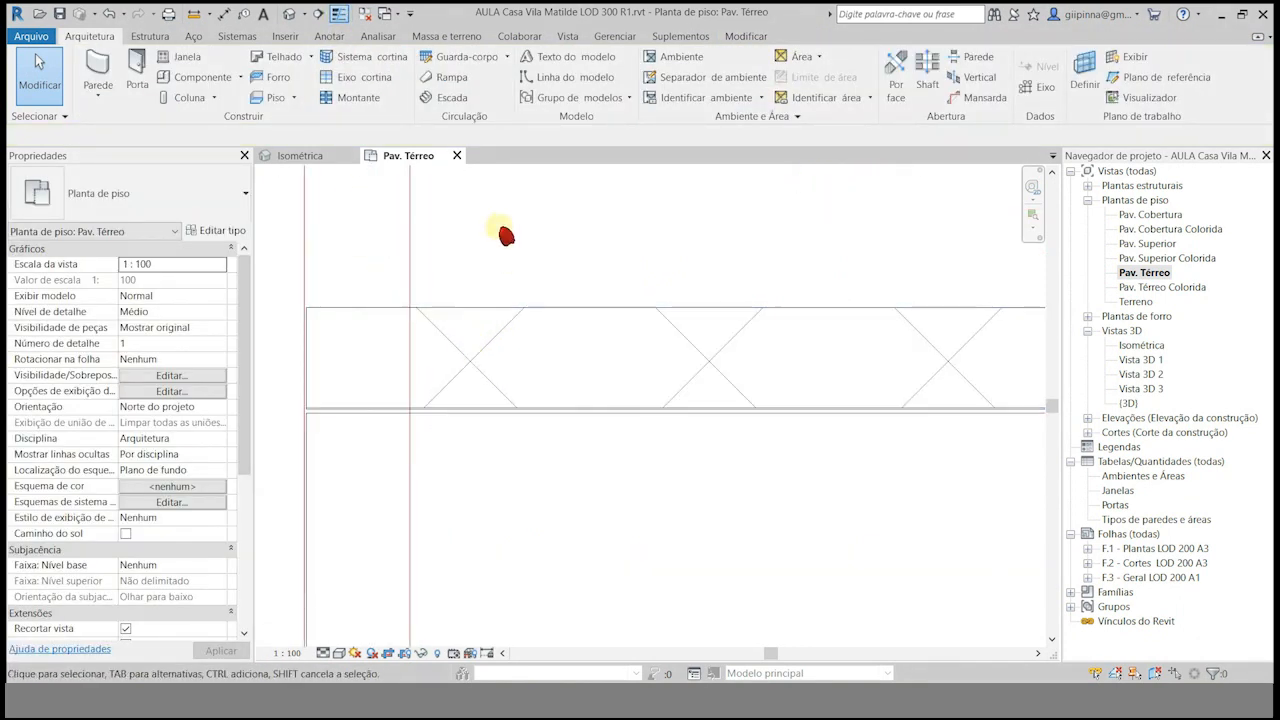
{"action": "scroll", "coordinate": [486, 429], "scroll_direction": "up", "scroll_amount": 3}
{"action": "scroll", "coordinate": [449, 410], "scroll_direction": "down", "scroll_amount": 4}
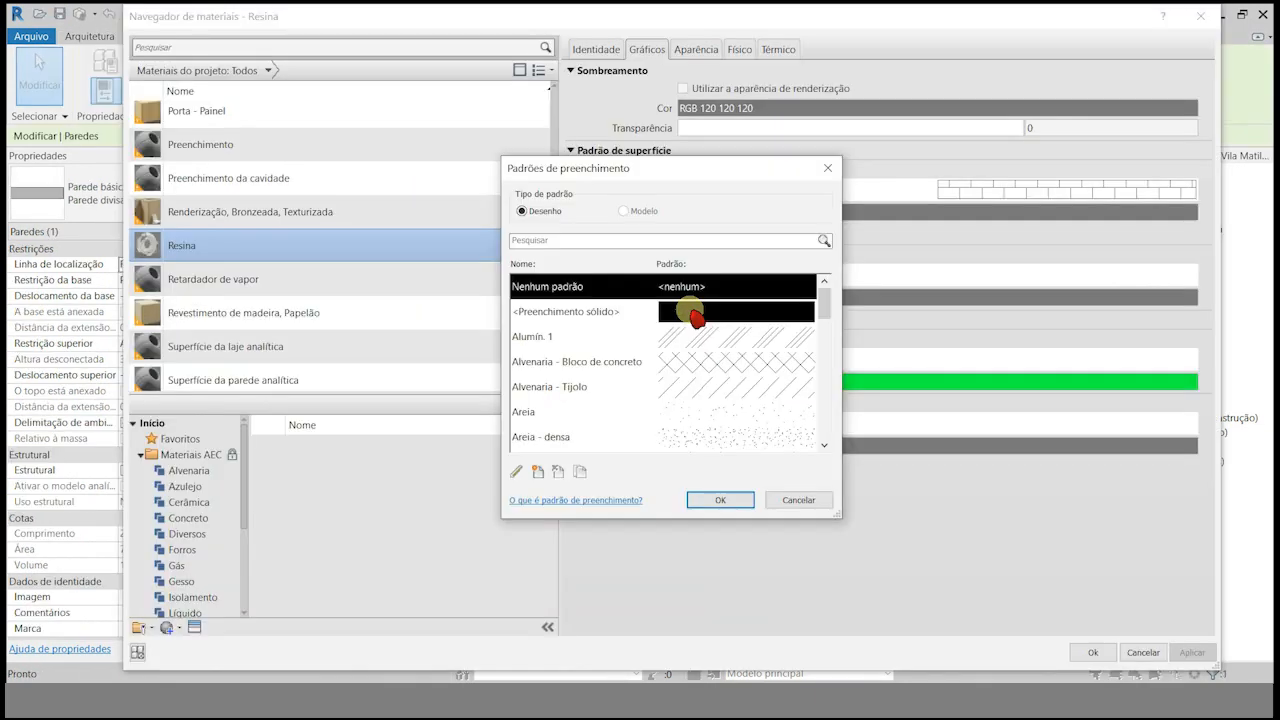
Set the cut pattern of the Resina material to <Preenchimento sólido> and accept the wall's layer structure and type properties.
{"action": "left_click", "coordinate": [696, 318]}
{"action": "left_click", "coordinate": [720, 499]}
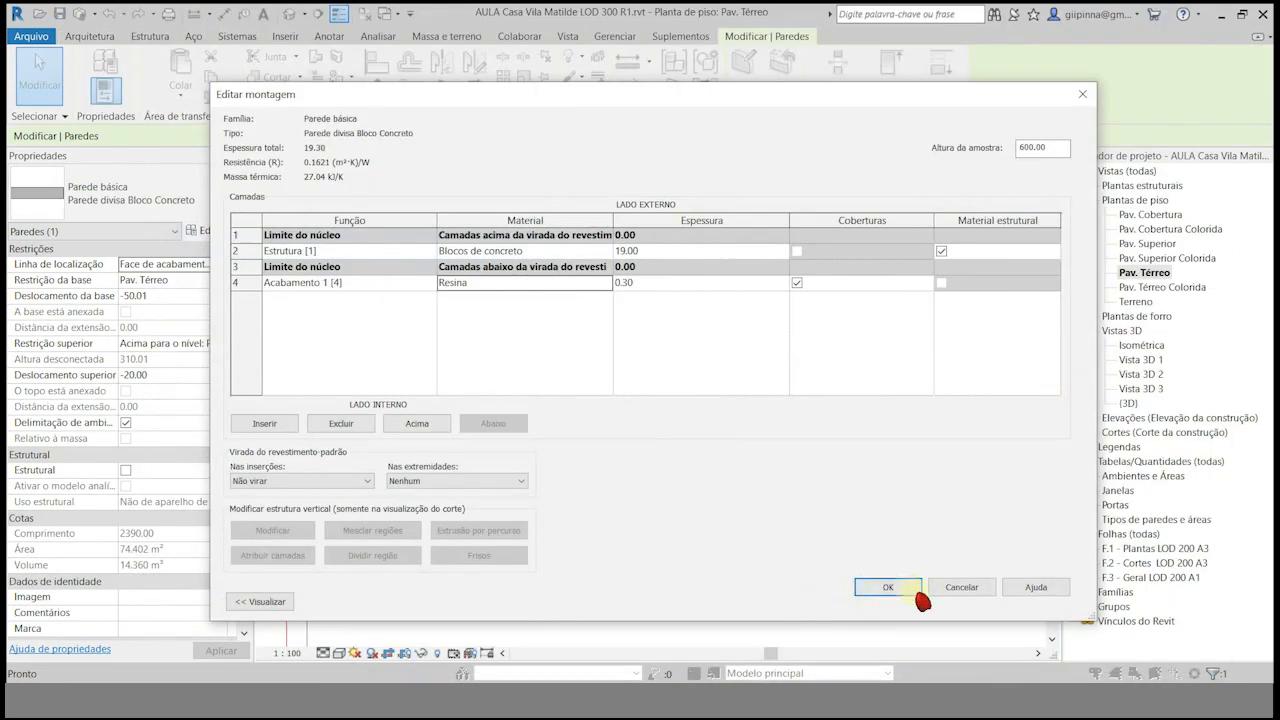
{"action": "left_click", "coordinate": [893, 590]}
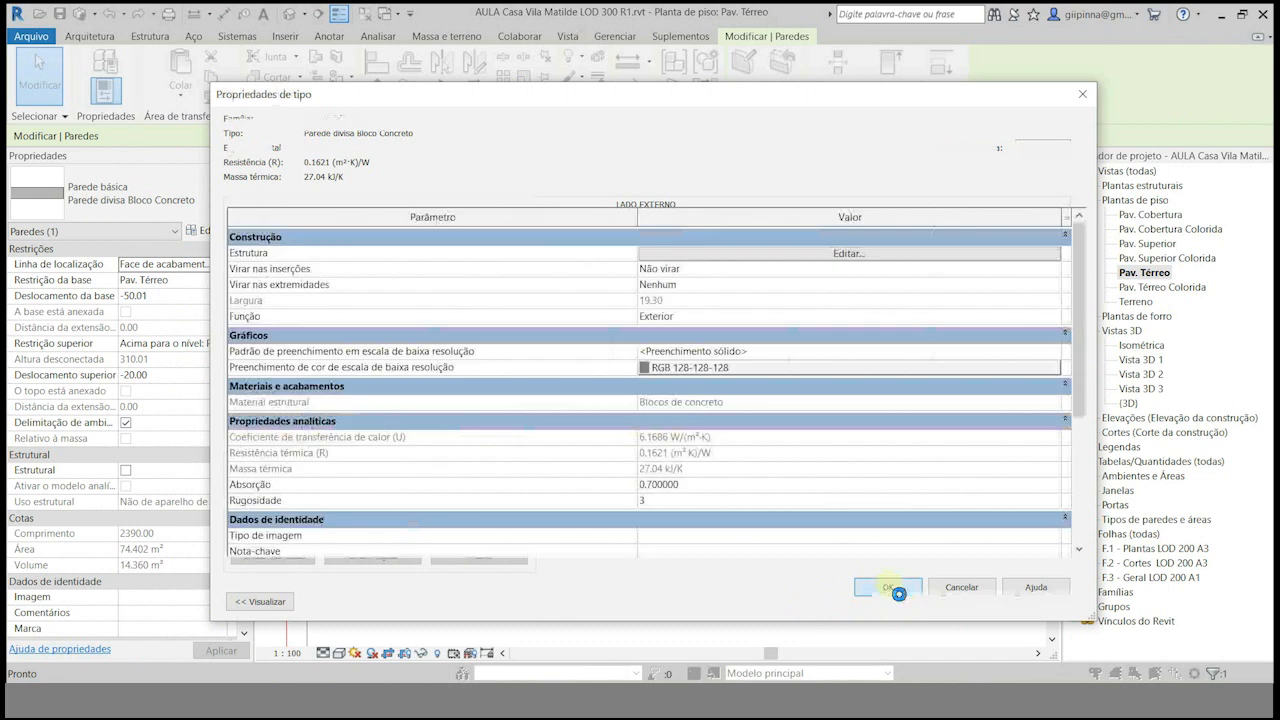
{"action": "left_click", "coordinate": [899, 593]}
Examine the resin finish layer at the Garagem end of the upper boundary wall.
{"action": "scroll", "coordinate": [345, 398], "scroll_direction": "down", "scroll_amount": 5}
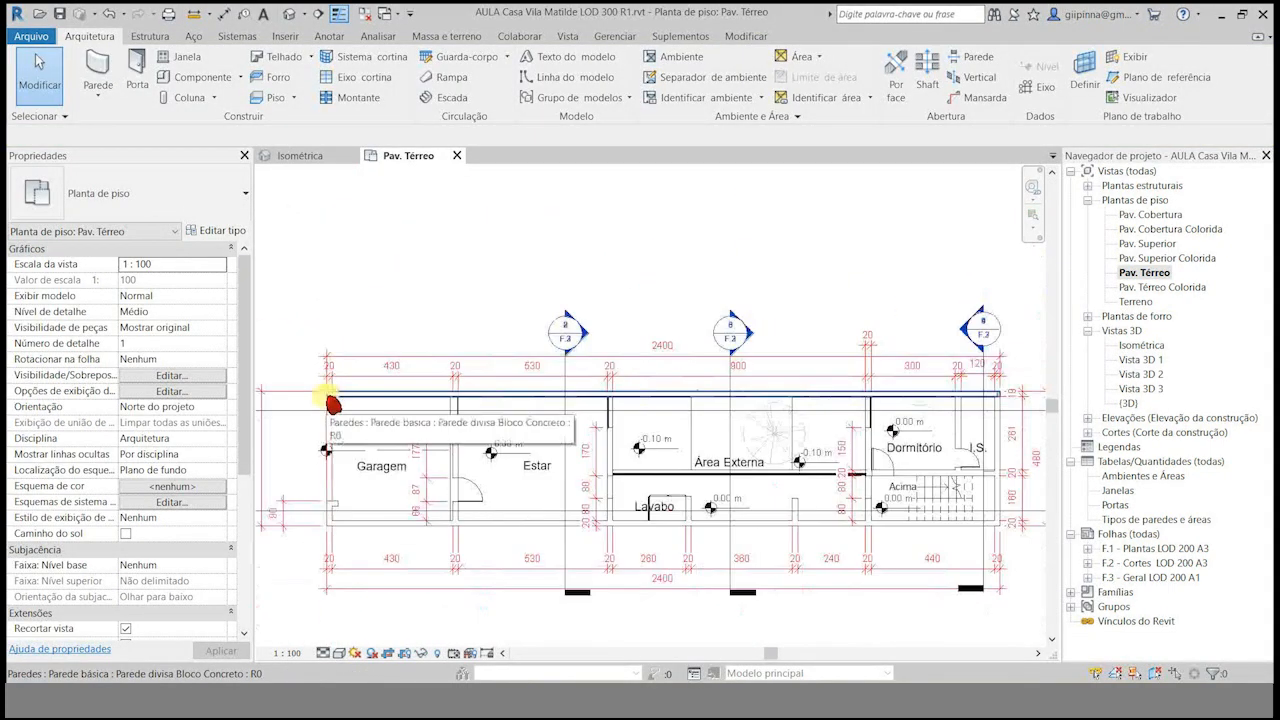
{"action": "left_click", "coordinate": [650, 393]}
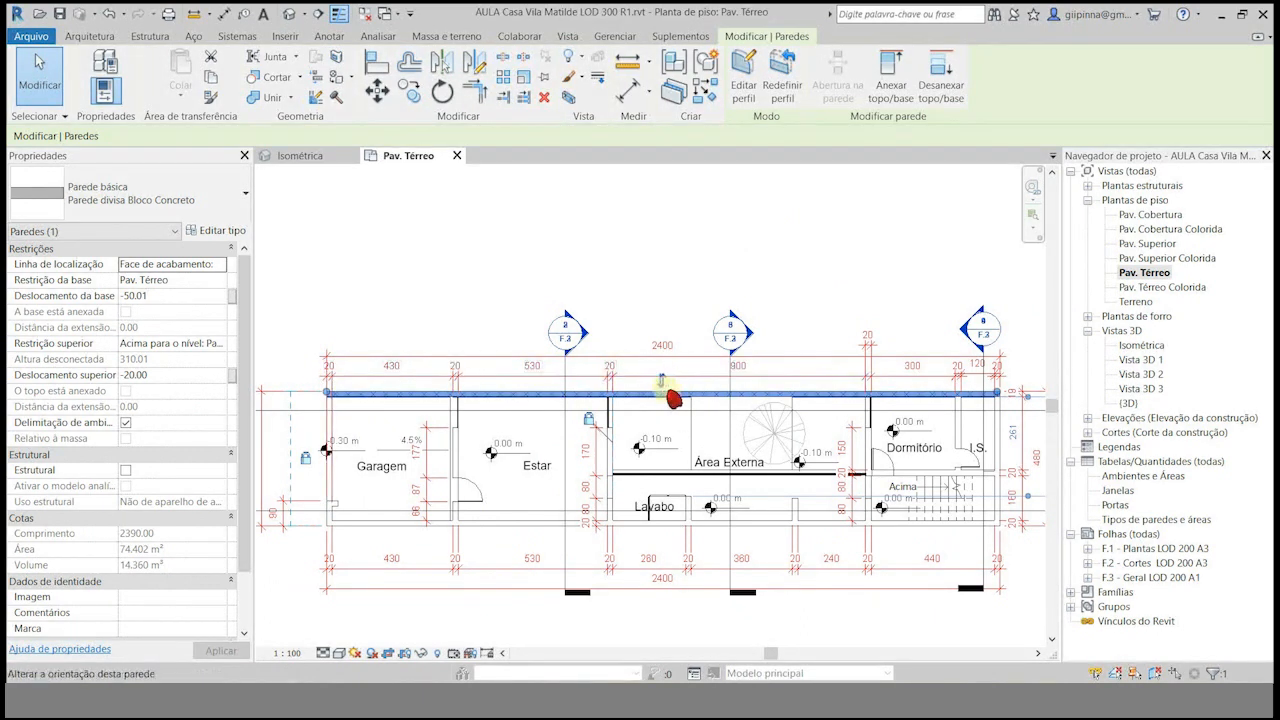
{"action": "scroll", "coordinate": [340, 394], "scroll_direction": "up", "scroll_amount": 8}
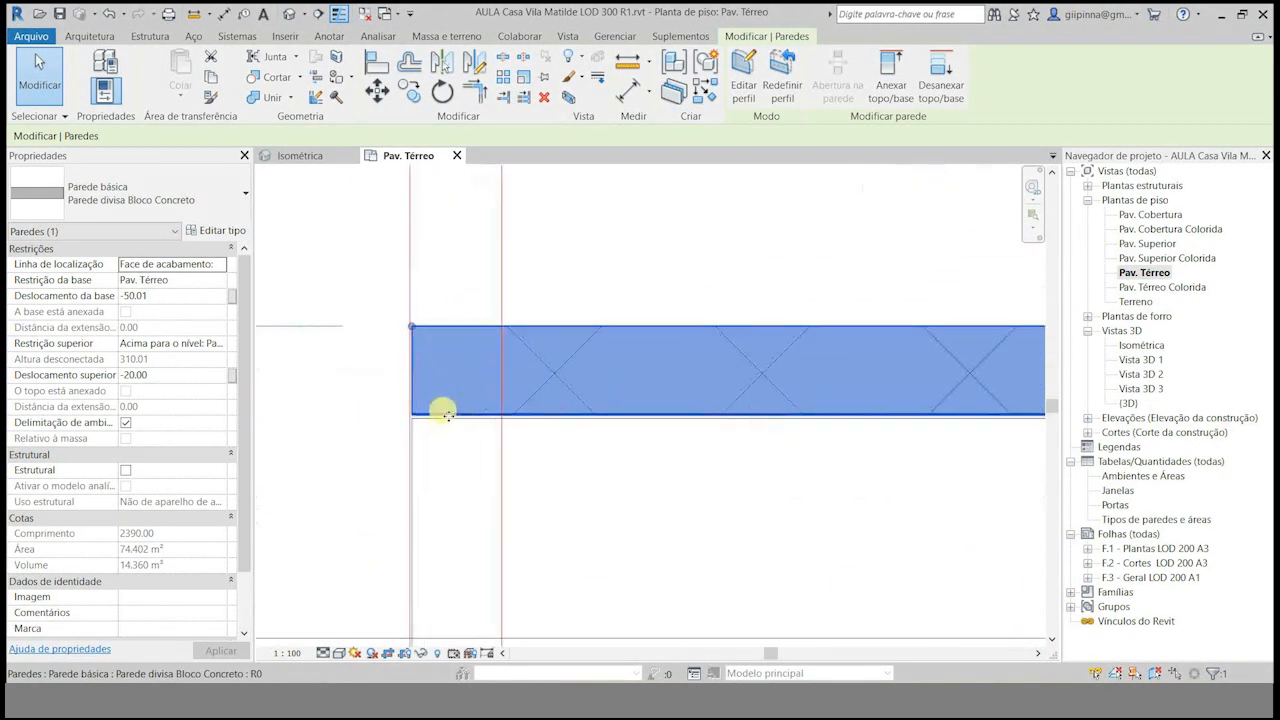
{"action": "scroll", "coordinate": [443, 415], "scroll_direction": "up", "scroll_amount": 6}
{"action": "key", "text": "Escape"}
{"action": "middle_click_drag", "start_coordinate": [290, 415], "coordinate": [411, 370]}
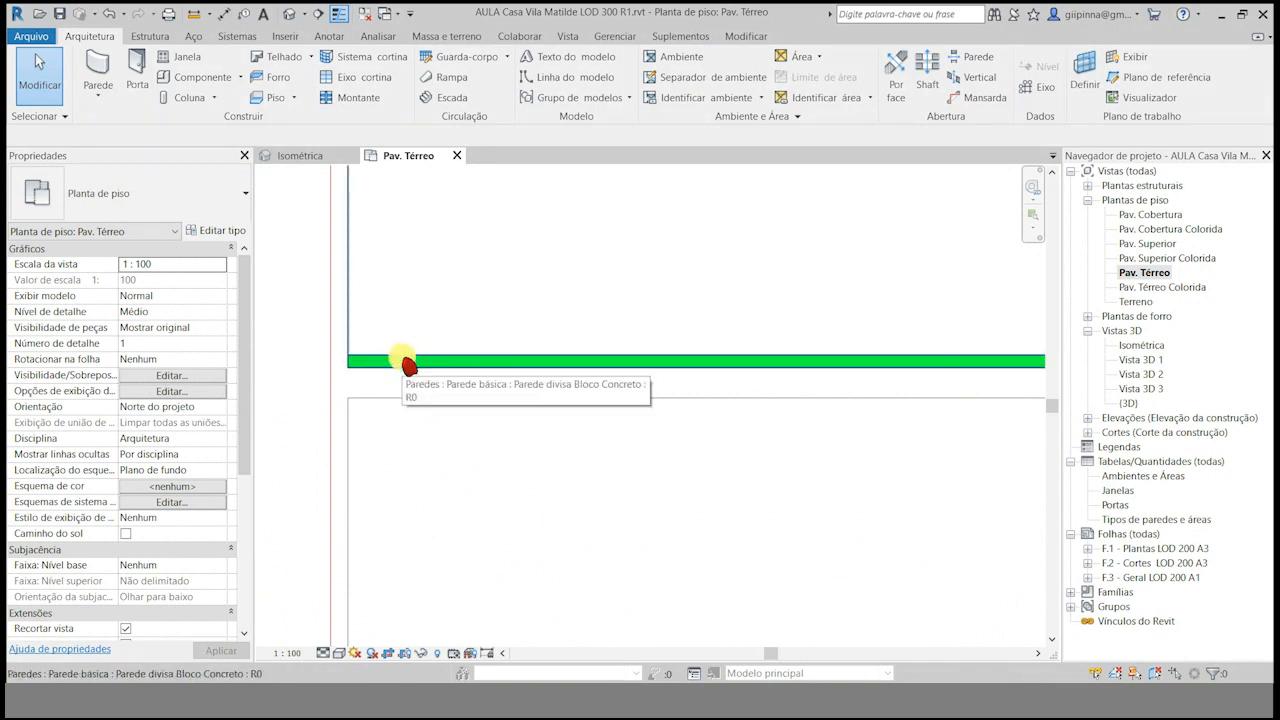
{"action": "scroll", "coordinate": [405, 362], "scroll_direction": "up", "scroll_amount": 5}
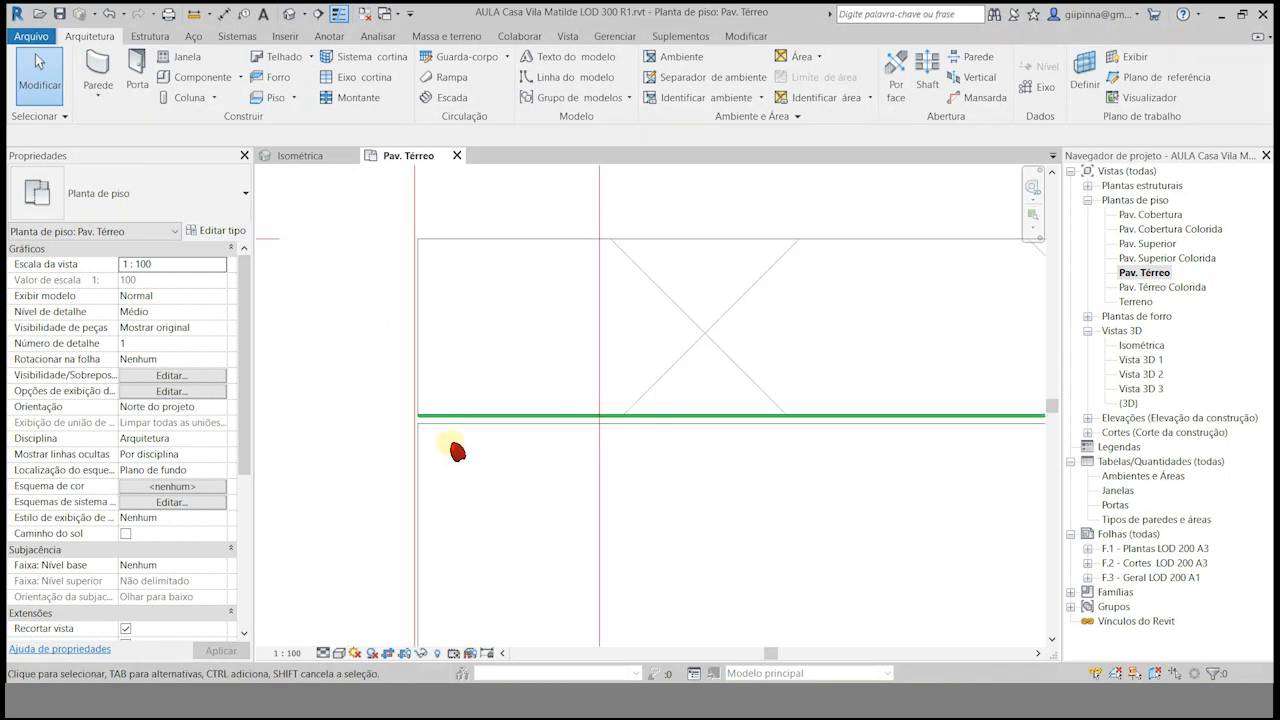
Inspect the gap between the boundary wall's resin face and the edge of the Garagem floor, selecting each element in turn.
{"action": "left_click", "coordinate": [462, 418]}
{"action": "scroll", "coordinate": [465, 412], "scroll_direction": "up", "scroll_amount": 4}
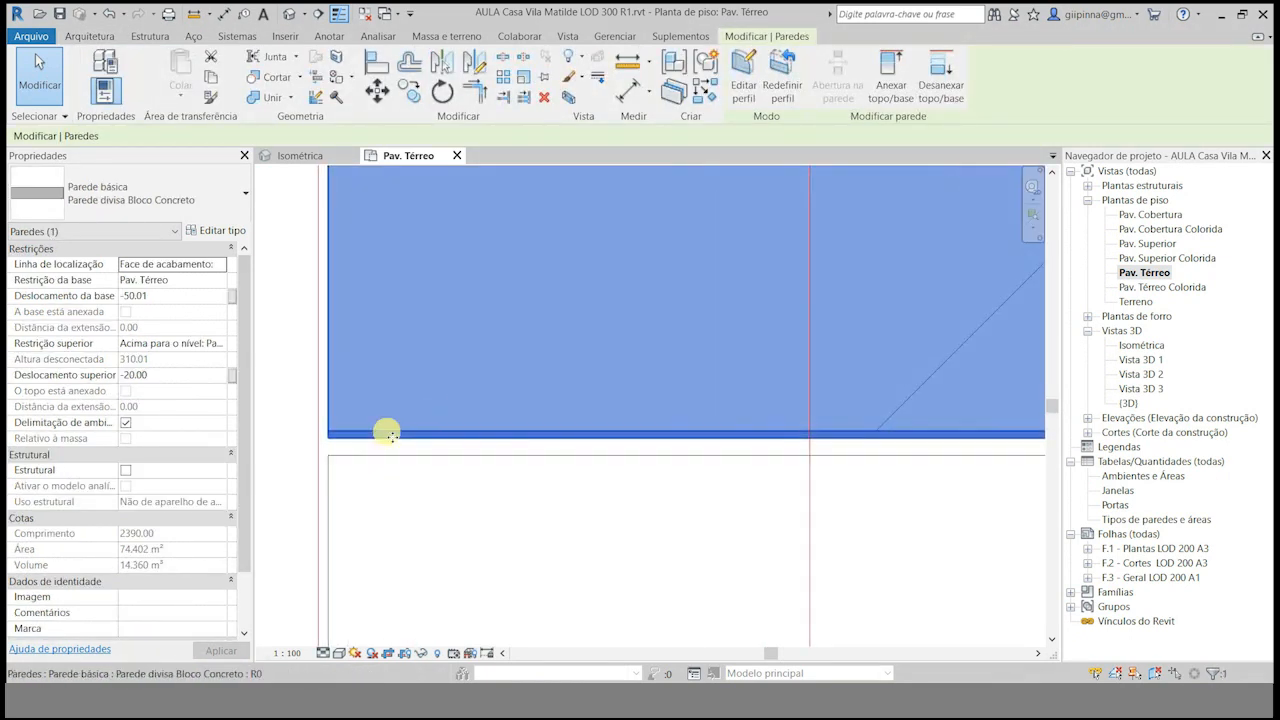
{"action": "left_click", "coordinate": [346, 466]}
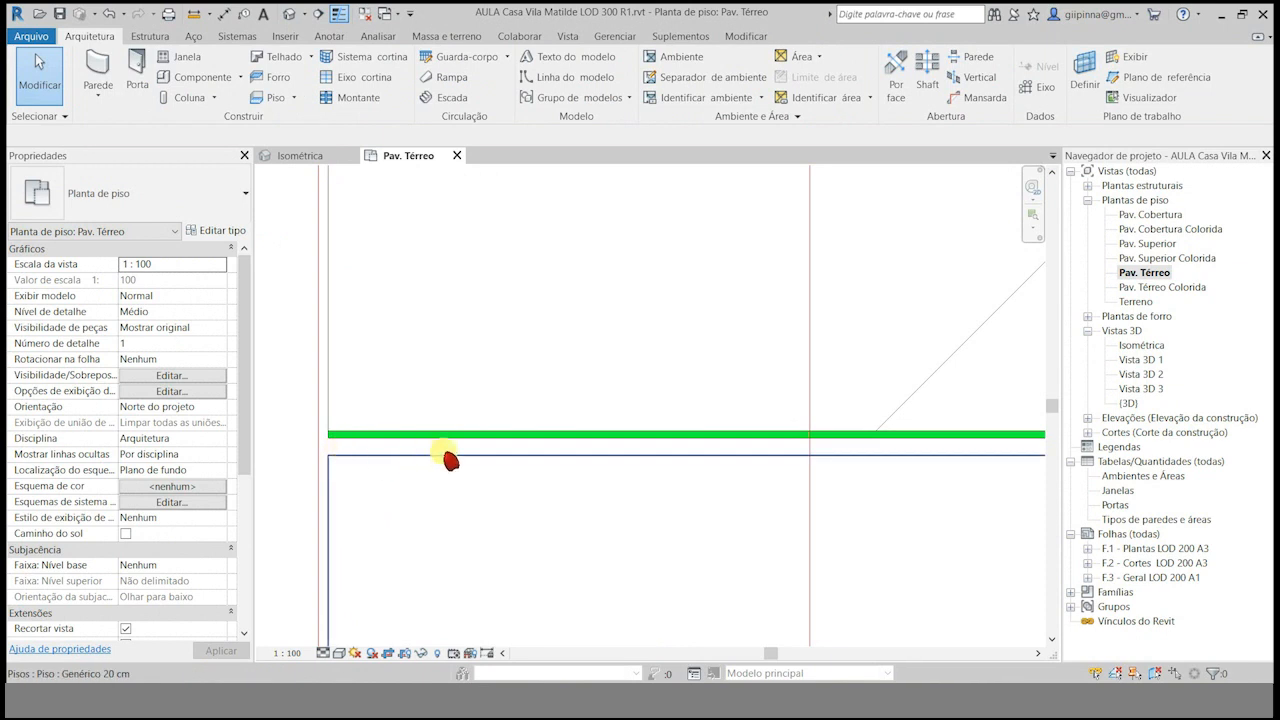
{"action": "left_click", "coordinate": [445, 462]}
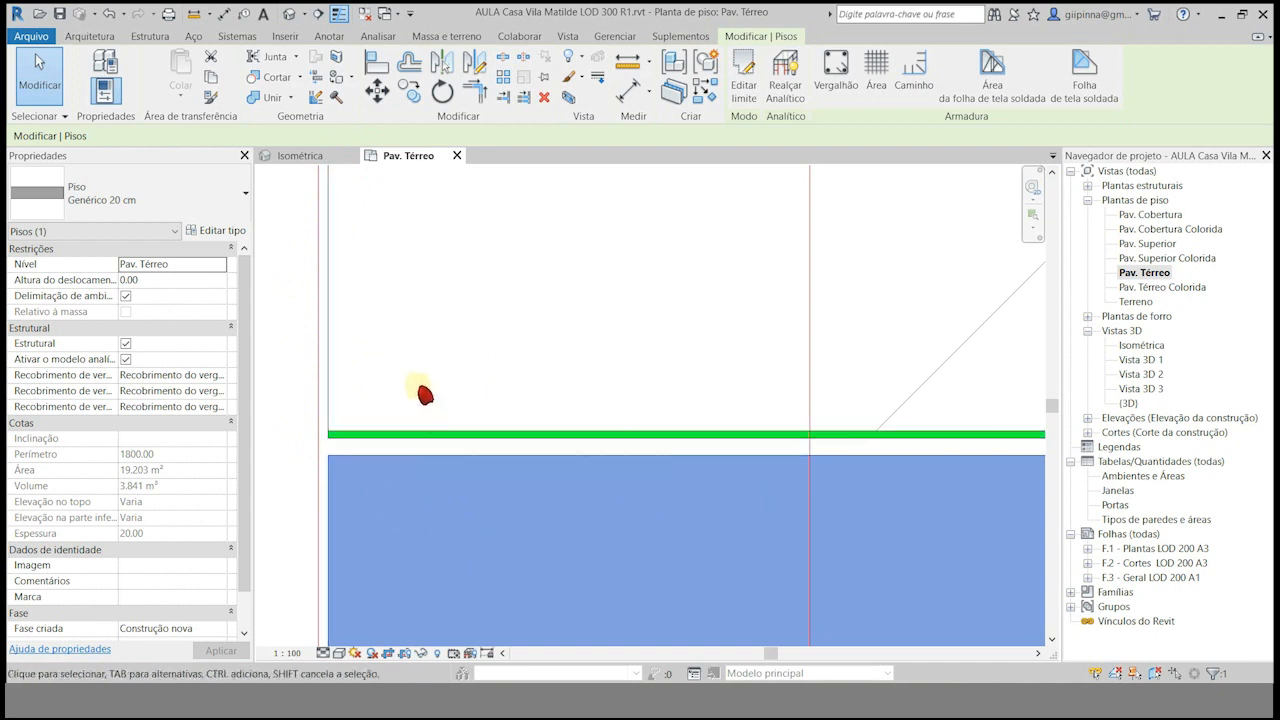
{"action": "scroll", "coordinate": [428, 391], "scroll_direction": "down", "scroll_amount": 3}
{"action": "scroll", "coordinate": [428, 388], "scroll_direction": "up", "scroll_amount": 3}
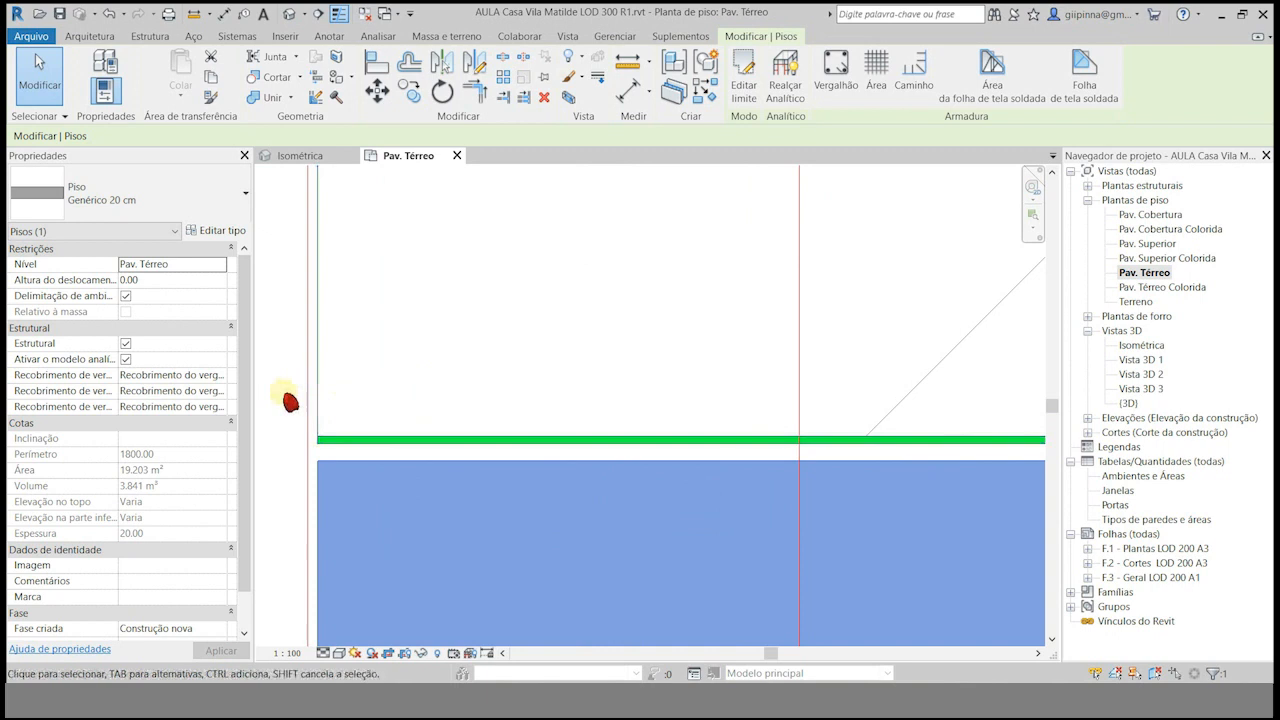
{"action": "left_click", "coordinate": [286, 400]}
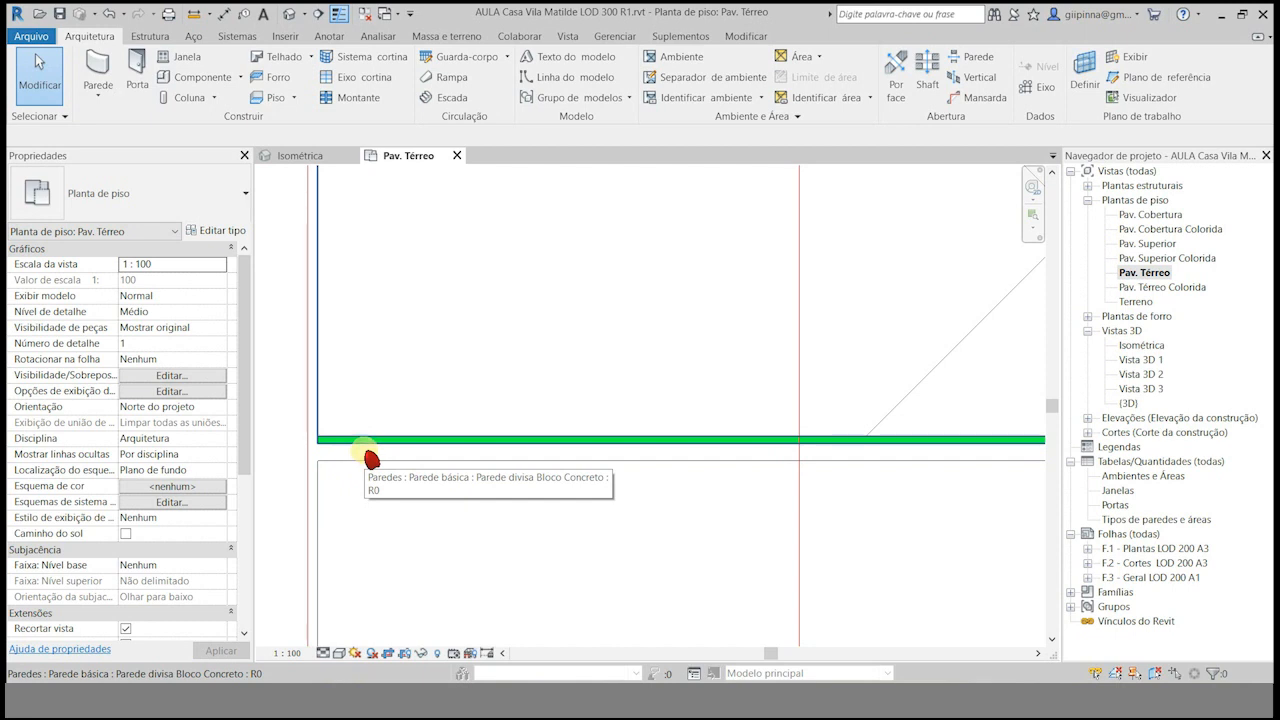
Move the Garagem floor's upper boundary line to the boundary wall's concrete-block face, lock the alignment and finish the boundary edit.
{"action": "scroll", "coordinate": [371, 460], "scroll_direction": "up", "scroll_amount": 2}
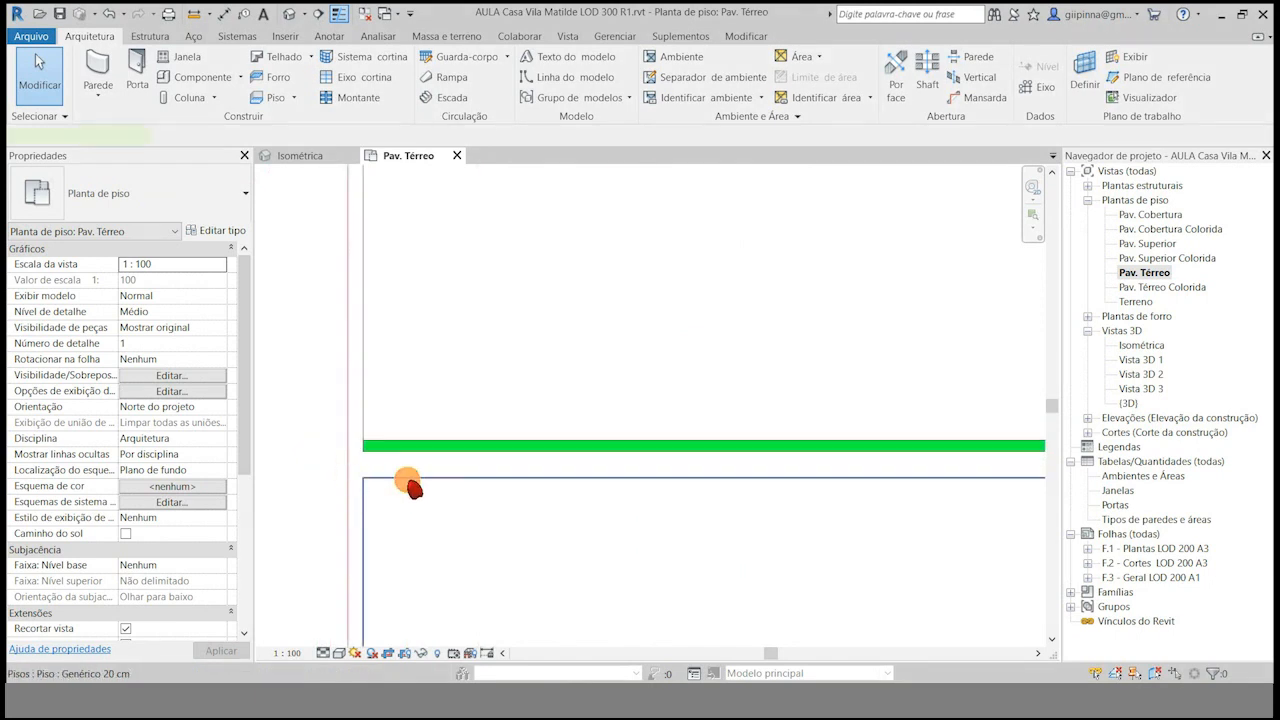
{"action": "double_click", "coordinate": [413, 488]}
{"action": "left_click", "coordinate": [582, 450]}
{"action": "left_click_drag", "start_coordinate": [467, 445], "coordinate": [472, 408]}
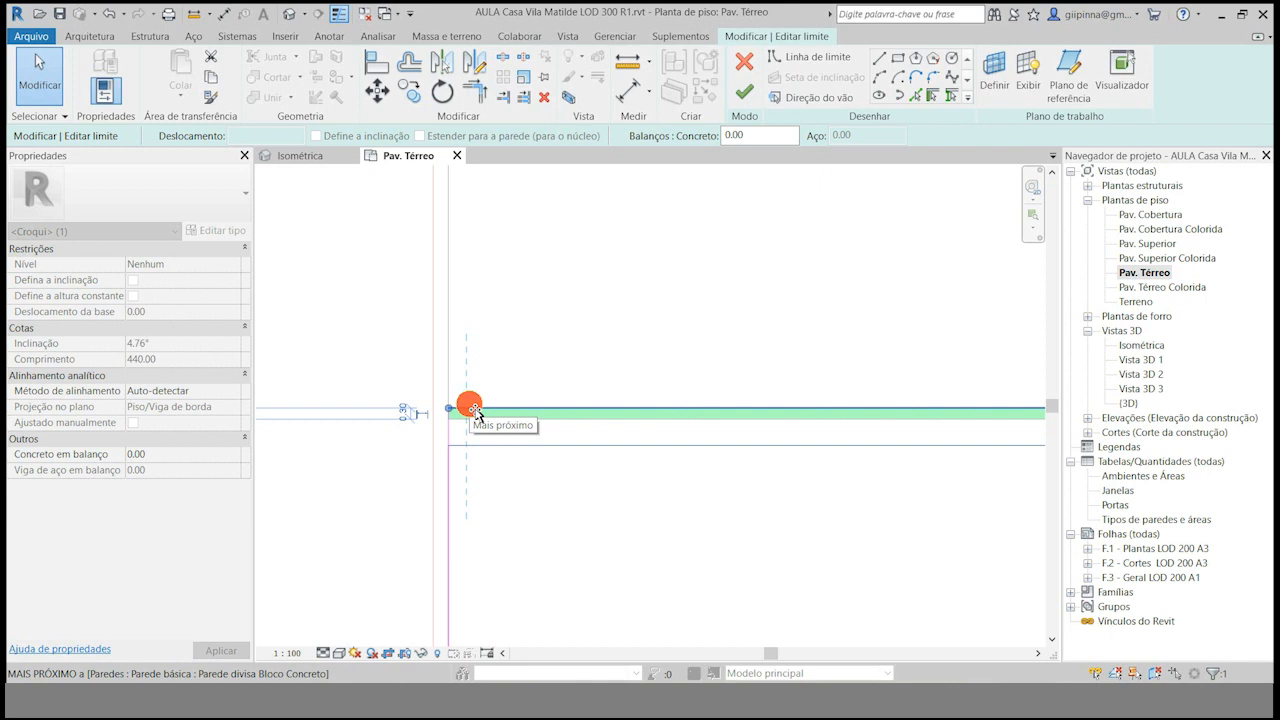
{"action": "left_click_drag", "start_coordinate": [474, 411], "coordinate": [473, 410]}
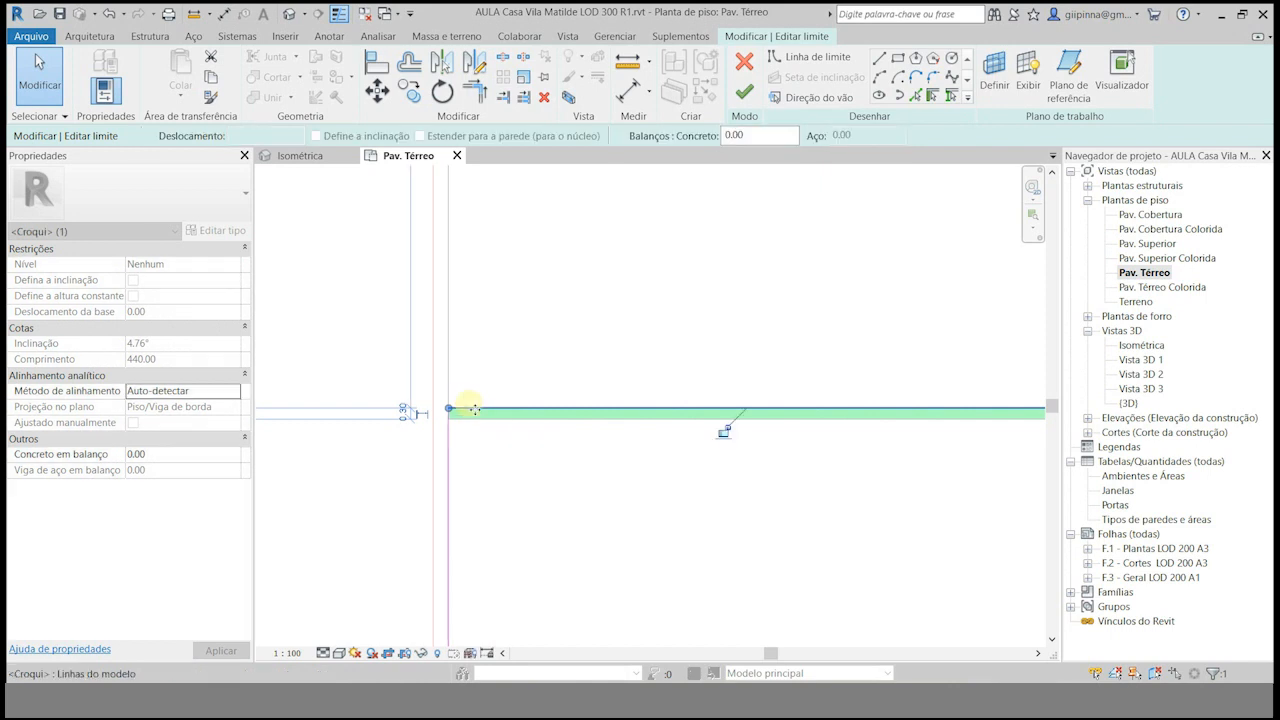
{"action": "left_click", "coordinate": [722, 432]}
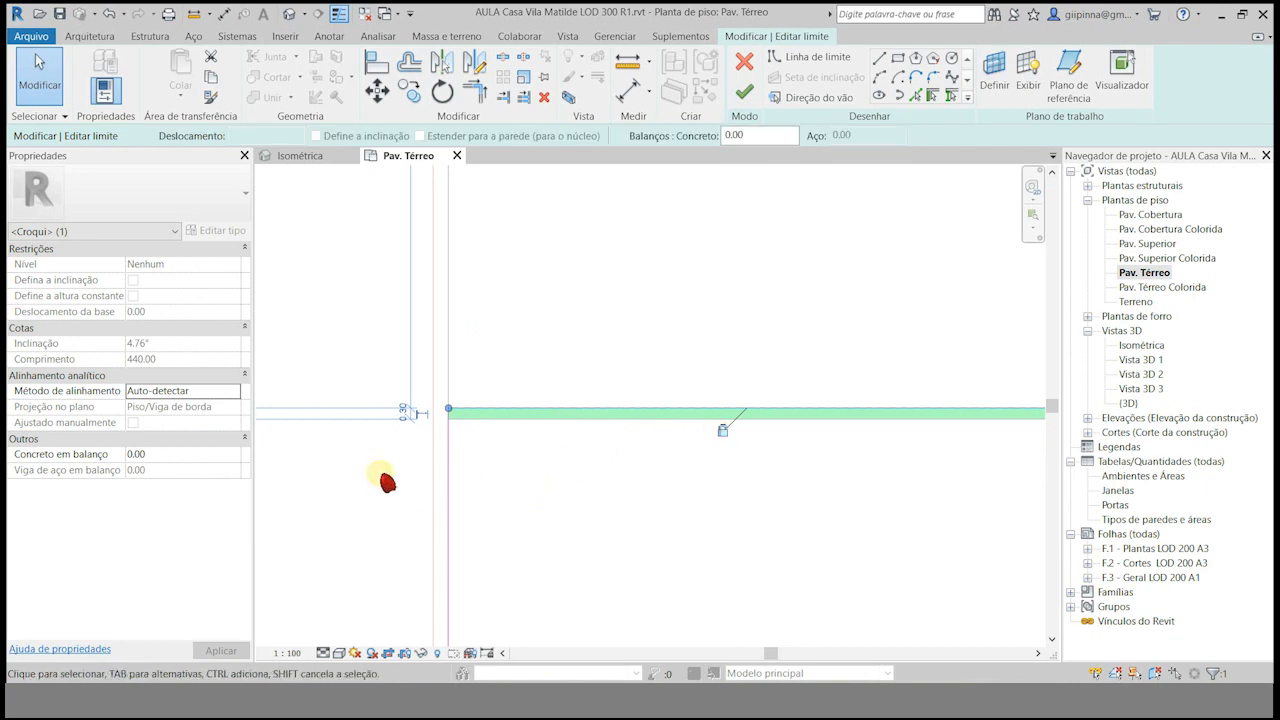
{"action": "left_click", "coordinate": [744, 91]}
{"action": "left_click", "coordinate": [325, 405]}
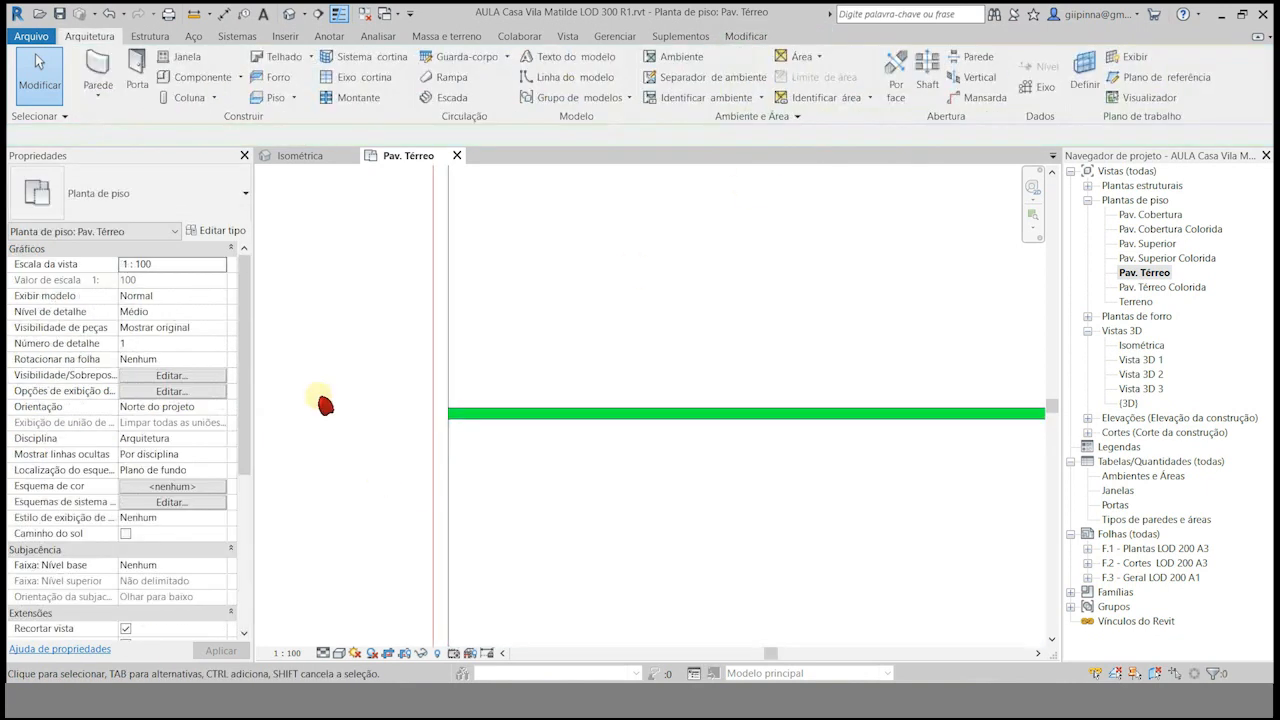
Inspect the wall junctions around Garagem and the dimensions beside the I.S. end of the boundary wall.
{"action": "scroll", "coordinate": [306, 384], "scroll_direction": "up", "scroll_amount": 5}
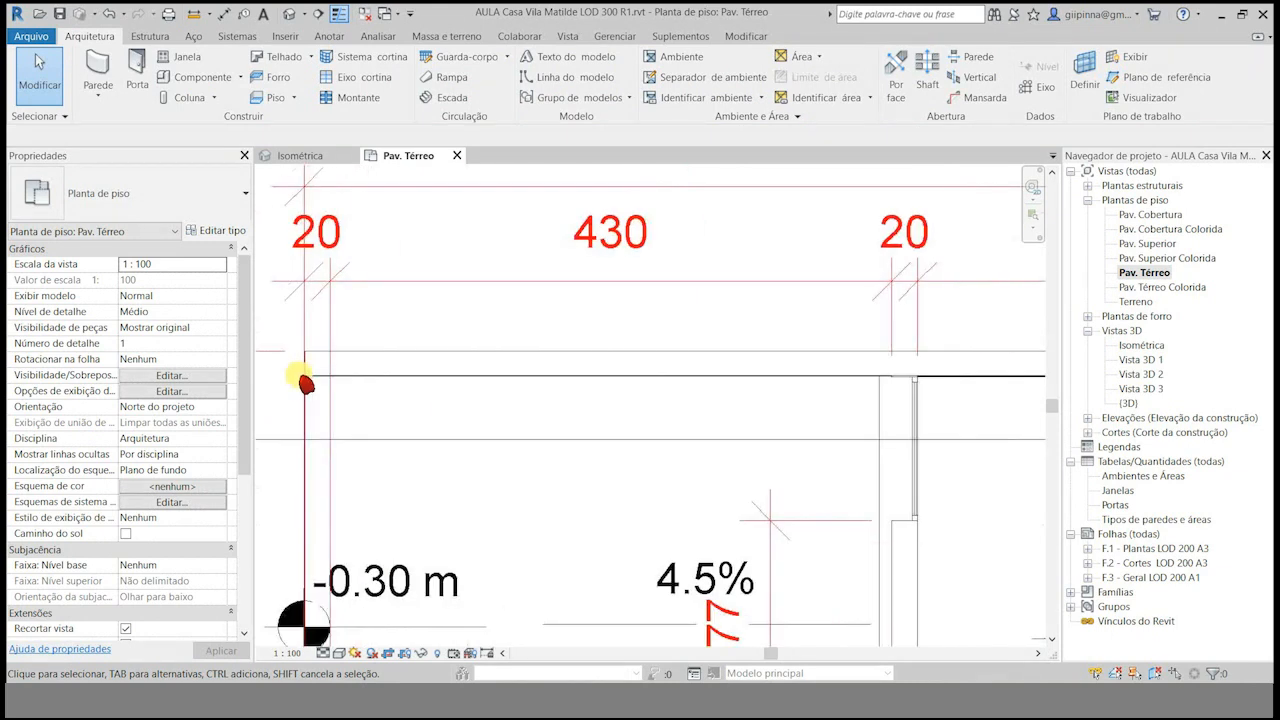
{"action": "scroll", "coordinate": [900, 380], "scroll_direction": "up", "scroll_amount": 5}
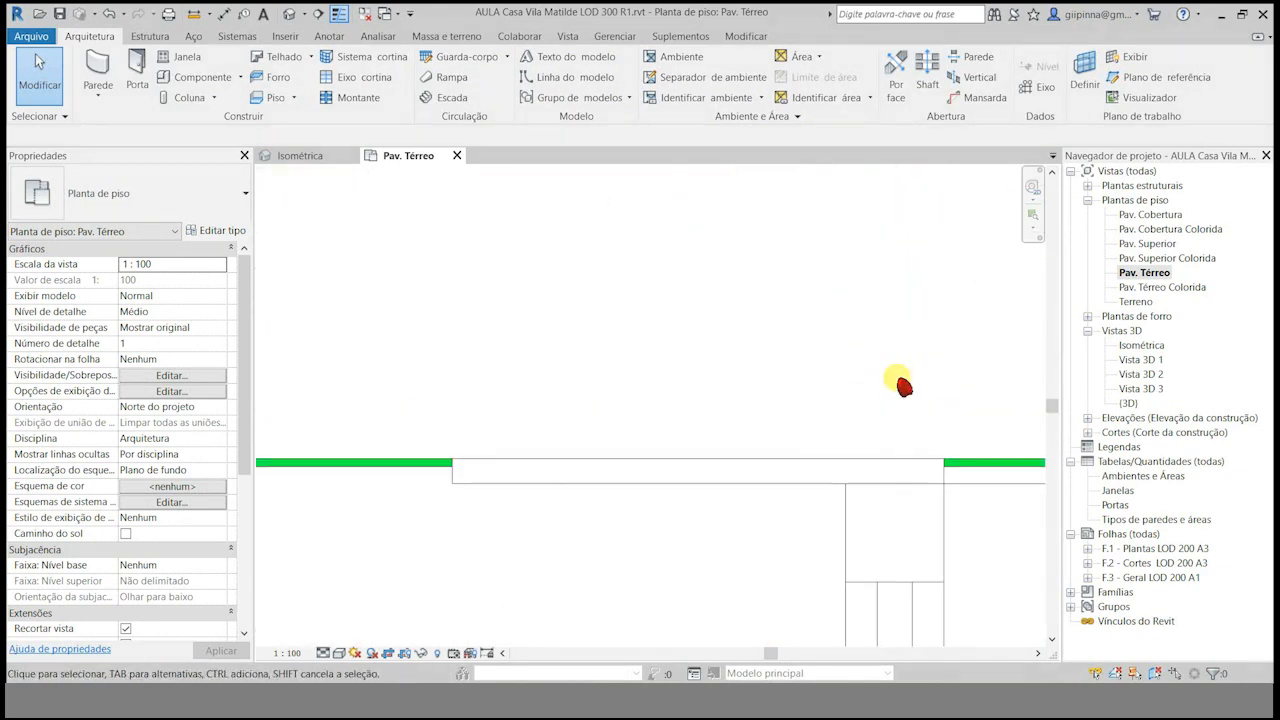
{"action": "scroll", "coordinate": [903, 383], "scroll_direction": "down", "scroll_amount": 8}
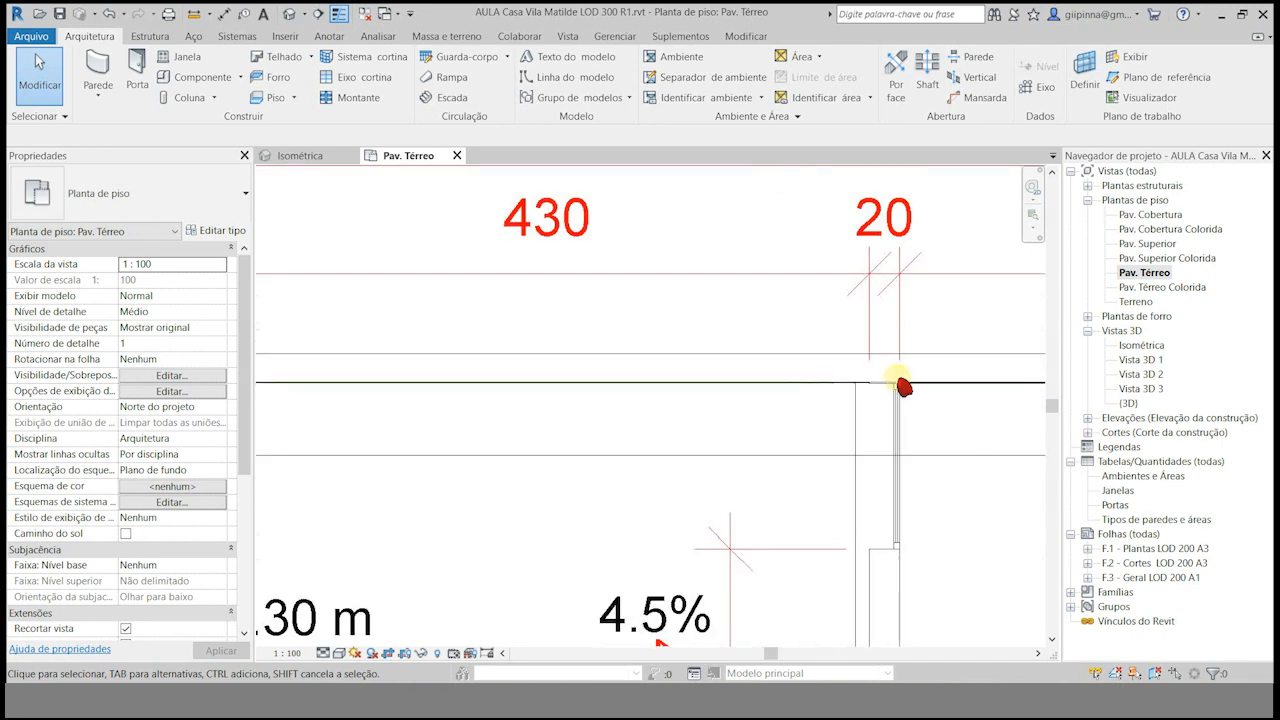
{"action": "scroll", "coordinate": [552, 424], "scroll_direction": "up", "scroll_amount": 8}
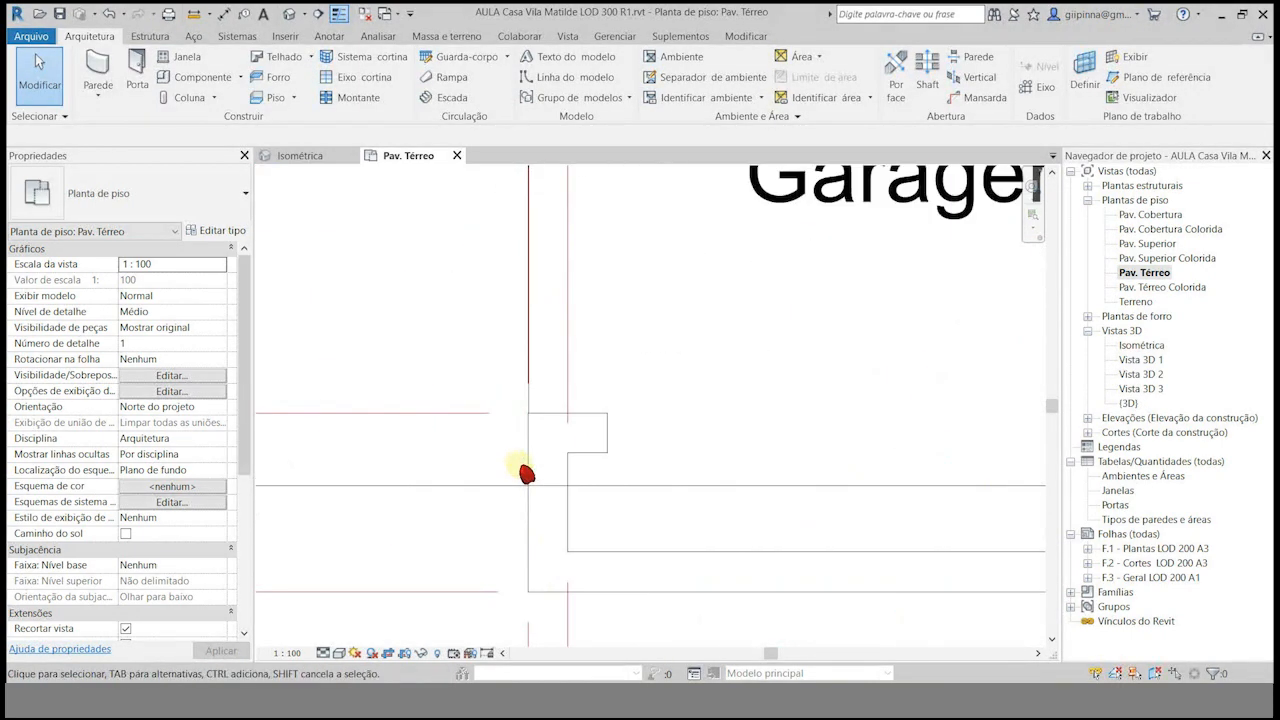
{"action": "scroll", "coordinate": [527, 474], "scroll_direction": "down", "scroll_amount": 8}
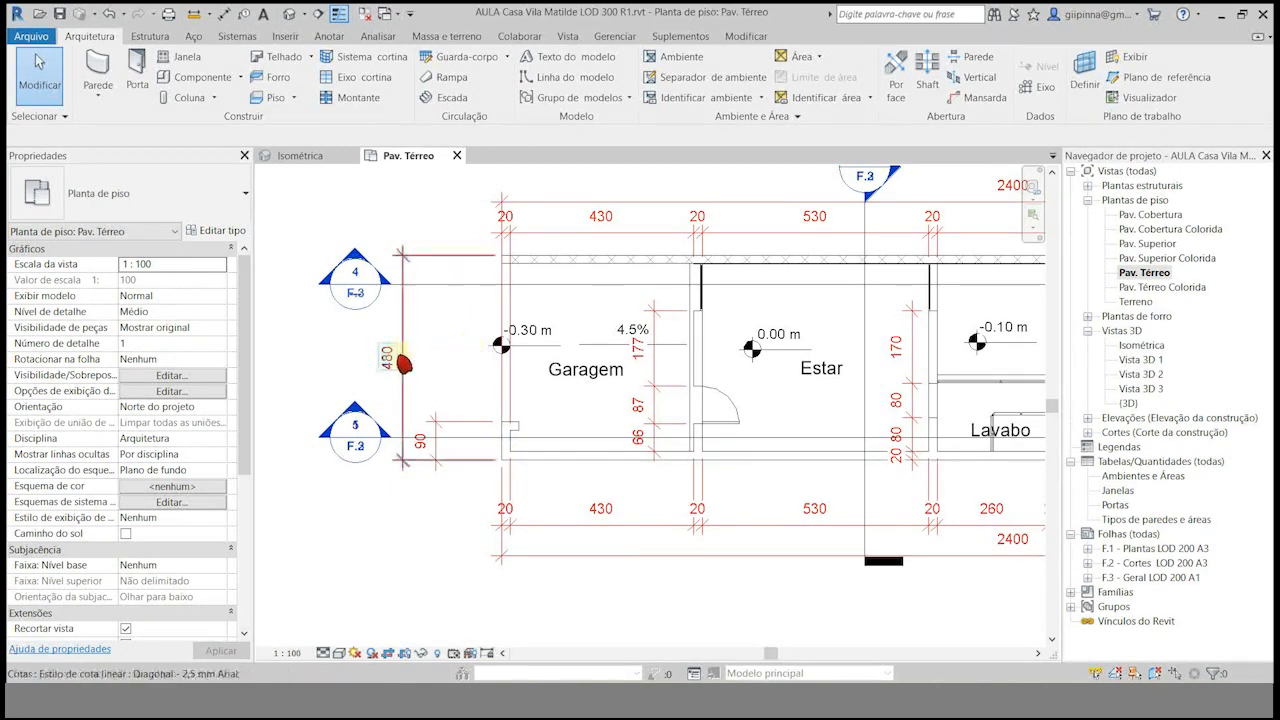
{"action": "scroll", "coordinate": [337, 357], "scroll_direction": "down", "scroll_amount": 3}
{"action": "scroll", "coordinate": [835, 298], "scroll_direction": "up", "scroll_amount": 5}
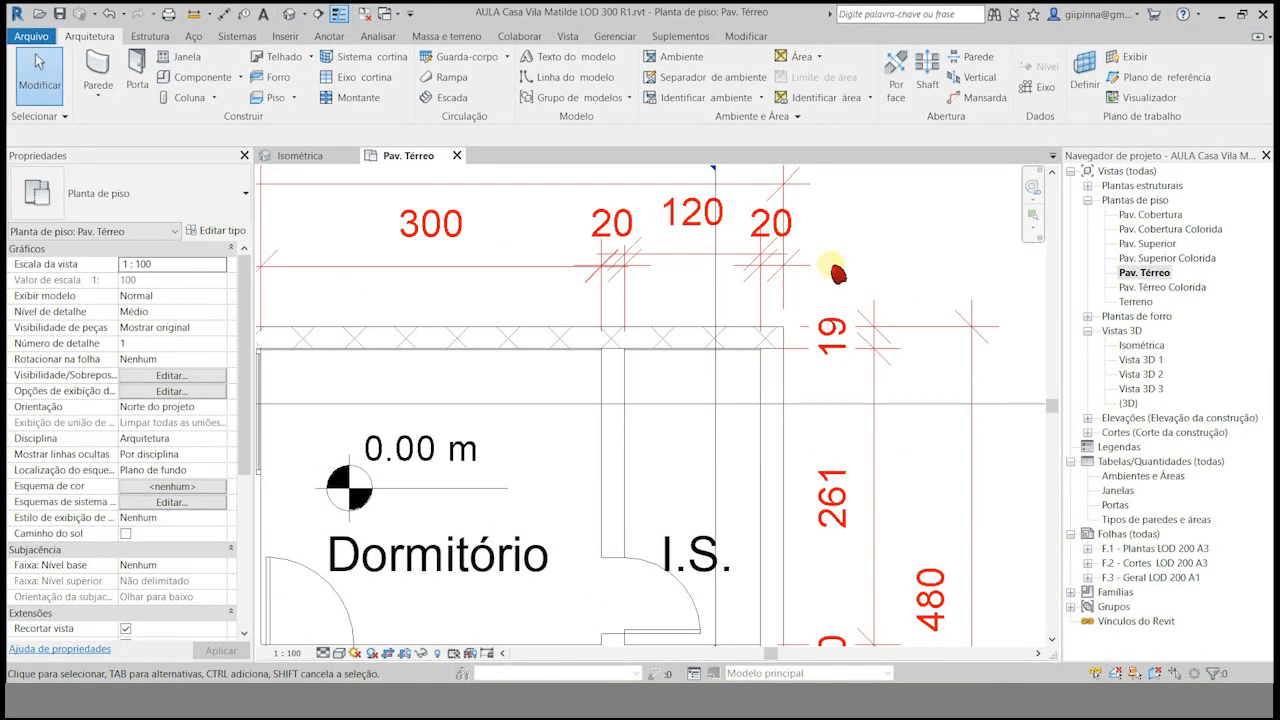
Set the project's linear units to centimetres with 1 decimal place.
{"action": "key", "text": "u"}
{"action": "key", "text": "n"}
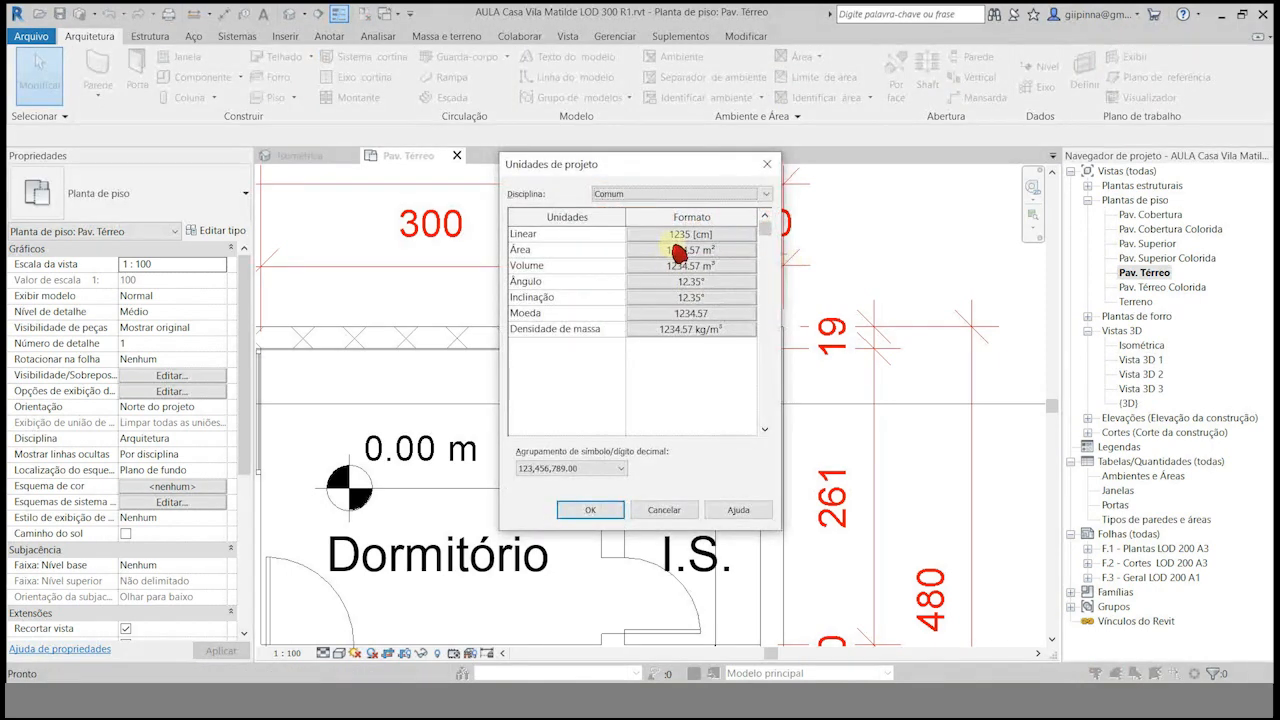
{"action": "left_click", "coordinate": [665, 260]}
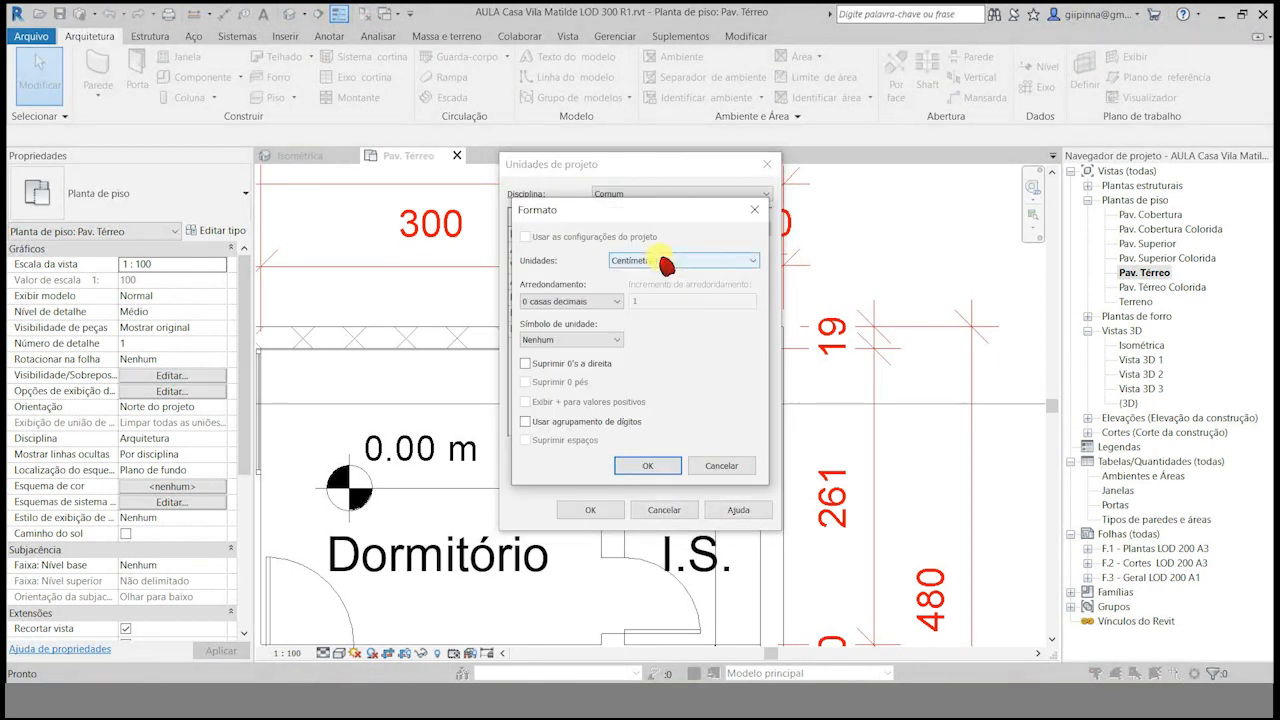
{"action": "left_click", "coordinate": [619, 303]}
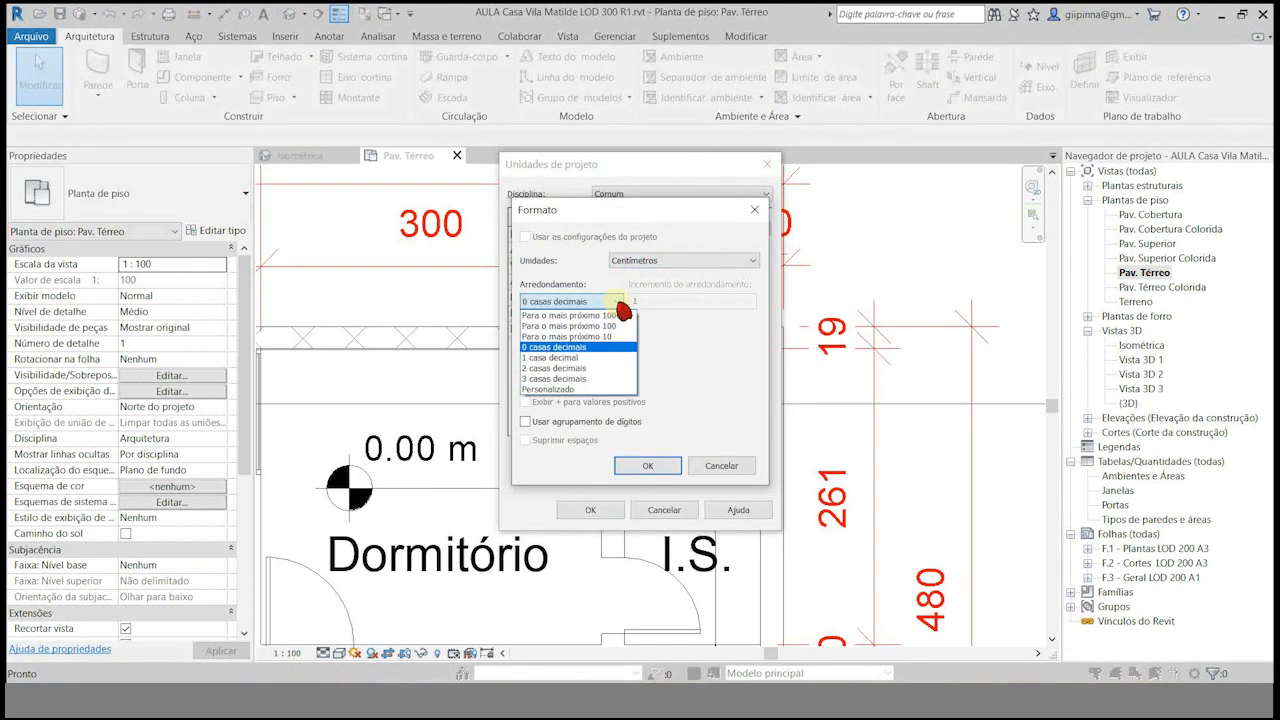
{"action": "left_click", "coordinate": [550, 358]}
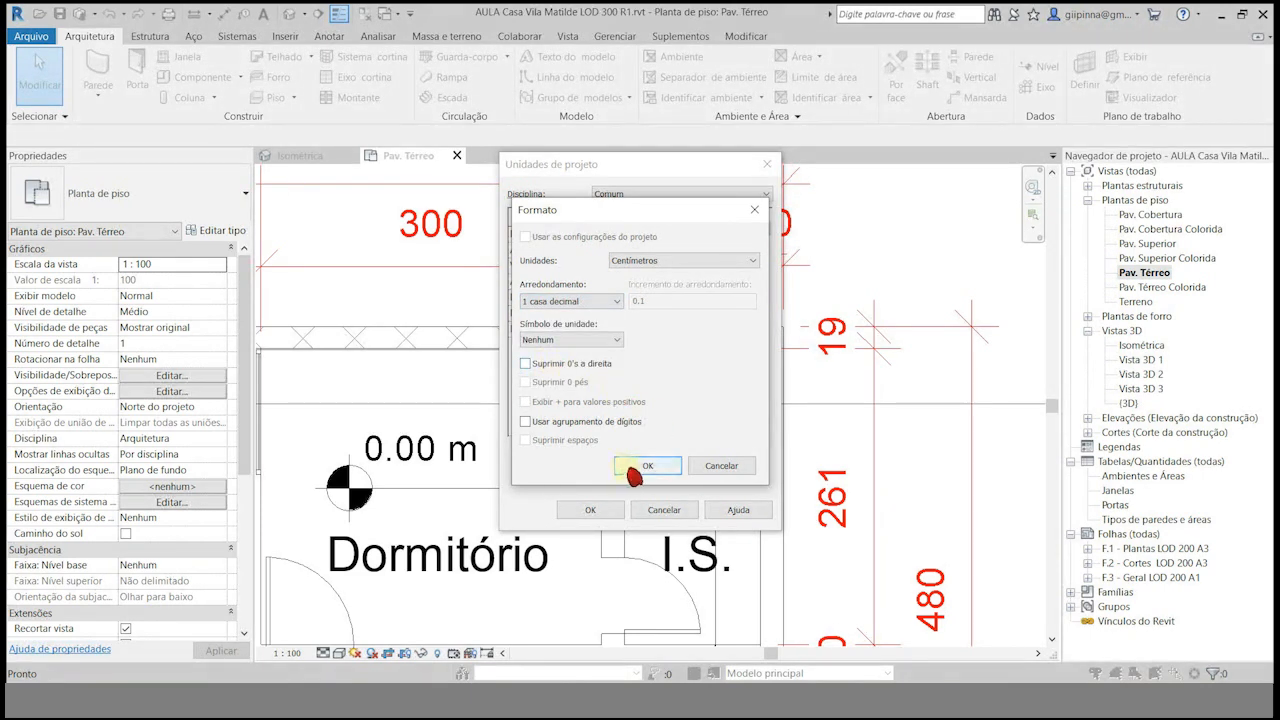
{"action": "left_click", "coordinate": [645, 466]}
{"action": "left_click", "coordinate": [586, 509]}
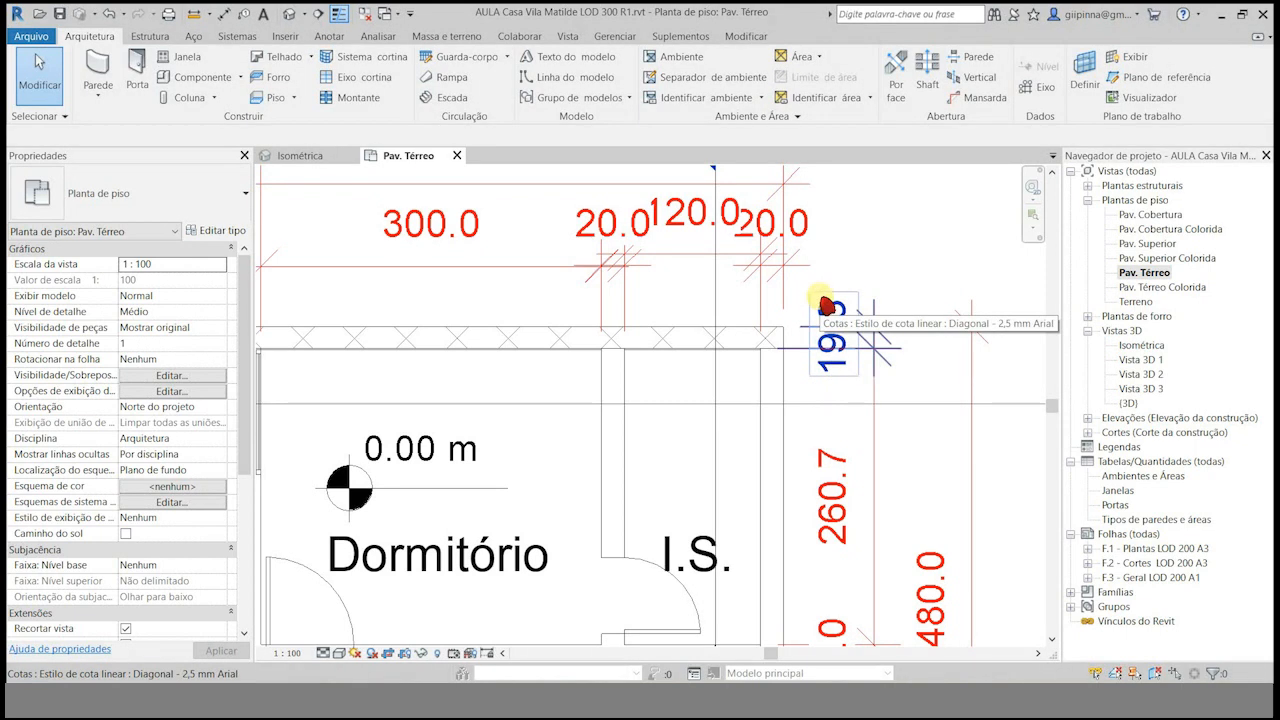
Suppress trailing zeros in the project's linear unit format.
{"action": "key", "text": "u"}
{"action": "key", "text": "n"}
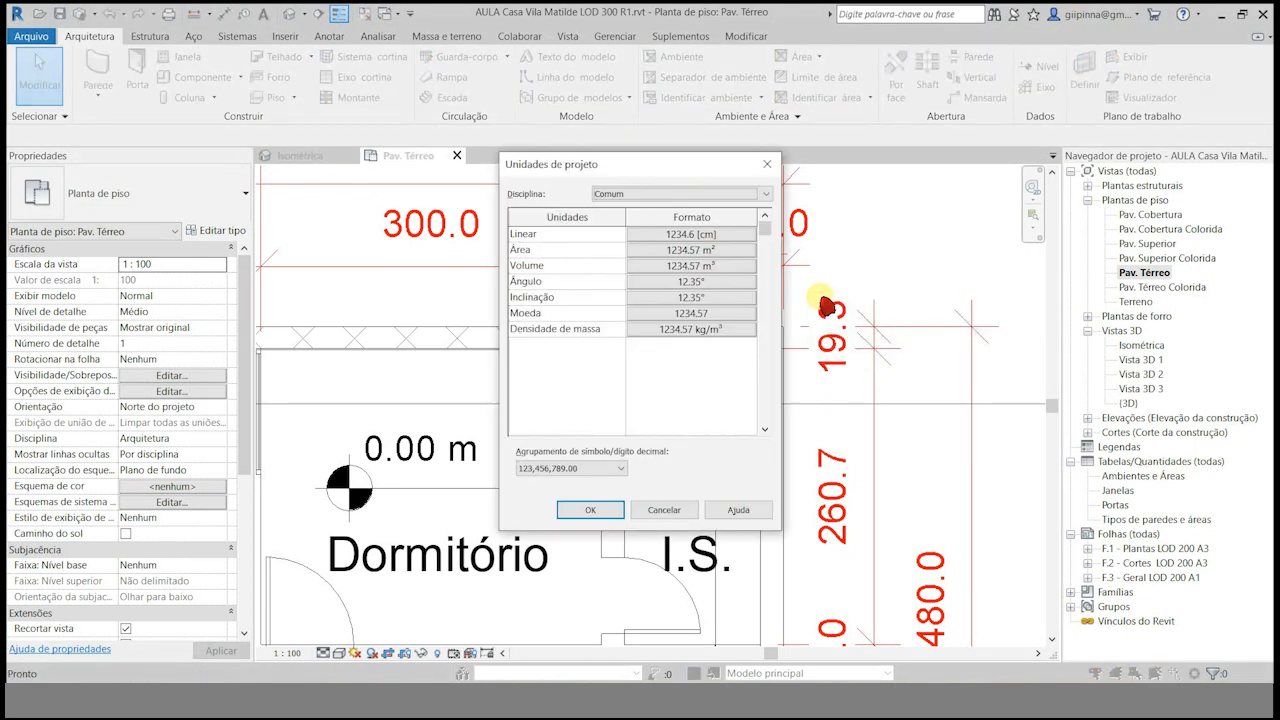
{"action": "left_click", "coordinate": [740, 232]}
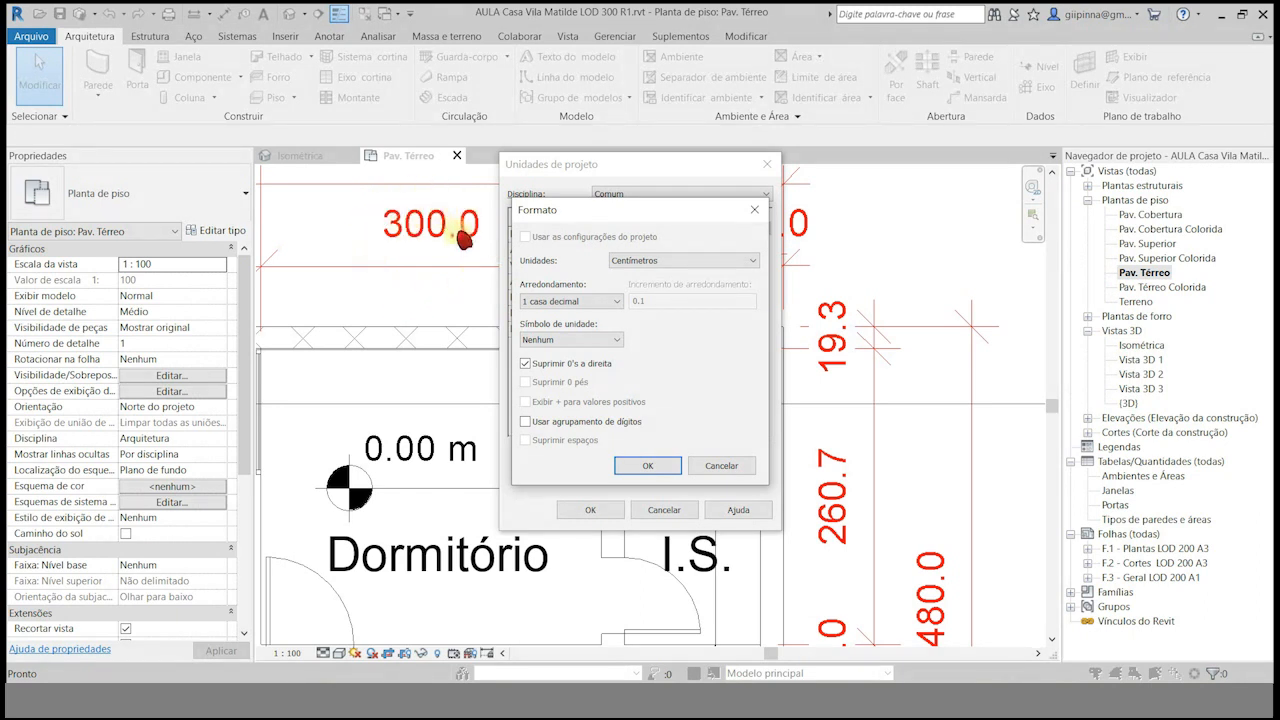
{"action": "left_click", "coordinate": [647, 465]}
{"action": "left_click", "coordinate": [590, 509]}
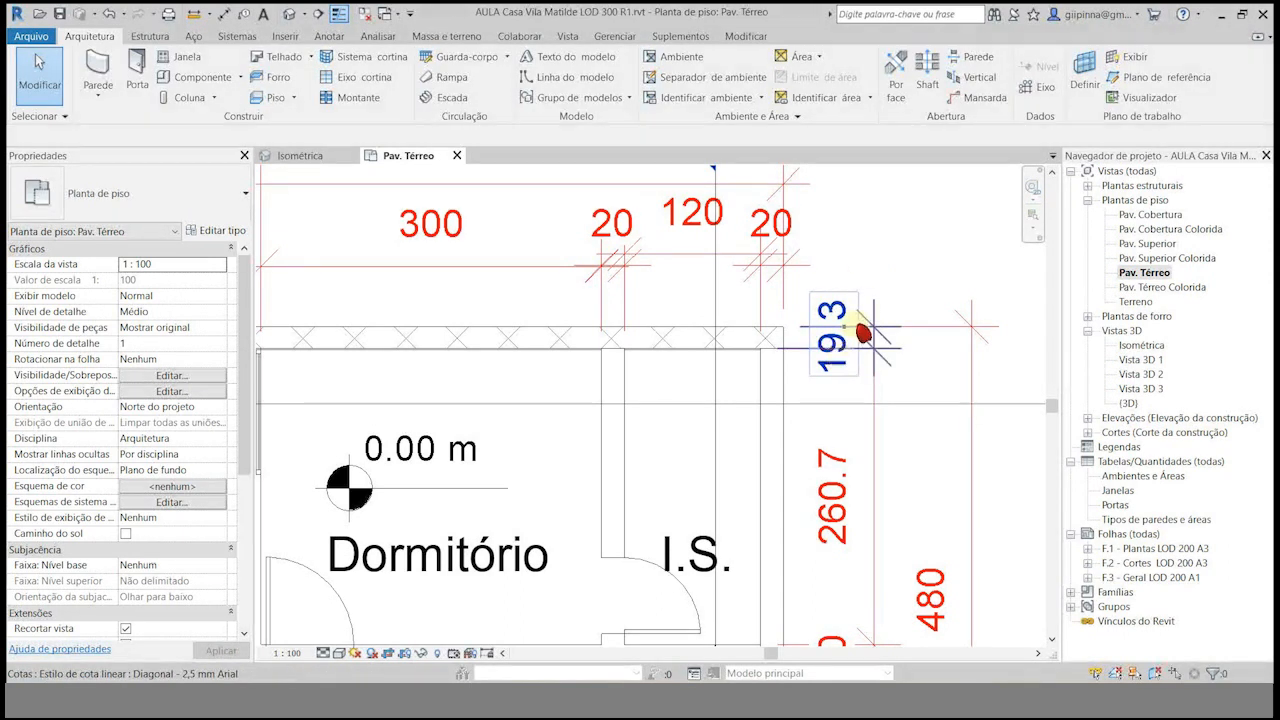
Select the overall 480 dimension beside the I.S. to check the plan's total width.
{"action": "scroll", "coordinate": [888, 217], "scroll_direction": "down", "scroll_amount": 3}
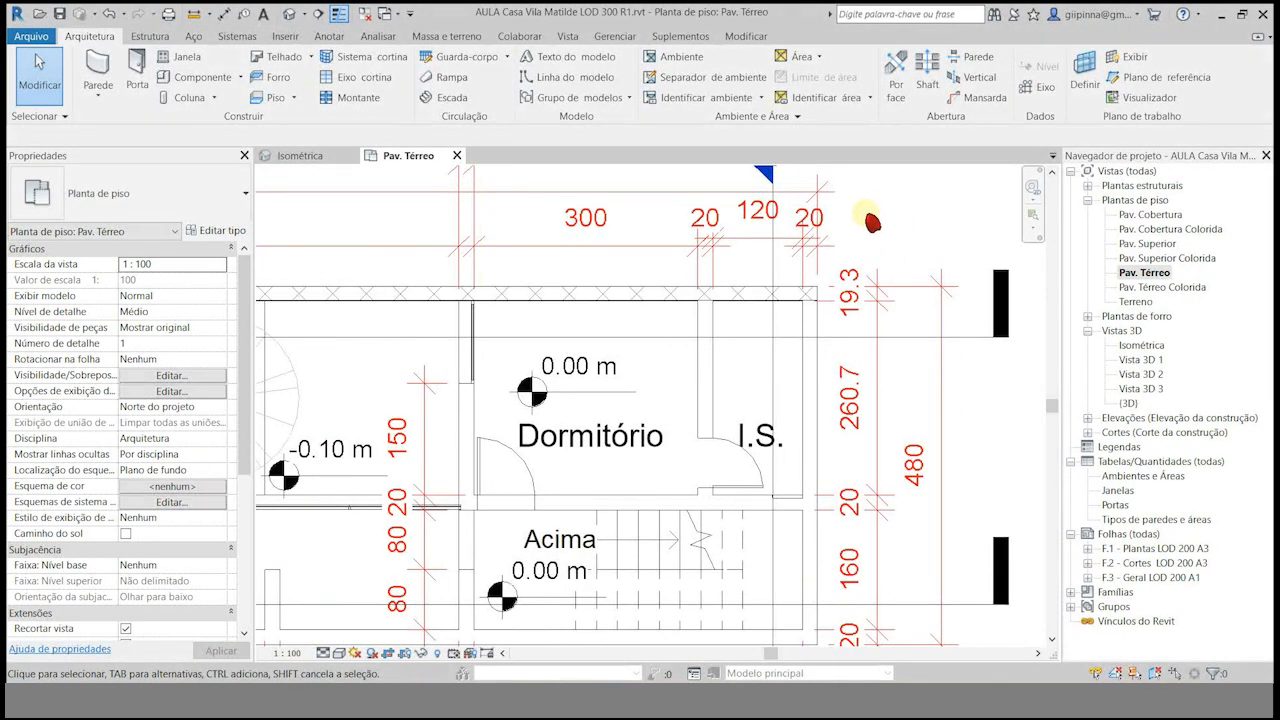
{"action": "scroll", "coordinate": [872, 222], "scroll_direction": "down", "scroll_amount": 1}
{"action": "left_click", "coordinate": [932, 370]}
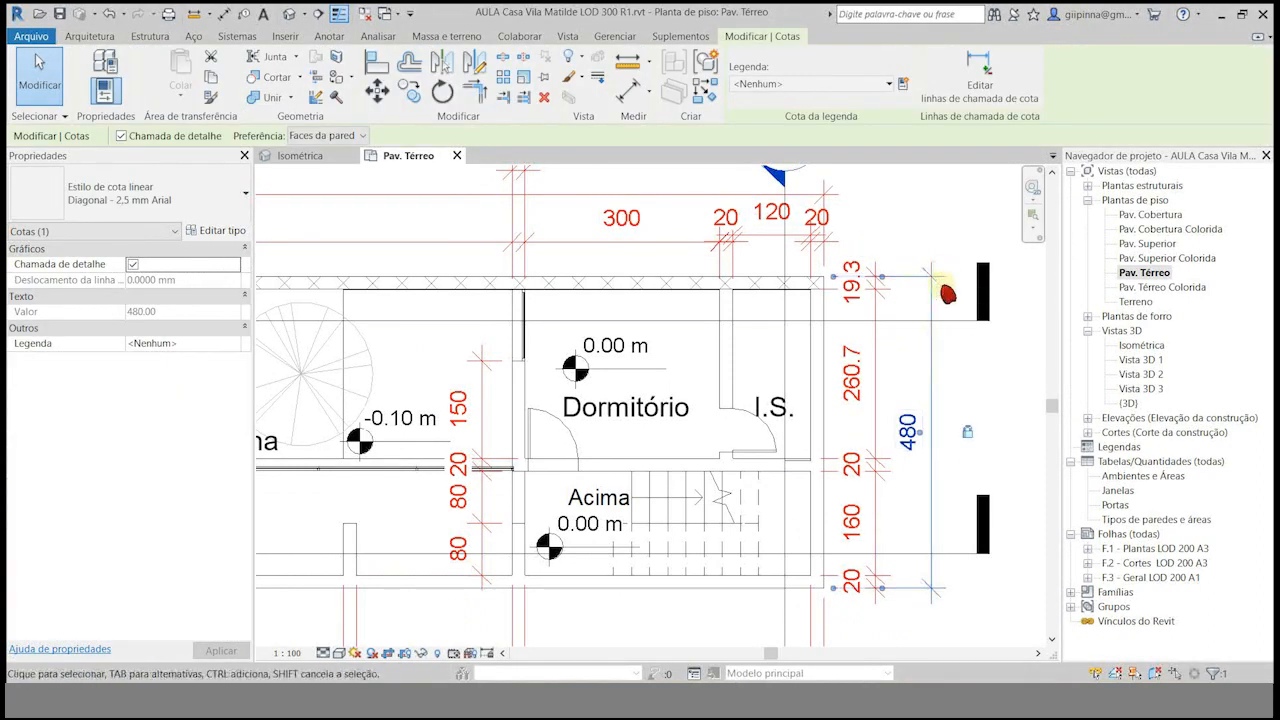
Clear the dimension selection and examine the upper boundary wall along its length, up to its end at Garagem.
{"action": "key", "text": "Escape"}
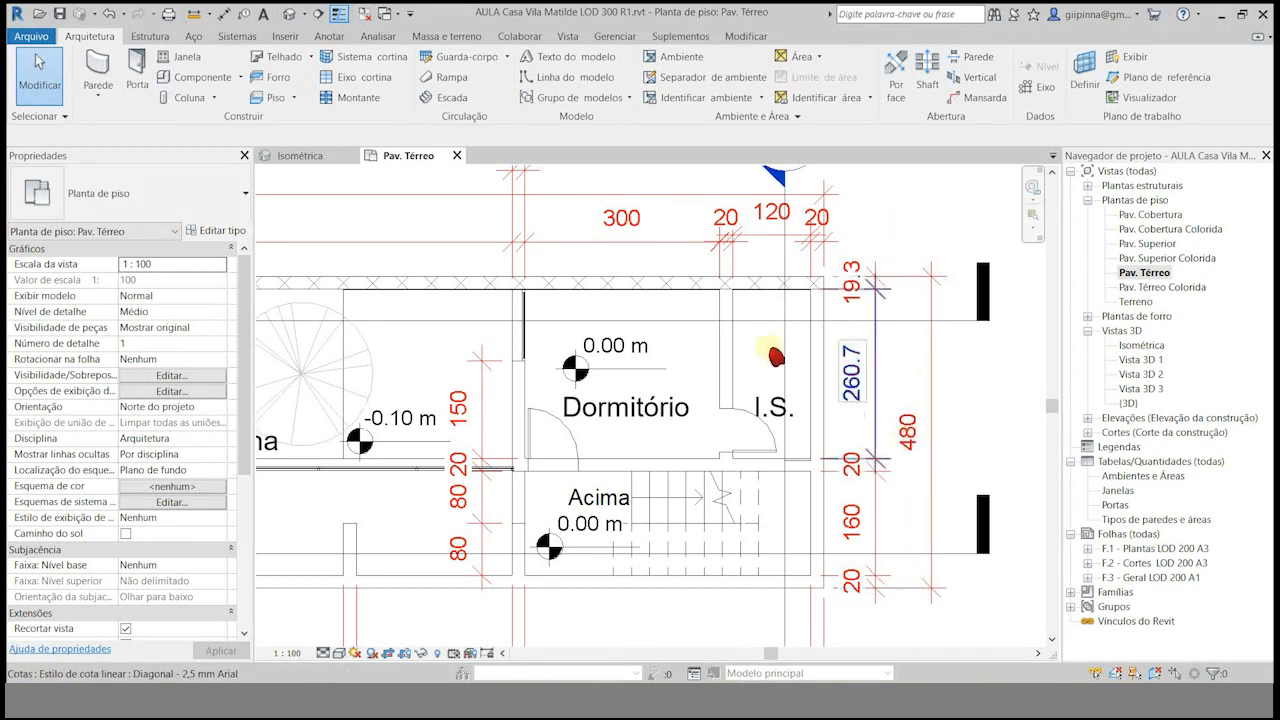
{"action": "left_click", "coordinate": [650, 285]}
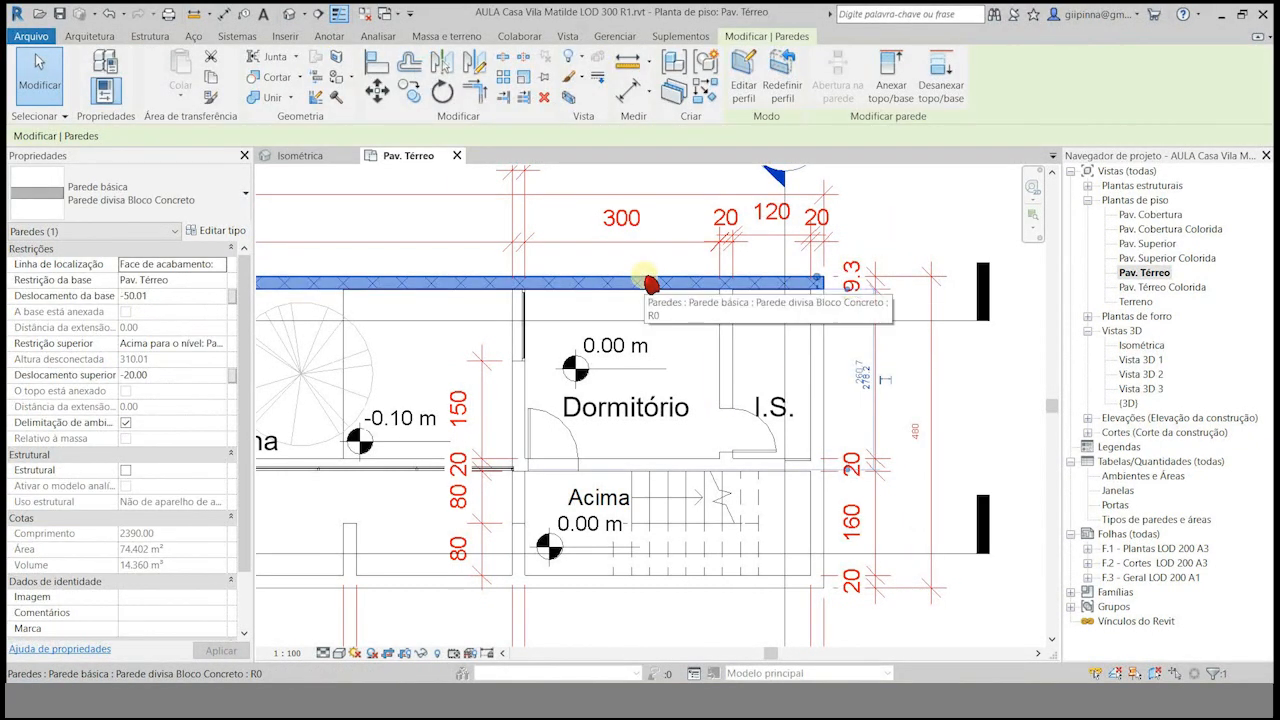
{"action": "scroll", "coordinate": [830, 400], "scroll_direction": "down", "scroll_amount": 4}
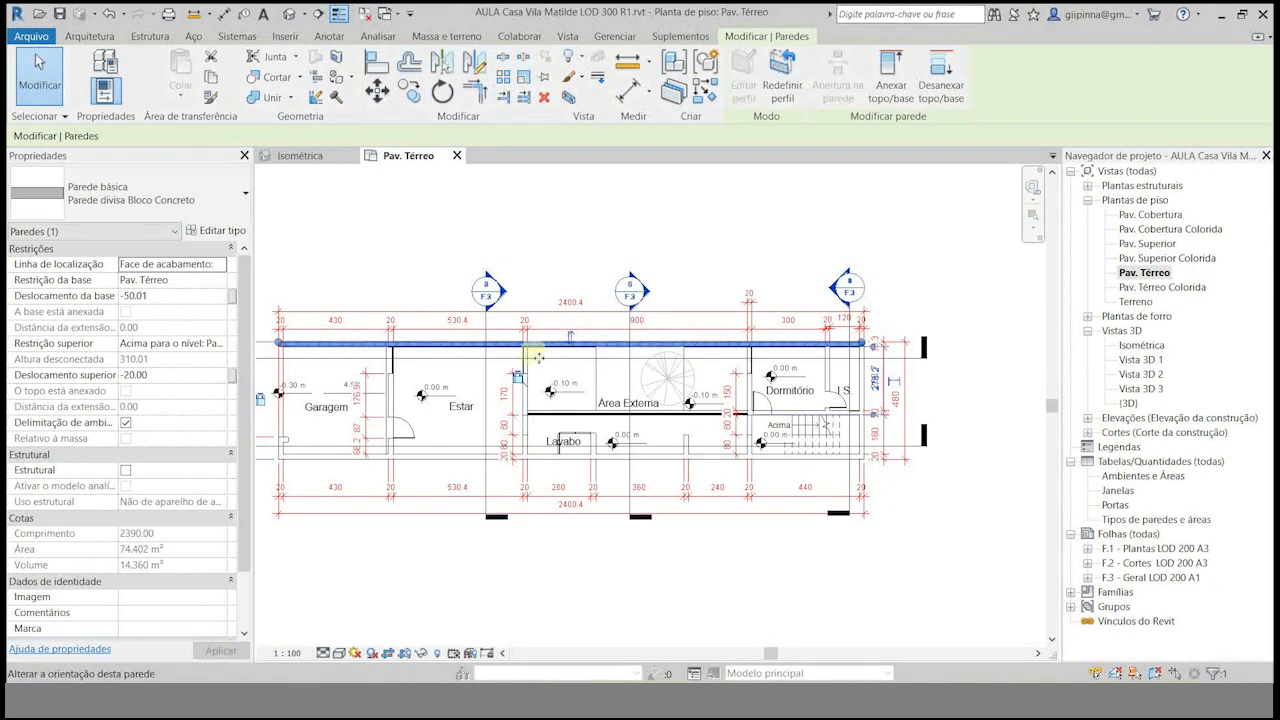
{"action": "scroll", "coordinate": [267, 328], "scroll_direction": "up", "scroll_amount": 2}
{"action": "scroll", "coordinate": [265, 329], "scroll_direction": "up", "scroll_amount": 4}
{"action": "left_click", "coordinate": [286, 363]}
{"action": "left_click", "coordinate": [371, 406]}
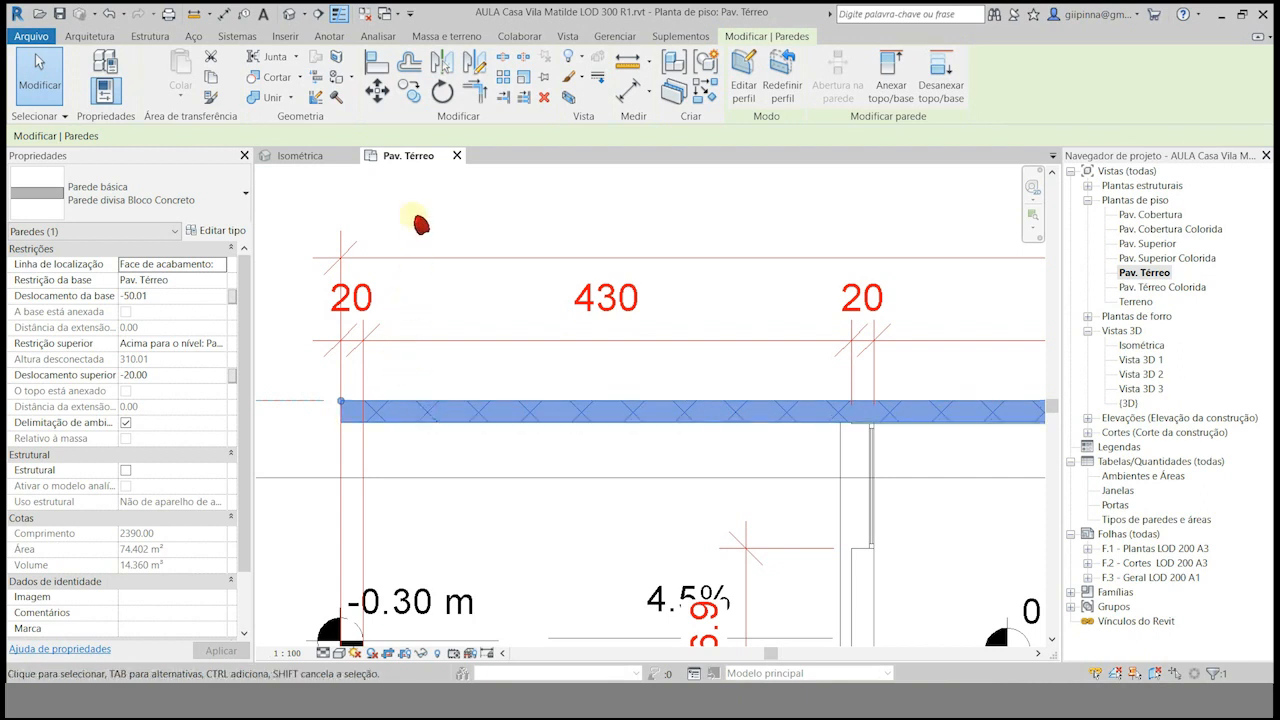
{"action": "left_click", "coordinate": [354, 230]}
{"action": "scroll", "coordinate": [354, 230], "scroll_direction": "down", "scroll_amount": 4}
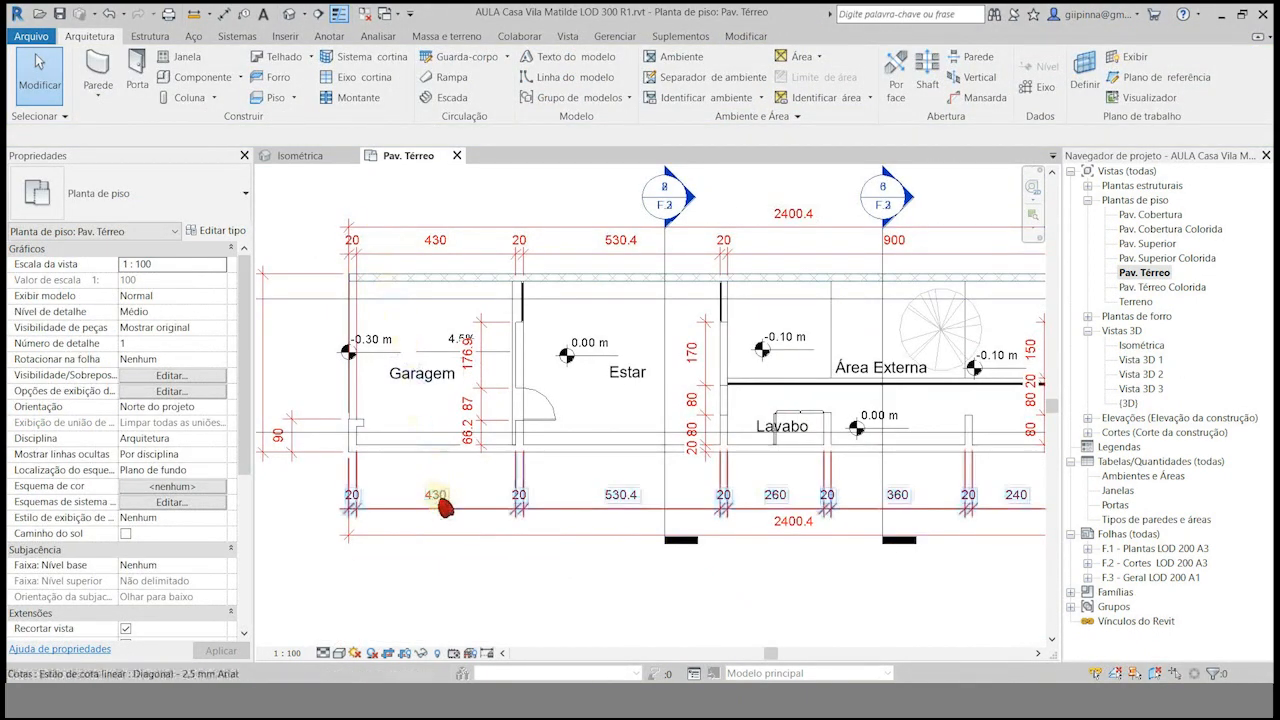
Check the lower boundary wall's location line and change its type to Parede divisa Bloco Concreto.
{"action": "scroll", "coordinate": [405, 475], "scroll_direction": "up", "scroll_amount": 5}
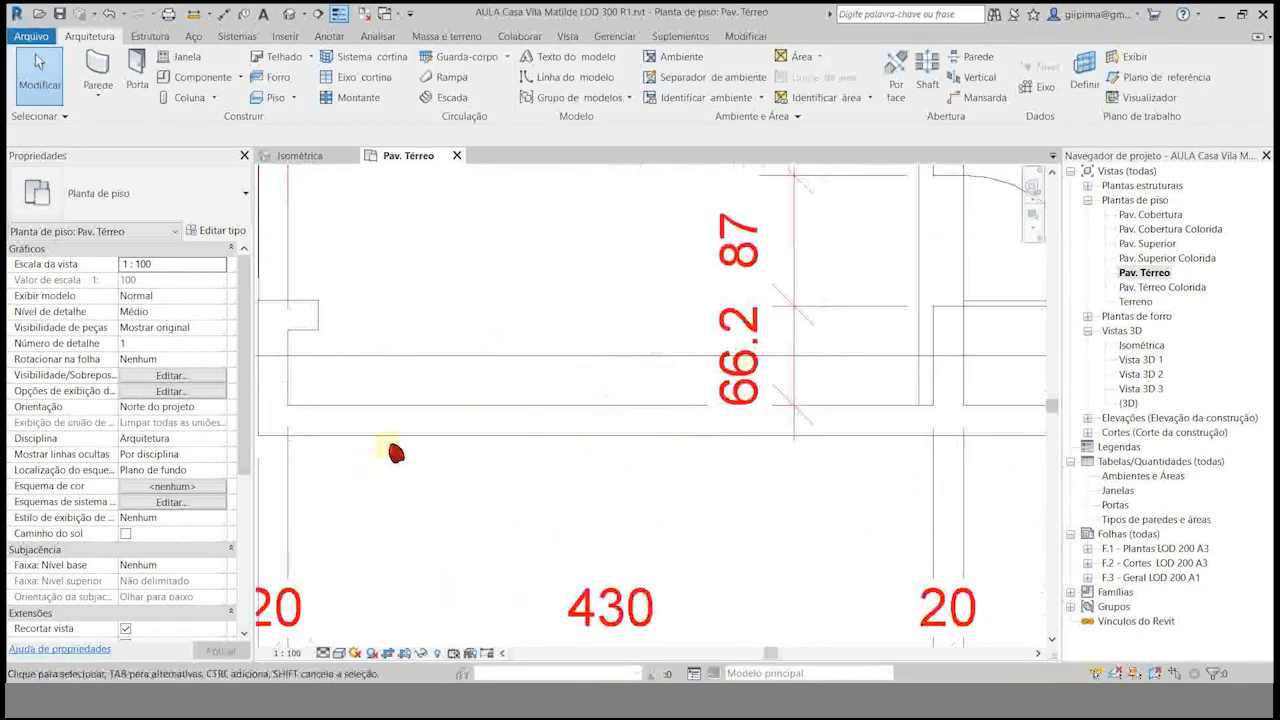
{"action": "left_click", "coordinate": [398, 433]}
{"action": "scroll", "coordinate": [354, 437], "scroll_direction": "down", "scroll_amount": 5}
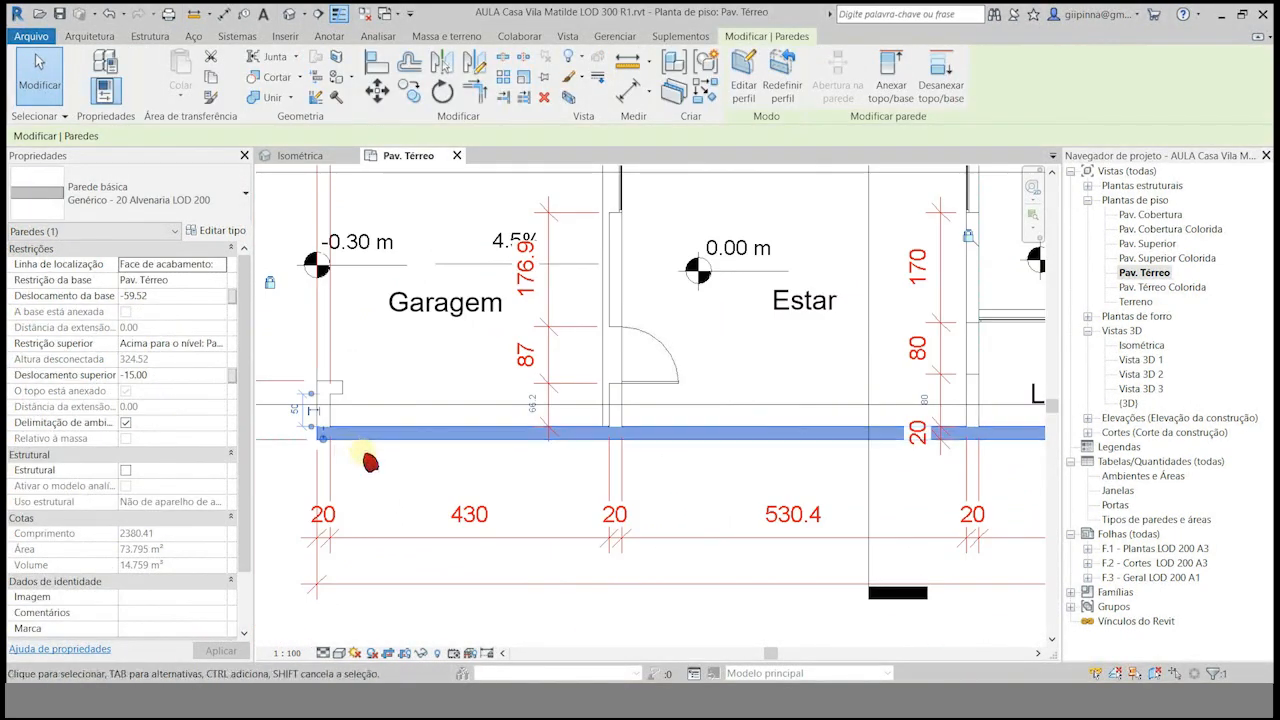
{"action": "scroll", "coordinate": [423, 486], "scroll_direction": "down", "scroll_amount": 2}
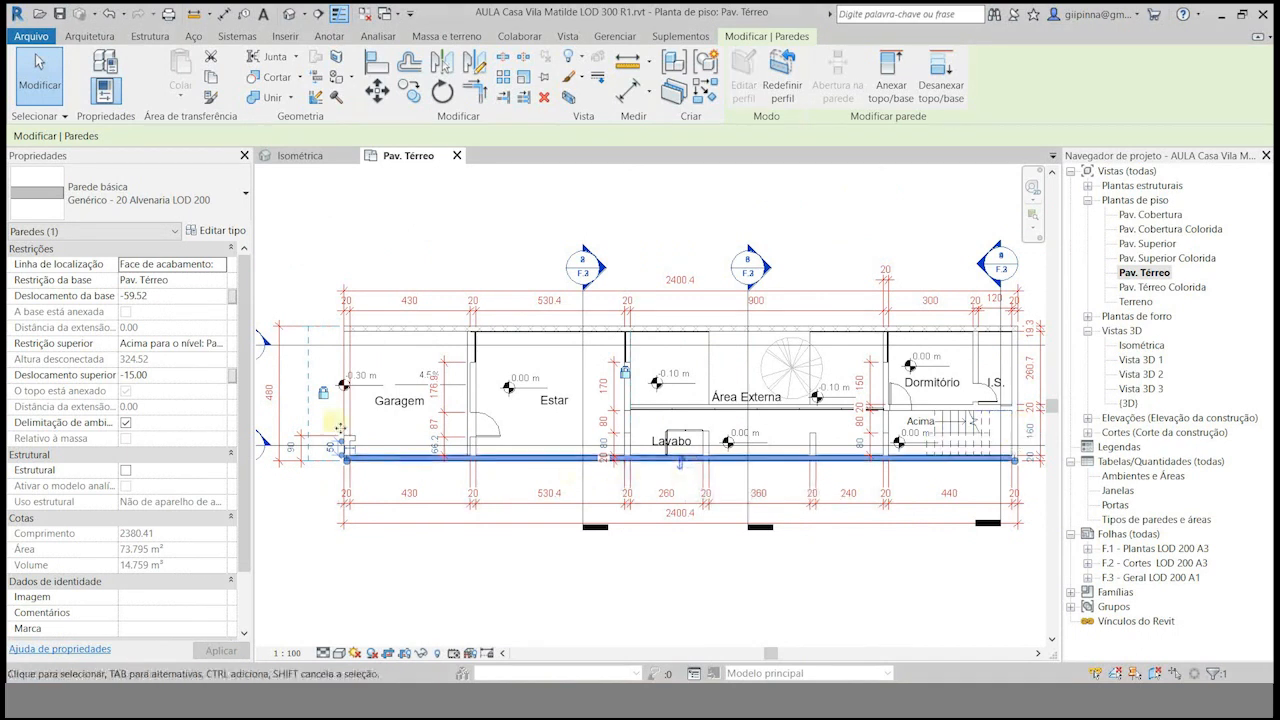
{"action": "left_click", "coordinate": [219, 276]}
{"action": "left_click", "coordinate": [221, 274]}
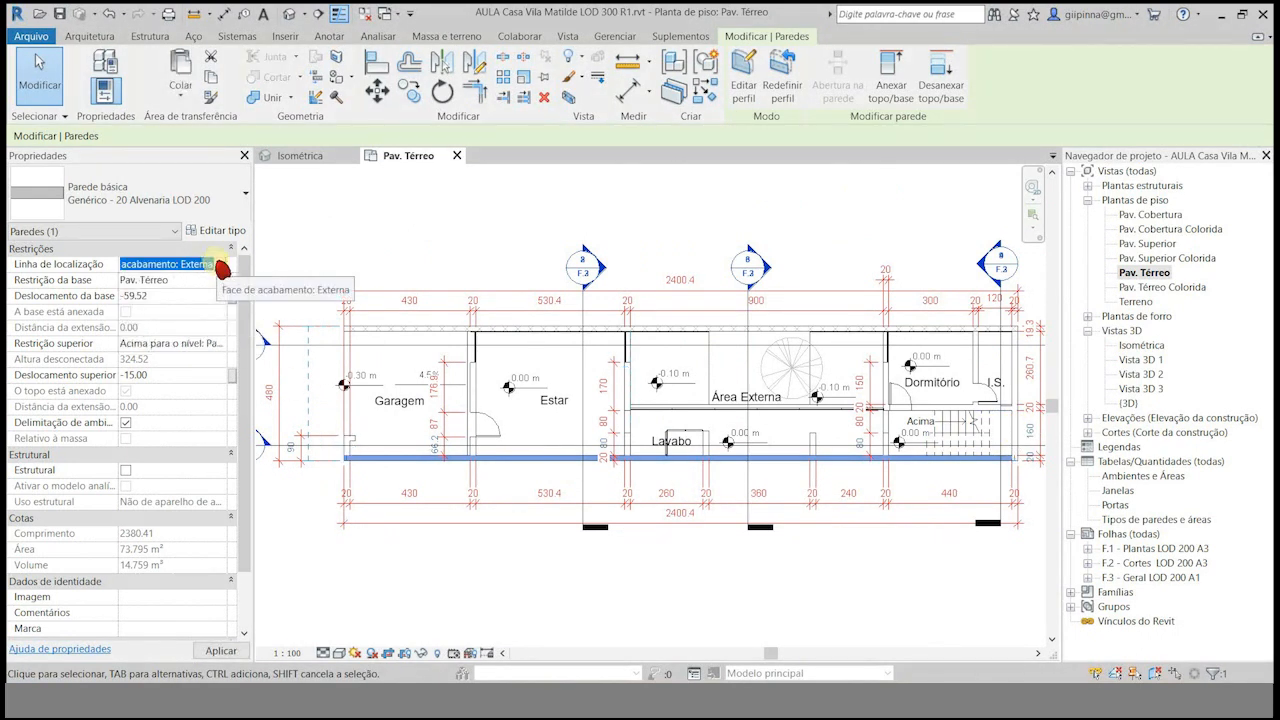
{"action": "left_click", "coordinate": [205, 198]}
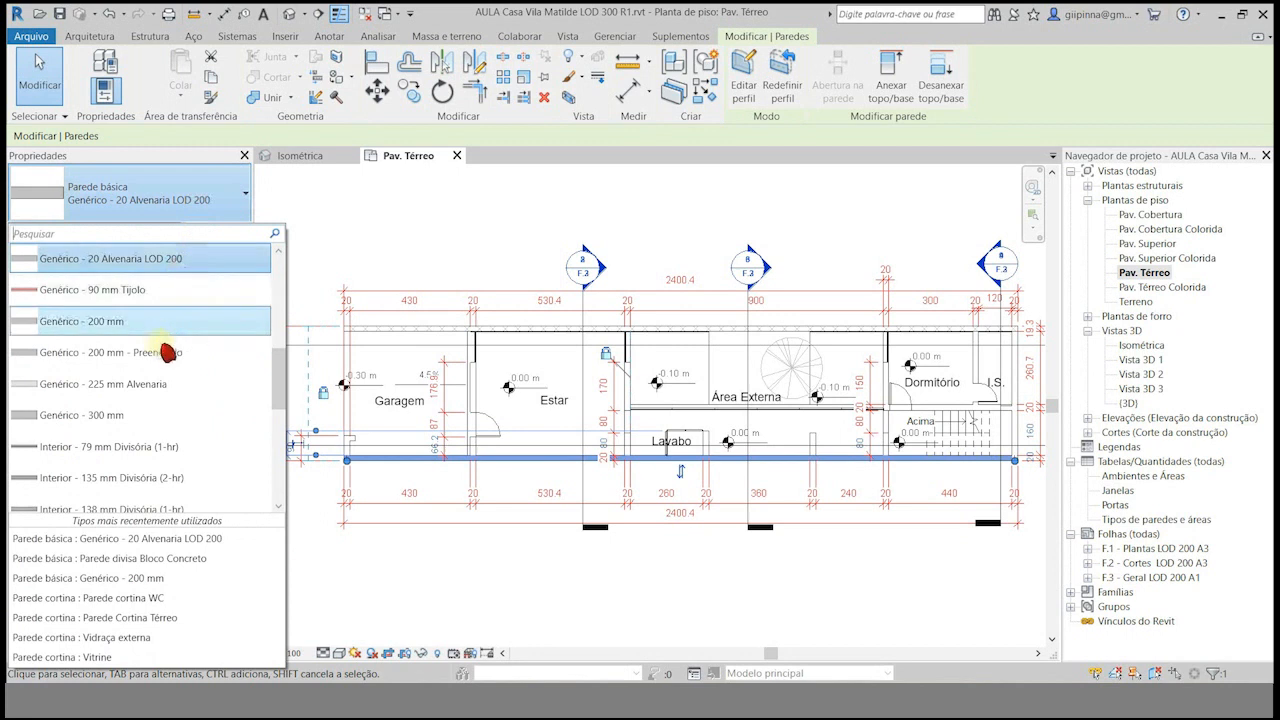
{"action": "scroll", "coordinate": [167, 352], "scroll_direction": "down", "scroll_amount": 3}
{"action": "key", "text": "Escape"}
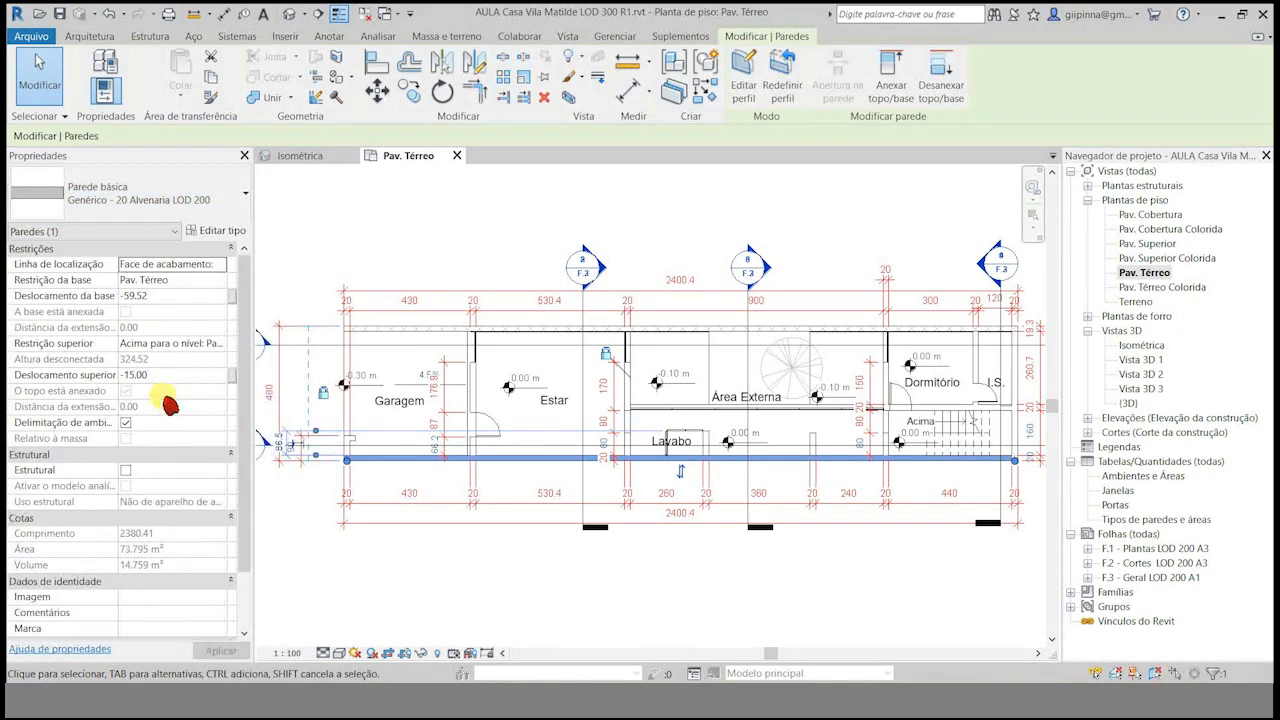
Rename the boundary wall's type as Parede divisa Bloco Concreto LOD 300.
{"action": "left_click", "coordinate": [238, 232]}
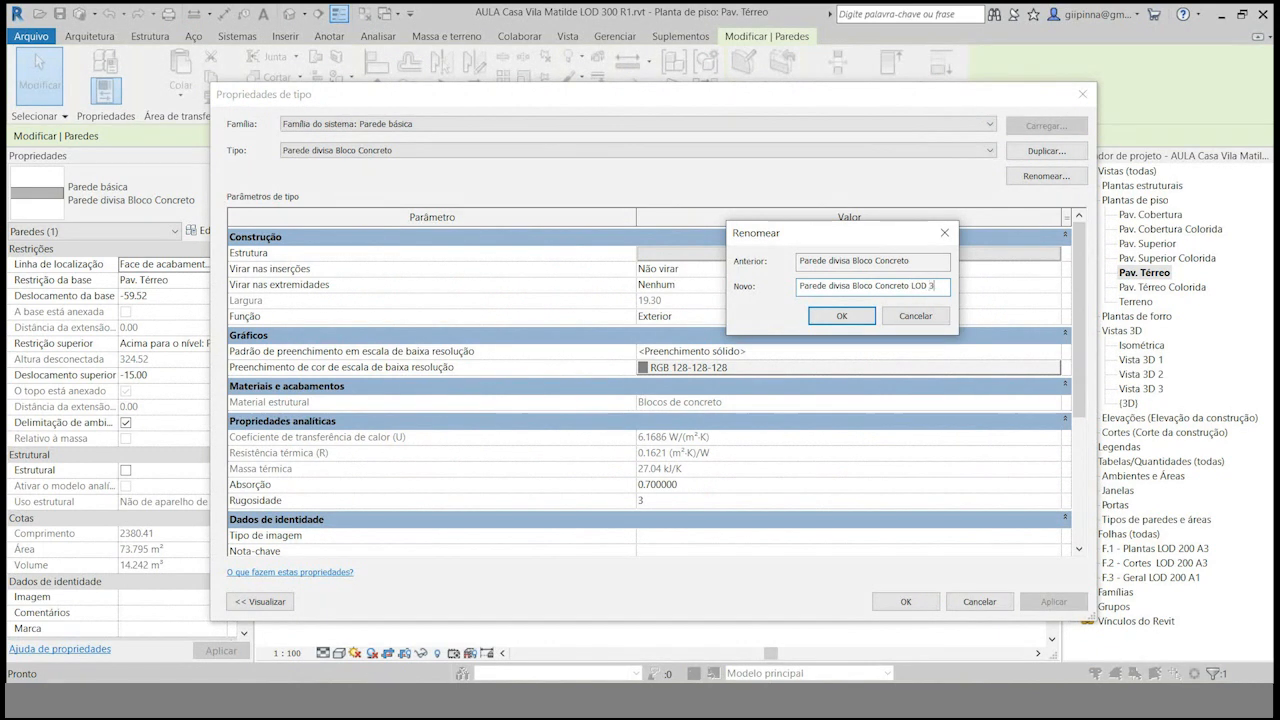
{"action": "key", "text": "Return"}
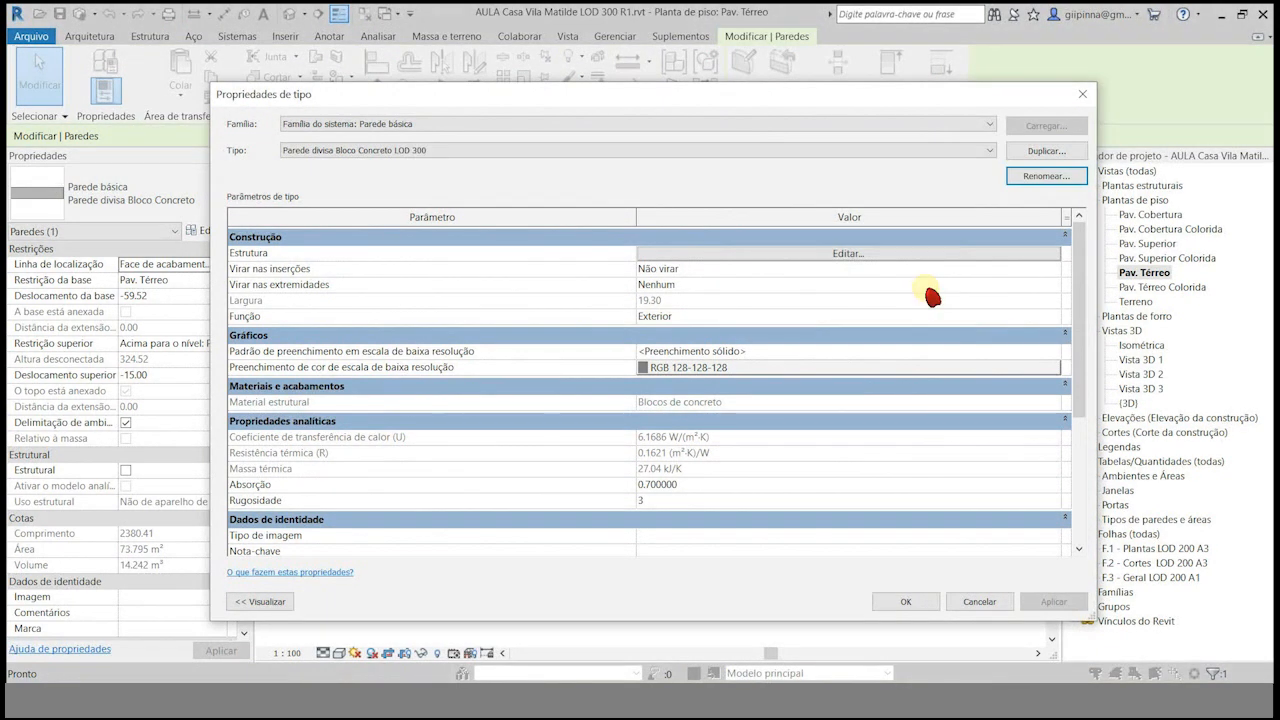
{"action": "left_click", "coordinate": [912, 602]}
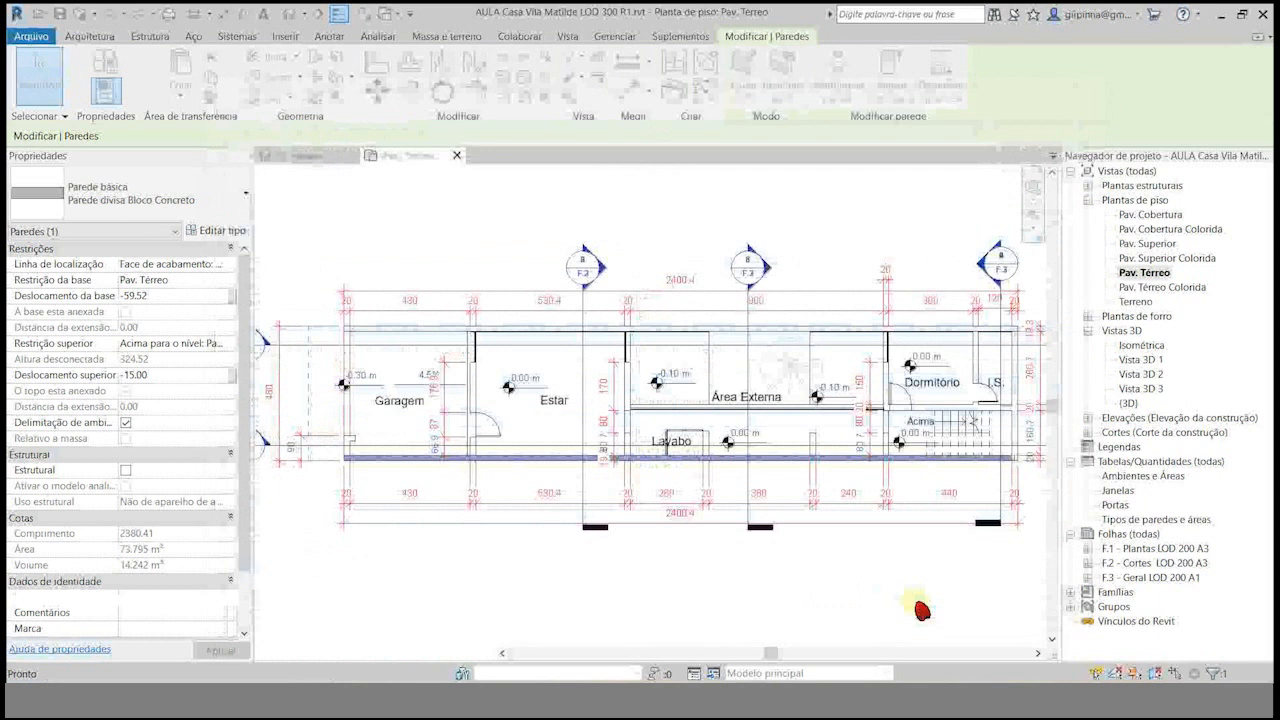
{"action": "left_click", "coordinate": [533, 559]}
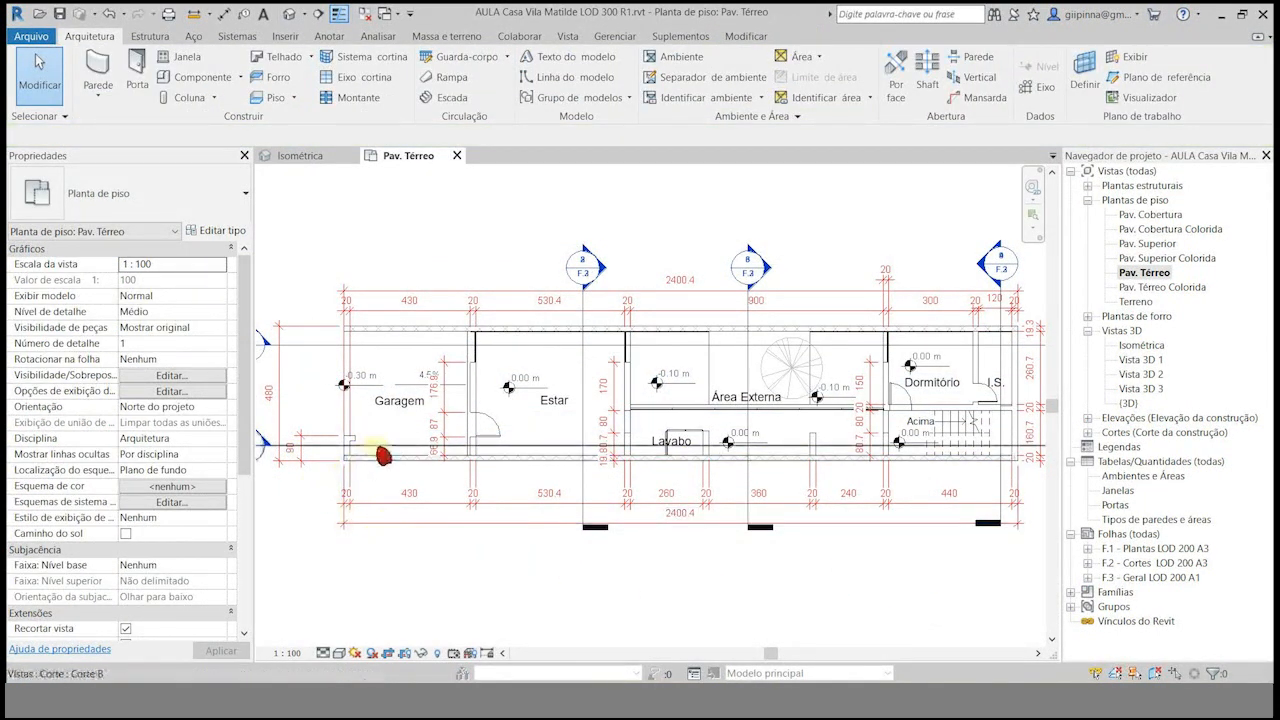
Examine the lower boundary wall's finish layer and its junction with the short front walls at Garagem.
{"action": "scroll", "coordinate": [350, 470], "scroll_direction": "up", "scroll_amount": 5}
{"action": "scroll", "coordinate": [494, 423], "scroll_direction": "down", "scroll_amount": 4}
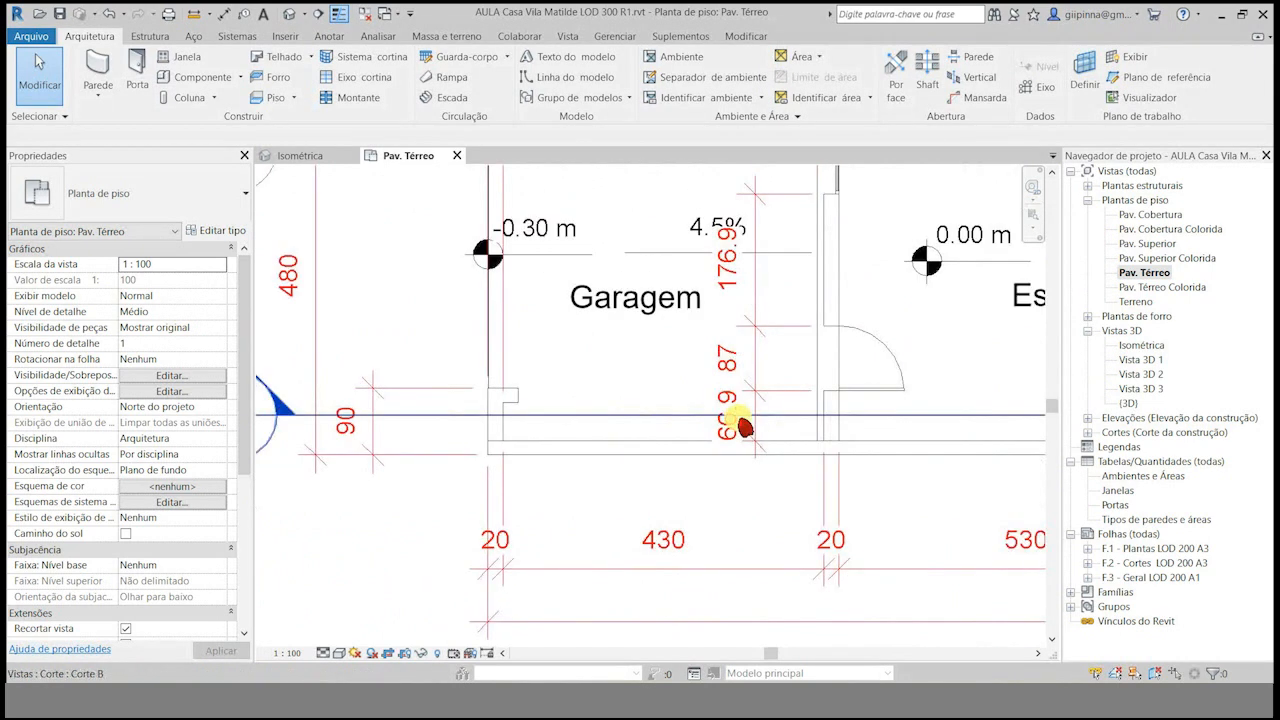
{"action": "scroll", "coordinate": [543, 449], "scroll_direction": "up", "scroll_amount": 6}
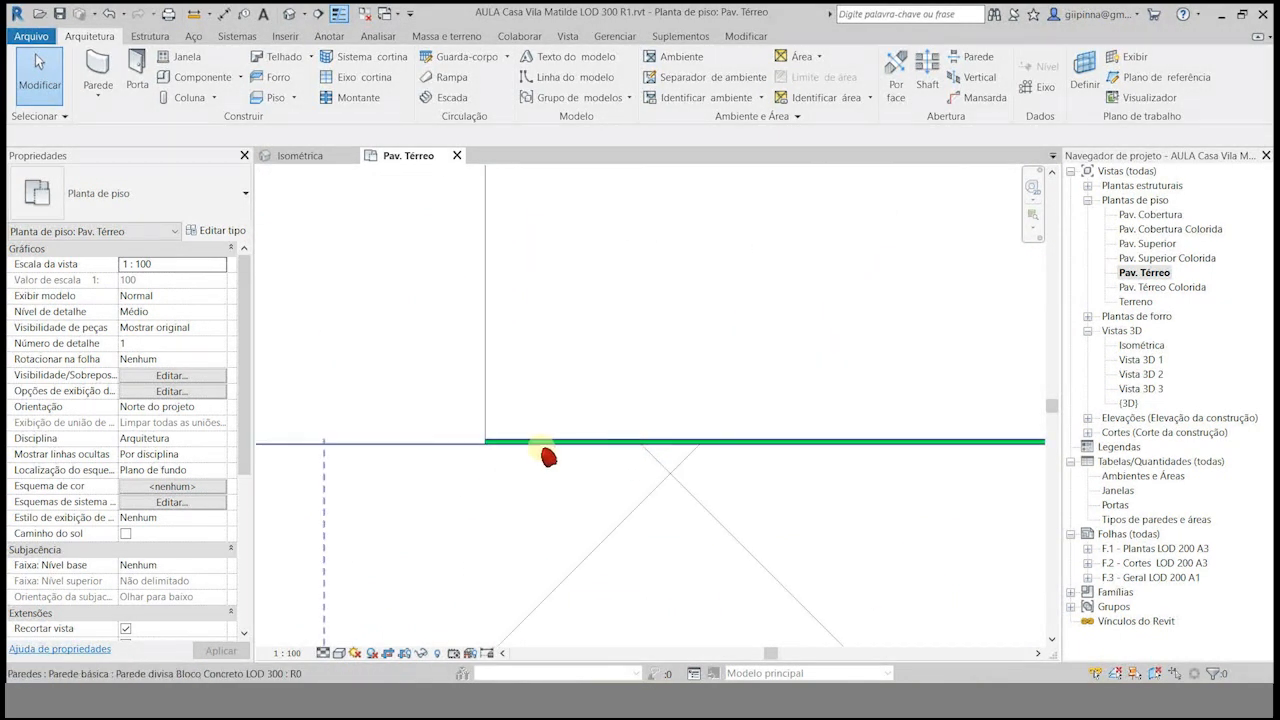
{"action": "scroll", "coordinate": [538, 447], "scroll_direction": "down", "scroll_amount": 4}
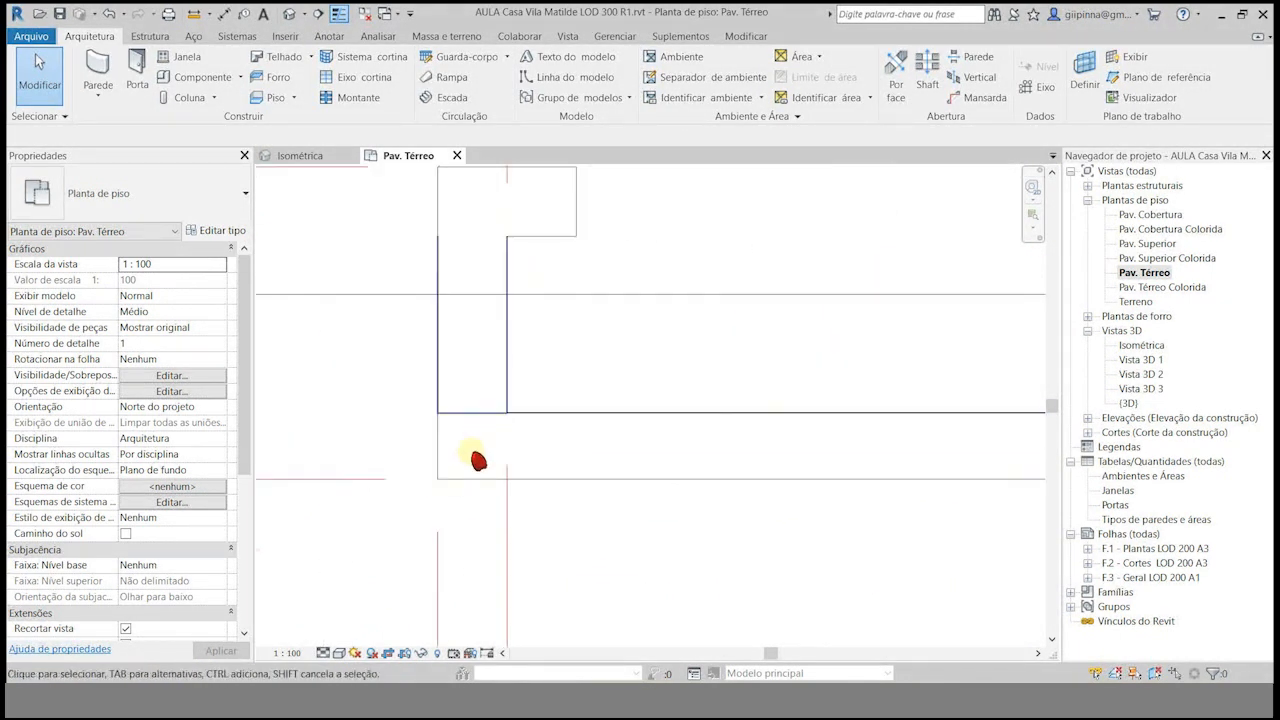
{"action": "left_click", "coordinate": [466, 478]}
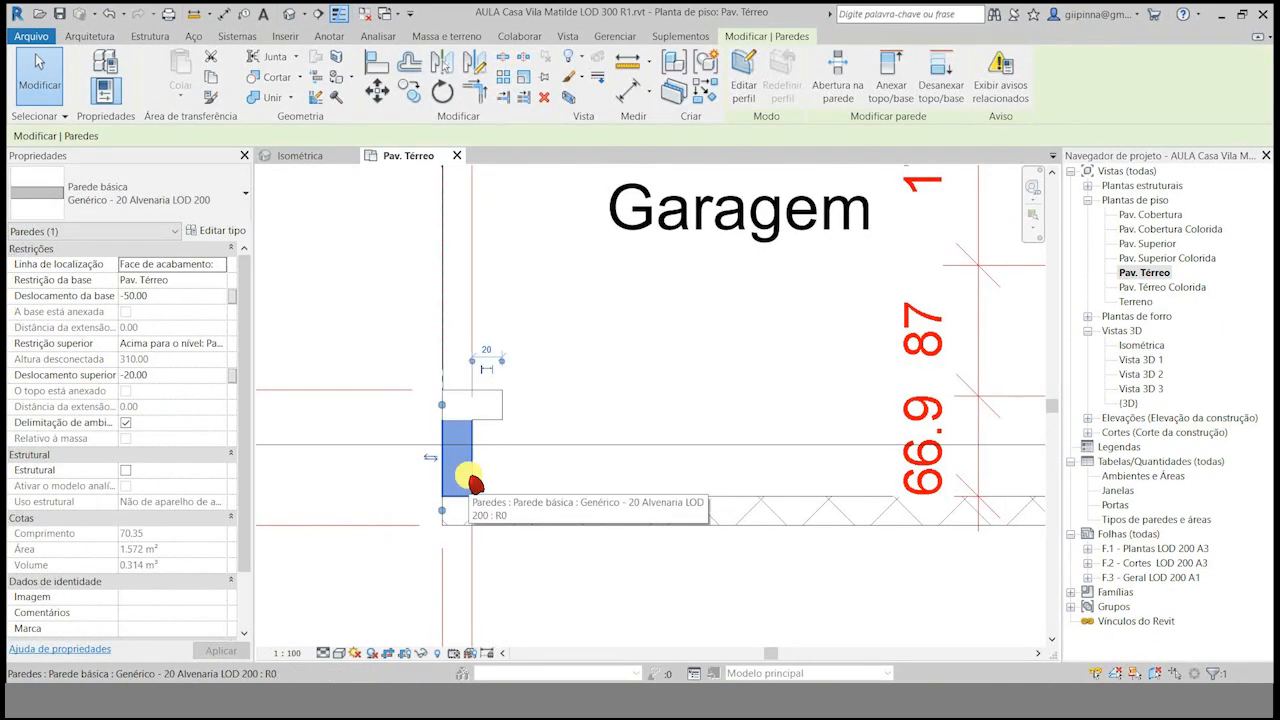
{"action": "left_click", "coordinate": [561, 566]}
{"action": "scroll", "coordinate": [561, 566], "scroll_direction": "down", "scroll_amount": 5}
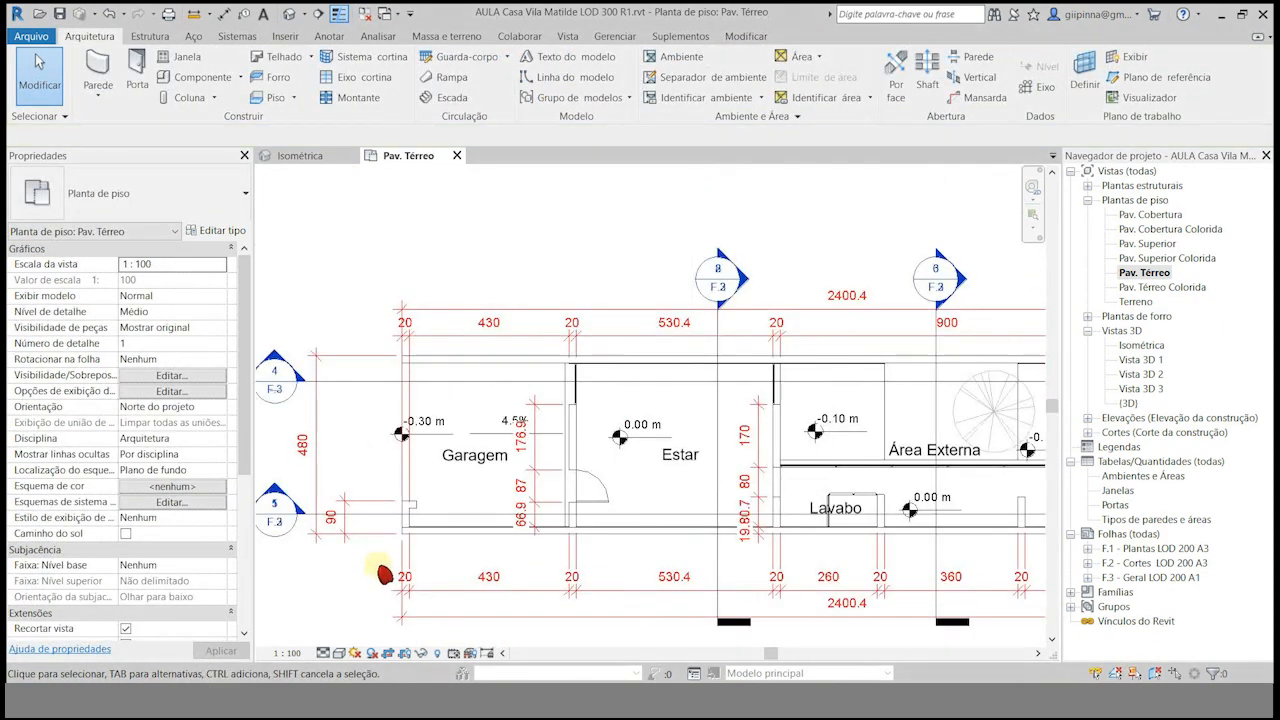
{"action": "scroll", "coordinate": [614, 450], "scroll_direction": "down", "scroll_amount": 4}
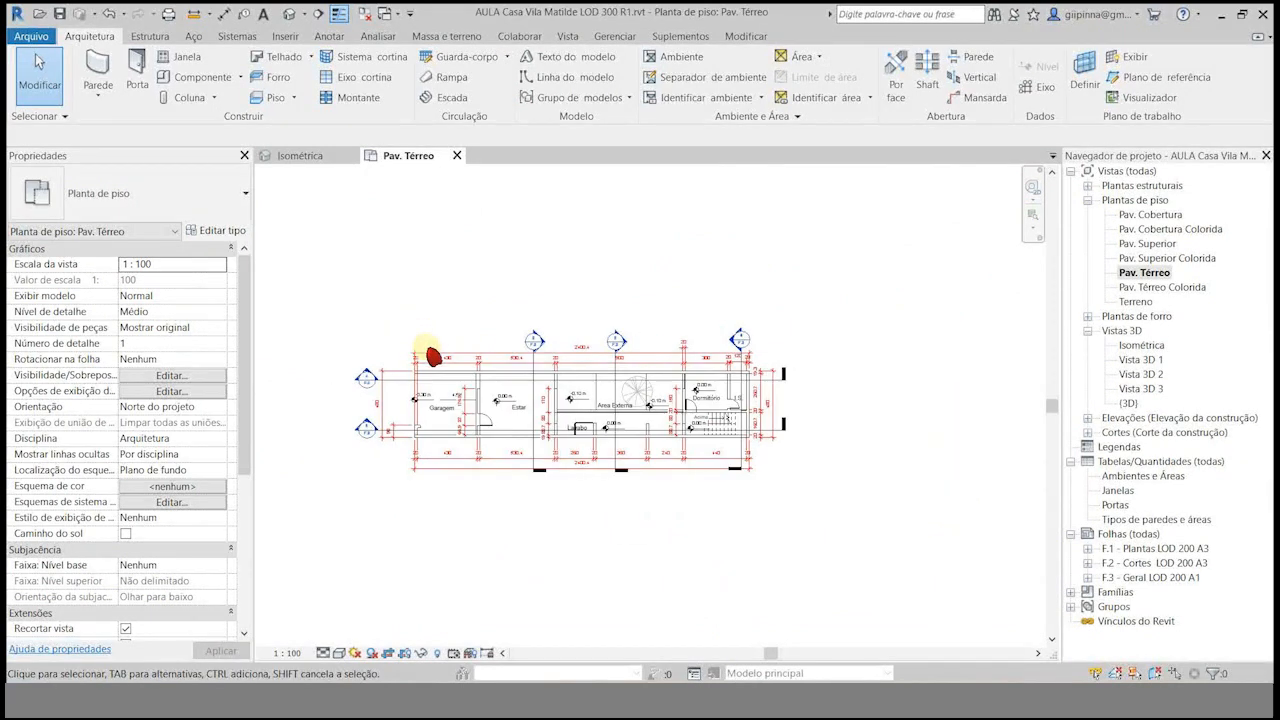
{"action": "scroll", "coordinate": [414, 444], "scroll_direction": "up", "scroll_amount": 5}
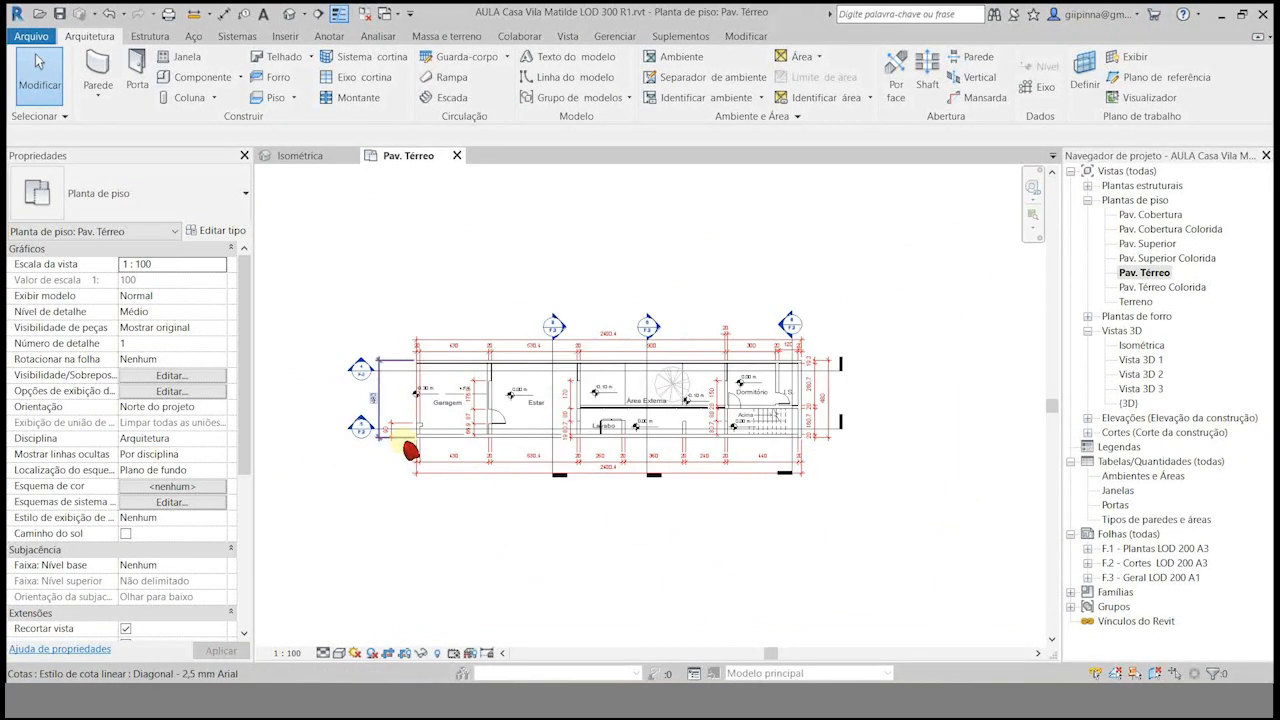
{"action": "scroll", "coordinate": [410, 450], "scroll_direction": "up", "scroll_amount": 4}
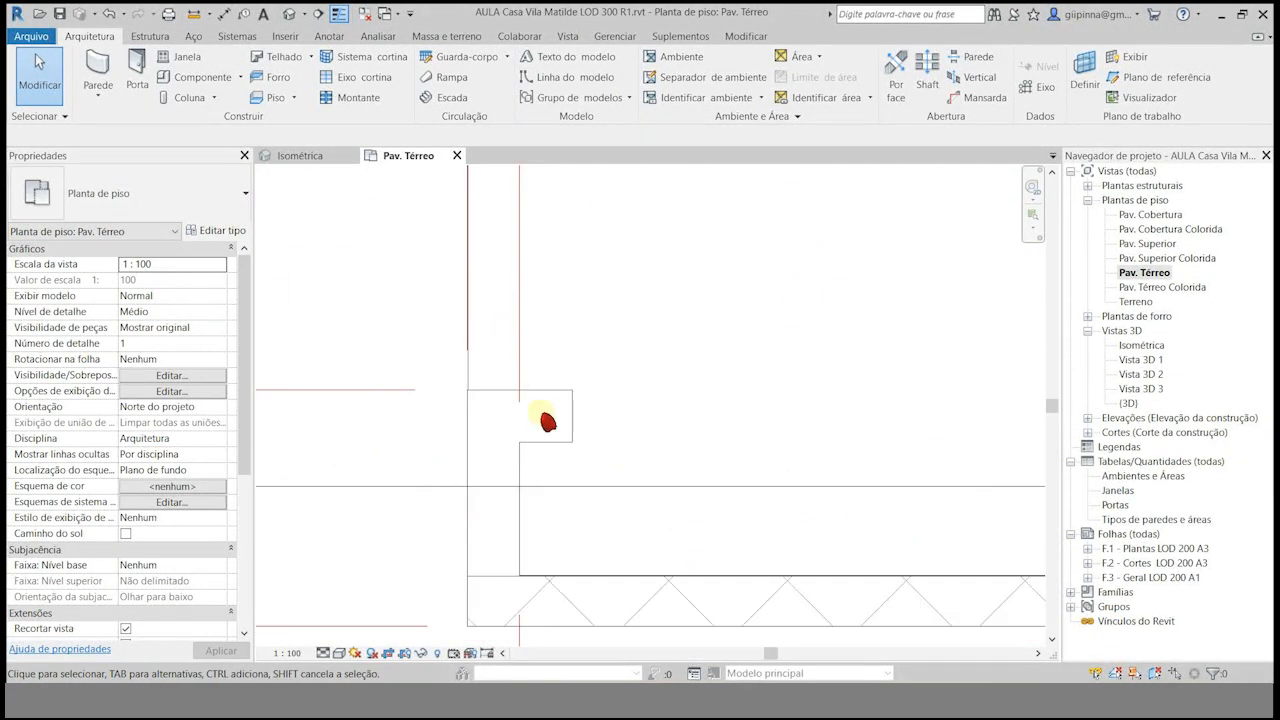
Check the location line of the short front wall at Garagem's lower corner and change its type to Parede divisa Bloco Concreto LOD 300.
{"action": "left_click", "coordinate": [527, 490]}
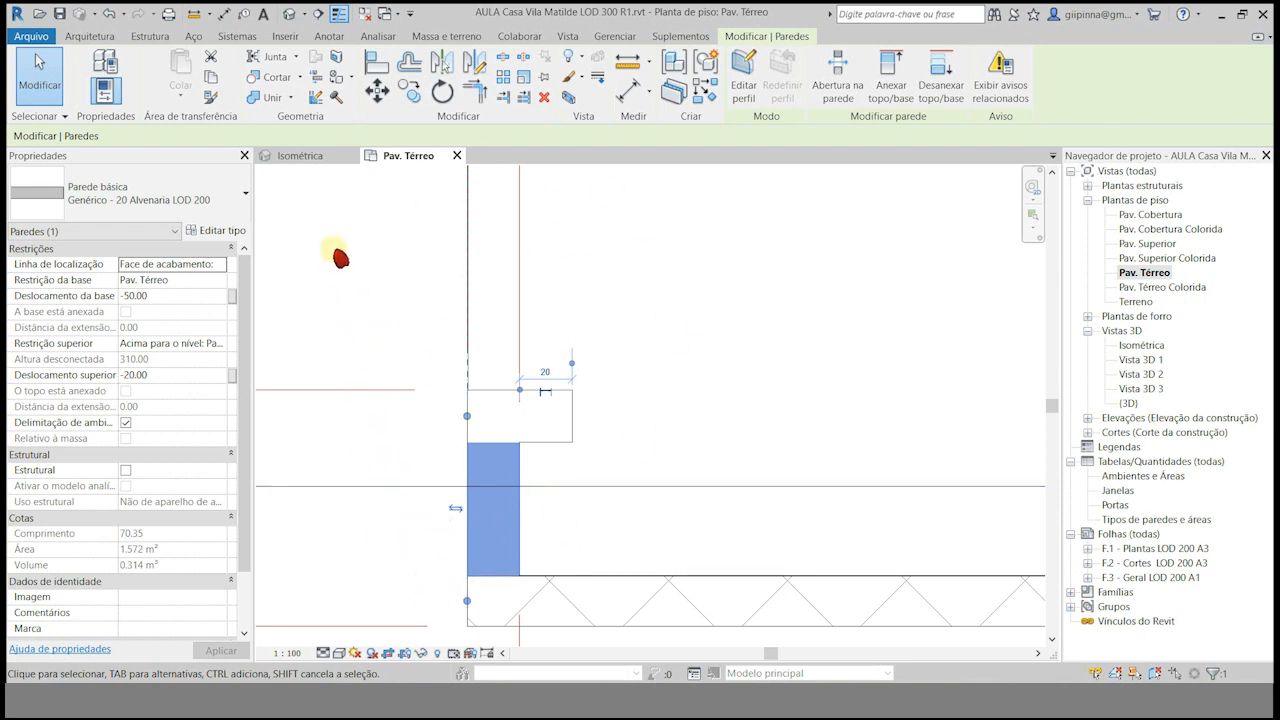
{"action": "left_click_drag", "start_coordinate": [440, 354], "coordinate": [629, 597]}
{"action": "left_click", "coordinate": [623, 437]}
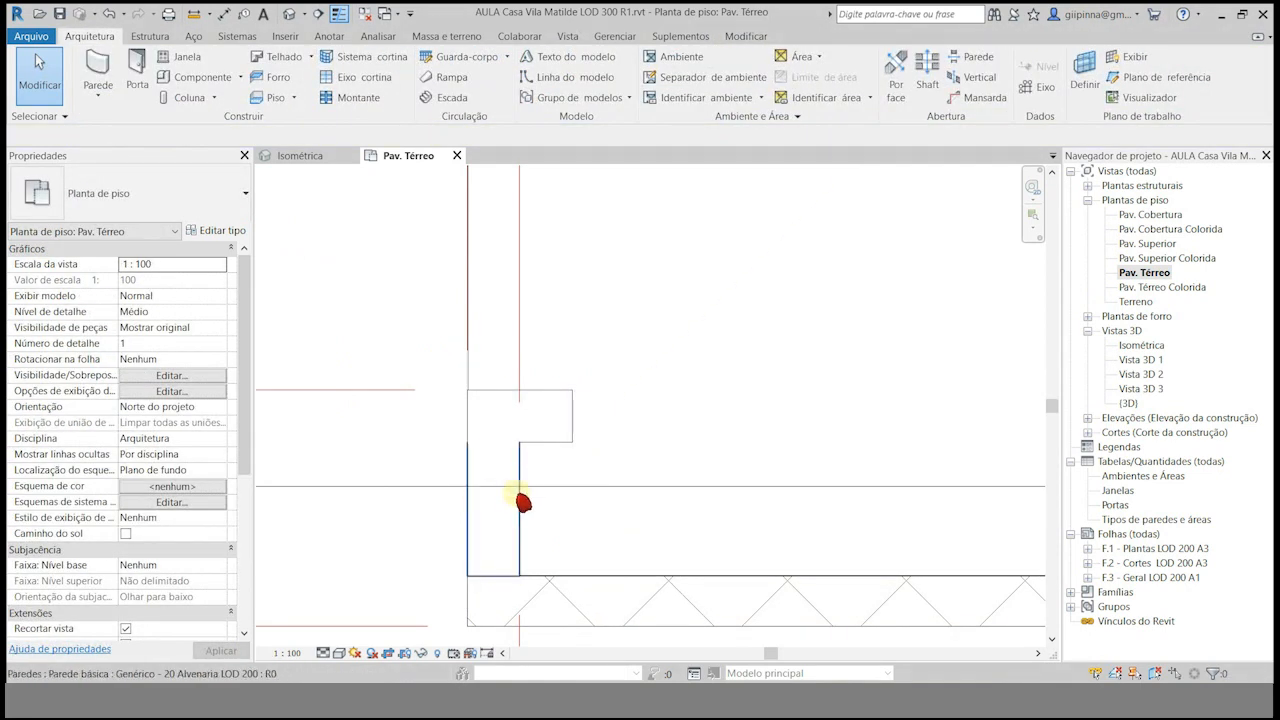
{"action": "left_click", "coordinate": [521, 522]}
{"action": "left_click", "coordinate": [199, 260]}
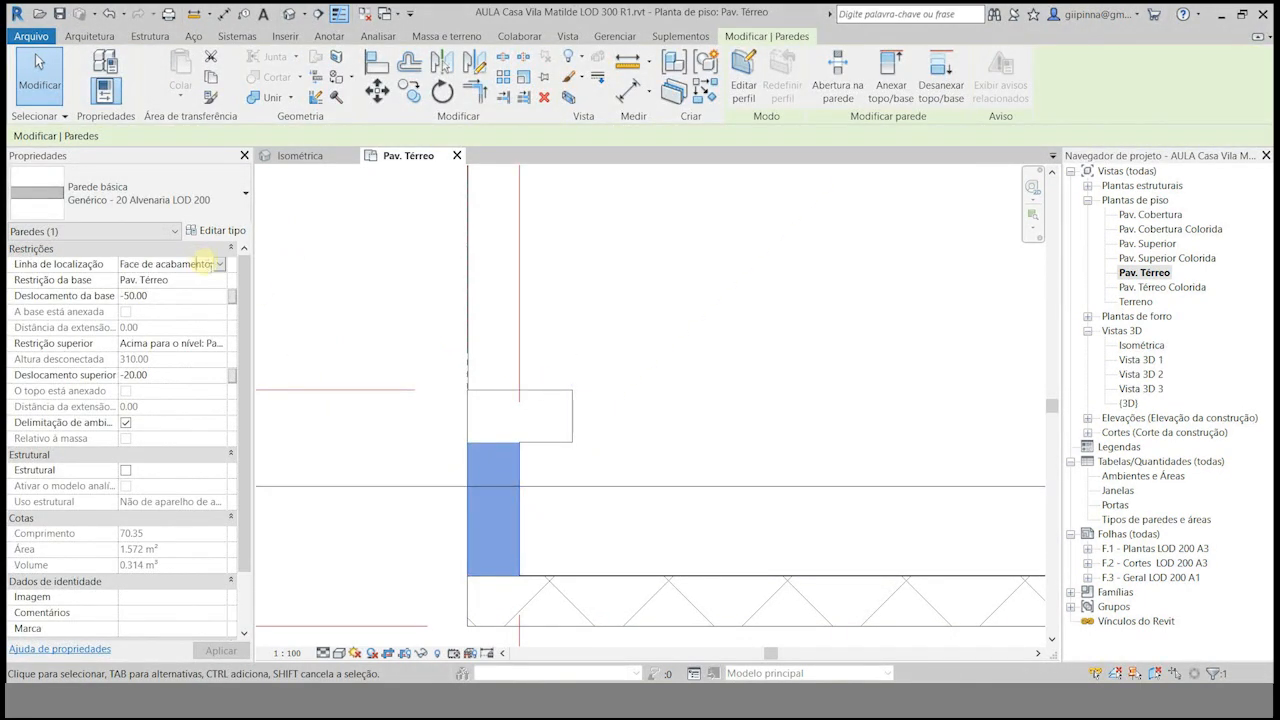
{"action": "left_click", "coordinate": [205, 263]}
{"action": "left_click", "coordinate": [443, 480]}
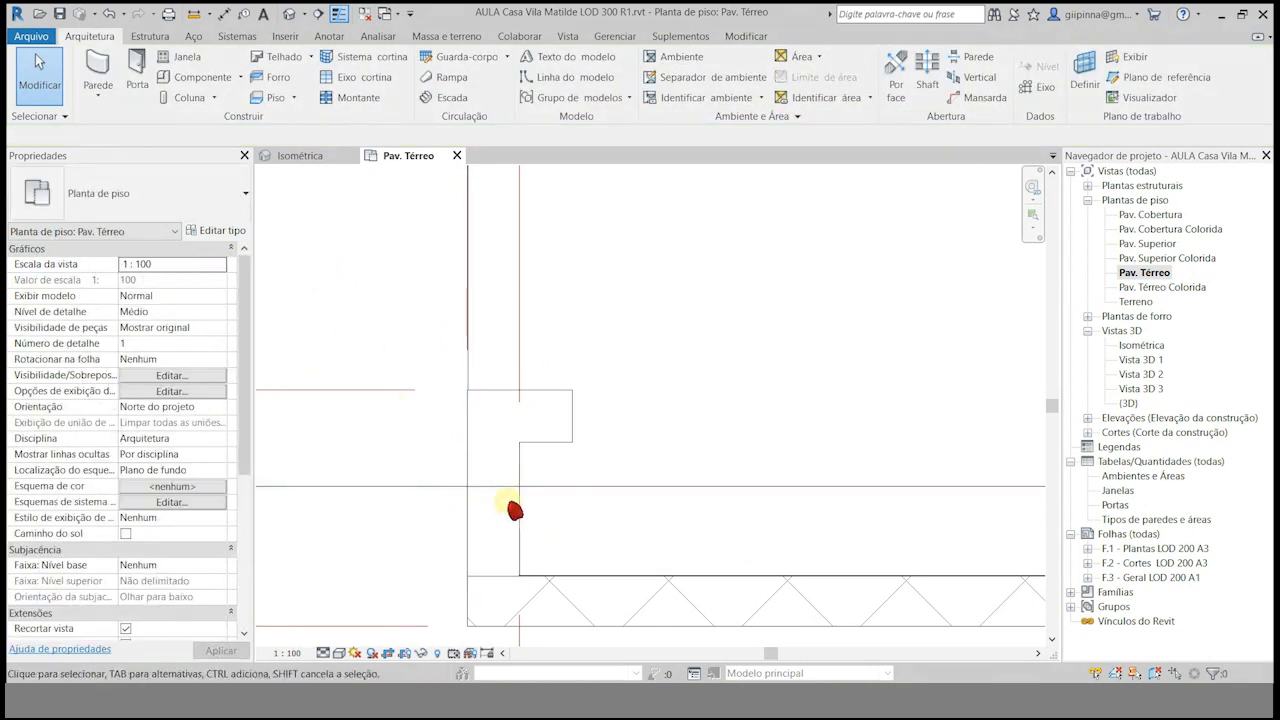
{"action": "left_click", "coordinate": [514, 511]}
{"action": "left_click", "coordinate": [246, 201]}
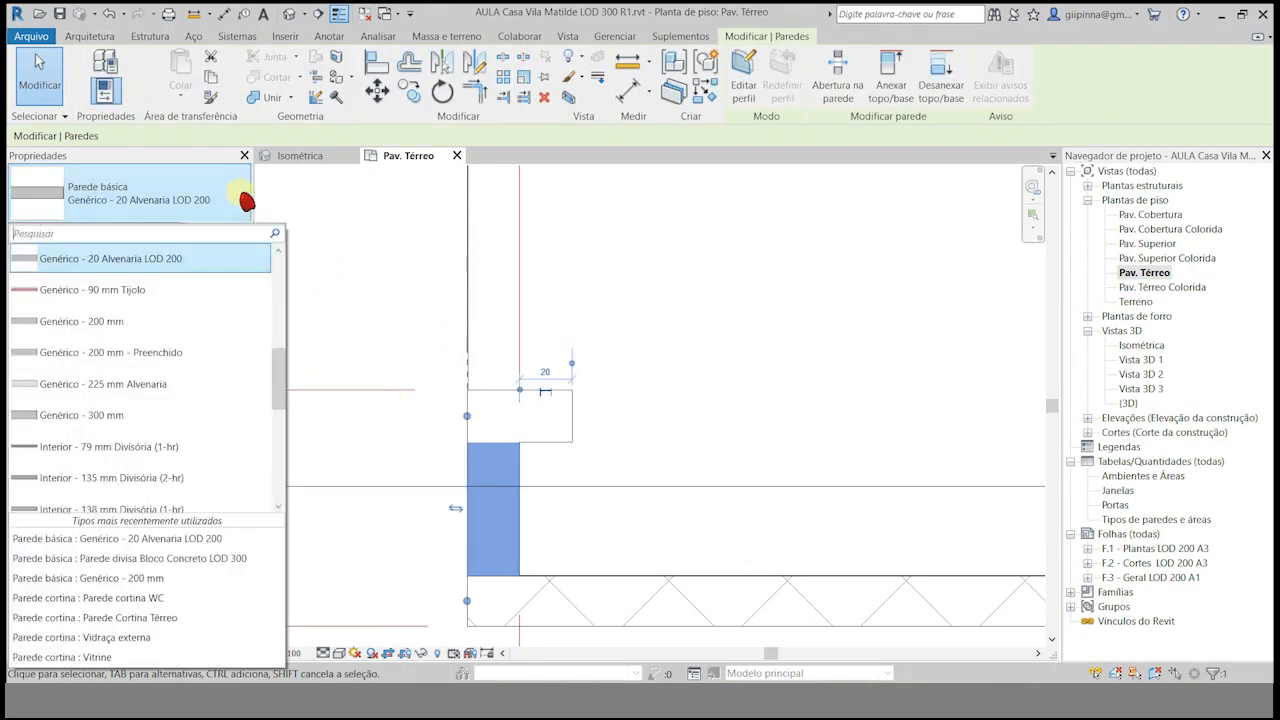
Check the location line of the small return wall at Garagem's front and change its type to Parede divisa Bloco Concreto LOD 300.
{"action": "left_click", "coordinate": [566, 404]}
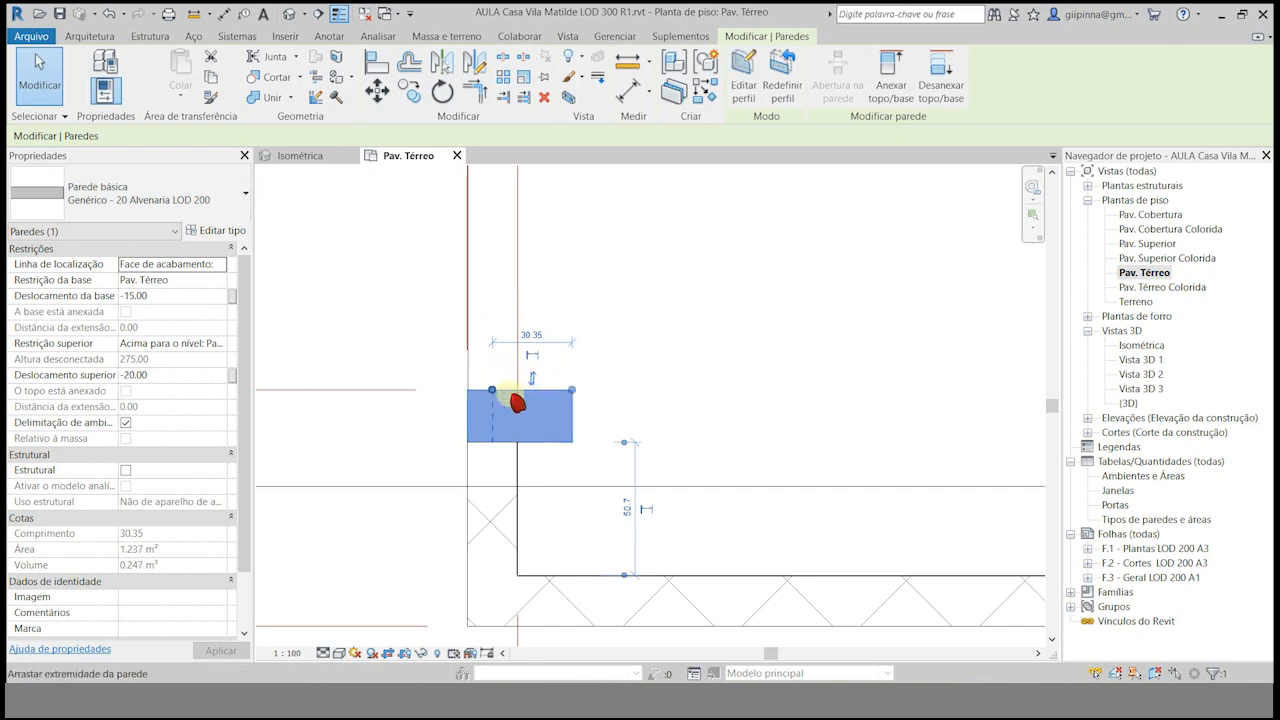
{"action": "left_click", "coordinate": [228, 266]}
{"action": "left_click", "coordinate": [224, 265]}
{"action": "left_click", "coordinate": [223, 264]}
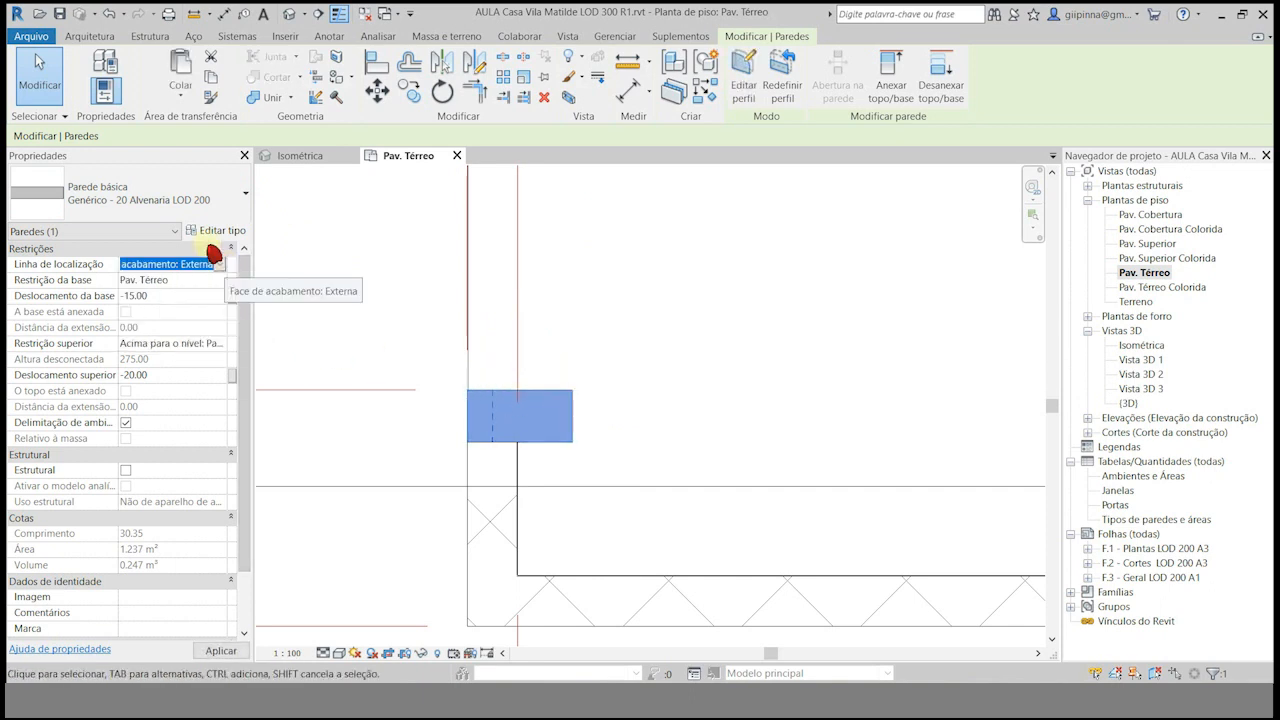
{"action": "left_click", "coordinate": [218, 175]}
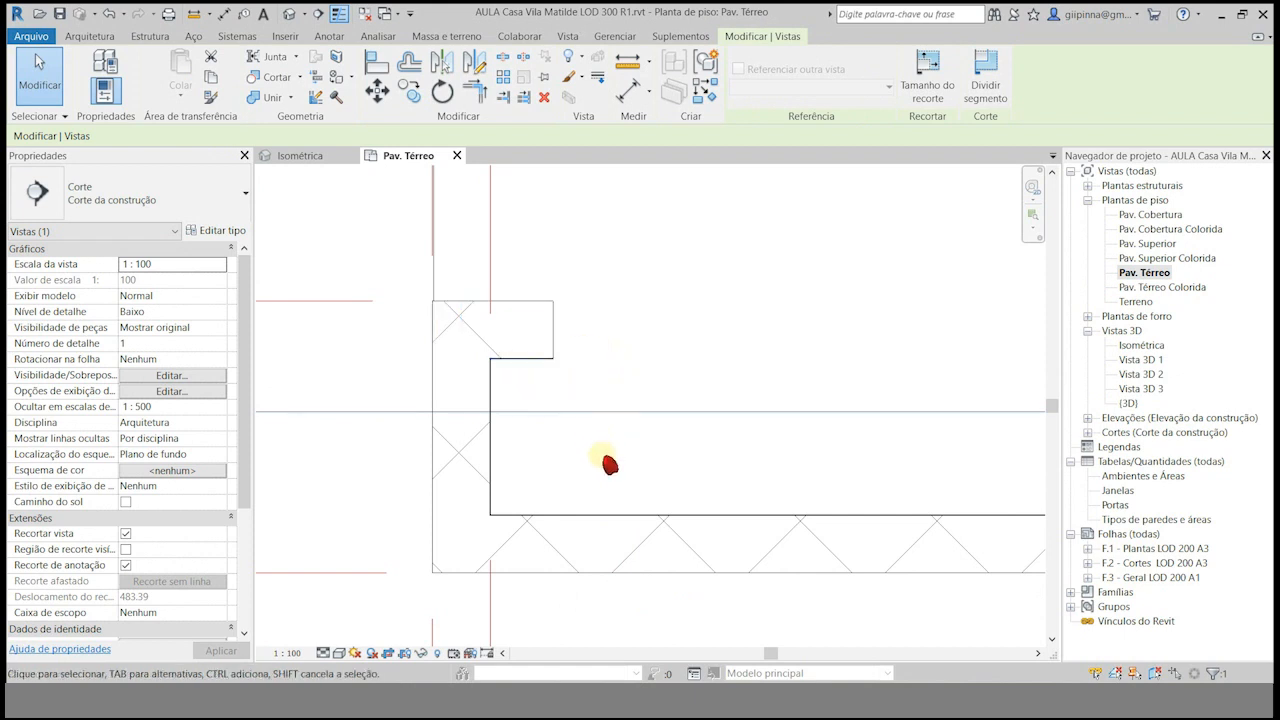
Inspect the finish faces and junctions of the return wall and short front wall at Garagem's lower corner.
{"action": "scroll", "coordinate": [511, 457], "scroll_direction": "up", "scroll_amount": 3}
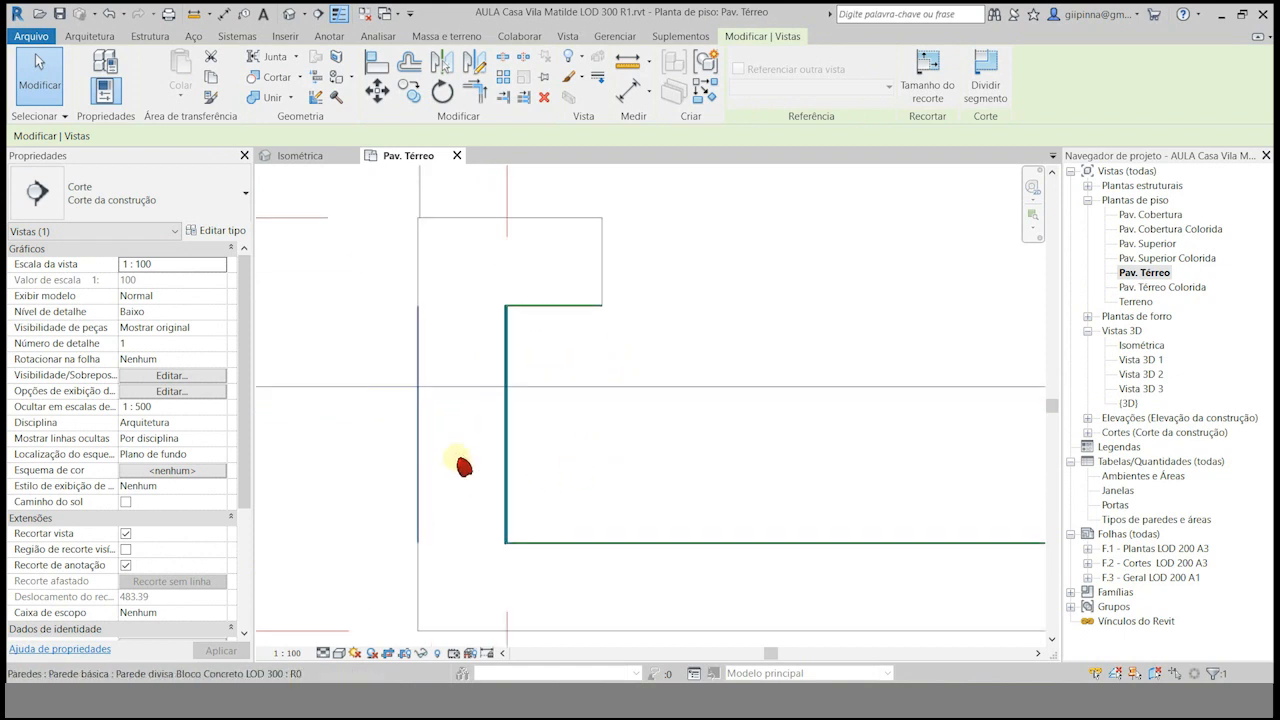
{"action": "left_click", "coordinate": [608, 240]}
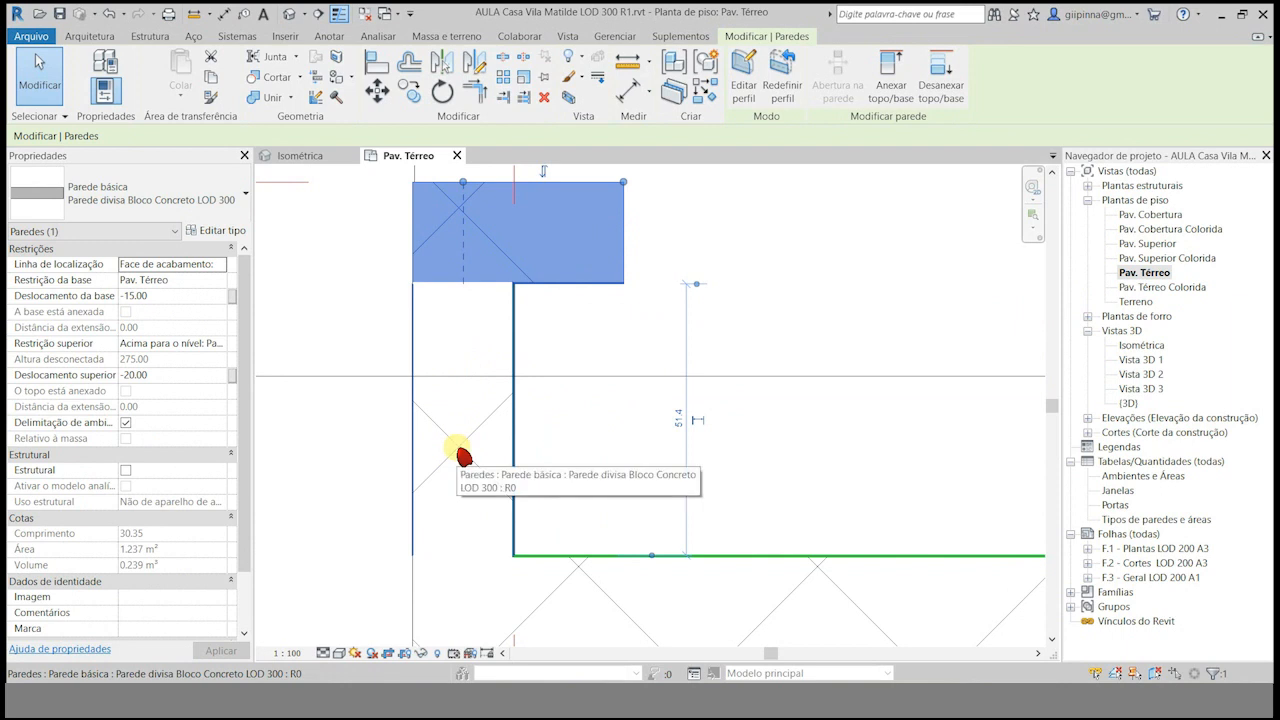
{"action": "left_click", "coordinate": [777, 268]}
{"action": "scroll", "coordinate": [609, 471], "scroll_direction": "down", "scroll_amount": 2}
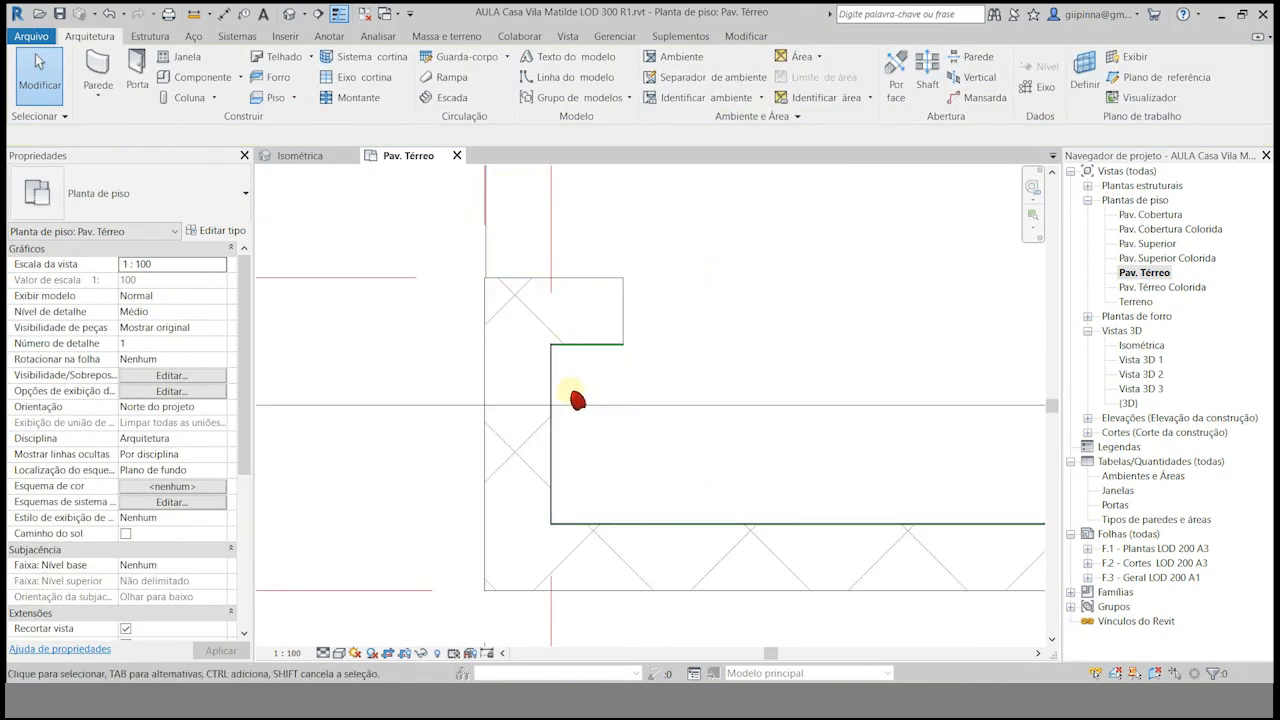
{"action": "left_click", "coordinate": [621, 300]}
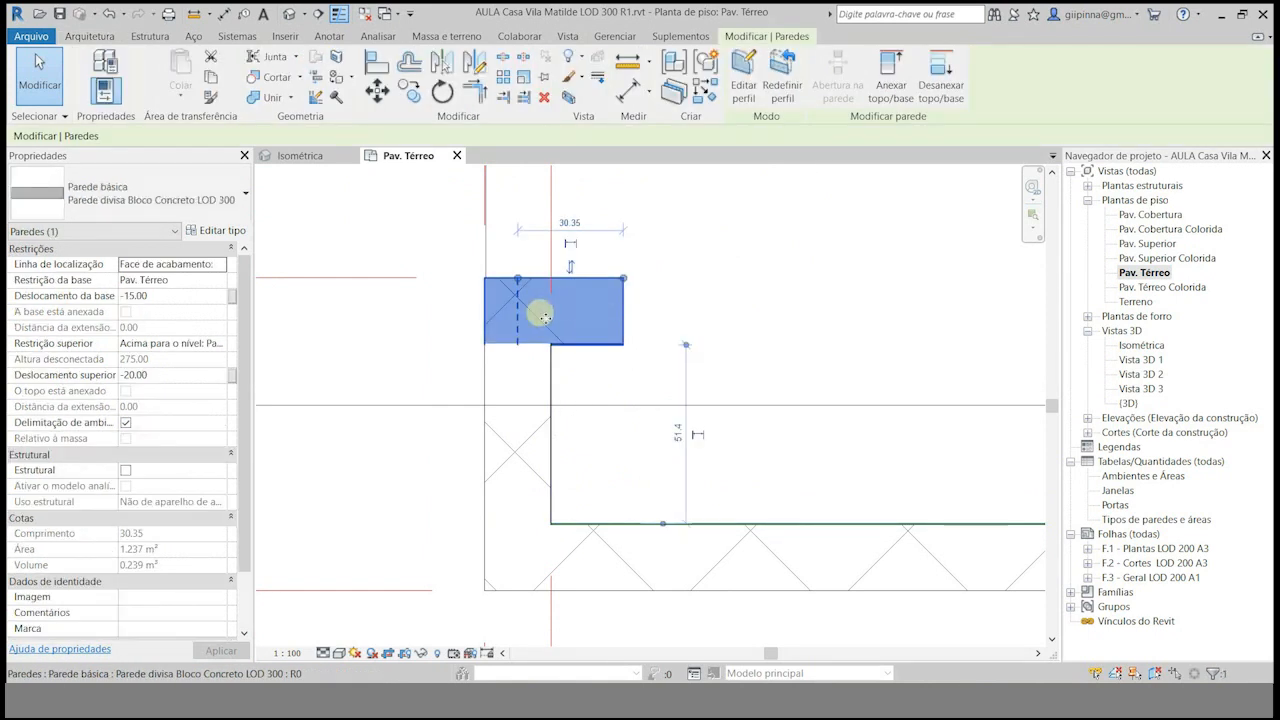
Duplicate the type of the small return wall at Garagem's front as Parede Externa Bloco Concreto LOD 301.
{"action": "left_click", "coordinate": [217, 230]}
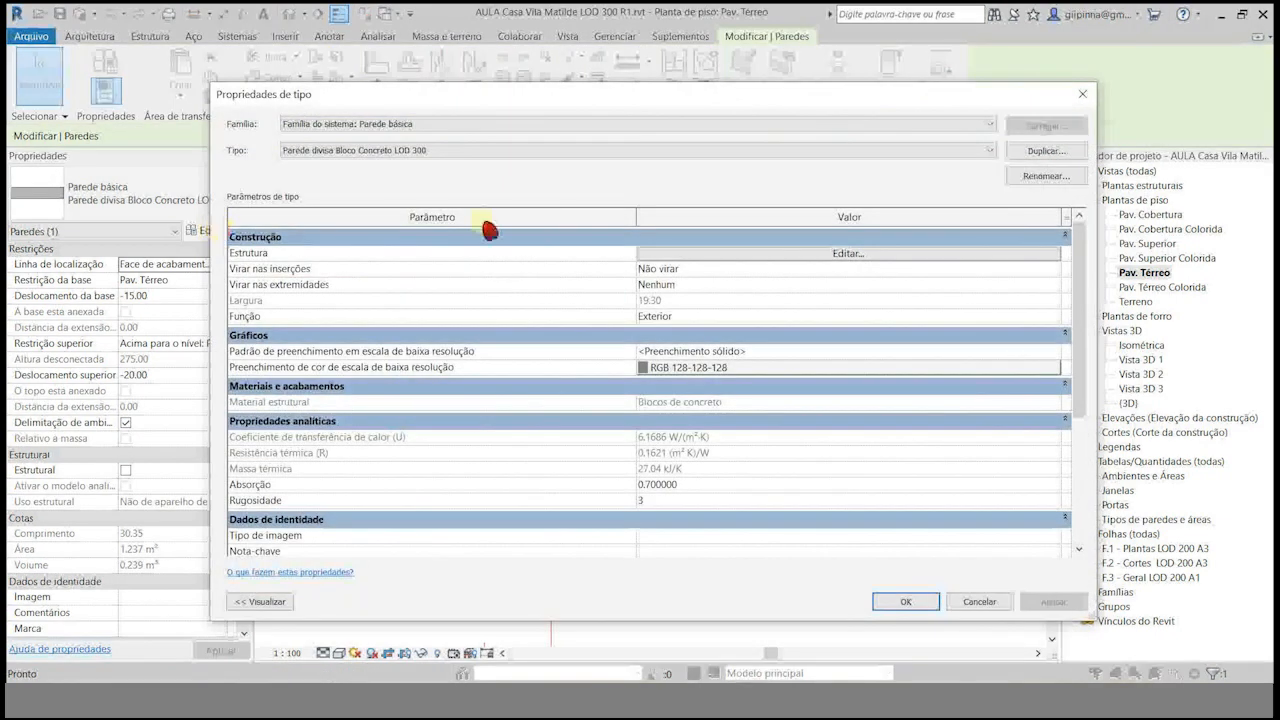
{"action": "left_click", "coordinate": [1046, 152]}
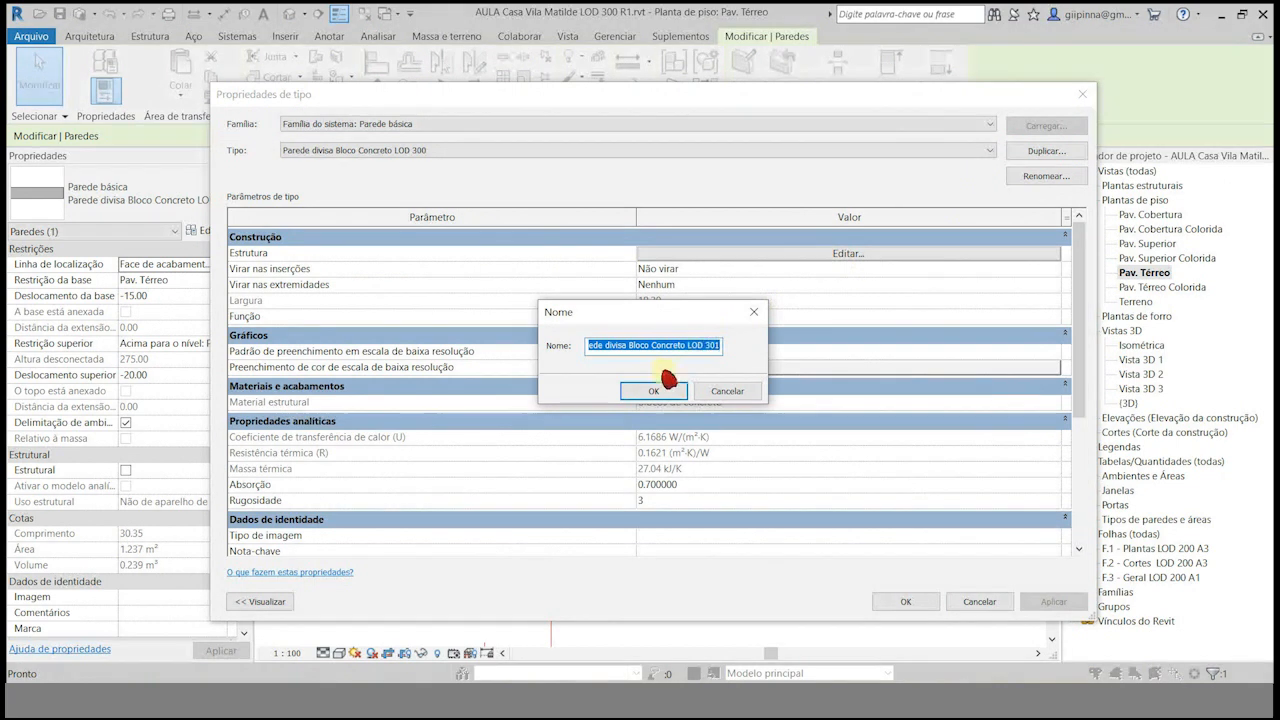
{"action": "left_click", "coordinate": [738, 391]}
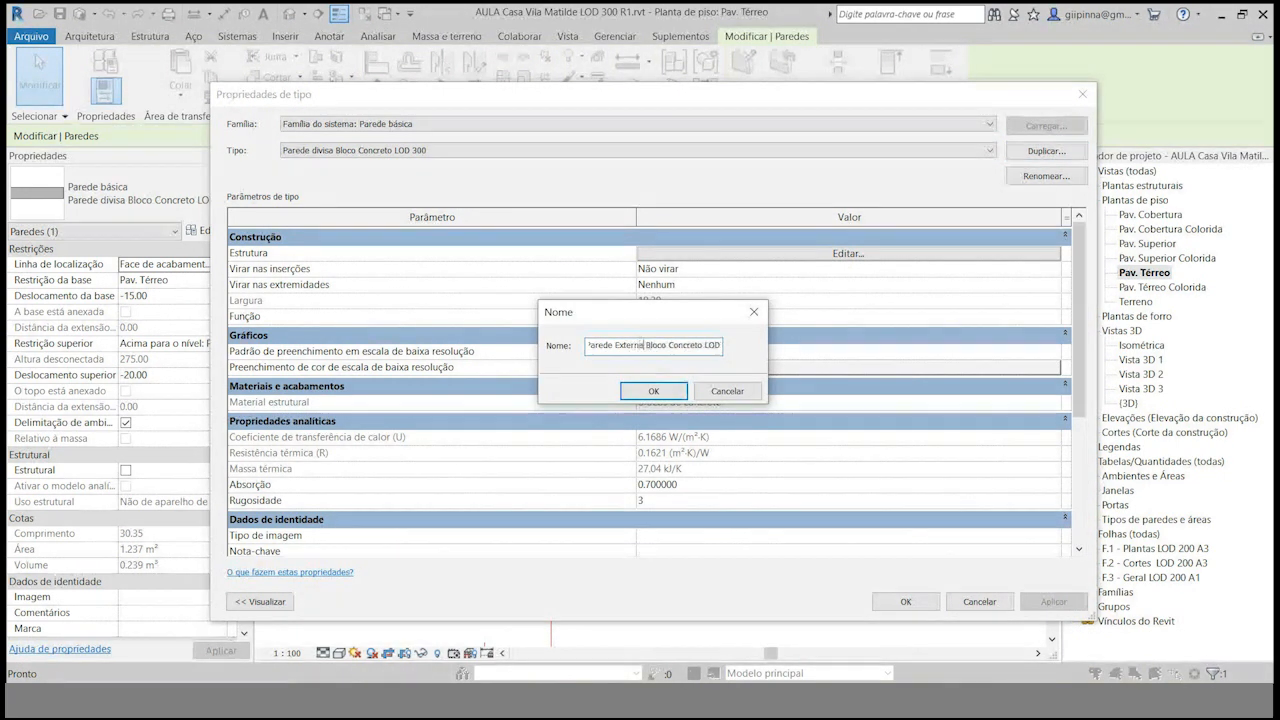
{"action": "left_click", "coordinate": [648, 390]}
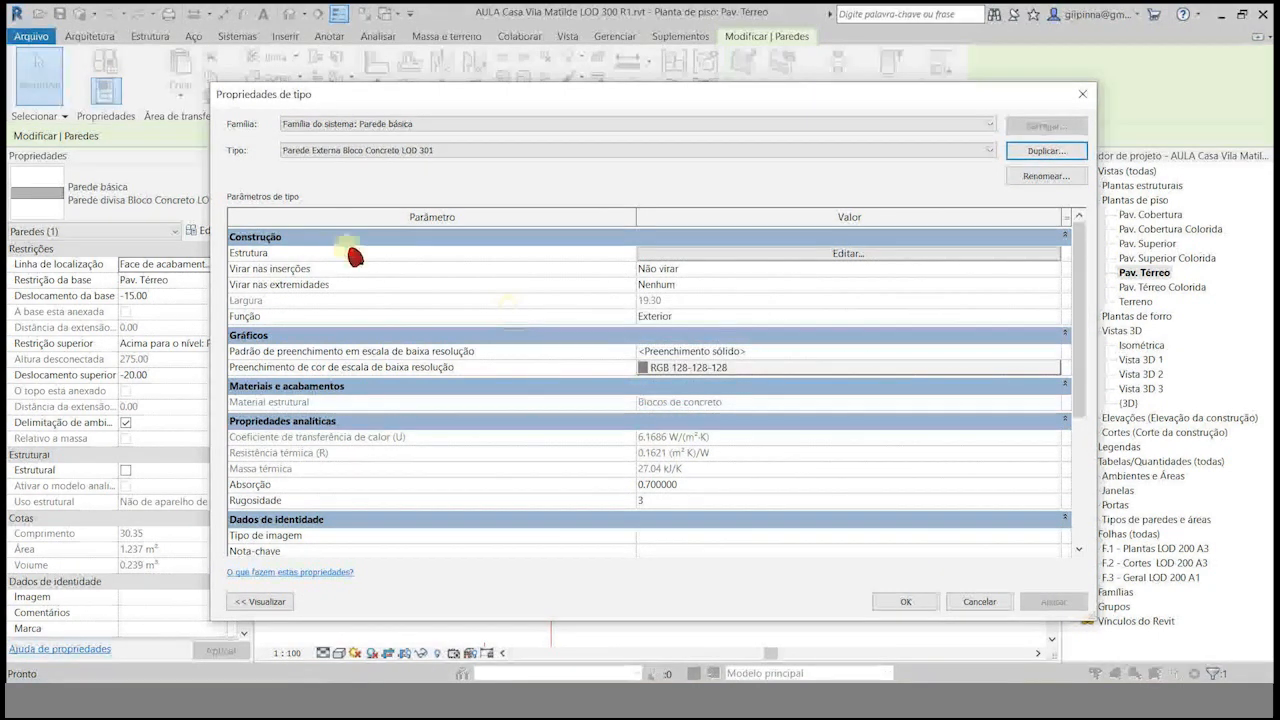
Add an exterior-side layer to the new wall type with function Acabamento 1 [4], material Resina and thickness 0.30.
{"action": "left_click", "coordinate": [682, 253]}
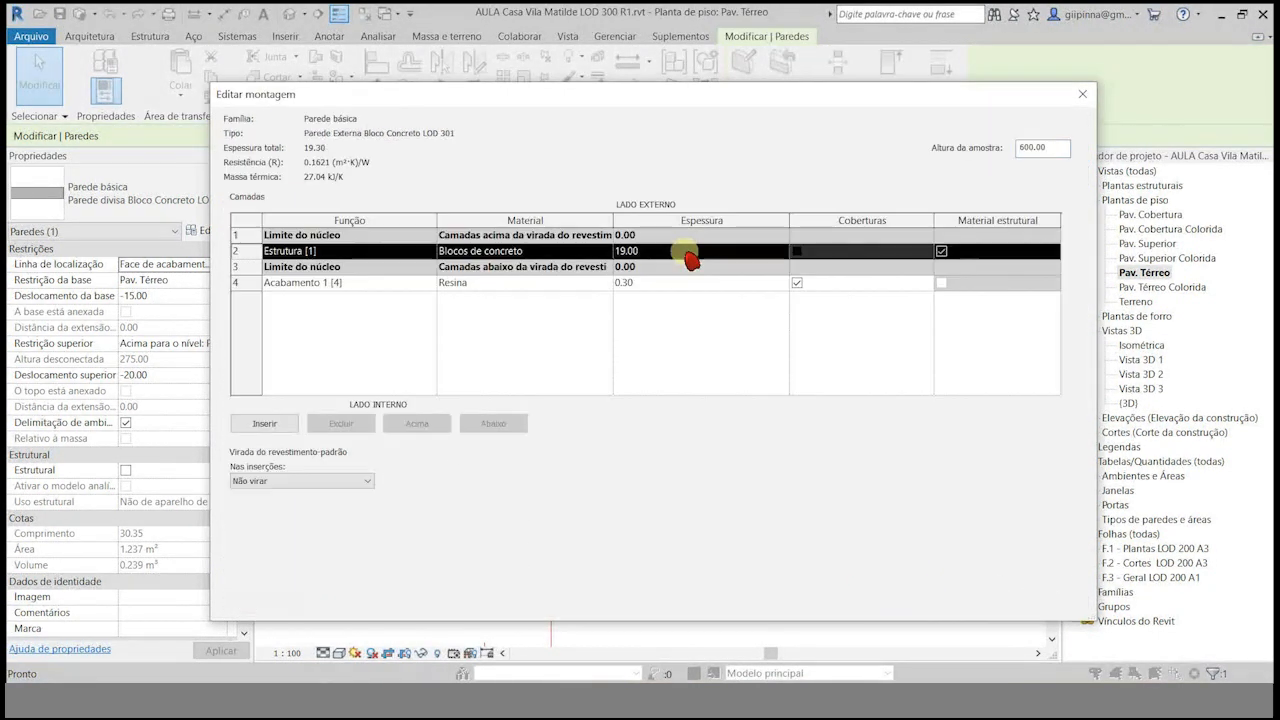
{"action": "left_click", "coordinate": [270, 424]}
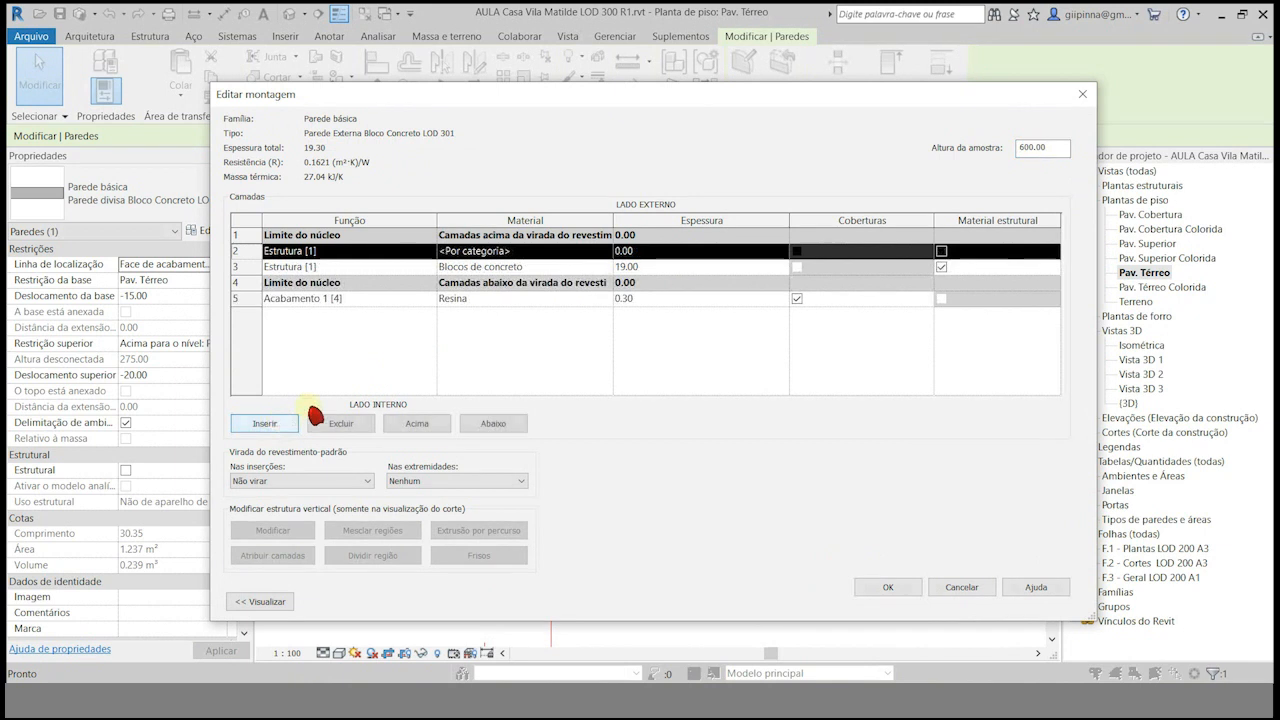
{"action": "left_click", "coordinate": [418, 424]}
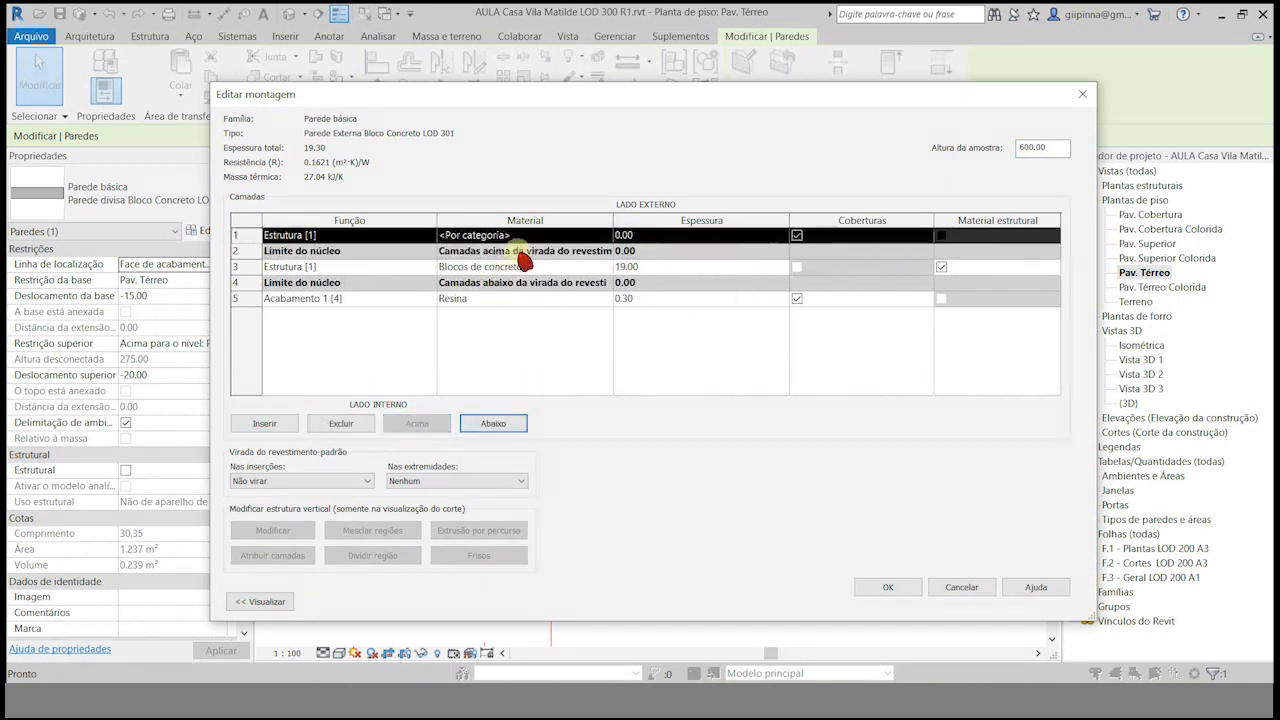
{"action": "left_click", "coordinate": [432, 238]}
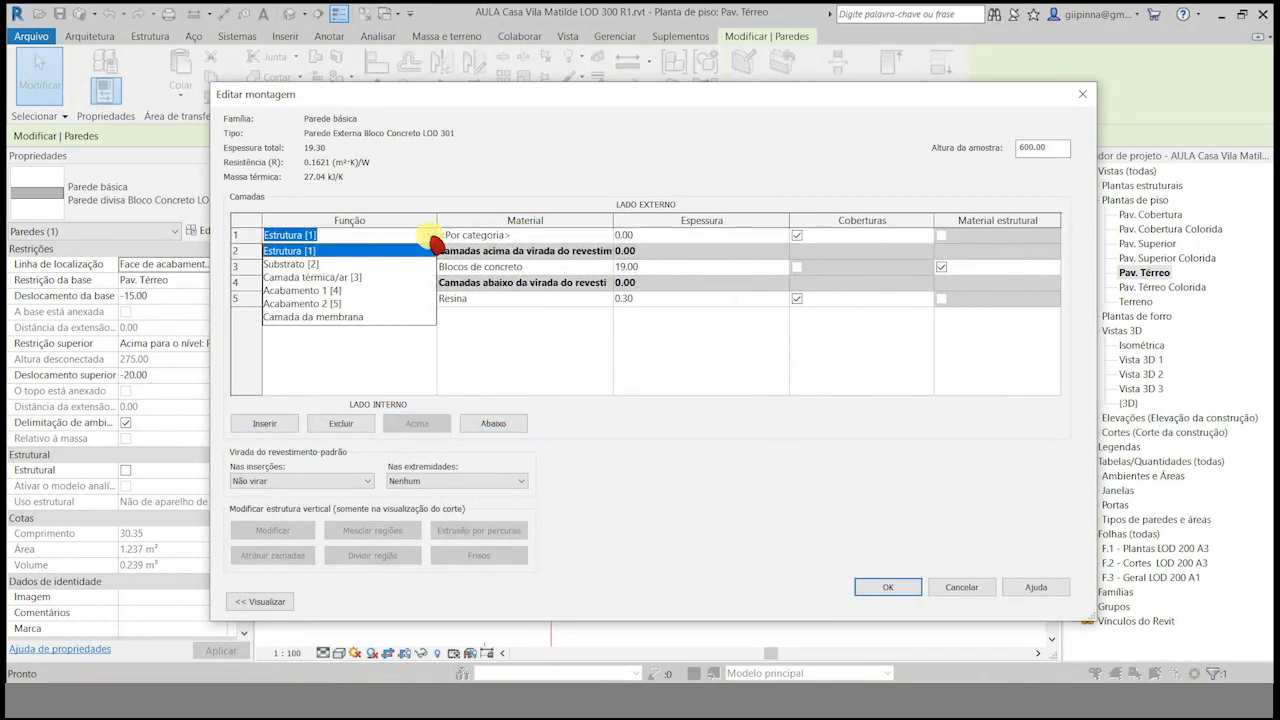
{"action": "left_click", "coordinate": [318, 291]}
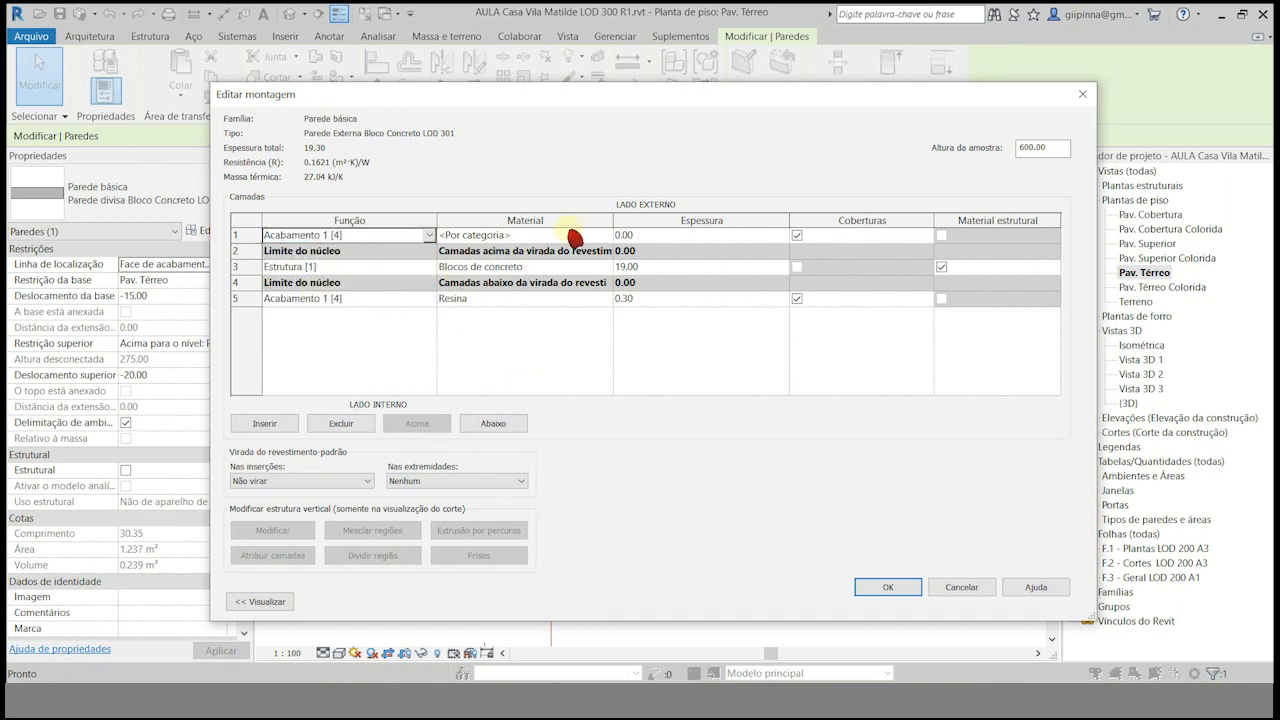
{"action": "left_click", "coordinate": [604, 236]}
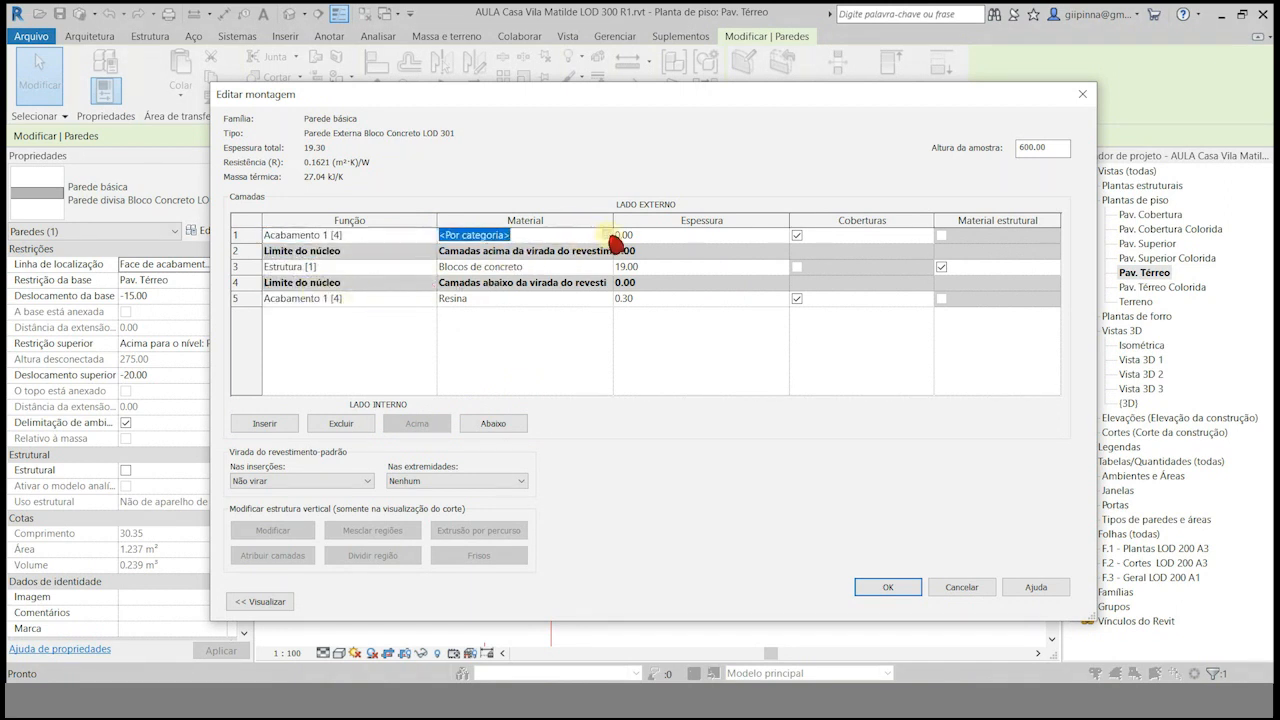
{"action": "left_click", "coordinate": [606, 235]}
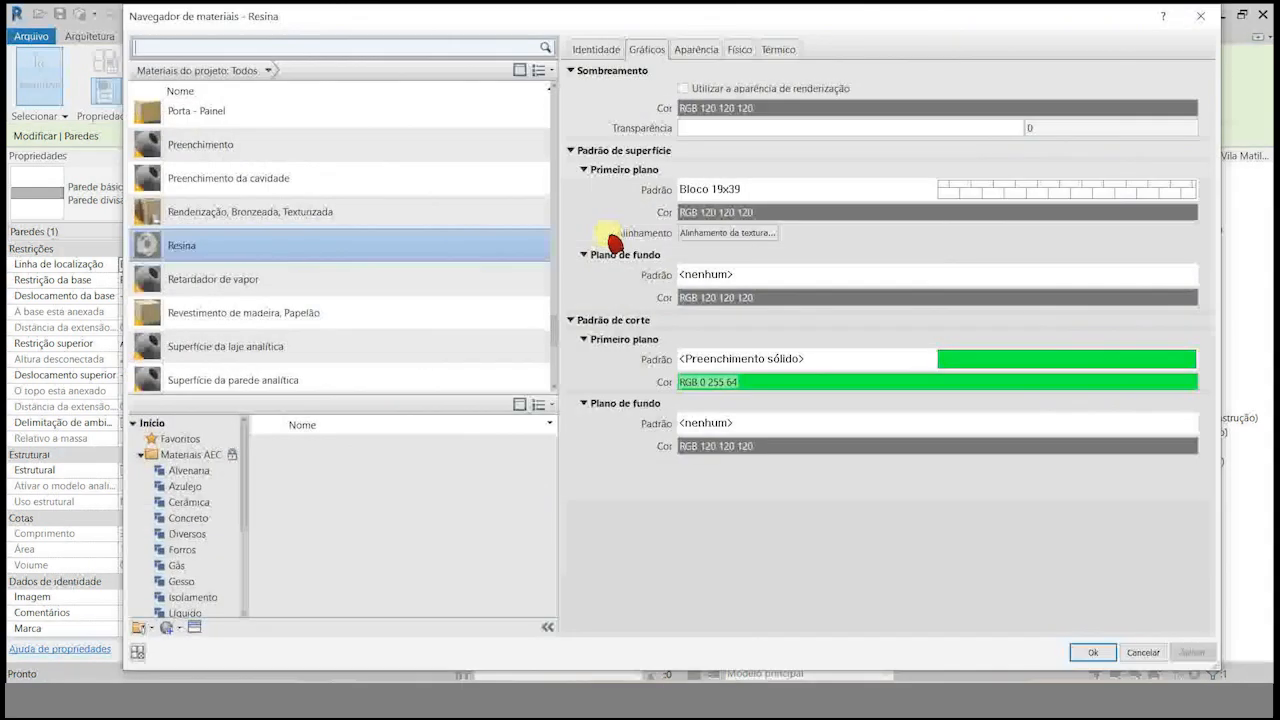
{"action": "double_click", "coordinate": [150, 250]}
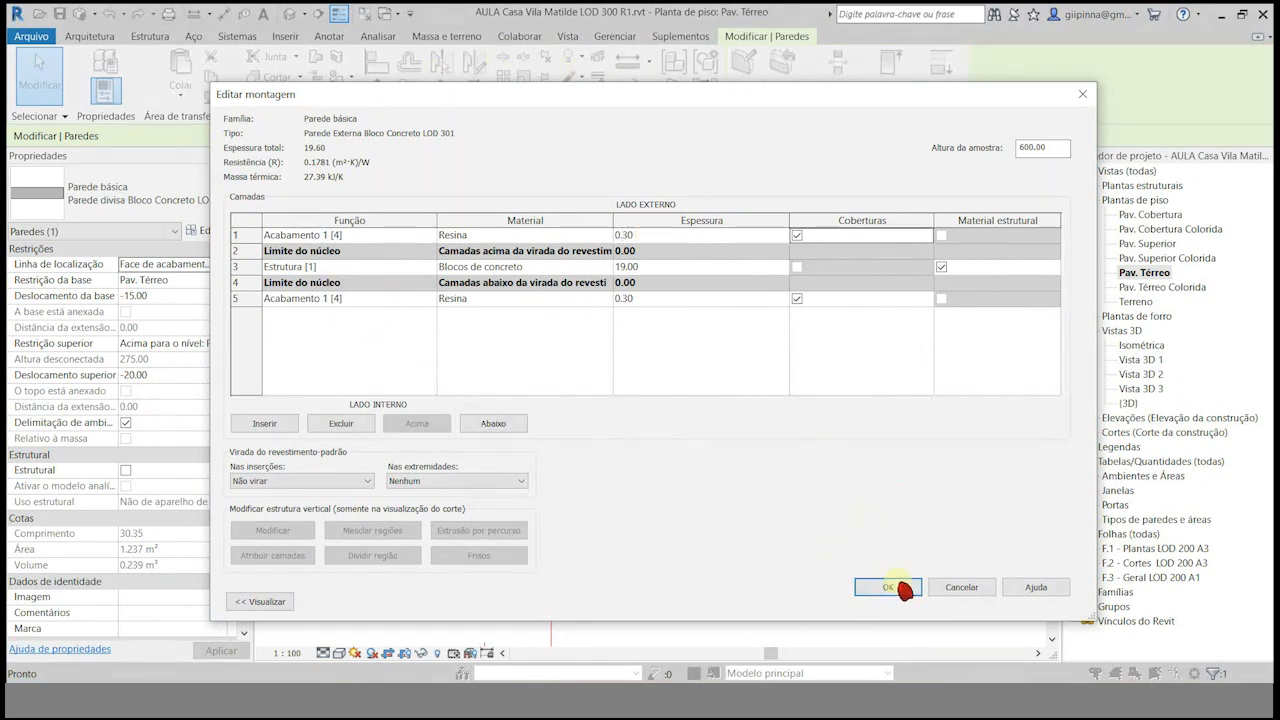
{"action": "left_click", "coordinate": [903, 588]}
Rename the duplicated wall type as Parede Externa Bloco Concreto LOD 300 and apply the type properties.
{"action": "left_click", "coordinate": [1046, 176]}
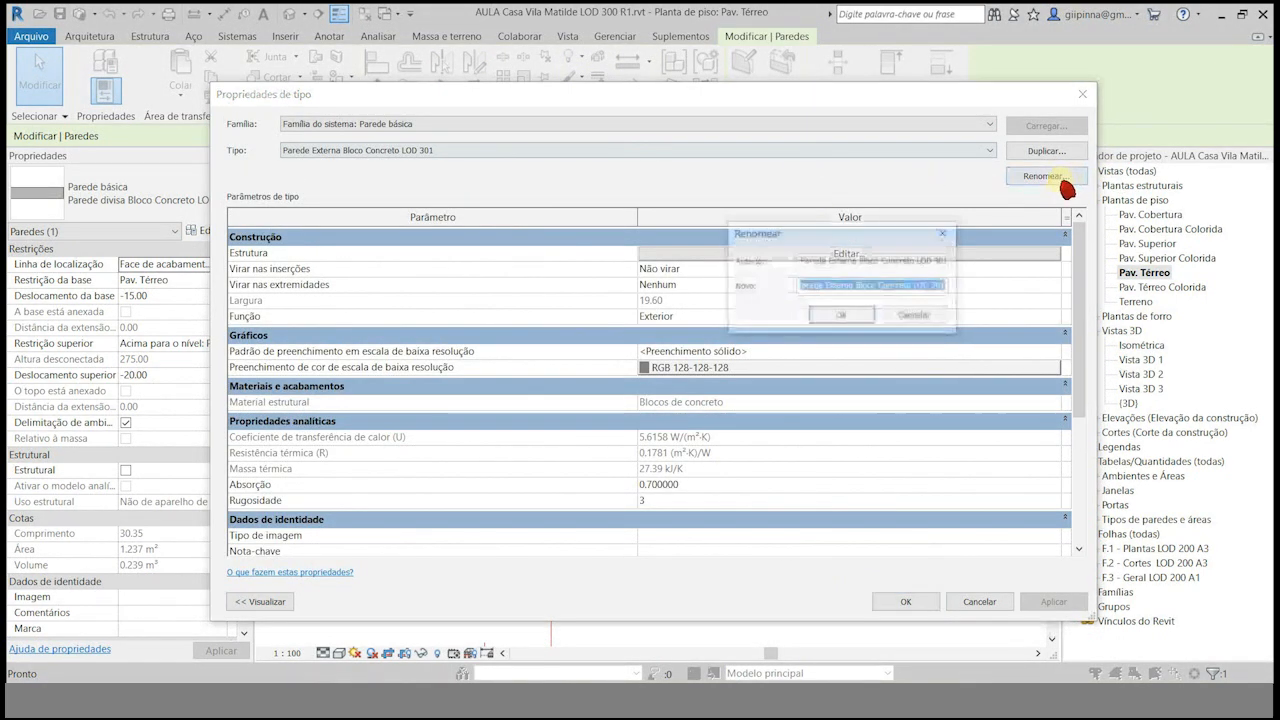
{"action": "left_click", "coordinate": [880, 288]}
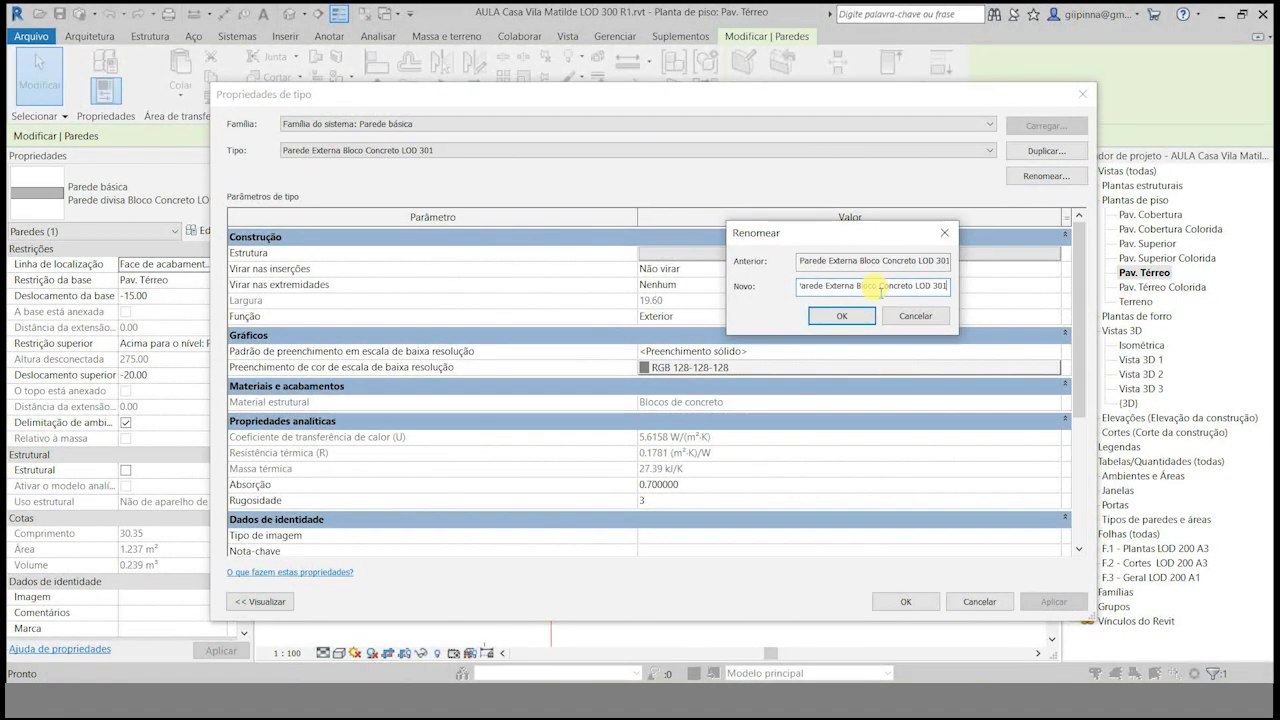
{"action": "type", "text": "0"}
{"action": "key", "text": "Return"}
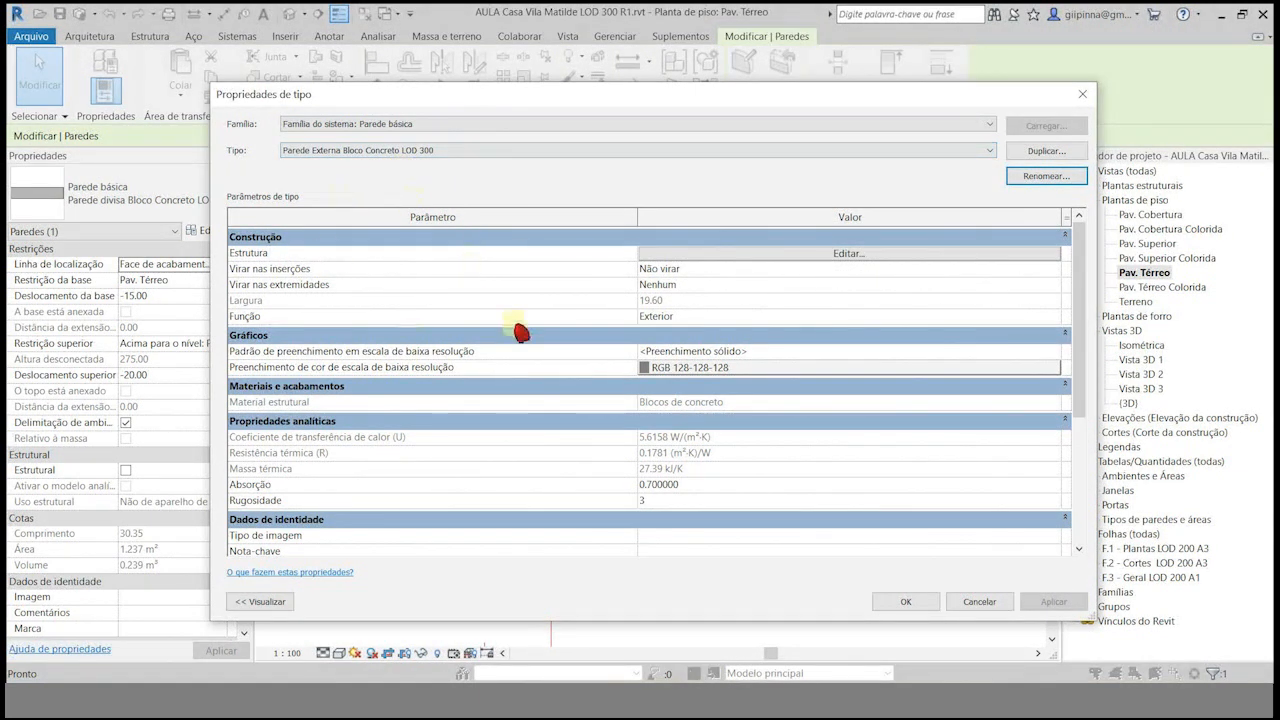
{"action": "left_click", "coordinate": [905, 601]}
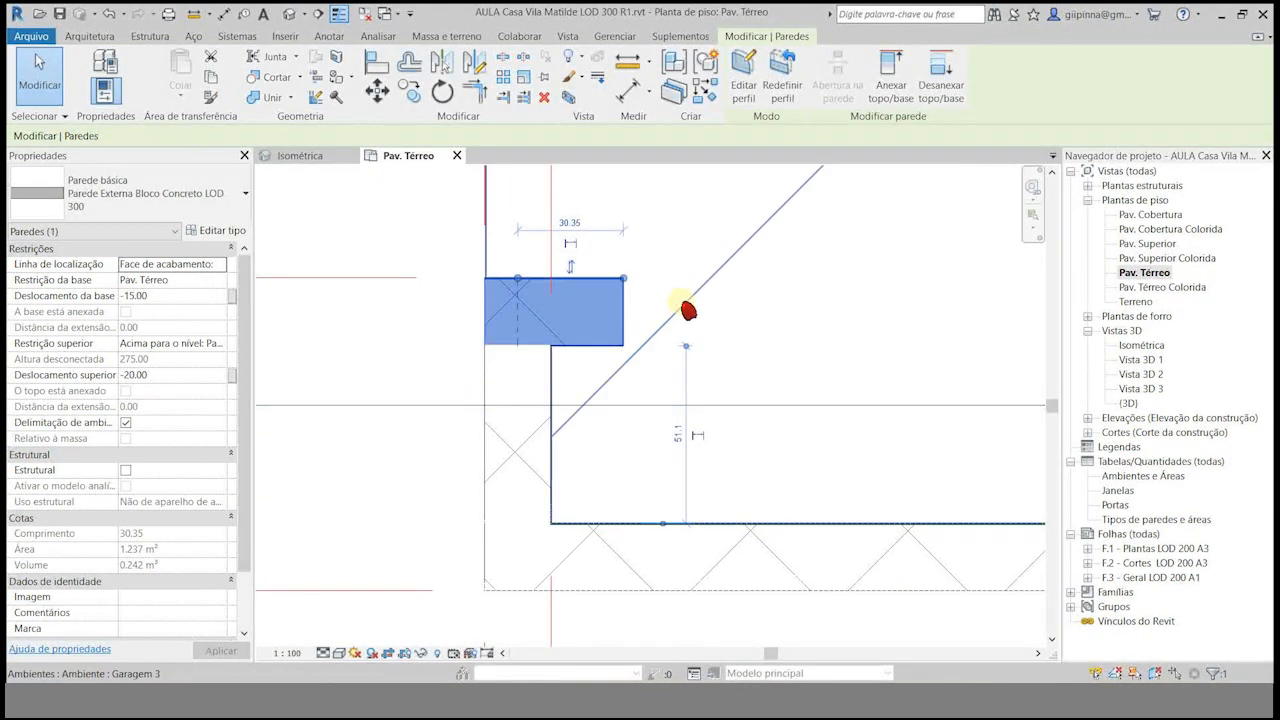
Change the short front wall below the return wall to type Parede Externa Bloco Concreto LOD 300 and inspect both walls' finish faces.
{"action": "left_click", "coordinate": [218, 190]}
{"action": "left_click", "coordinate": [391, 343]}
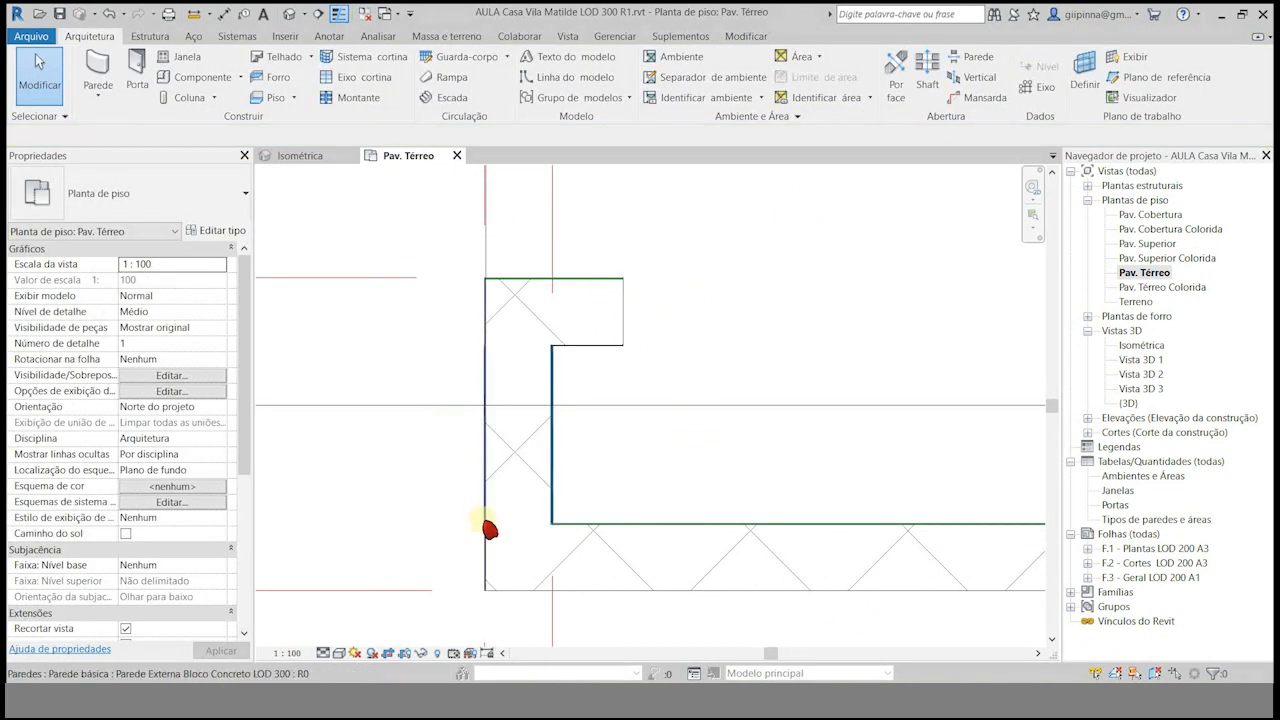
{"action": "scroll", "coordinate": [491, 528], "scroll_direction": "up", "scroll_amount": 4}
{"action": "scroll", "coordinate": [481, 540], "scroll_direction": "down", "scroll_amount": 5}
{"action": "scroll", "coordinate": [578, 303], "scroll_direction": "up", "scroll_amount": 4}
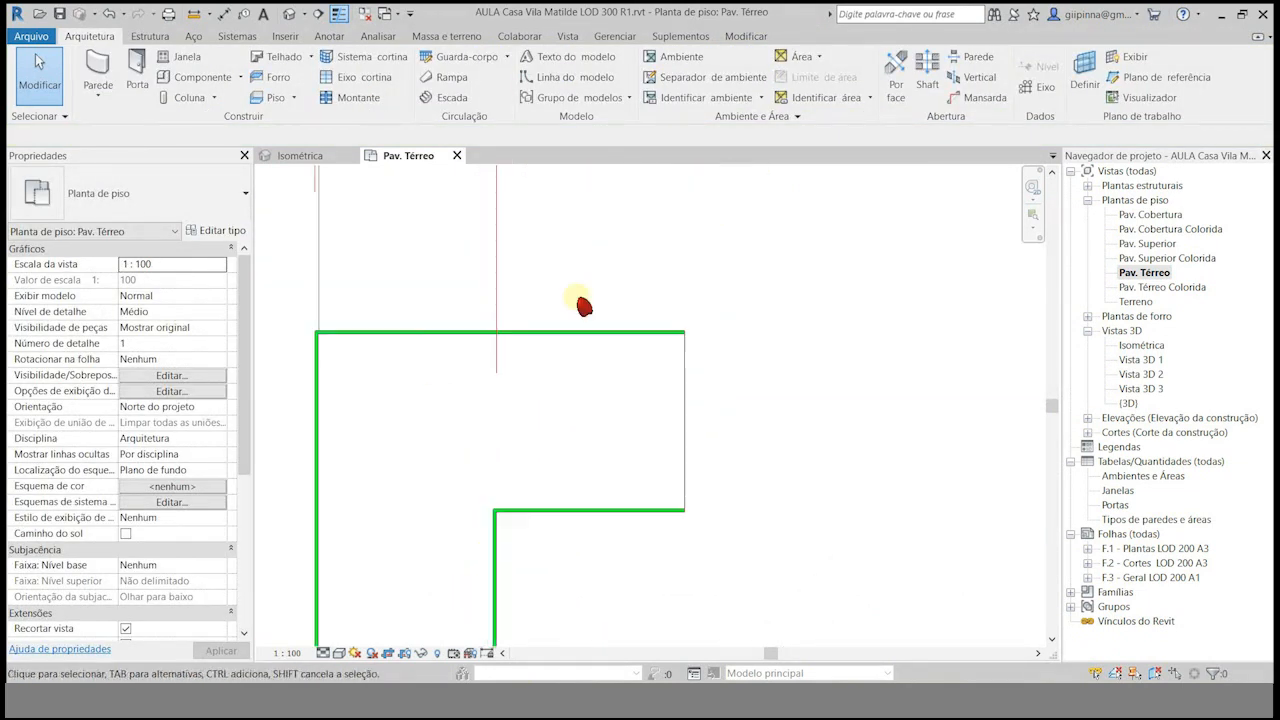
Set wrapping at ends to Exterior for the return wall's type, Parede Externa Bloco Concreto LOD 300.
{"action": "left_click", "coordinate": [683, 367]}
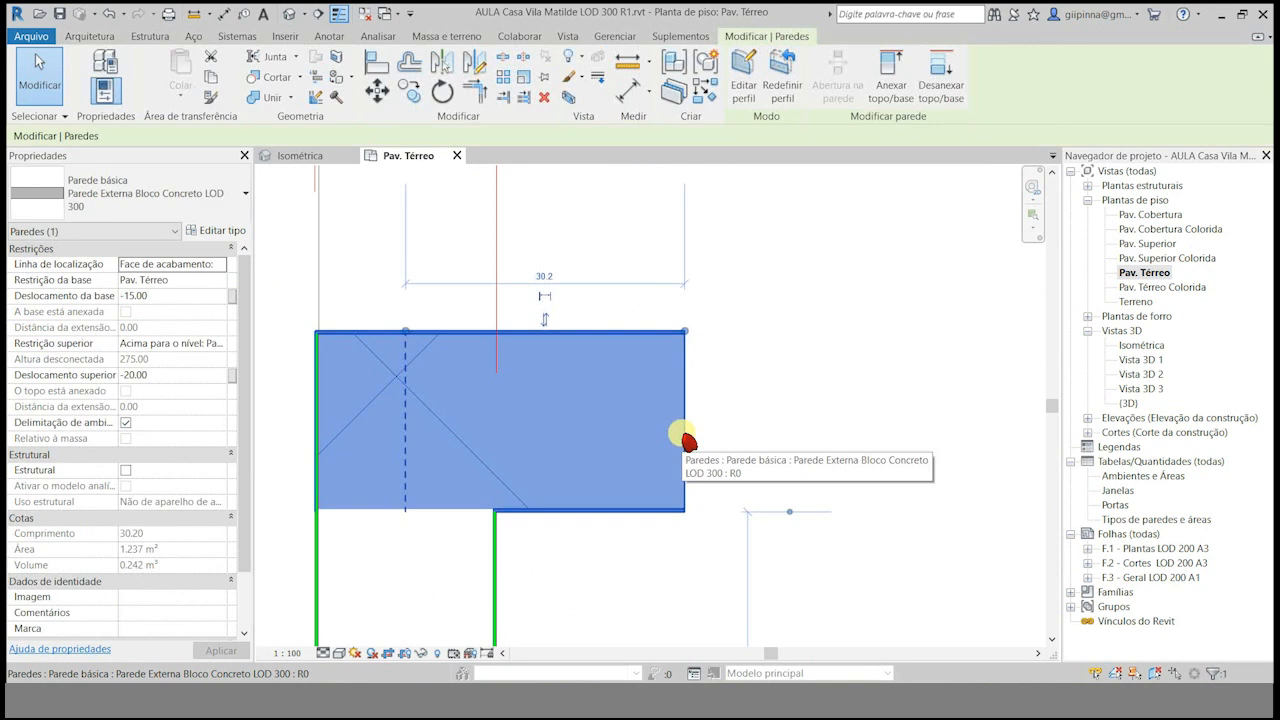
{"action": "left_click", "coordinate": [230, 234]}
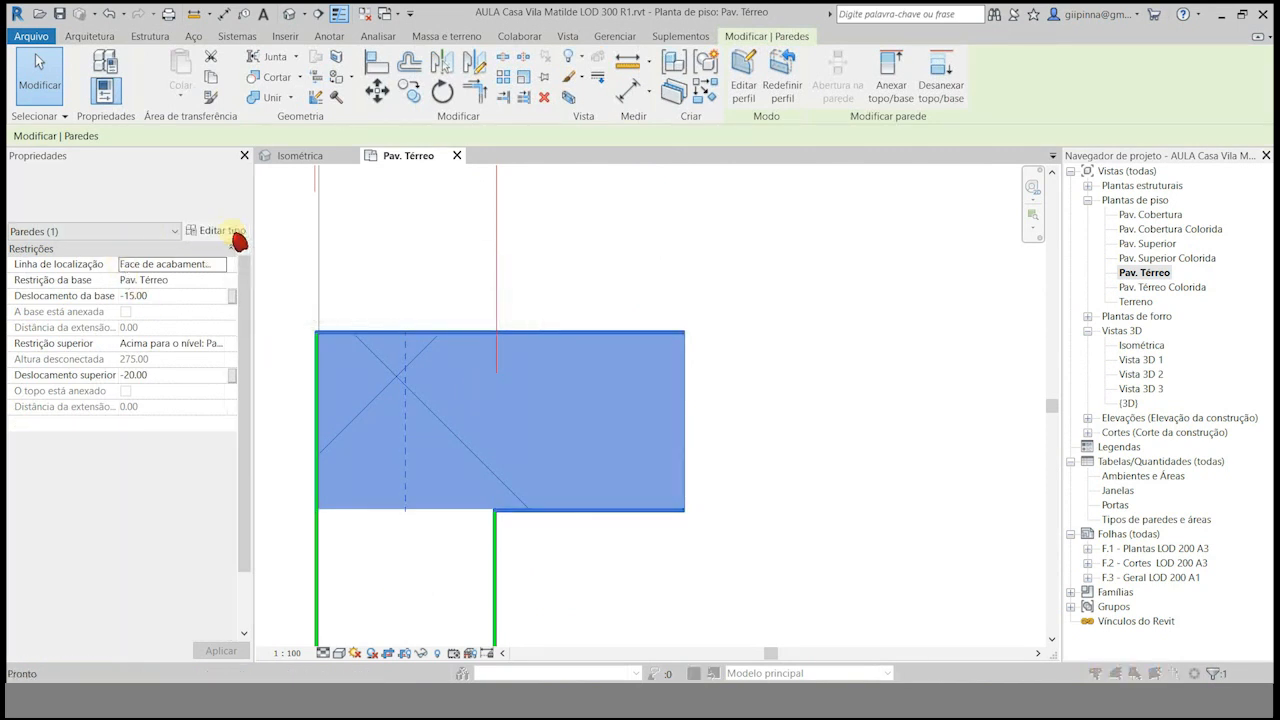
{"action": "left_click", "coordinate": [1058, 287]}
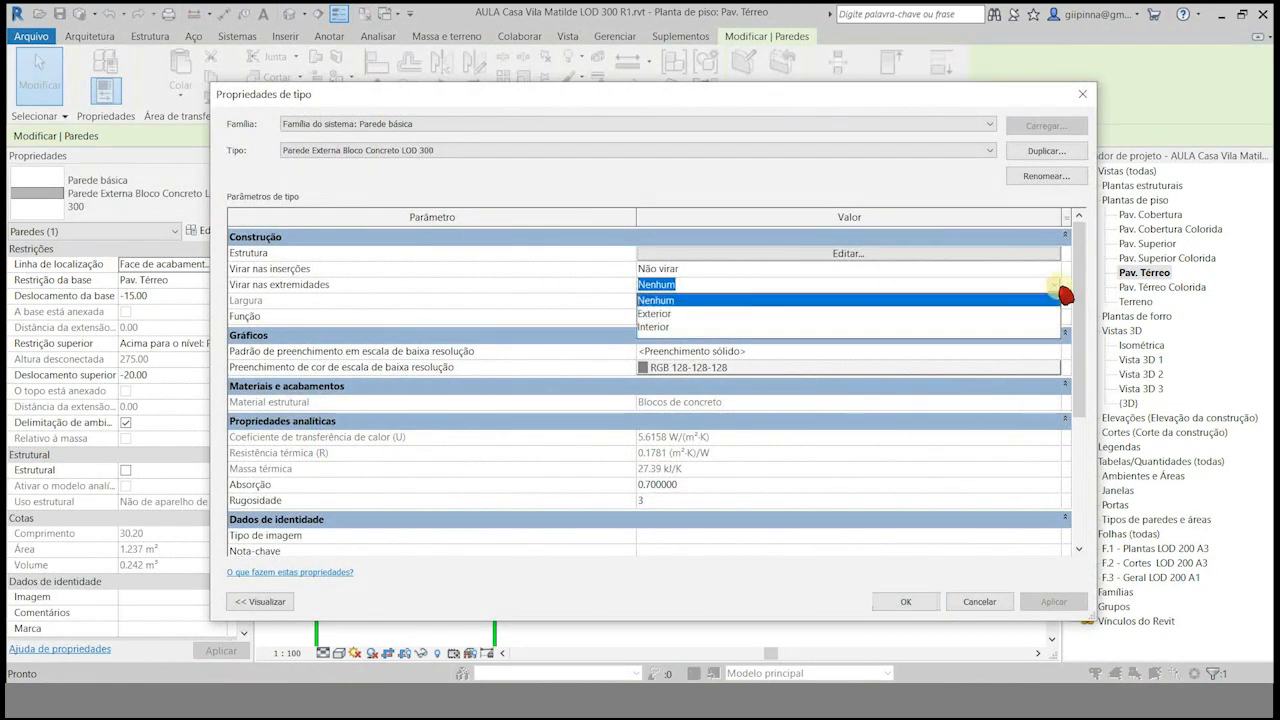
{"action": "left_click", "coordinate": [668, 314]}
{"action": "left_click", "coordinate": [905, 601]}
{"action": "left_click", "coordinate": [700, 343]}
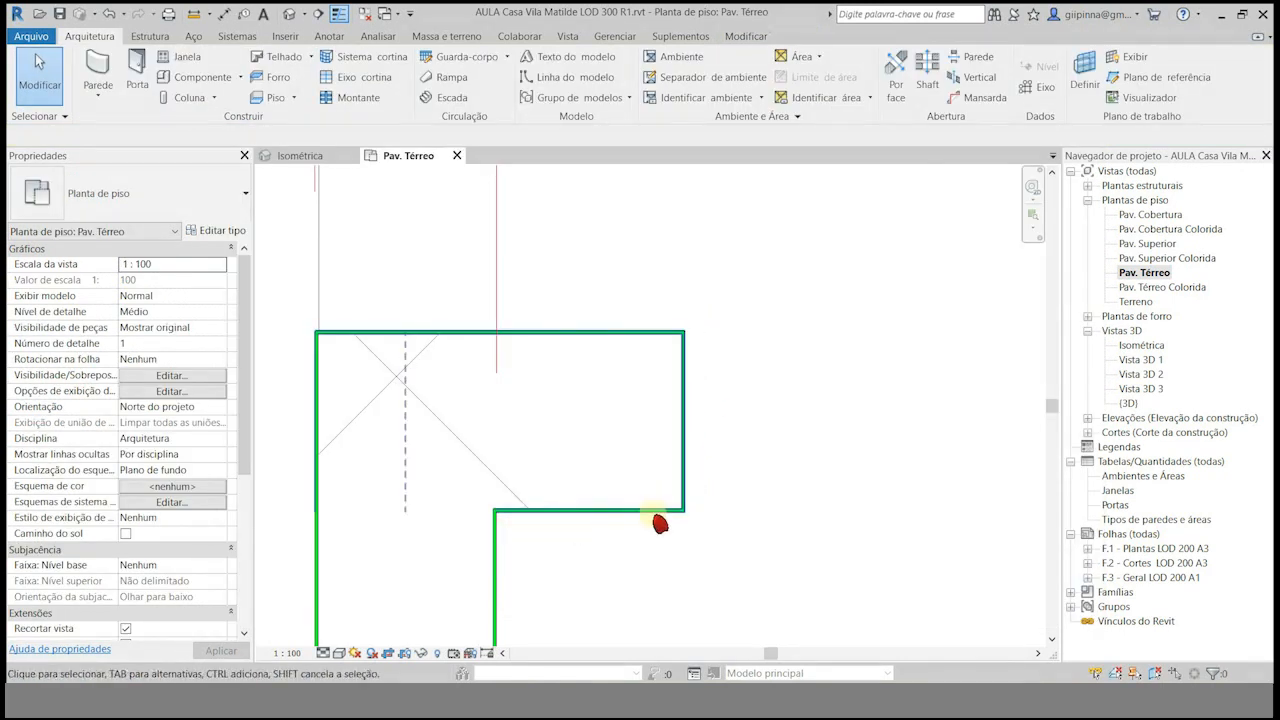
Examine the lower boundary wall's finish and its junction with the short front wall at Garagem's lower corner.
{"action": "scroll", "coordinate": [493, 306], "scroll_direction": "down", "scroll_amount": 2}
{"action": "scroll", "coordinate": [485, 350], "scroll_direction": "down", "scroll_amount": 2}
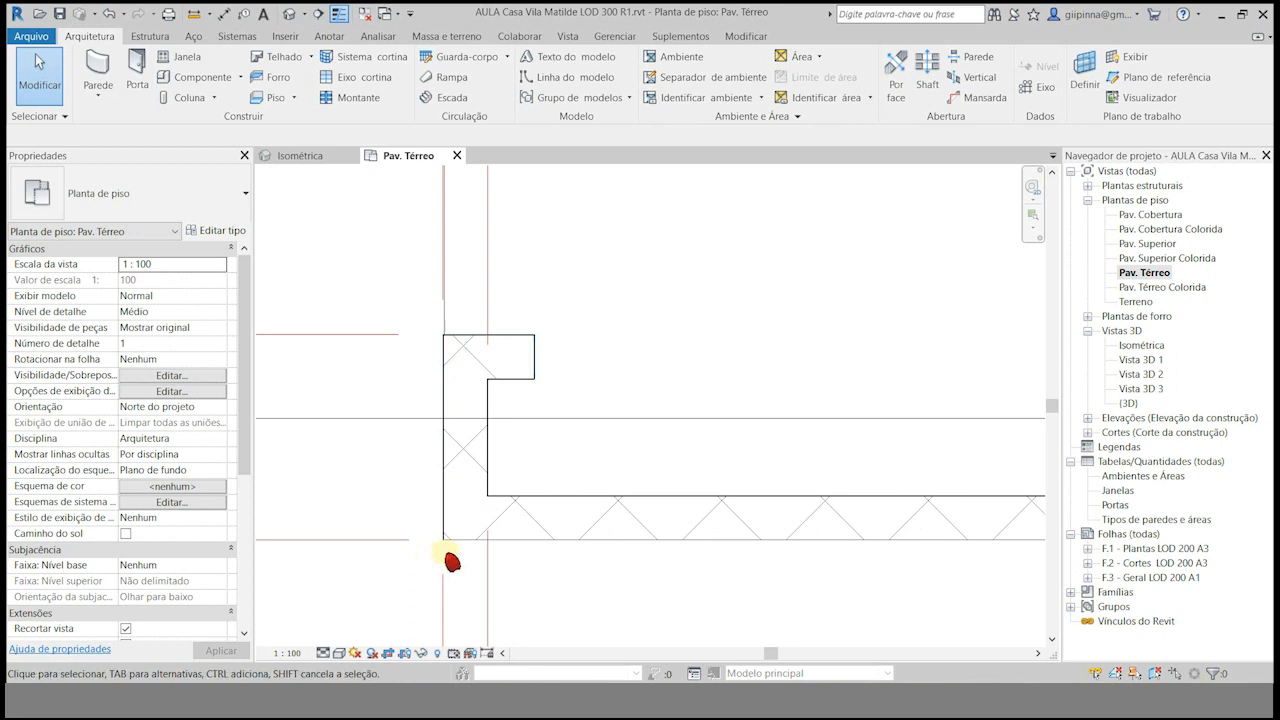
{"action": "scroll", "coordinate": [505, 532], "scroll_direction": "up", "scroll_amount": 5}
{"action": "left_click", "coordinate": [534, 466]}
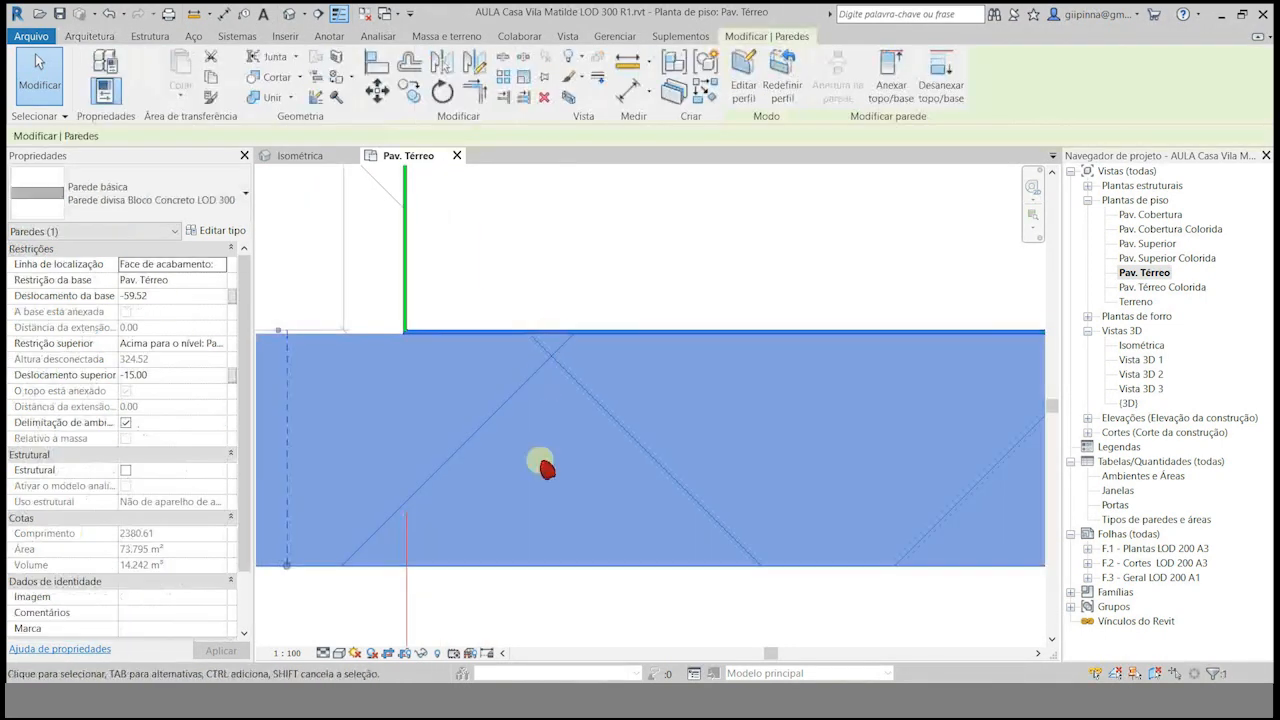
{"action": "left_click", "coordinate": [612, 620]}
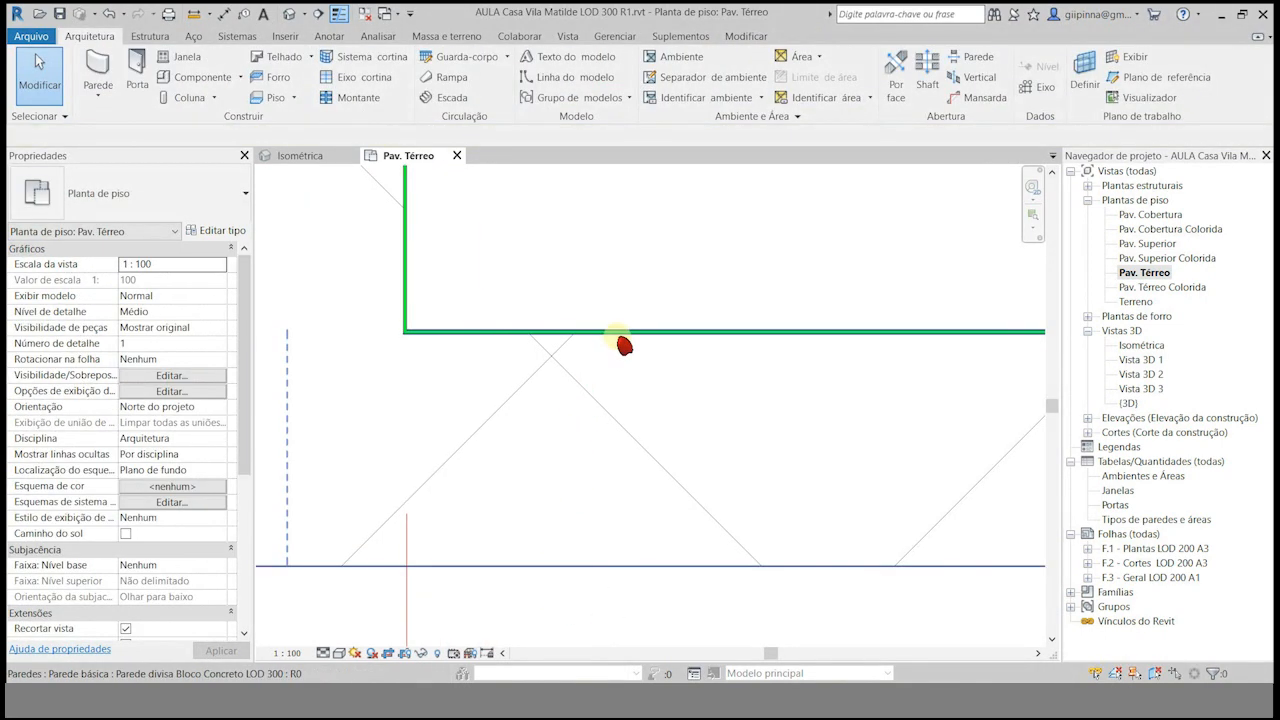
{"action": "left_click", "coordinate": [611, 345]}
{"action": "left_click", "coordinate": [647, 601]}
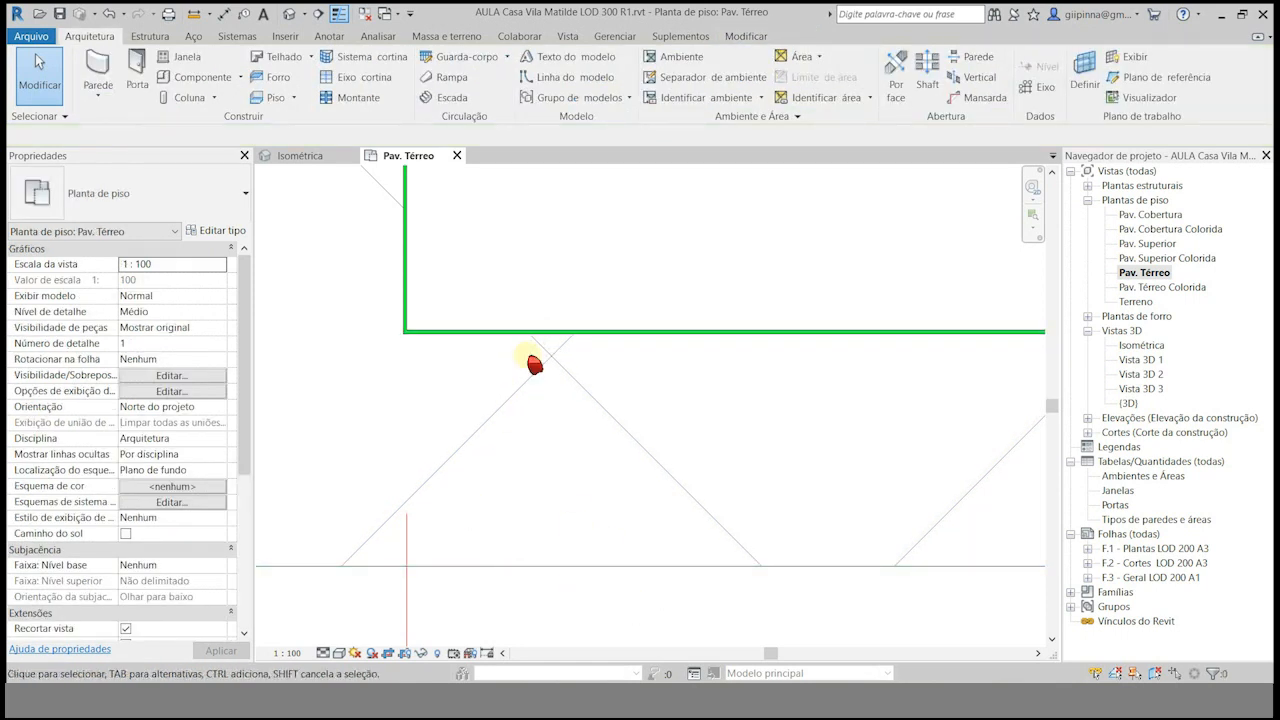
{"action": "left_click", "coordinate": [405, 243]}
{"action": "scroll", "coordinate": [642, 561], "scroll_direction": "down", "scroll_amount": 5}
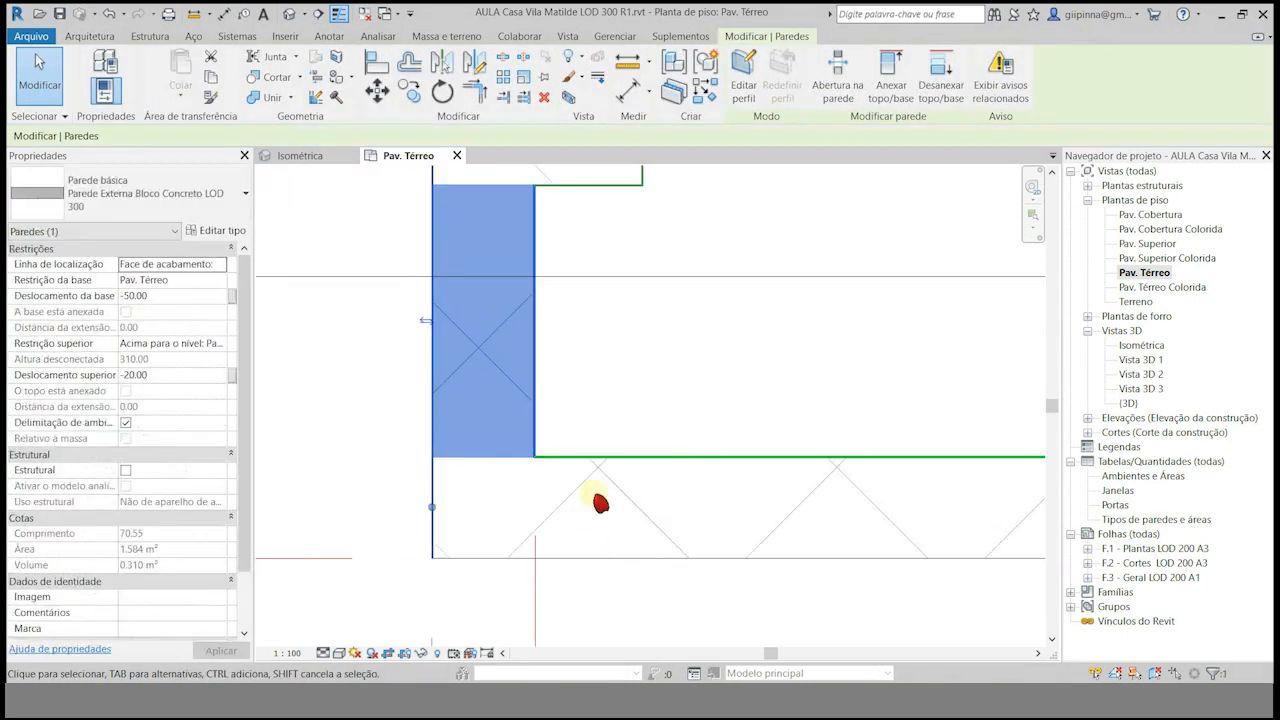
{"action": "left_click", "coordinate": [600, 360]}
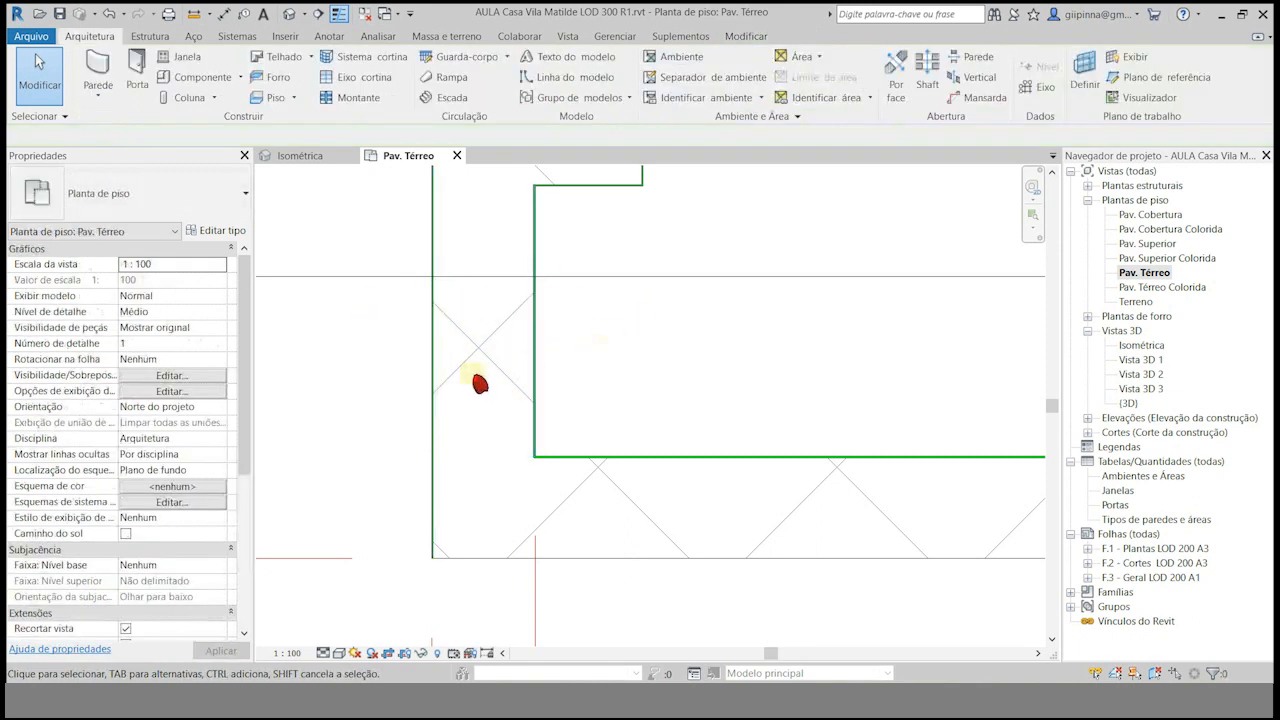
{"action": "scroll", "coordinate": [423, 551], "scroll_direction": "down", "scroll_amount": 2}
{"action": "scroll", "coordinate": [401, 591], "scroll_direction": "down", "scroll_amount": 3}
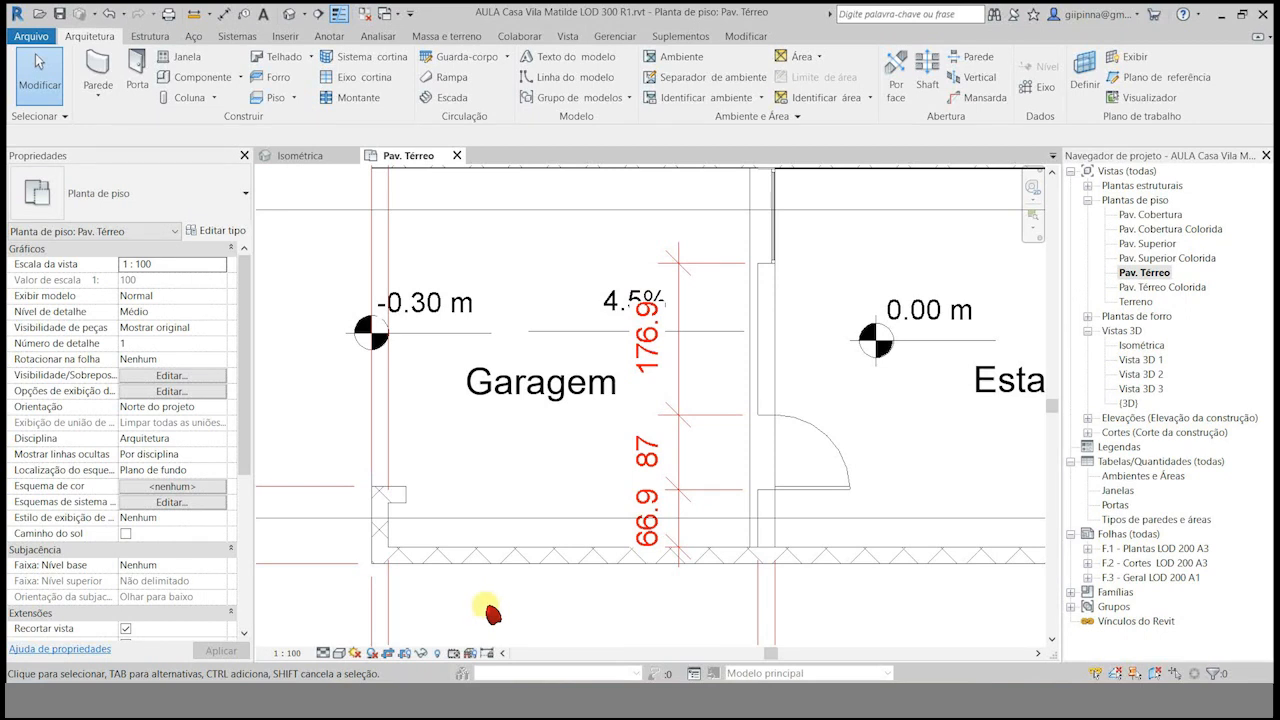
Rename the short front wall's type as Parede Bloco Concreto com resina LOD 300.
{"action": "left_click", "coordinate": [394, 543]}
{"action": "left_click", "coordinate": [215, 230]}
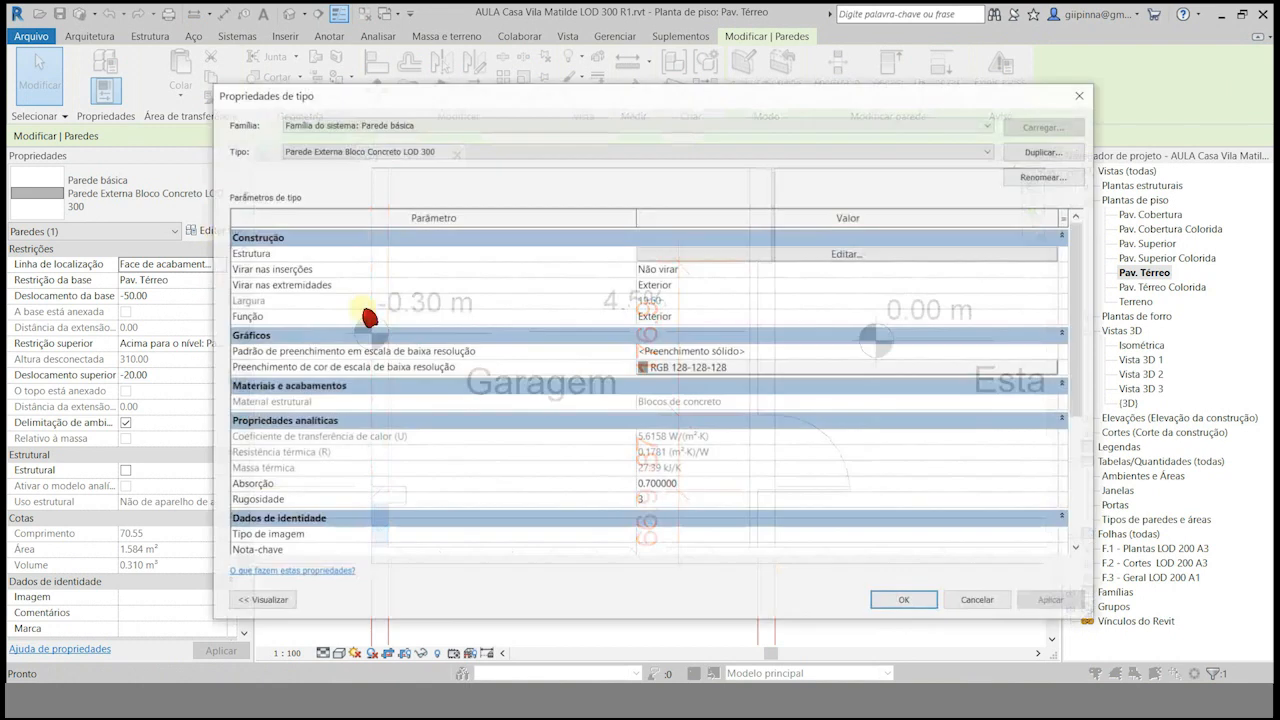
{"action": "left_click", "coordinate": [1046, 176]}
{"action": "double_click", "coordinate": [840, 286]}
{"action": "key", "text": "Delete"}
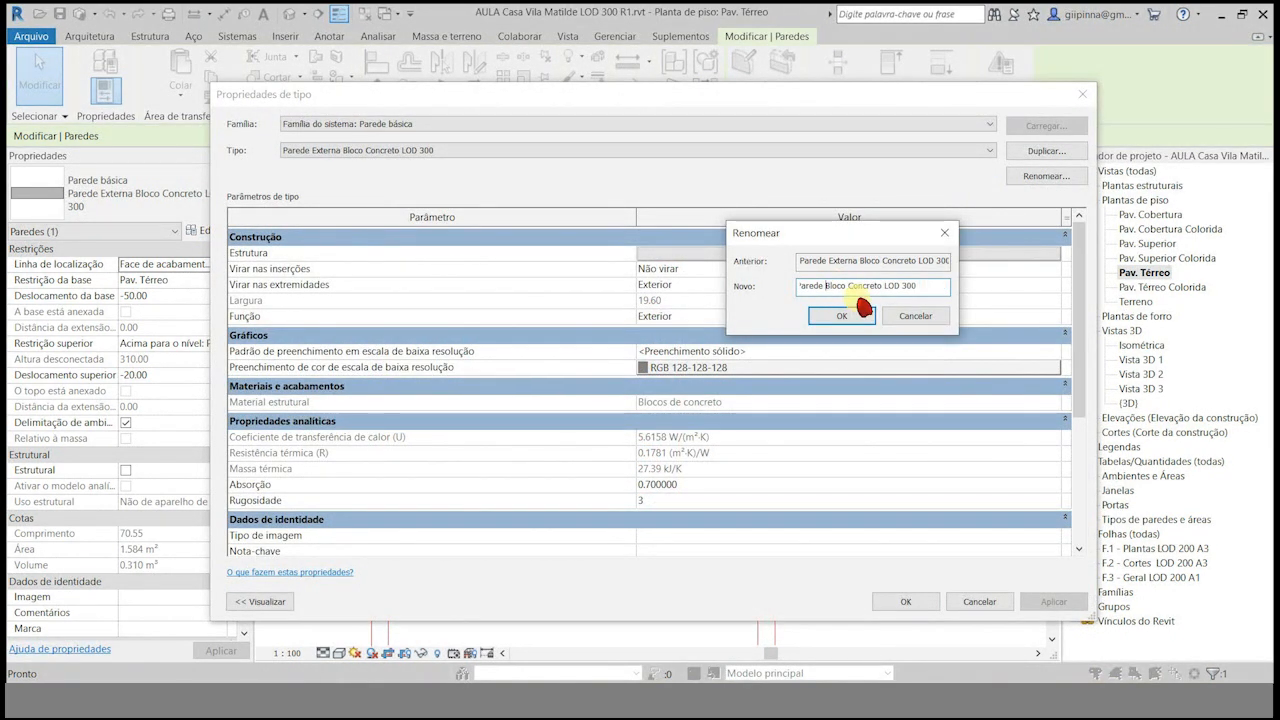
{"action": "left_click", "coordinate": [886, 286]}
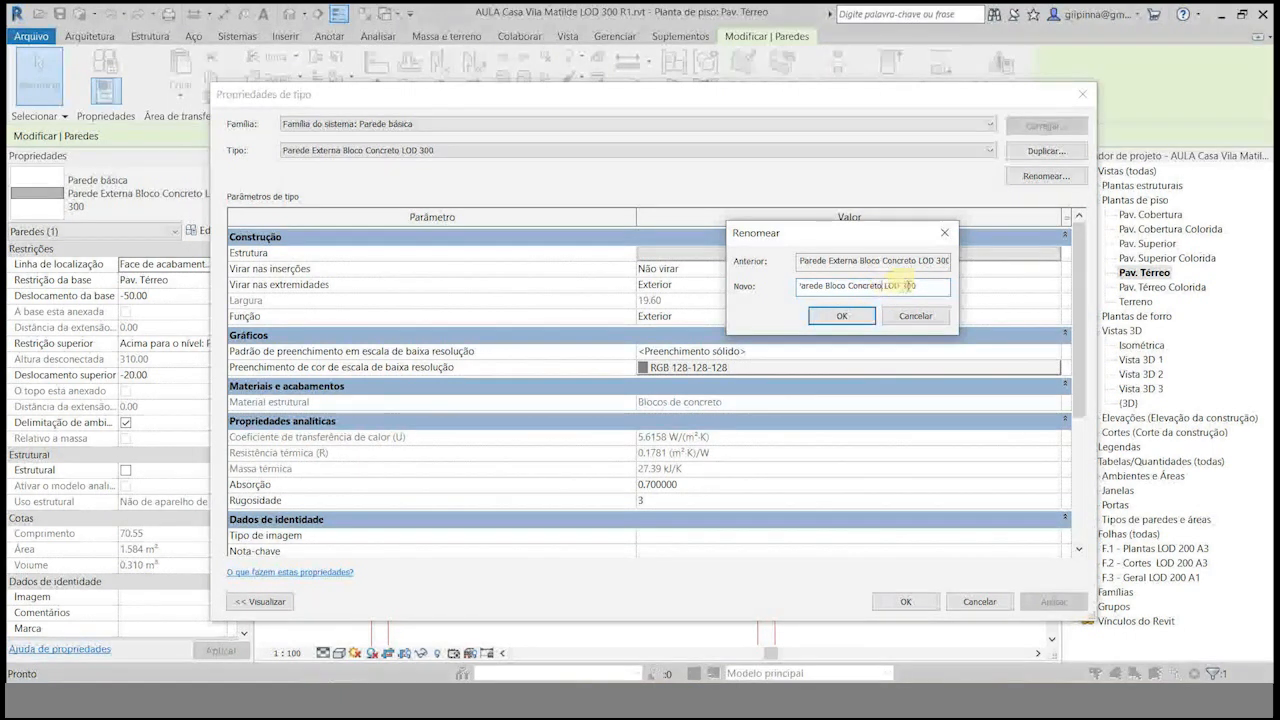
{"action": "type", "text": "com resina"}
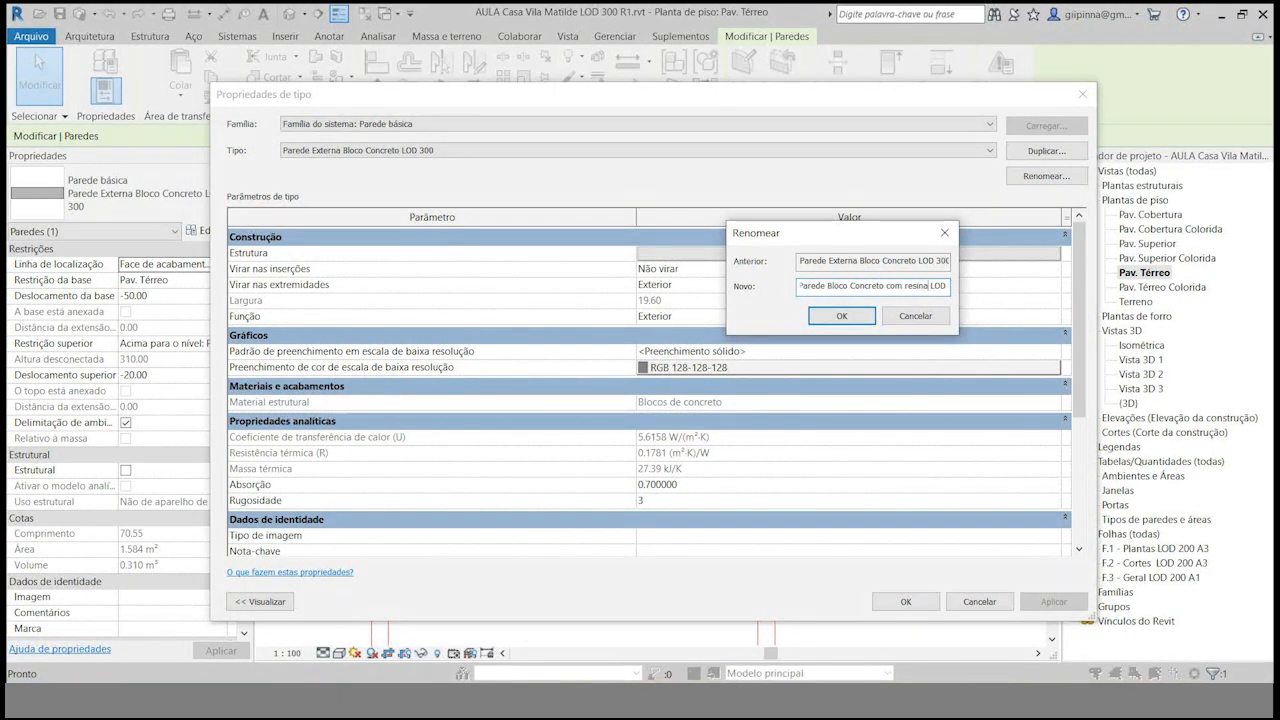
{"action": "key", "text": "Return"}
{"action": "left_click", "coordinate": [905, 601]}
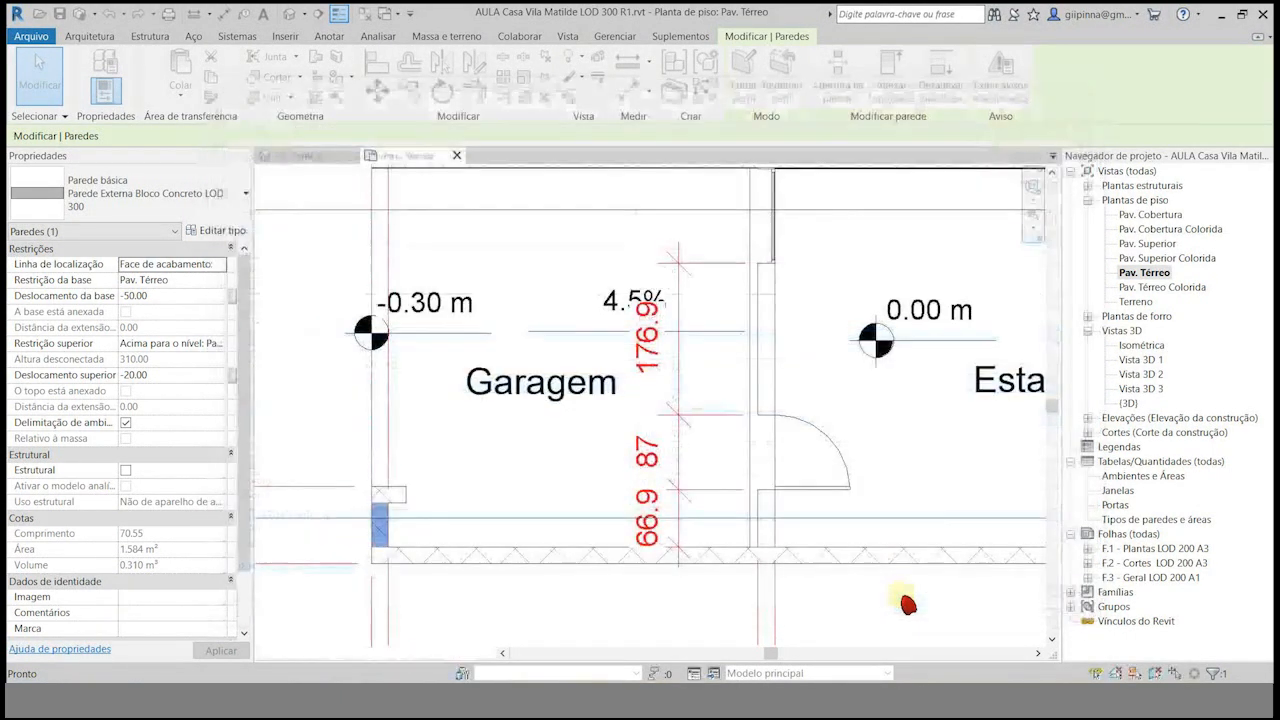
{"action": "left_click", "coordinate": [545, 606]}
Change the wall between Garagem and Estar to type Parede Bloco Concreto com resina LOD 300.
{"action": "scroll", "coordinate": [374, 539], "scroll_direction": "up", "scroll_amount": 3}
{"action": "scroll", "coordinate": [381, 547], "scroll_direction": "down", "scroll_amount": 3}
{"action": "scroll", "coordinate": [330, 365], "scroll_direction": "up", "scroll_amount": 5}
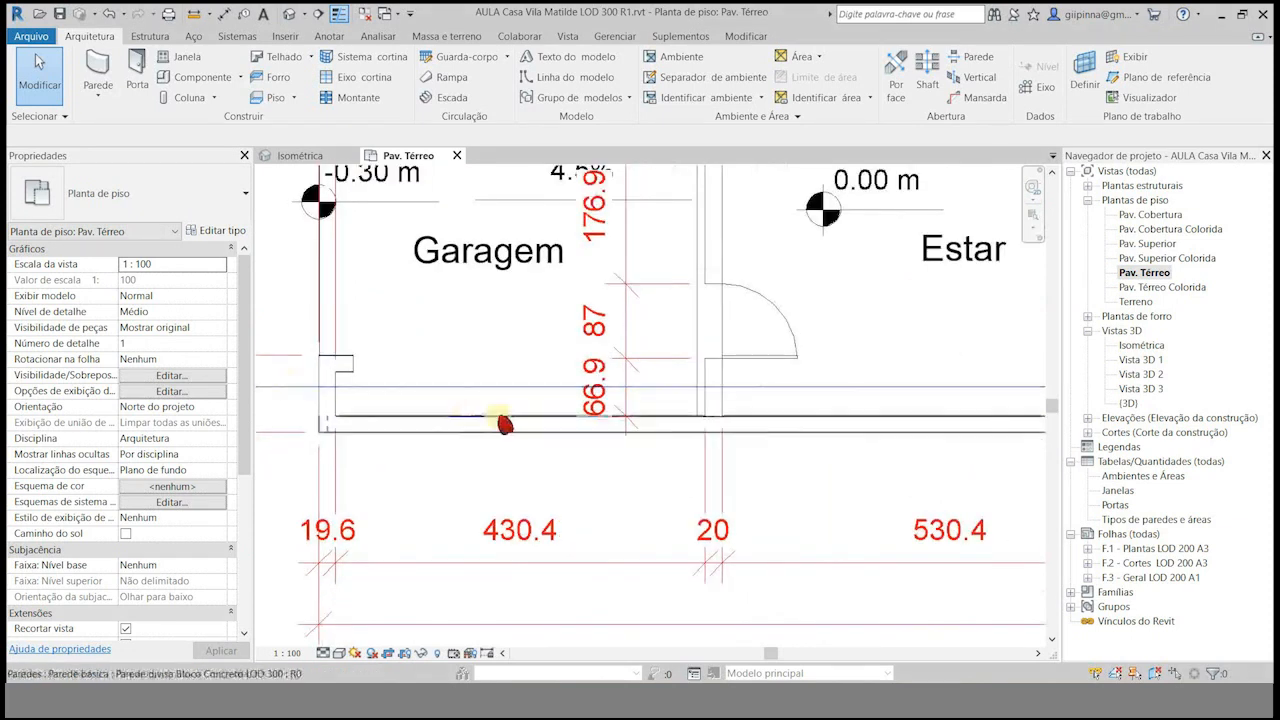
{"action": "scroll", "coordinate": [820, 389], "scroll_direction": "up", "scroll_amount": 2}
{"action": "left_click", "coordinate": [800, 414]}
{"action": "scroll", "coordinate": [691, 600], "scroll_direction": "down", "scroll_amount": 2}
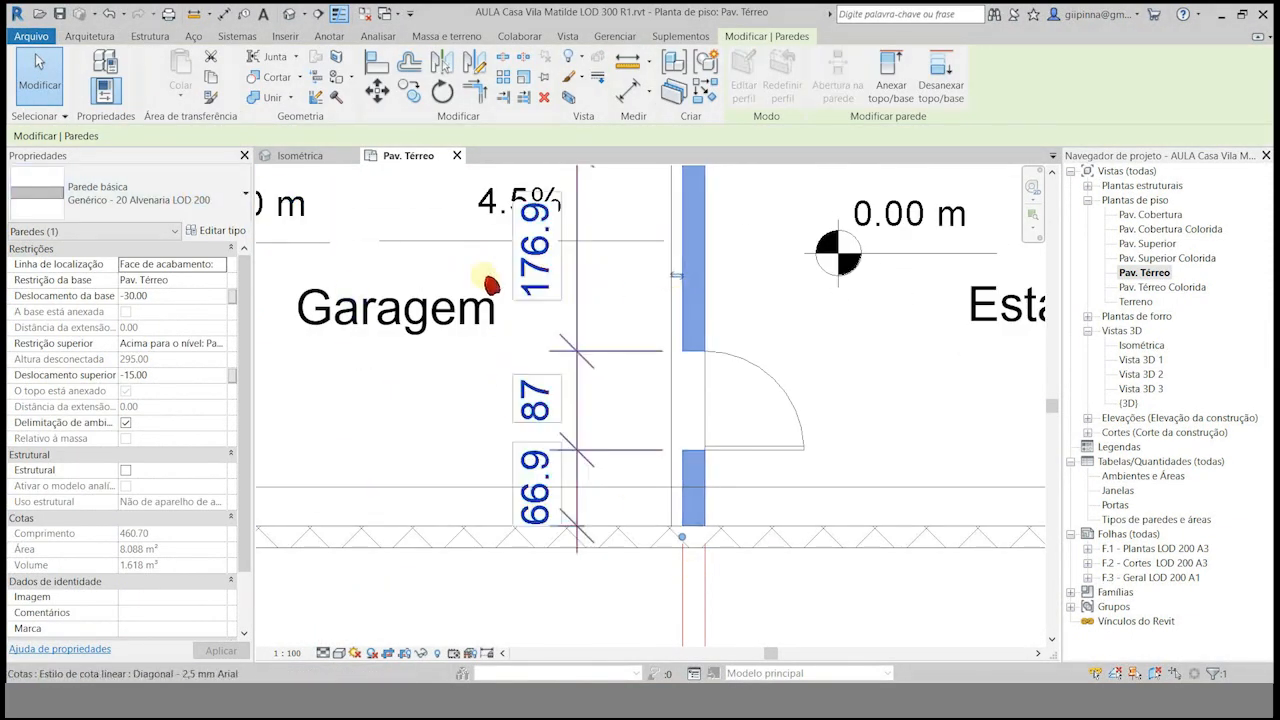
{"action": "left_click", "coordinate": [214, 208]}
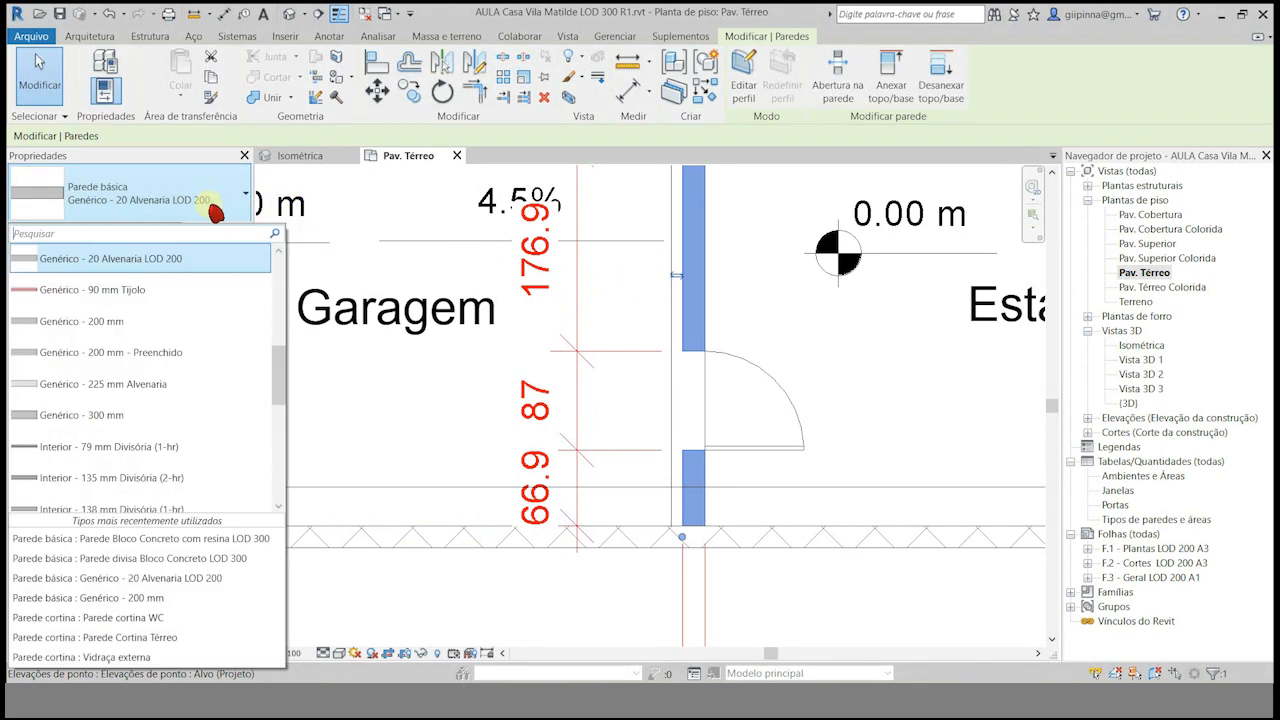
{"action": "left_click", "coordinate": [166, 404]}
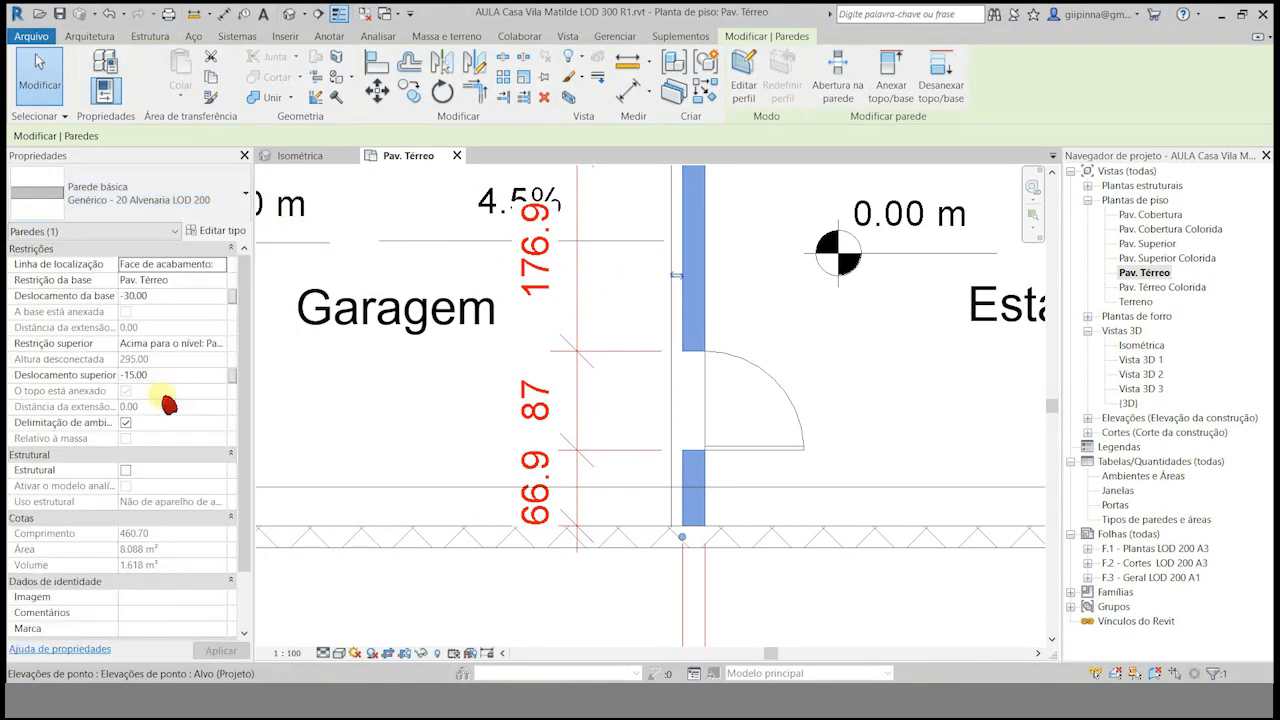
{"action": "left_click", "coordinate": [797, 591]}
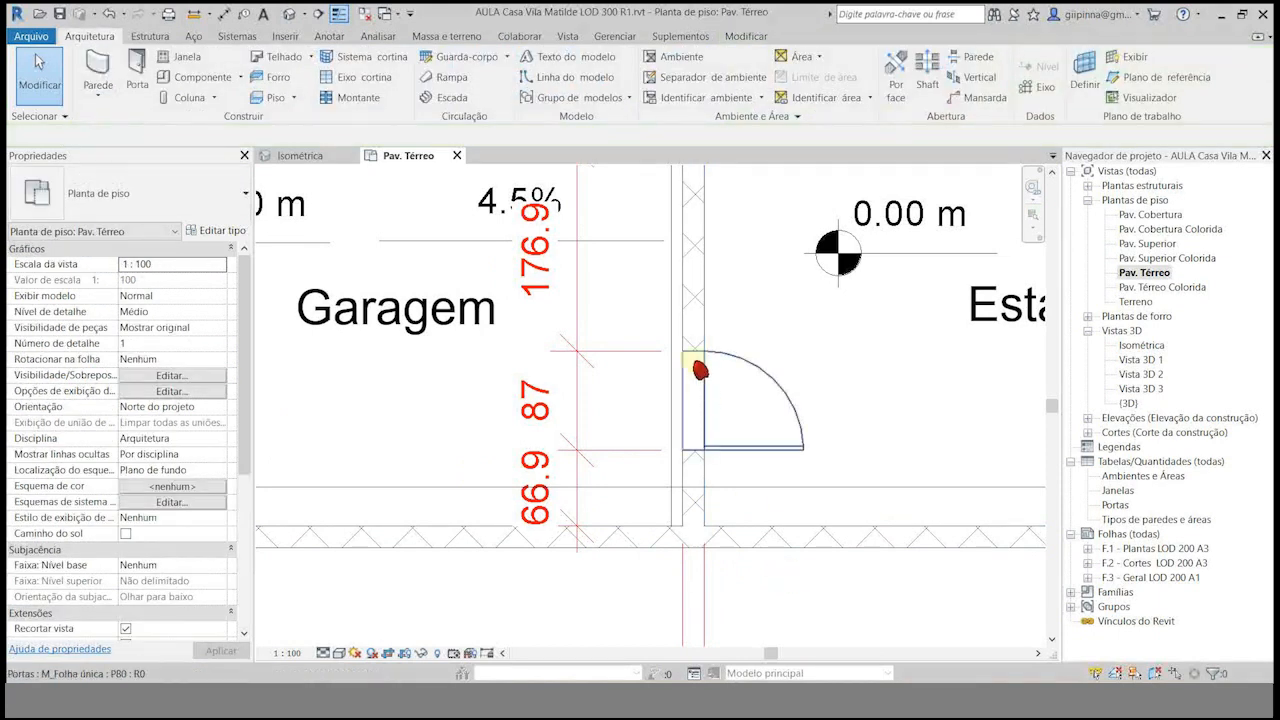
Set wrapping at inserts to Exterior for the Garagem–Estar wall's type, Parede Bloco Concreto com resina LOD 300.
{"action": "scroll", "coordinate": [690, 316], "scroll_direction": "up", "scroll_amount": 3}
{"action": "left_click", "coordinate": [691, 313]}
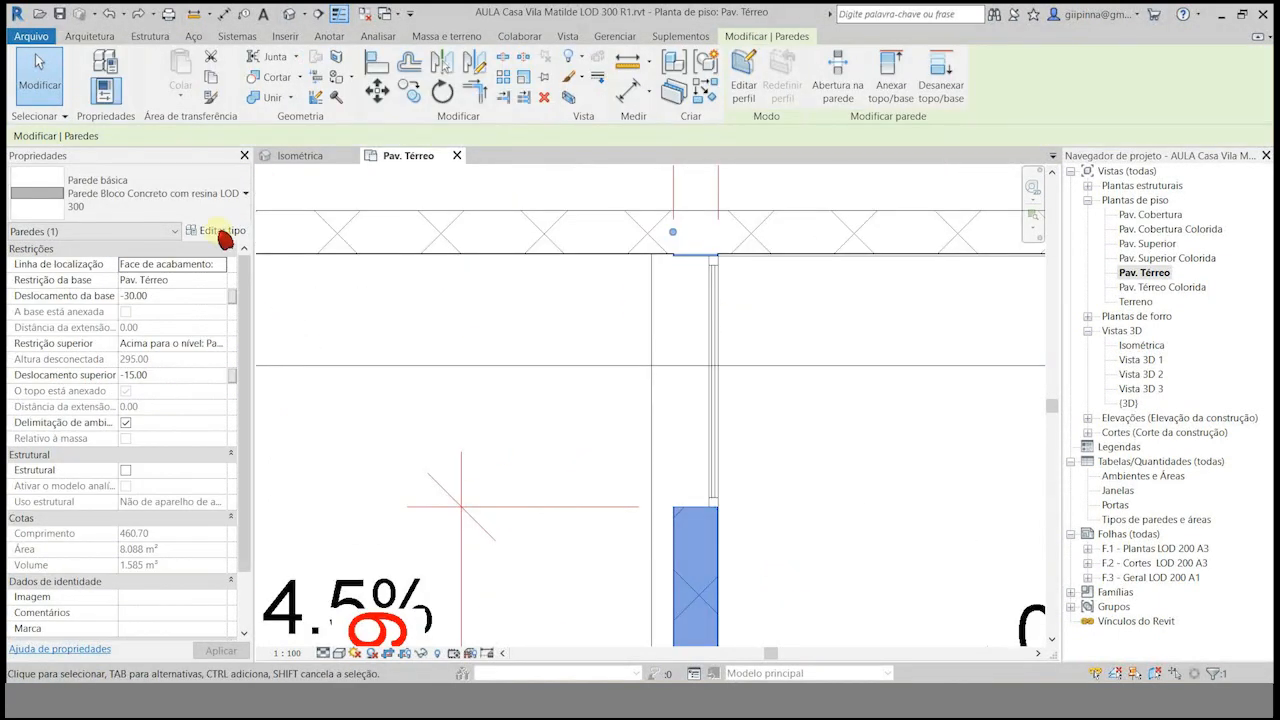
{"action": "left_click", "coordinate": [218, 231]}
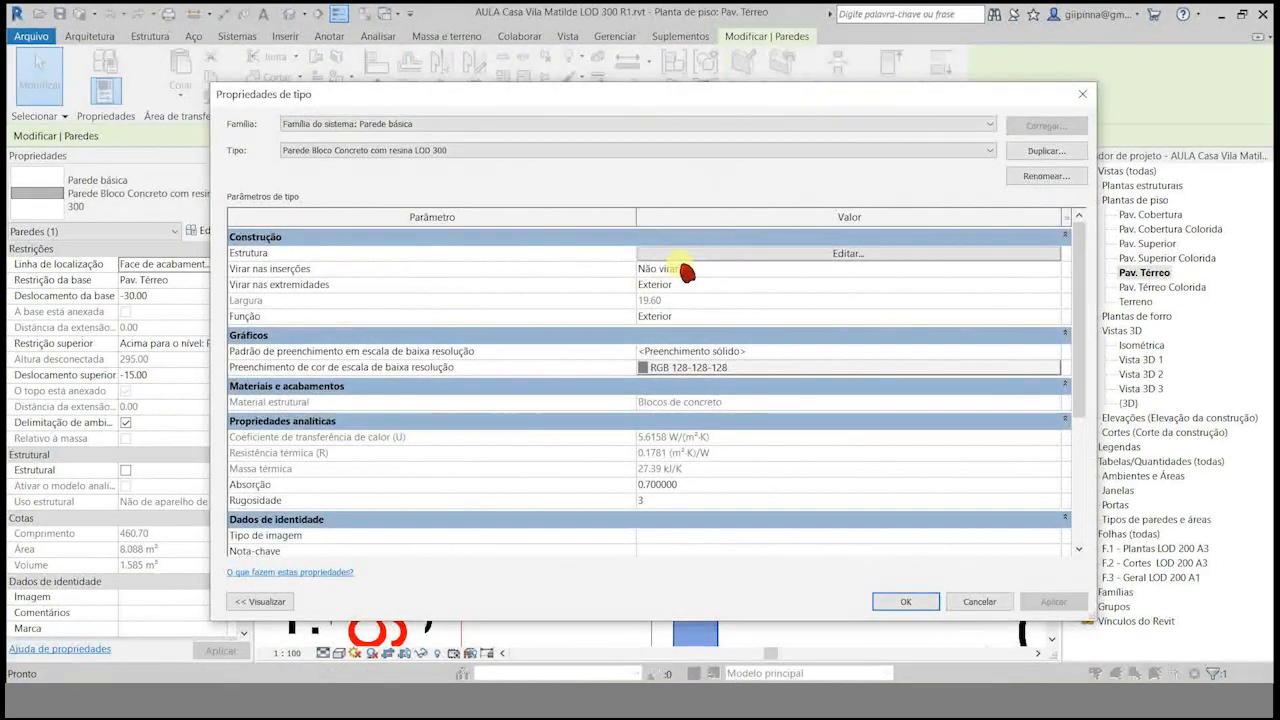
{"action": "left_click", "coordinate": [1062, 273]}
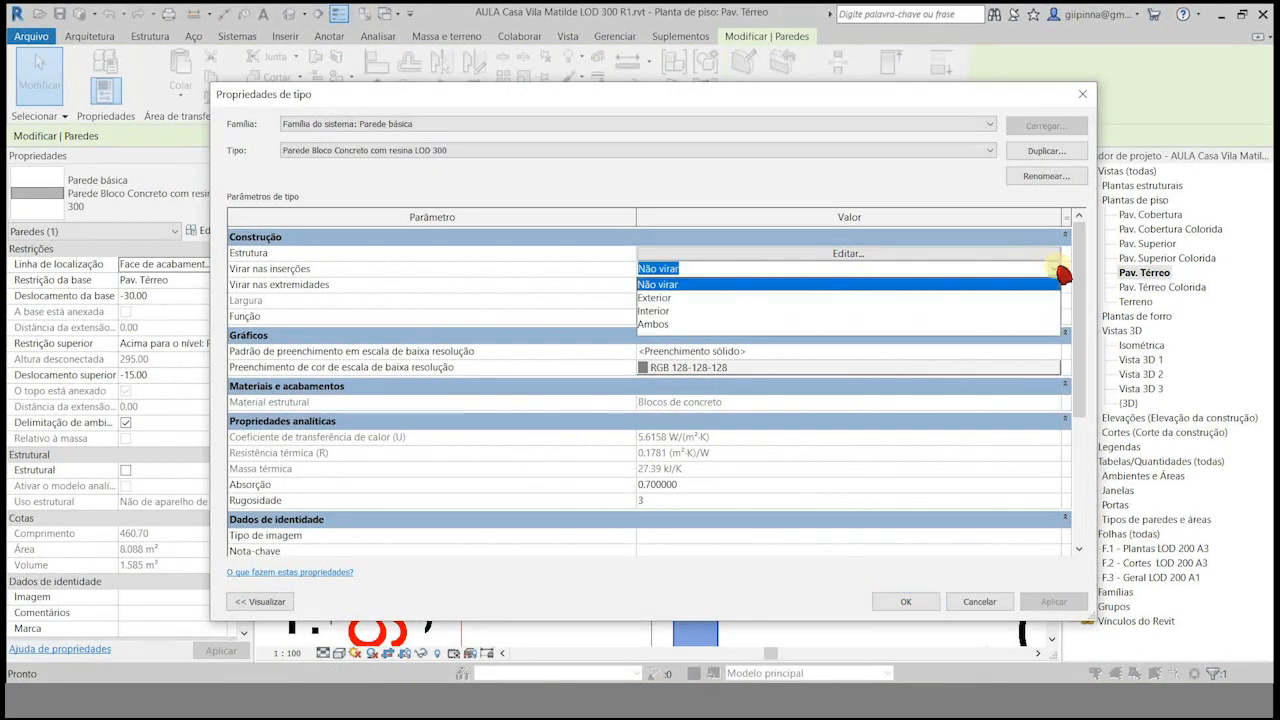
{"action": "left_click", "coordinate": [655, 298]}
{"action": "left_click", "coordinate": [910, 602]}
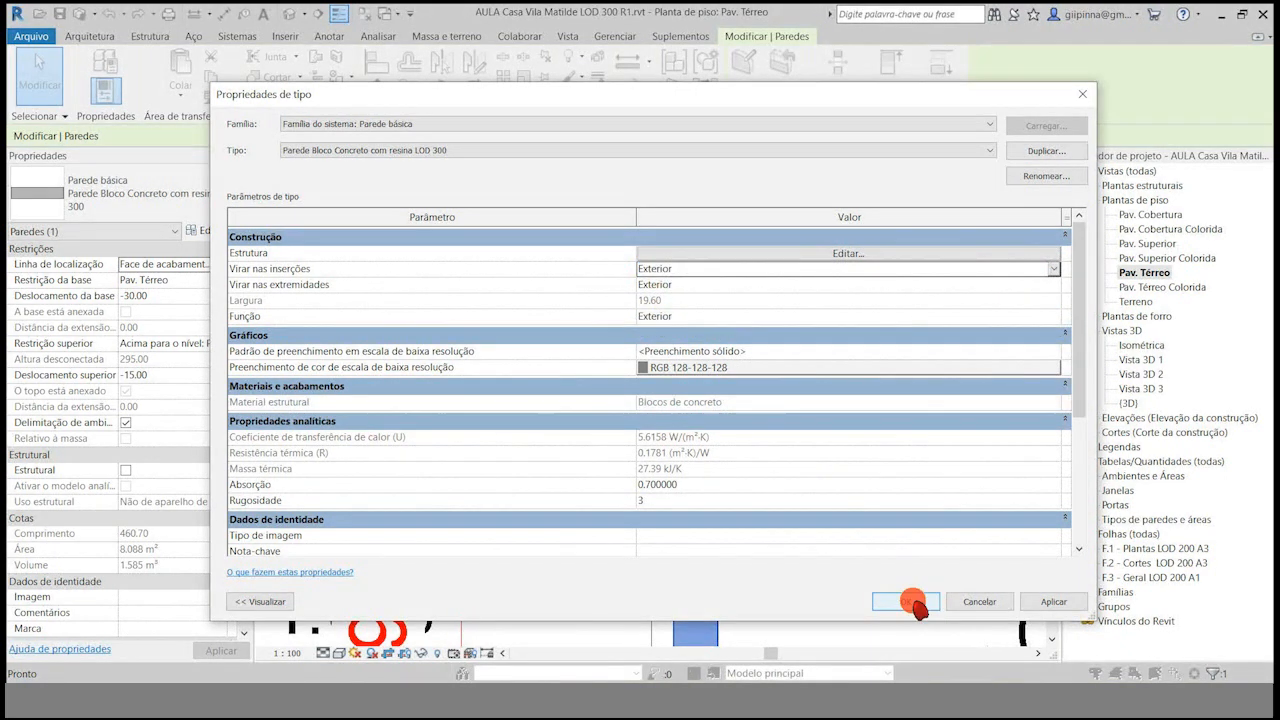
{"action": "left_click", "coordinate": [797, 525]}
Set wrapping at inserts to Ambos for the type Parede Bloco Concreto com resina LOD 300.
{"action": "scroll", "coordinate": [722, 517], "scroll_direction": "up", "scroll_amount": 3}
{"action": "scroll", "coordinate": [718, 515], "scroll_direction": "up", "scroll_amount": 3}
{"action": "scroll", "coordinate": [722, 500], "scroll_direction": "down", "scroll_amount": 1}
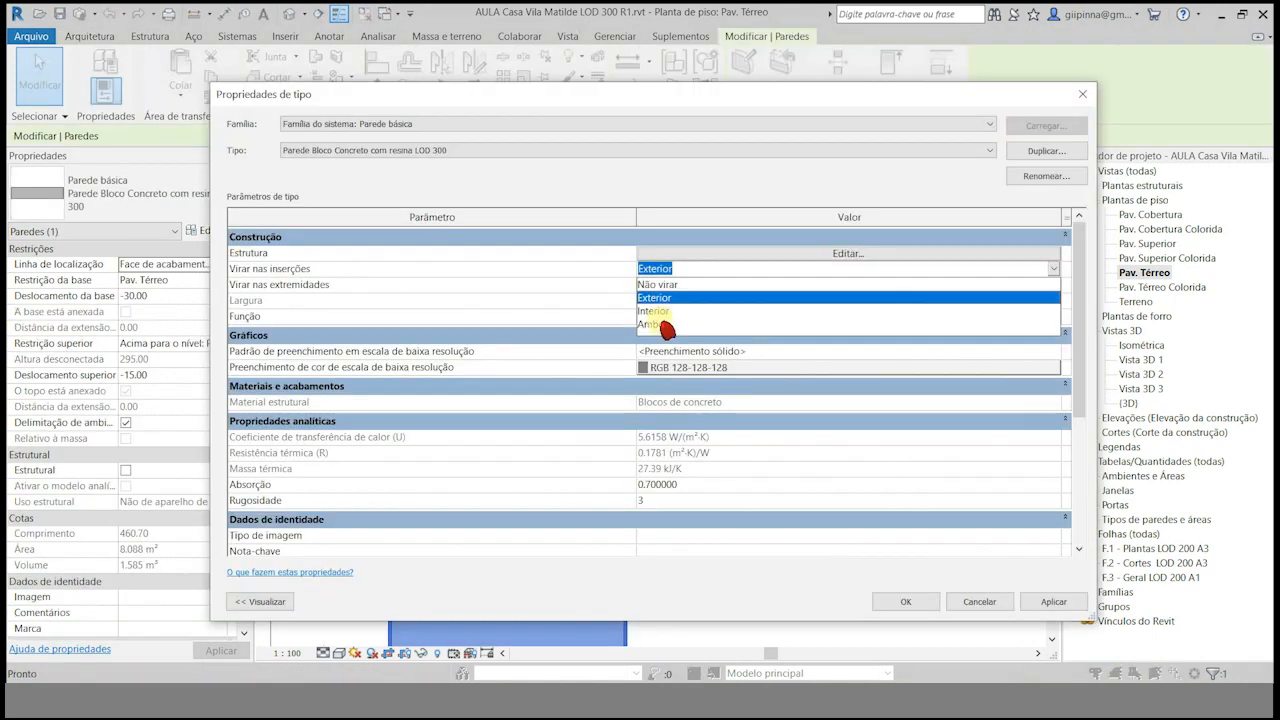
{"action": "left_click", "coordinate": [700, 382]}
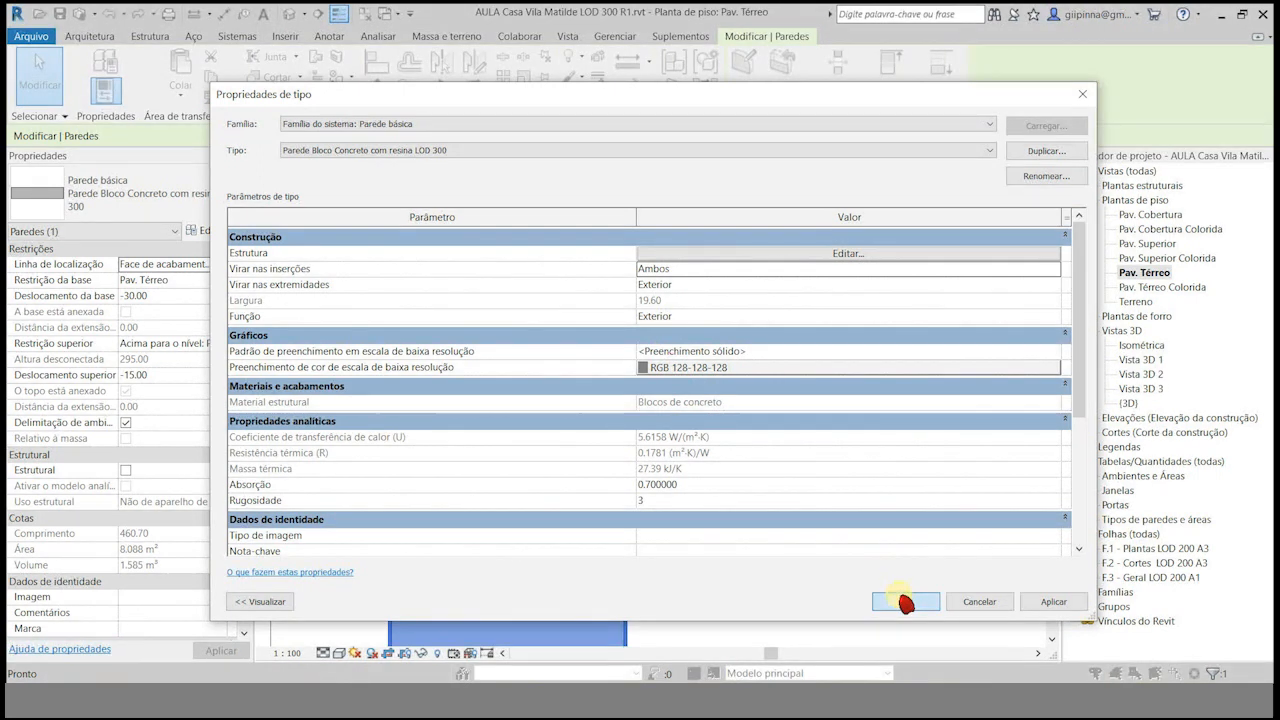
{"action": "left_click", "coordinate": [905, 603]}
{"action": "left_click", "coordinate": [900, 604]}
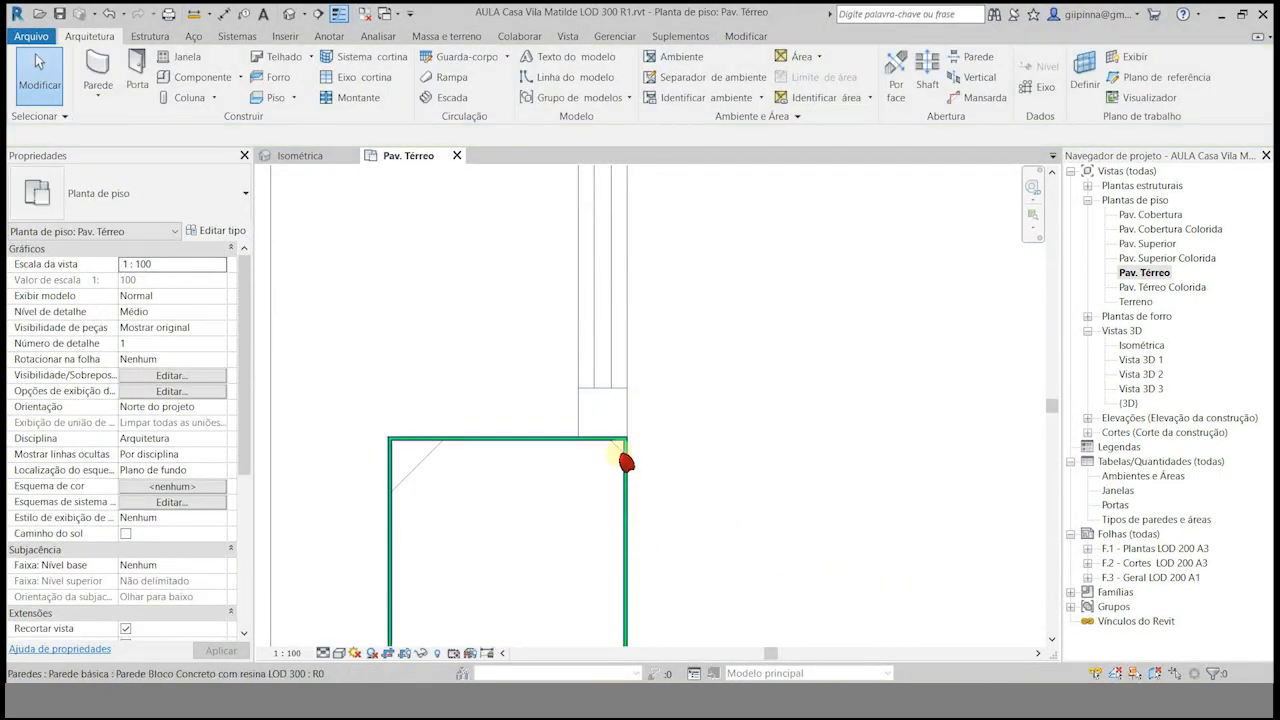
Inspect the resin finish at the opening of window J1 and where it meets the upper boundary wall.
{"action": "scroll", "coordinate": [705, 395], "scroll_direction": "down", "scroll_amount": 3}
{"action": "scroll", "coordinate": [529, 423], "scroll_direction": "up", "scroll_amount": 5}
{"action": "scroll", "coordinate": [553, 252], "scroll_direction": "up", "scroll_amount": 5}
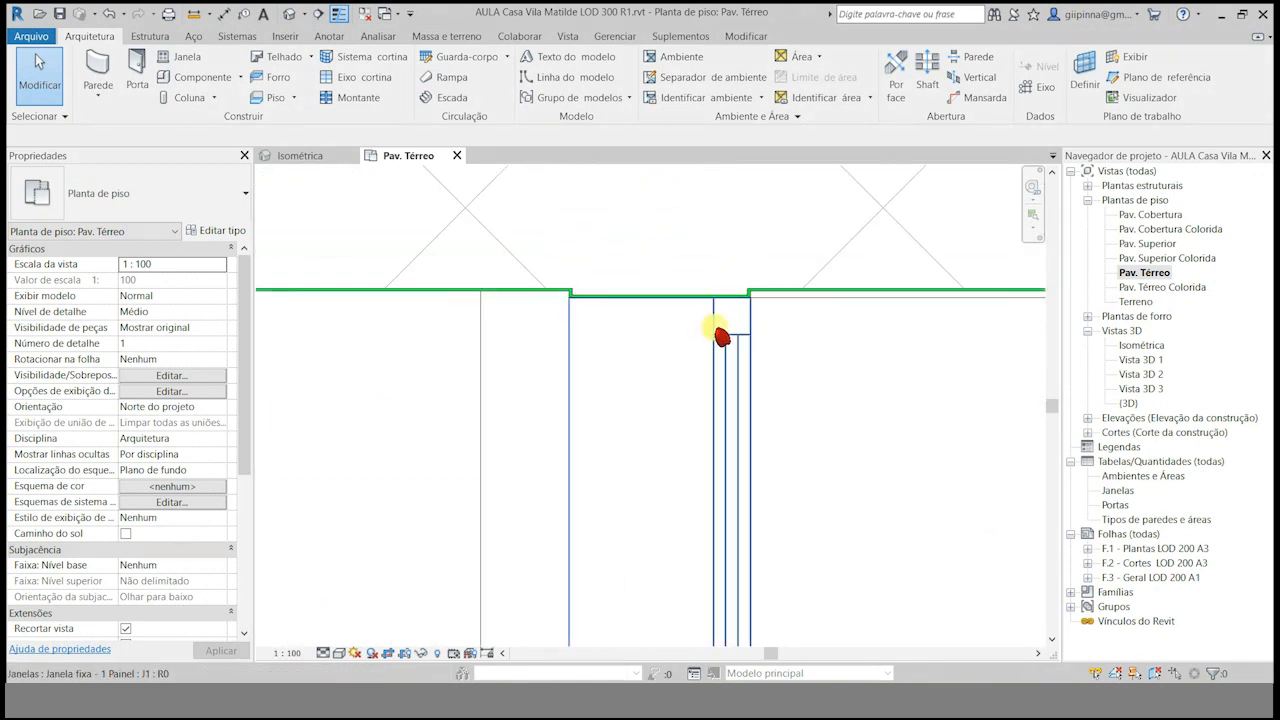
{"action": "left_click", "coordinate": [717, 335]}
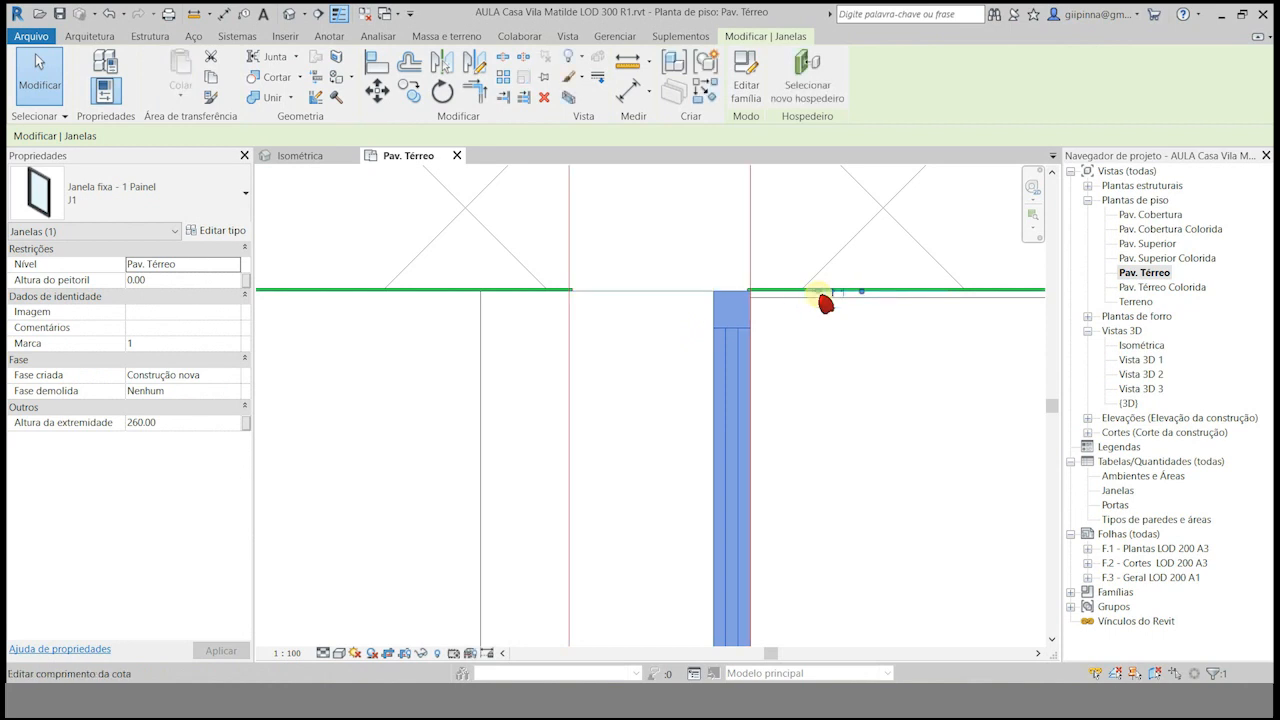
{"action": "left_click", "coordinate": [803, 369]}
Examine the remaining ground-floor walls and dimensions, then the wall finishes around the upper corner of the I.S. room.
{"action": "scroll", "coordinate": [602, 396], "scroll_direction": "down", "scroll_amount": 7}
{"action": "scroll", "coordinate": [500, 246], "scroll_direction": "down", "scroll_amount": 1}
{"action": "scroll", "coordinate": [447, 610], "scroll_direction": "up", "scroll_amount": 1}
{"action": "middle_click_drag", "start_coordinate": [447, 610], "coordinate": [377, 463]}
{"action": "scroll", "coordinate": [369, 470], "scroll_direction": "down", "scroll_amount": 3}
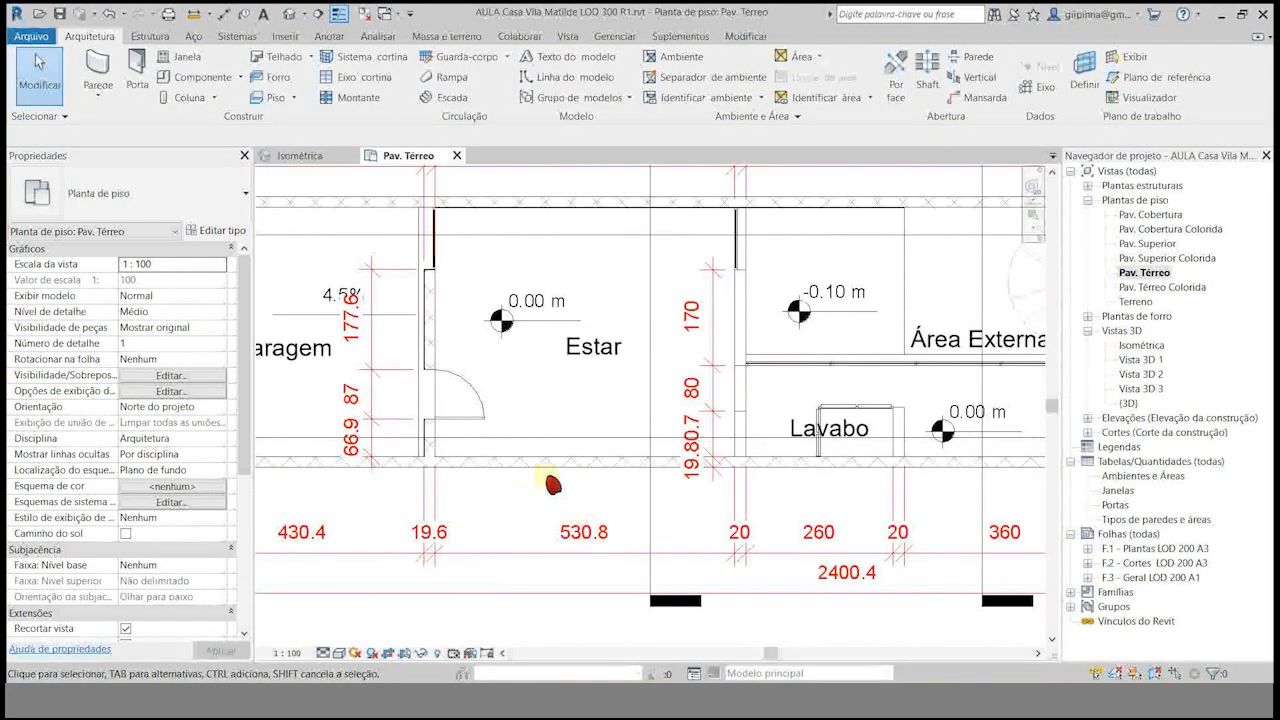
{"action": "scroll", "coordinate": [834, 386], "scroll_direction": "up", "scroll_amount": 5}
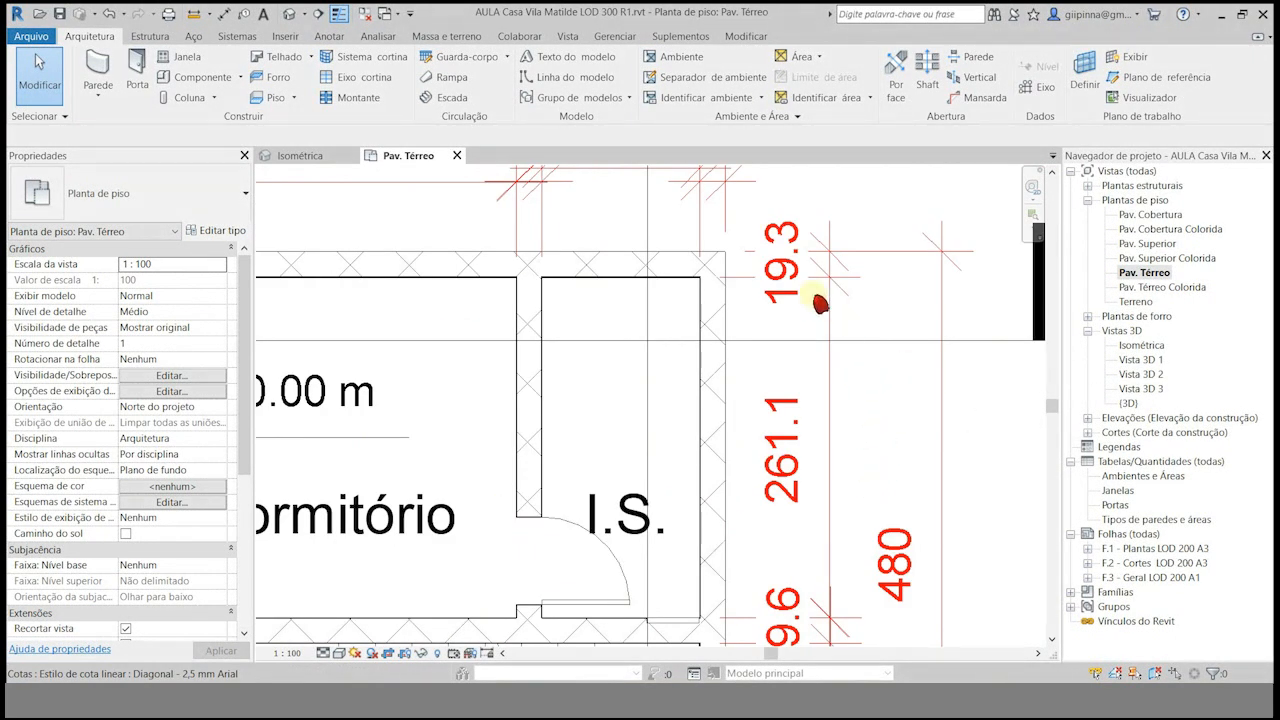
{"action": "scroll", "coordinate": [786, 288], "scroll_direction": "down", "scroll_amount": 2}
{"action": "scroll", "coordinate": [762, 316], "scroll_direction": "up", "scroll_amount": 2}
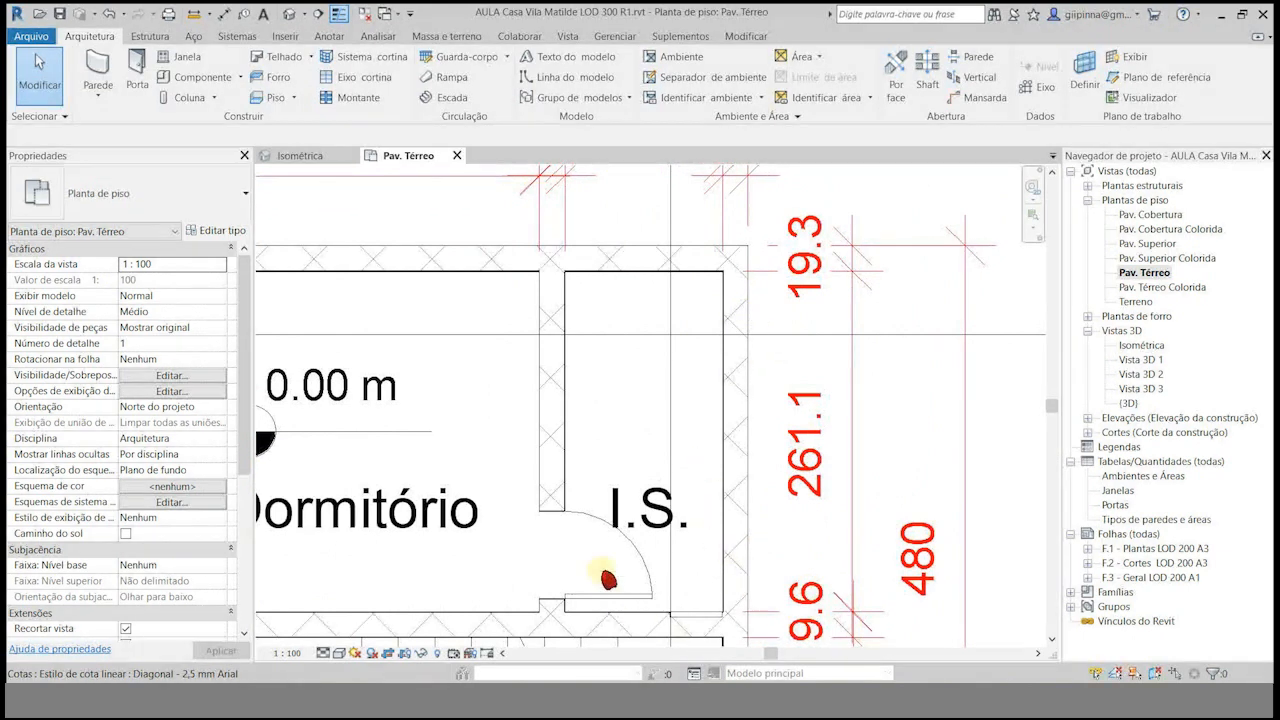
{"action": "scroll", "coordinate": [655, 243], "scroll_direction": "up", "scroll_amount": 3}
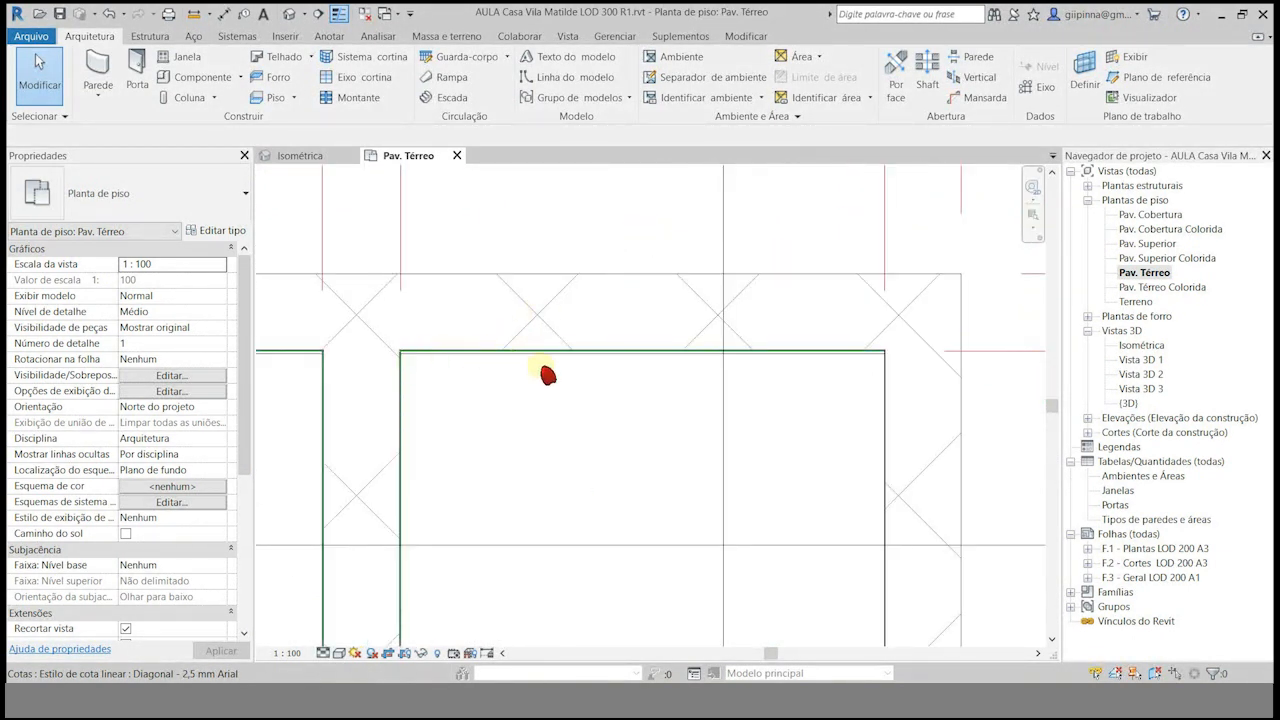
{"action": "scroll", "coordinate": [713, 315], "scroll_direction": "down", "scroll_amount": 3}
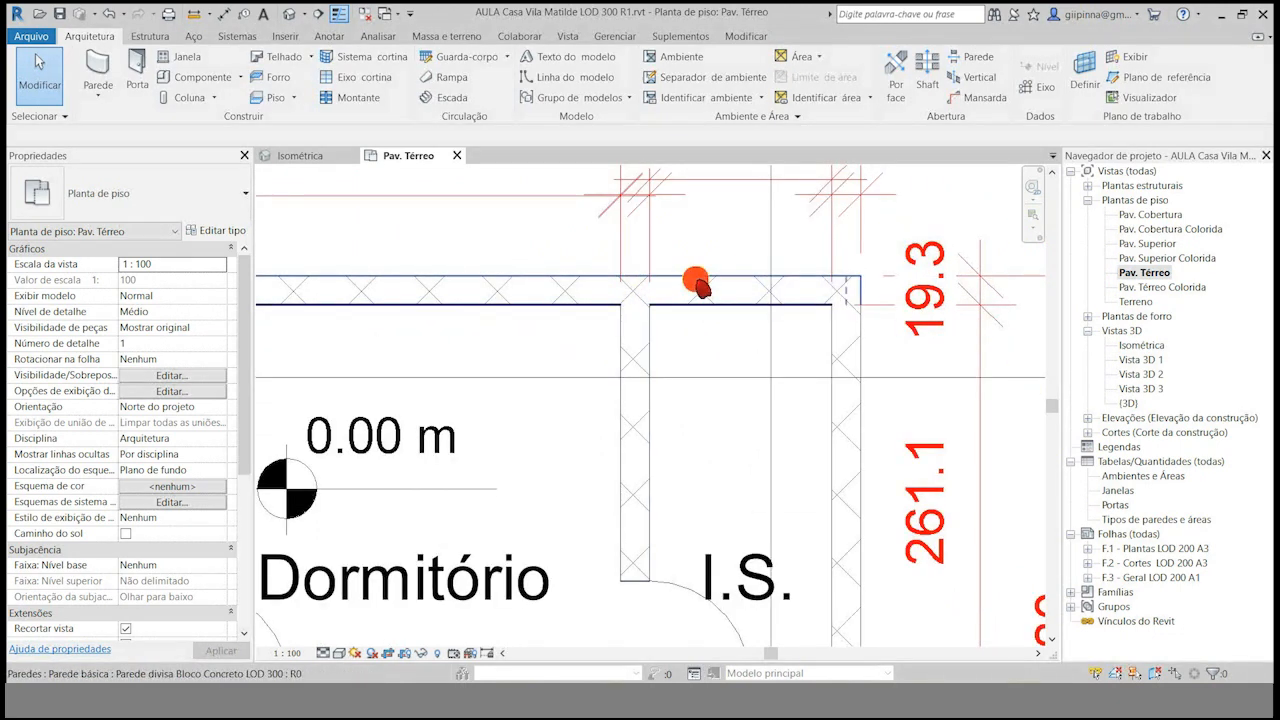
Save the project and split the upper boundary wall at the partition between Dormitório and I.S.
{"action": "left_click", "coordinate": [694, 282]}
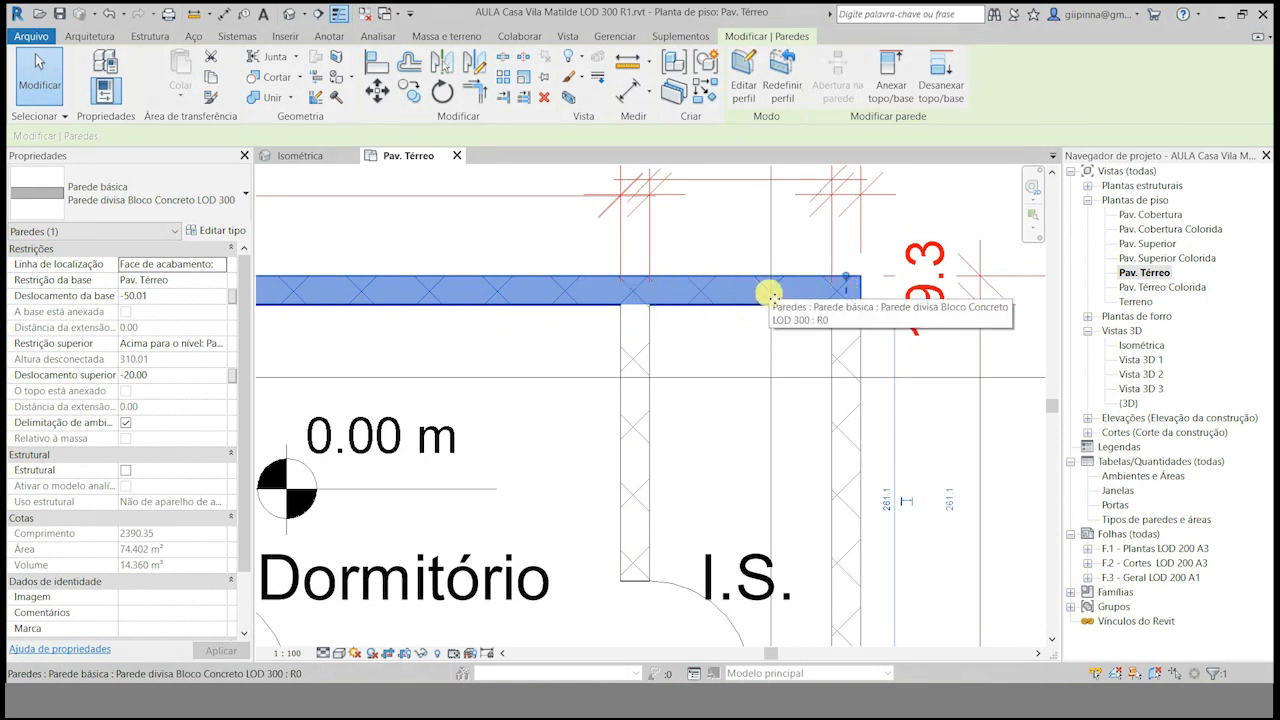
{"action": "left_click", "coordinate": [671, 284]}
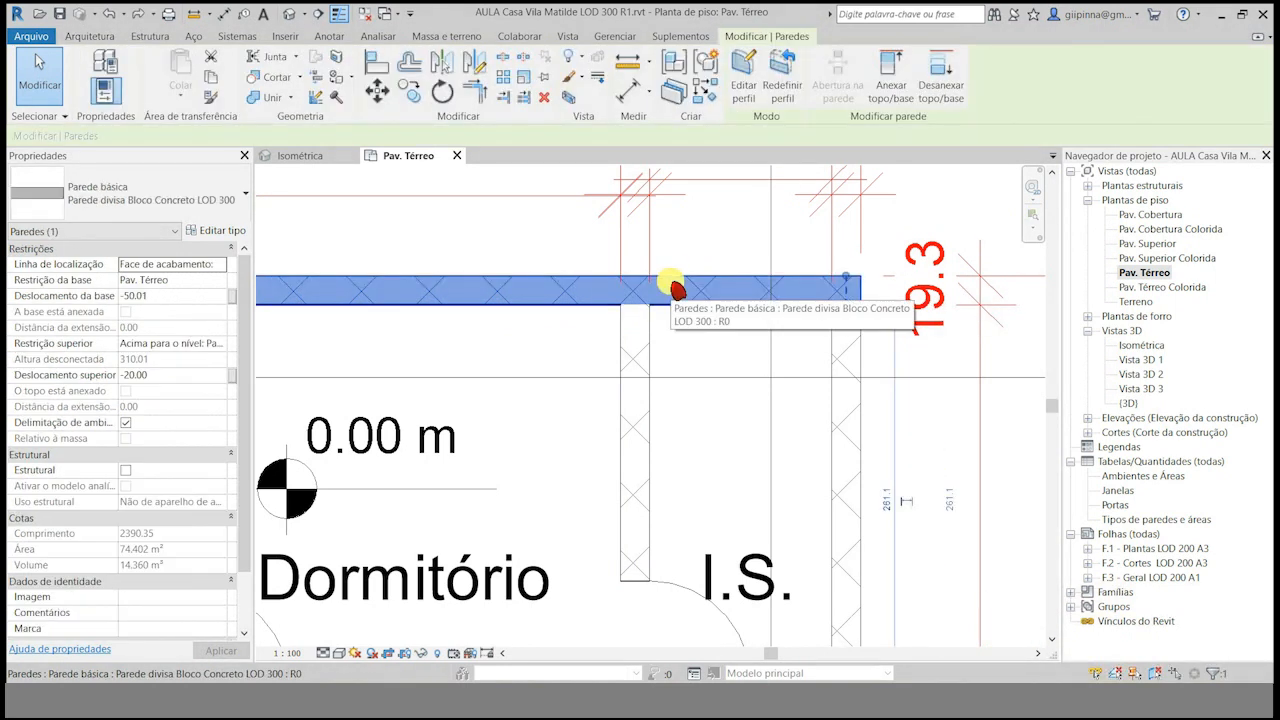
{"action": "left_click", "coordinate": [510, 66]}
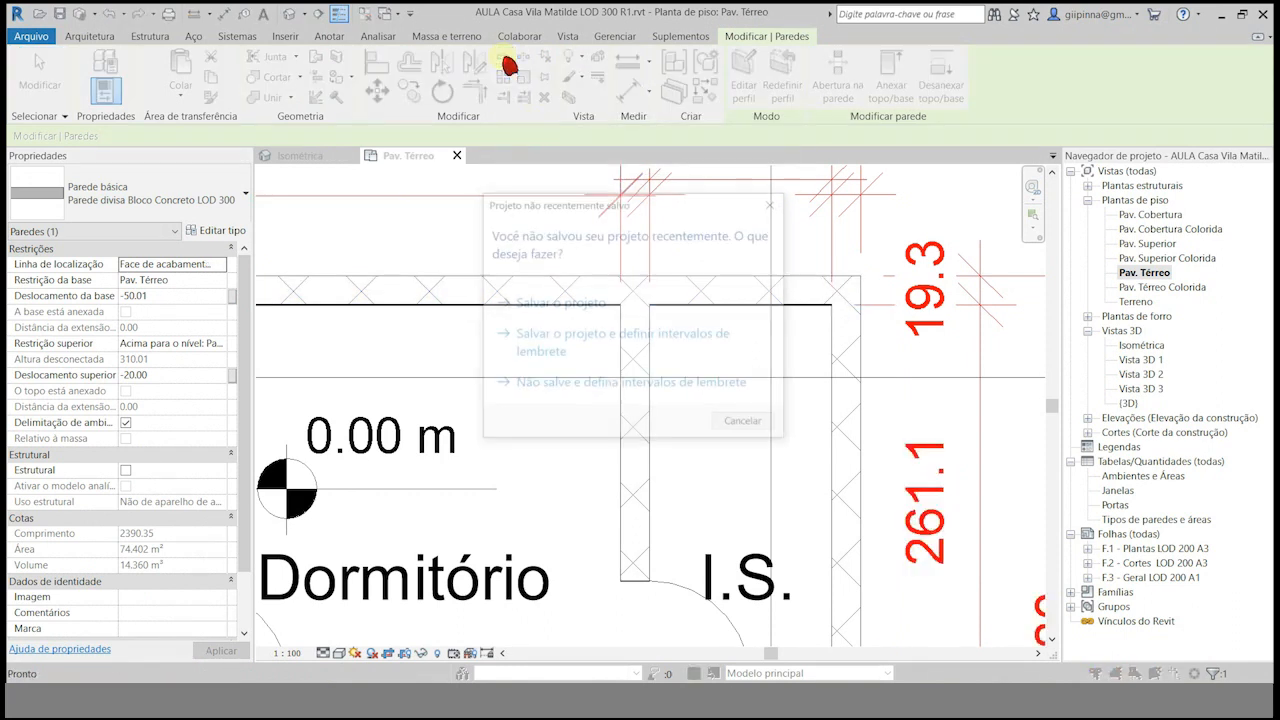
{"action": "left_click", "coordinate": [572, 312]}
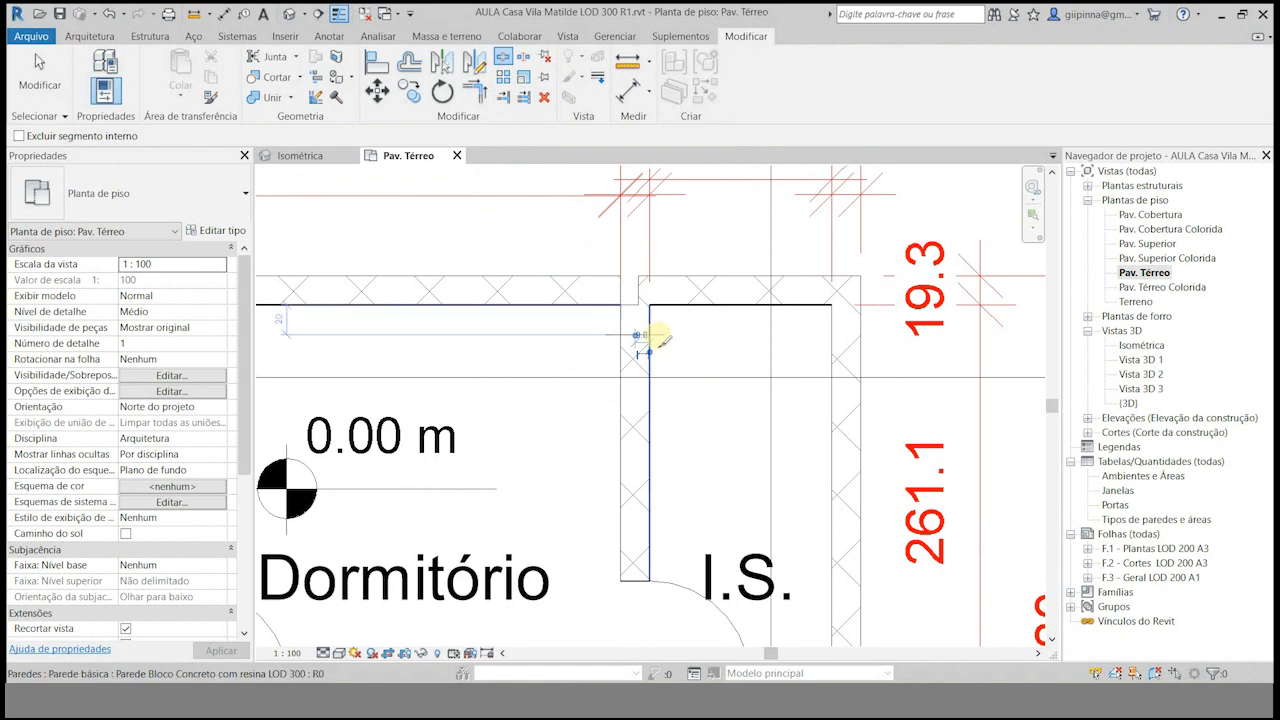
{"action": "key", "text": "Escape"}
Adjust the inner end of the boundary wall segment above I.S. to meet the I.S. side of the partition.
{"action": "left_click", "coordinate": [706, 302]}
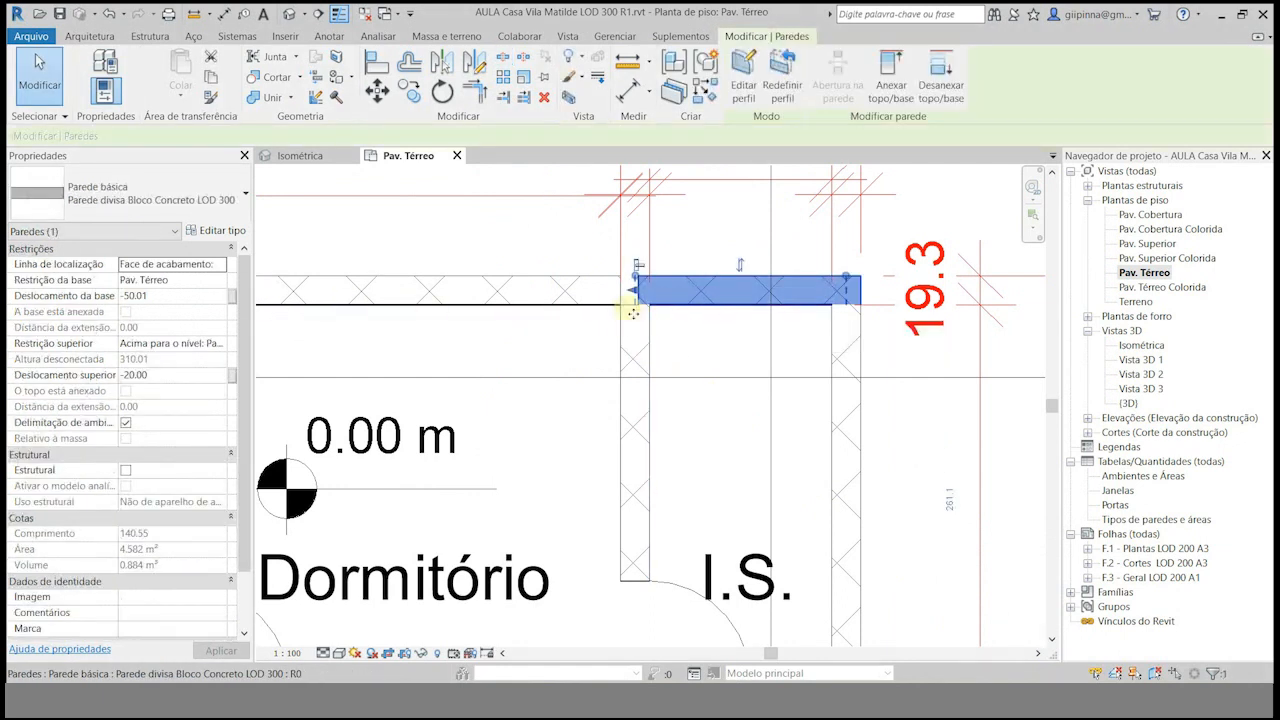
{"action": "left_click_drag", "start_coordinate": [642, 289], "coordinate": [649, 289]}
{"action": "left_click", "coordinate": [707, 332]}
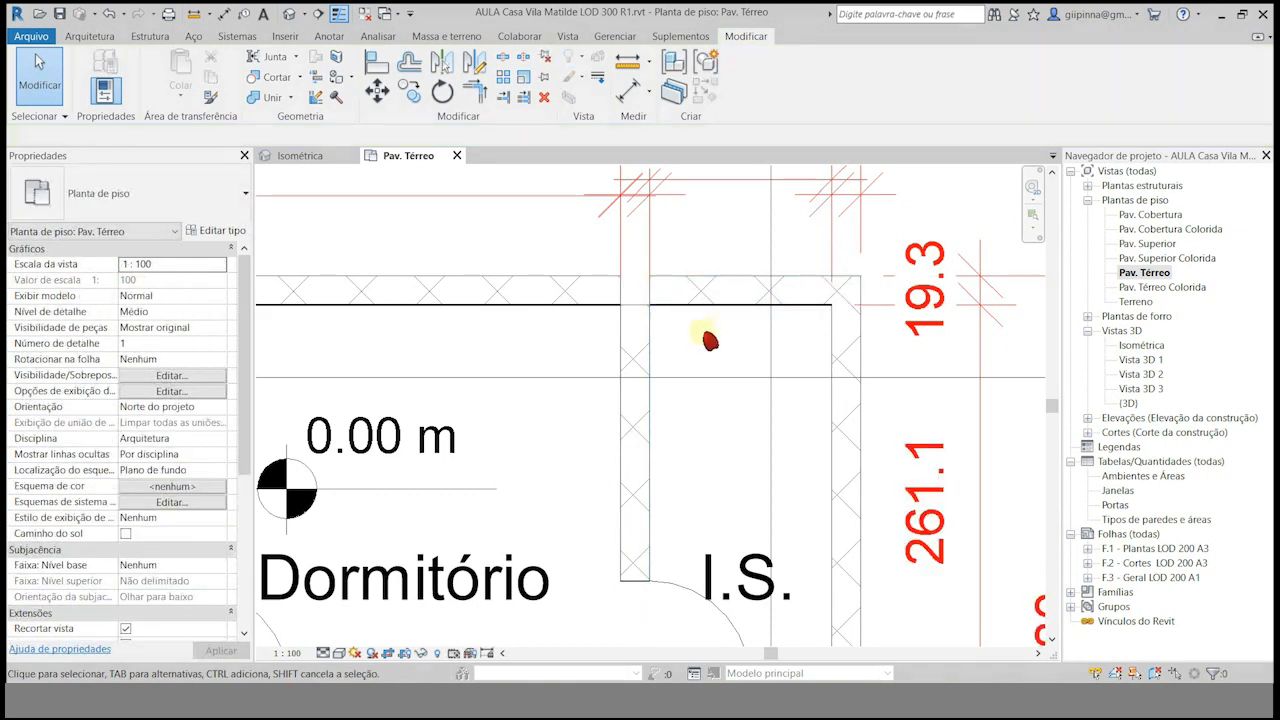
{"action": "left_click", "coordinate": [613, 294]}
Review the layers of the I.S. boundary segment's type and duplicate it as Parede Divisa + ceramica Bloco Concreto LOD 300.
{"action": "left_click", "coordinate": [708, 302]}
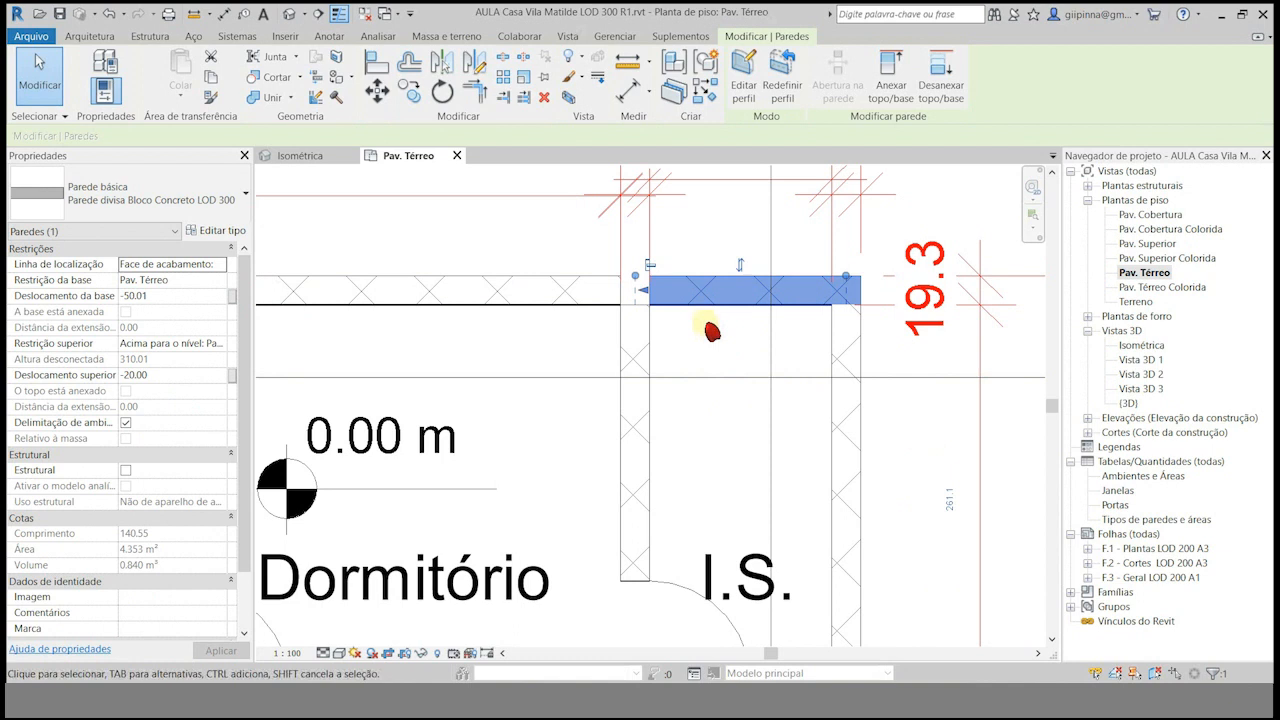
{"action": "left_click", "coordinate": [229, 234]}
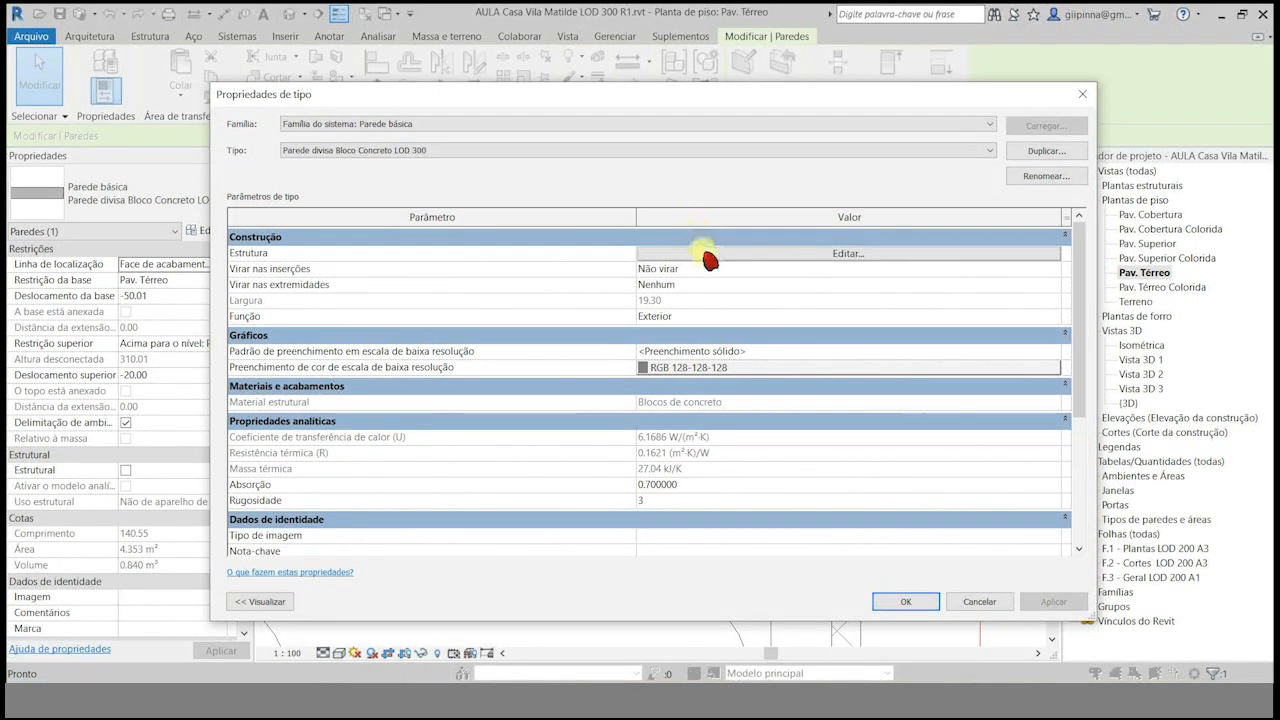
{"action": "left_click", "coordinate": [703, 254]}
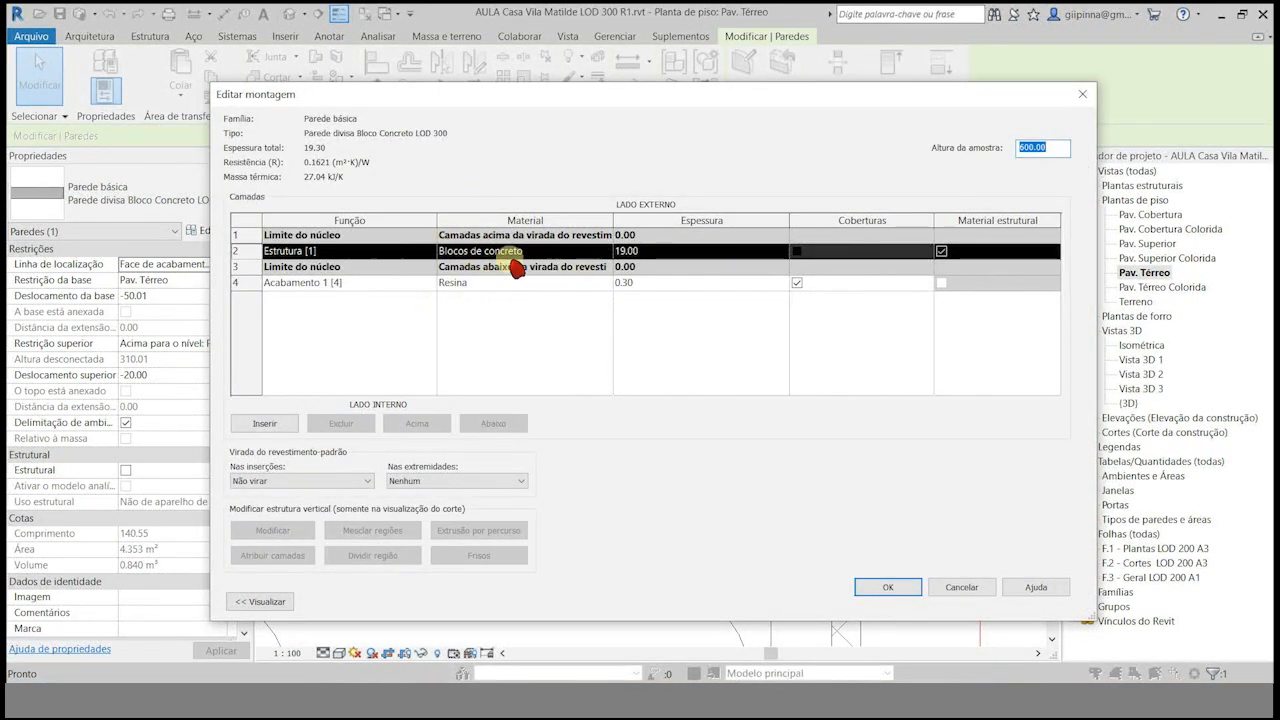
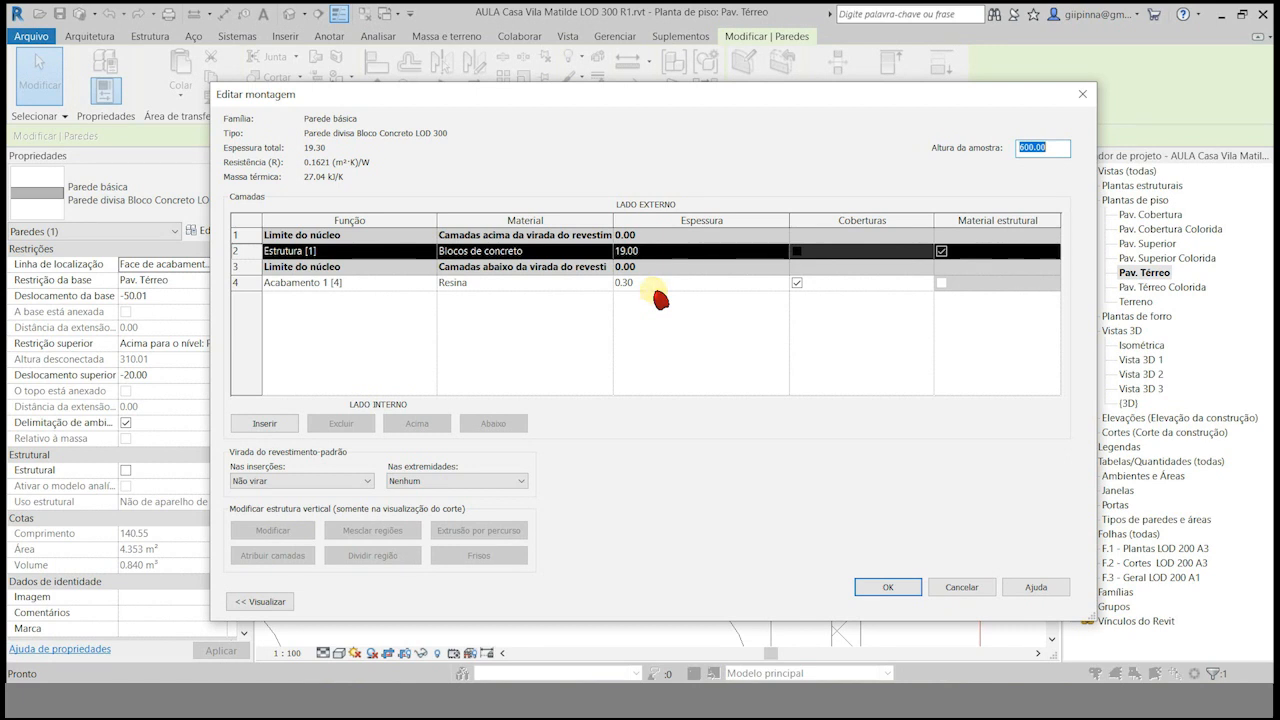
{"action": "key", "text": "Return"}
{"action": "left_click", "coordinate": [1038, 151]}
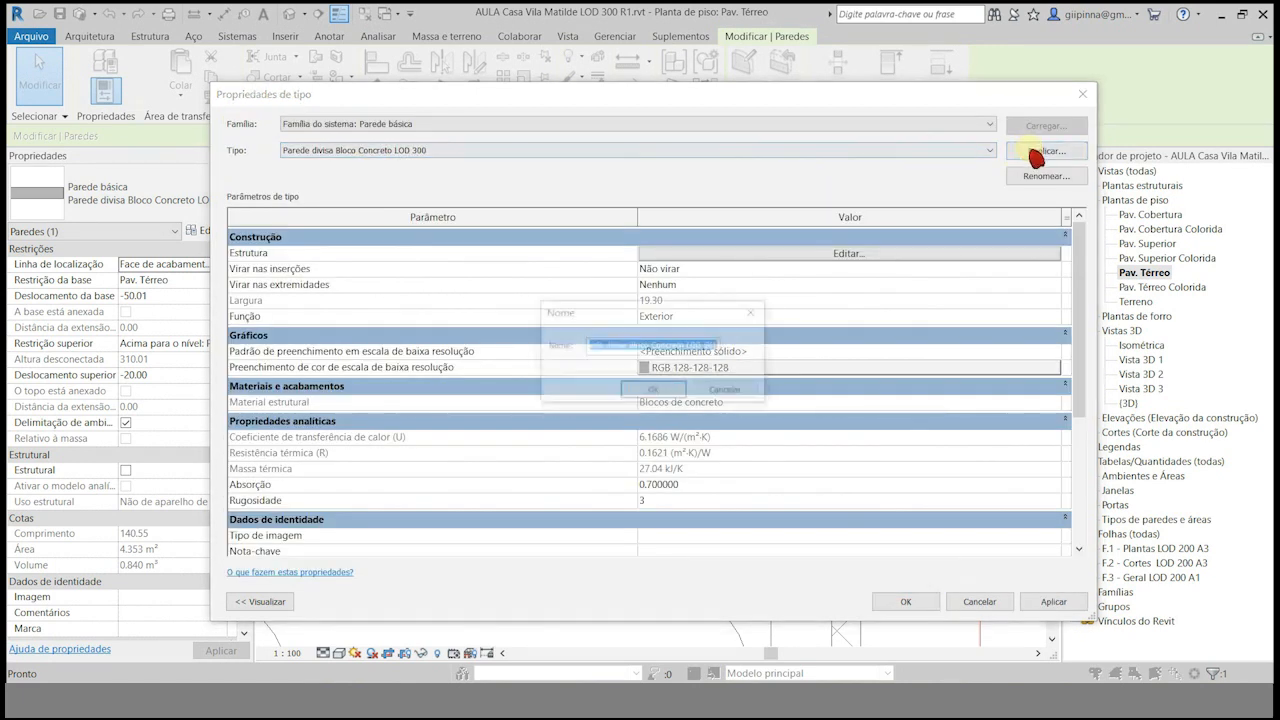
{"action": "double_click", "coordinate": [627, 345]}
{"action": "key", "text": "BackSpace"}
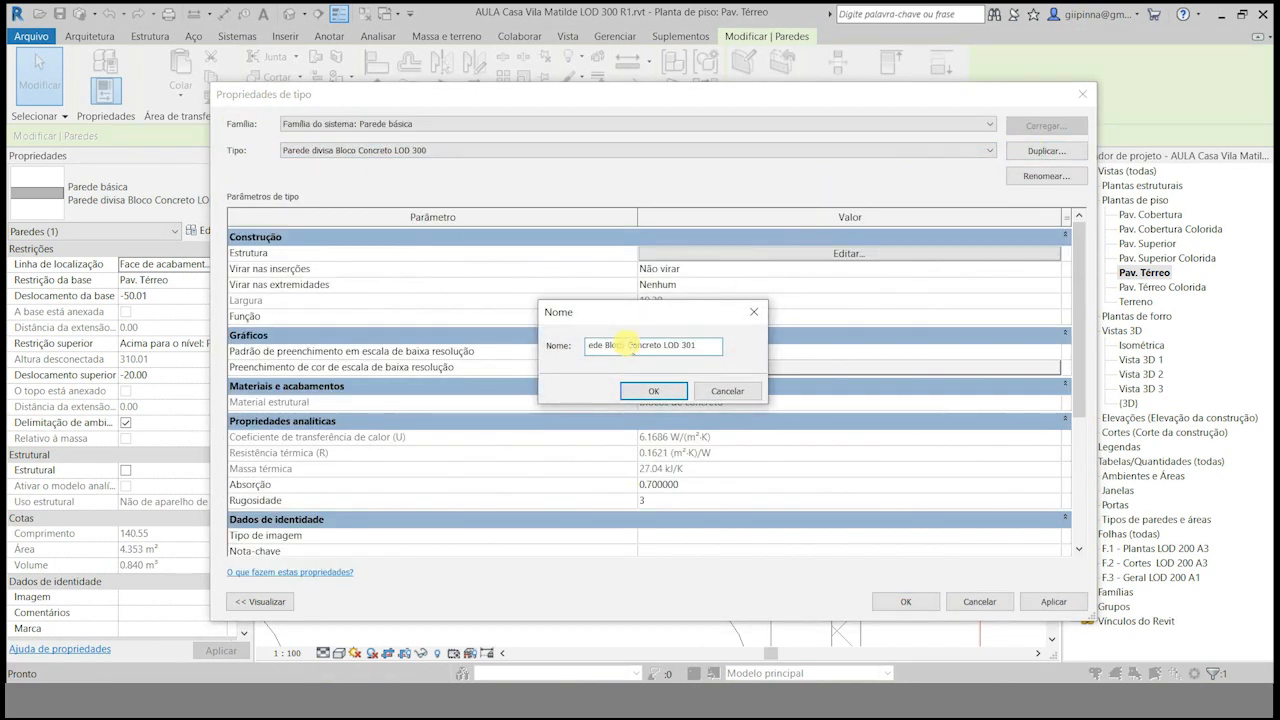
{"action": "type", "text": "Divisa + ceramica"}
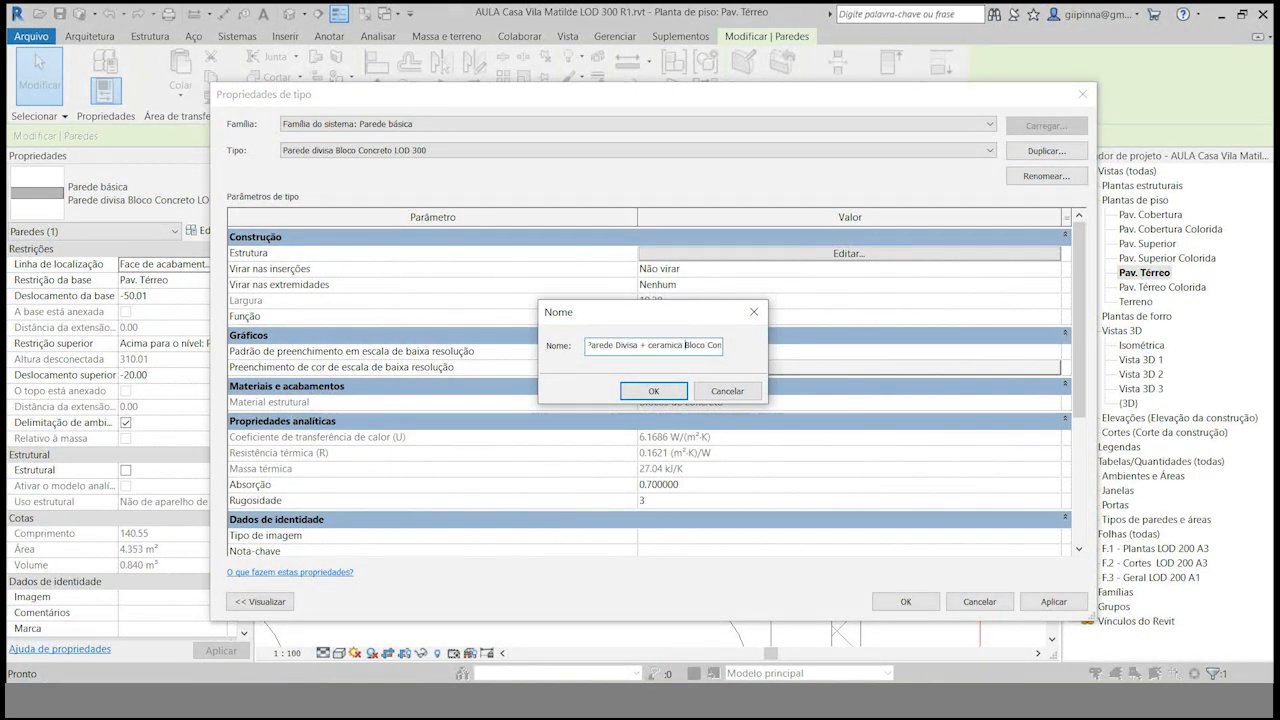
{"action": "key", "text": "Return"}
Open the new type's layer structure and add the library material Azulejo, mosaico, cinza for its finish layer, replacing Resina.
{"action": "left_click", "coordinate": [850, 254]}
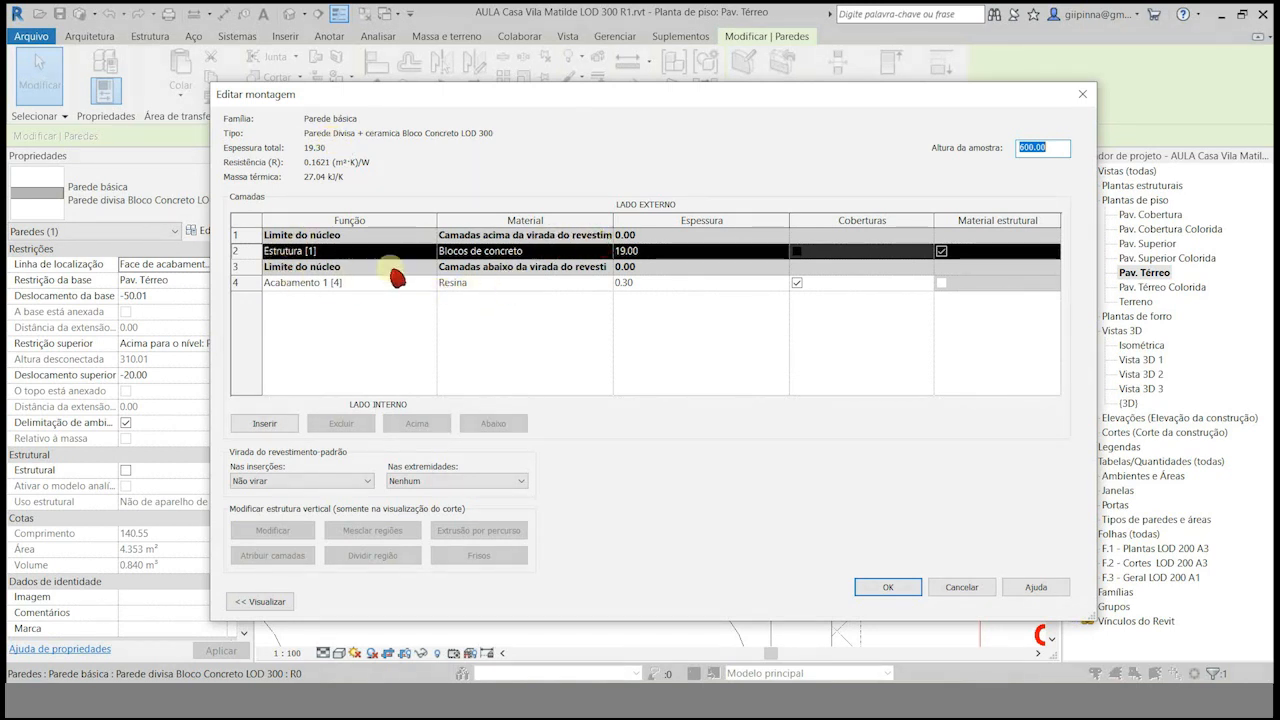
{"action": "left_click", "coordinate": [595, 284]}
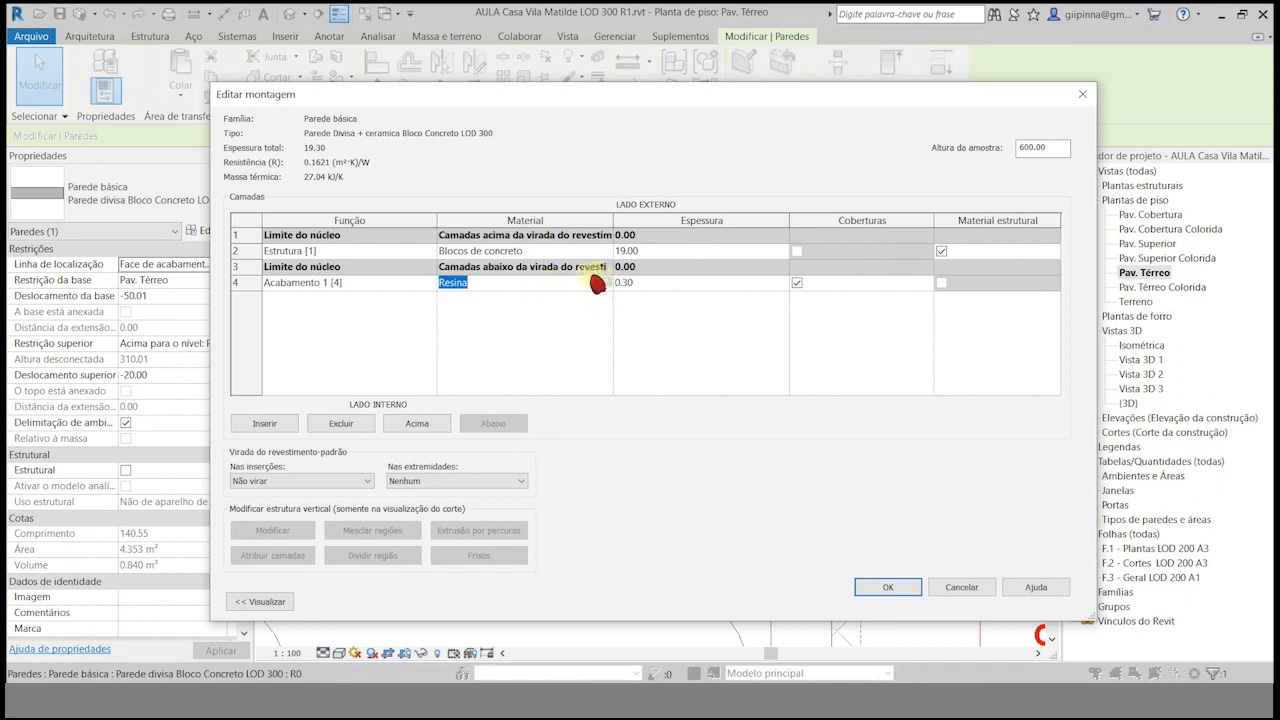
{"action": "left_click", "coordinate": [607, 285]}
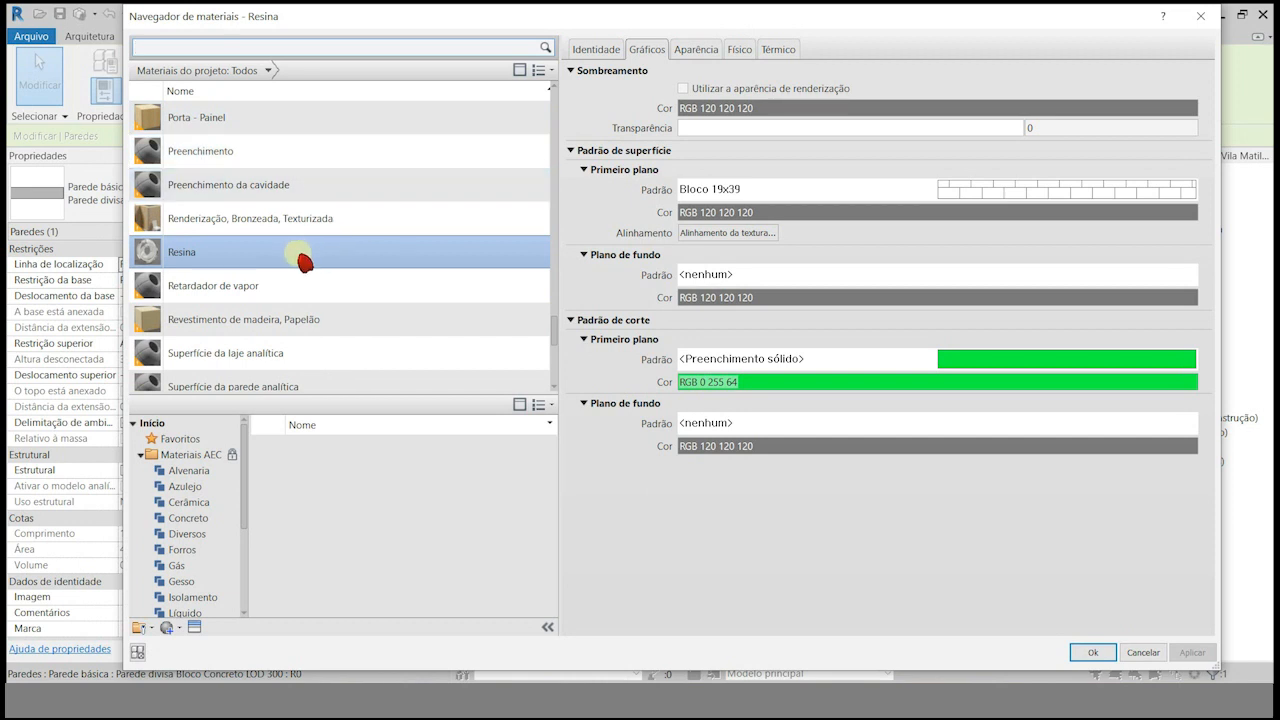
{"action": "left_click", "coordinate": [220, 52]}
{"action": "type", "text": "azulejo"}
{"action": "left_click_drag", "start_coordinate": [551, 471], "coordinate": [555, 550]}
{"action": "scroll", "coordinate": [557, 503], "scroll_direction": "down", "scroll_amount": 2}
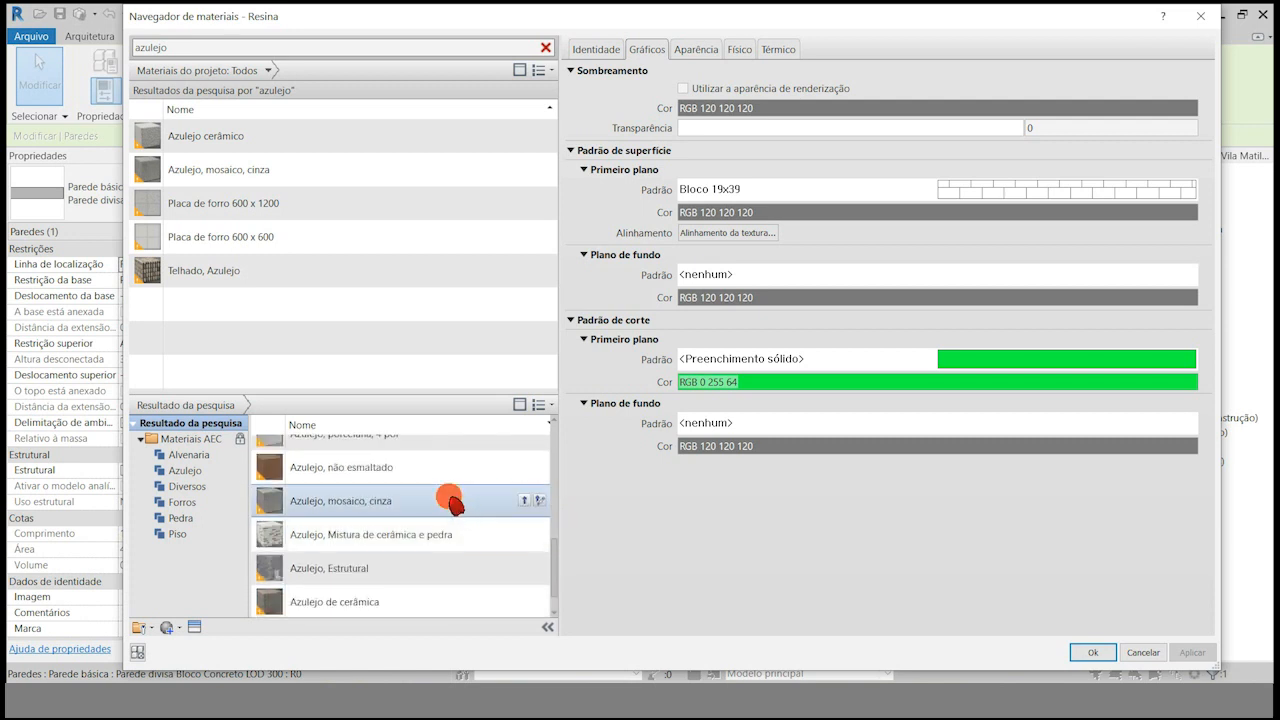
{"action": "left_click", "coordinate": [485, 505]}
{"action": "left_click", "coordinate": [523, 500]}
{"action": "left_click", "coordinate": [566, 372]}
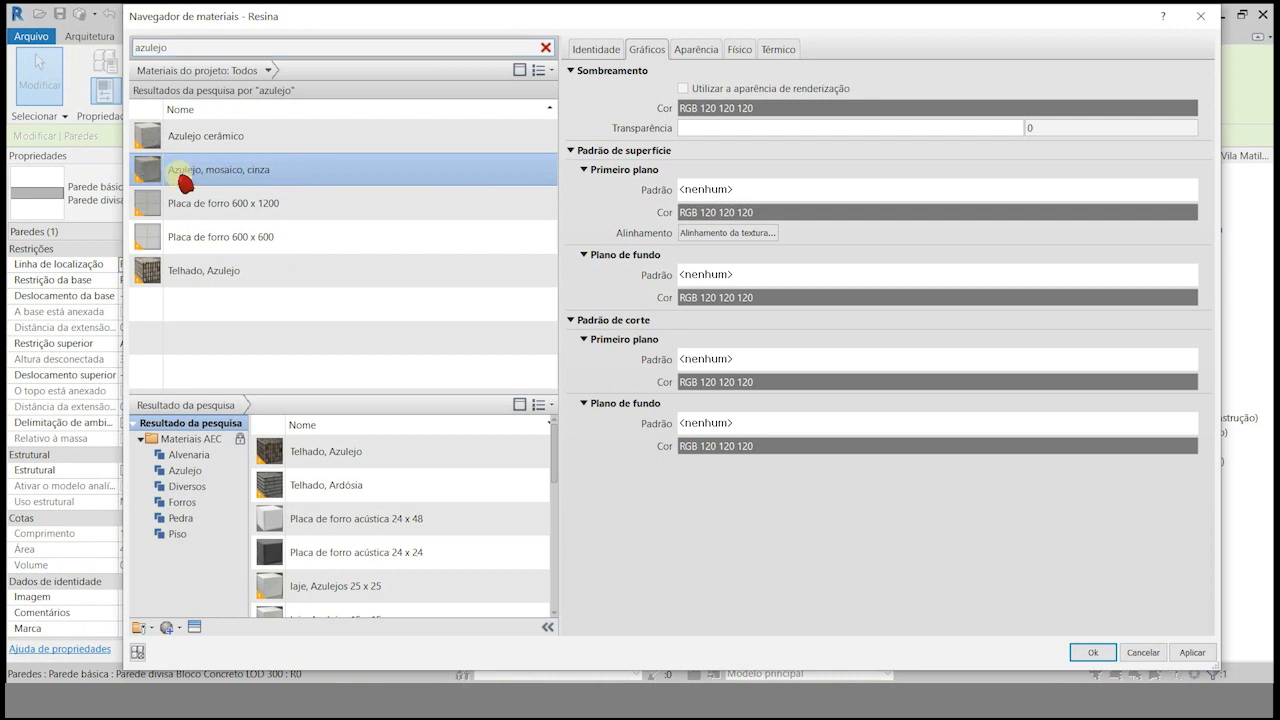
Set the tile material's surface foreground pattern to Hachura cruzada 1,5 mm with colour RGB 192 192 192.
{"action": "left_click", "coordinate": [716, 189]}
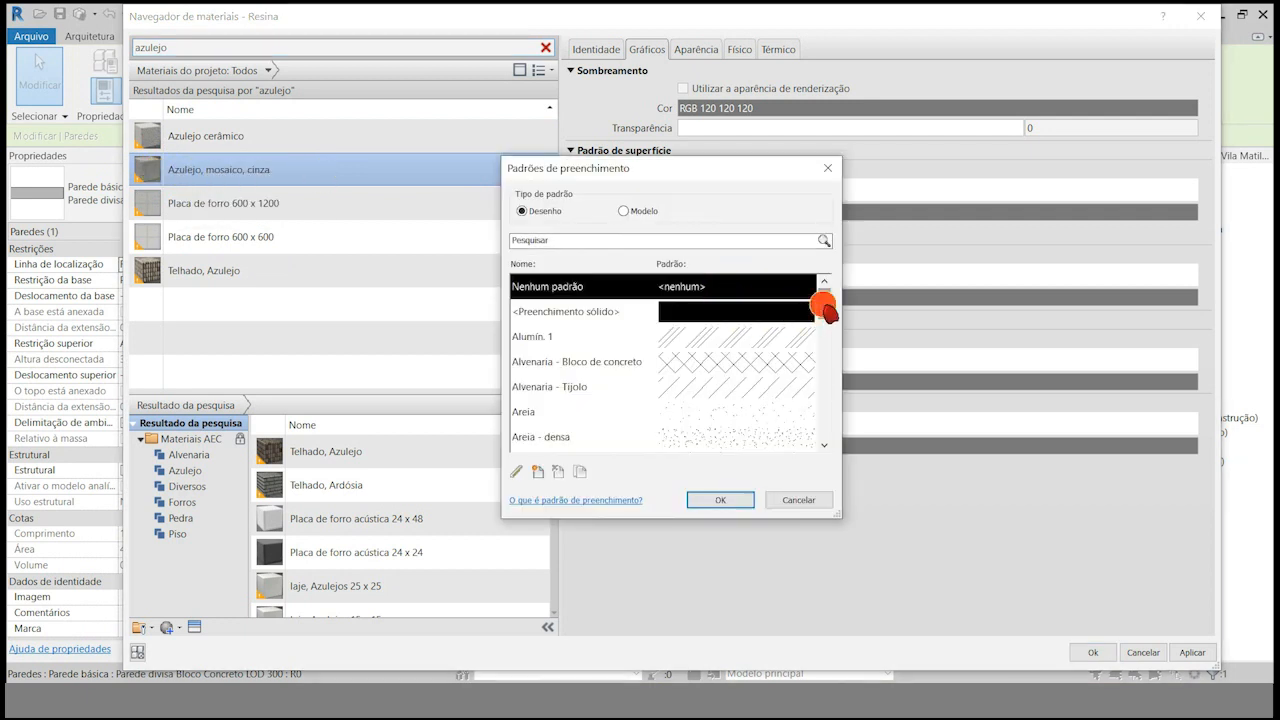
{"action": "scroll", "coordinate": [824, 309], "scroll_direction": "down", "scroll_amount": 5}
{"action": "left_click", "coordinate": [731, 412]}
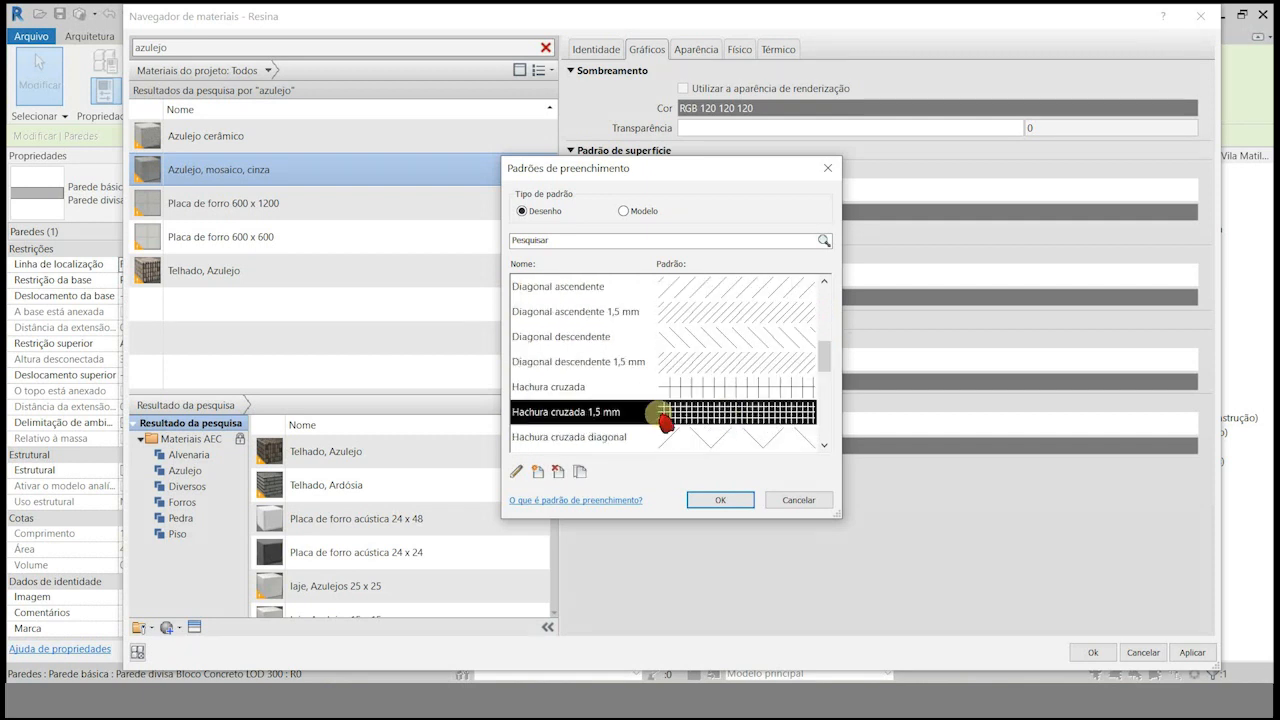
{"action": "left_click", "coordinate": [713, 500]}
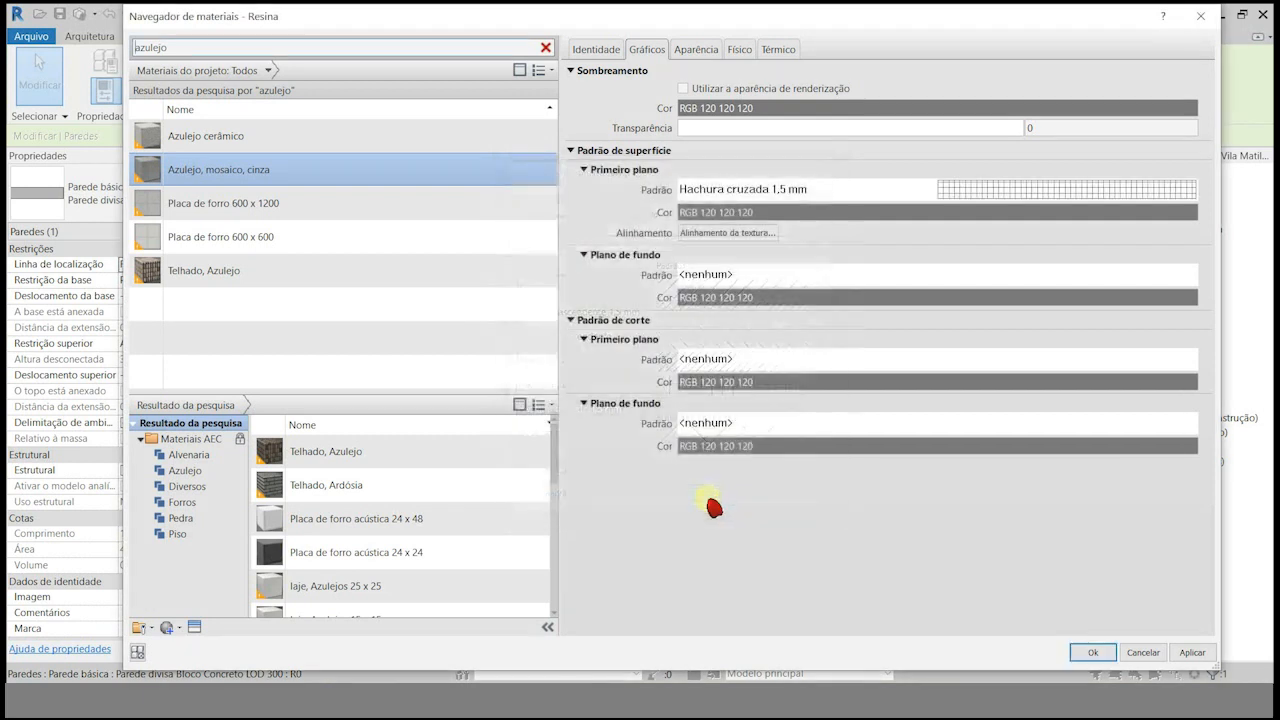
{"action": "left_click", "coordinate": [786, 209]}
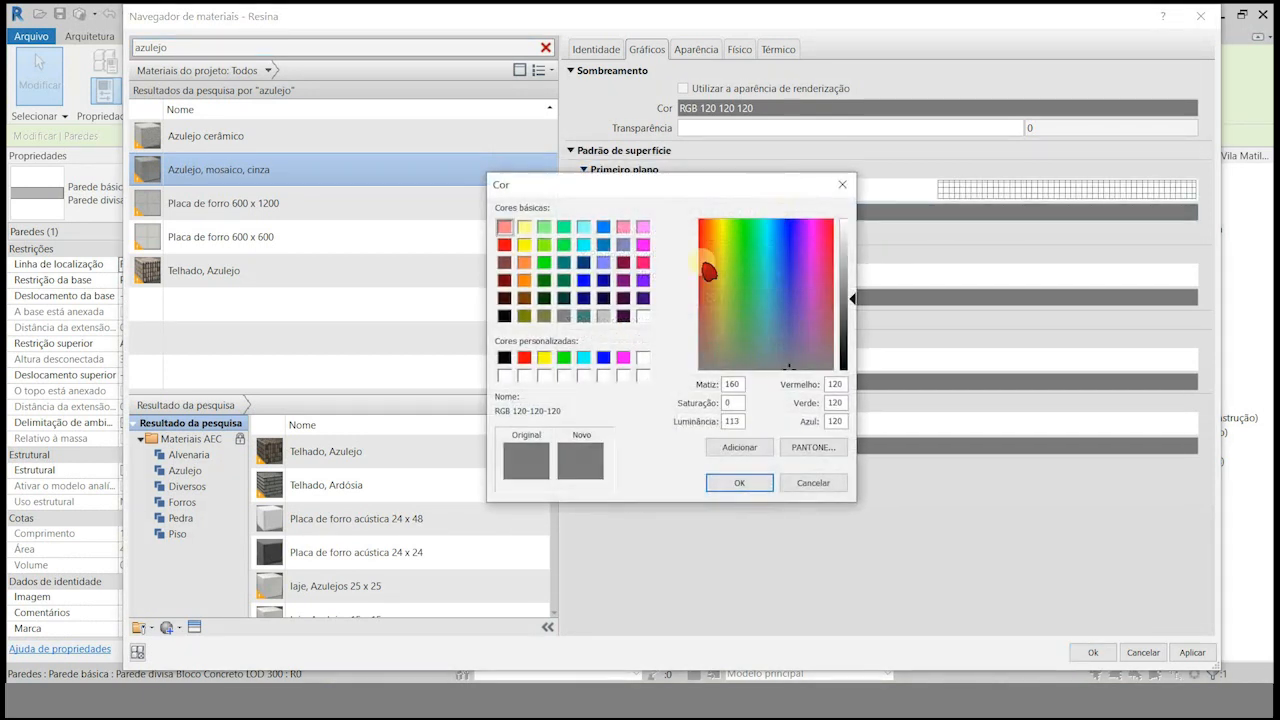
{"action": "left_click", "coordinate": [604, 316]}
{"action": "left_click", "coordinate": [739, 482]}
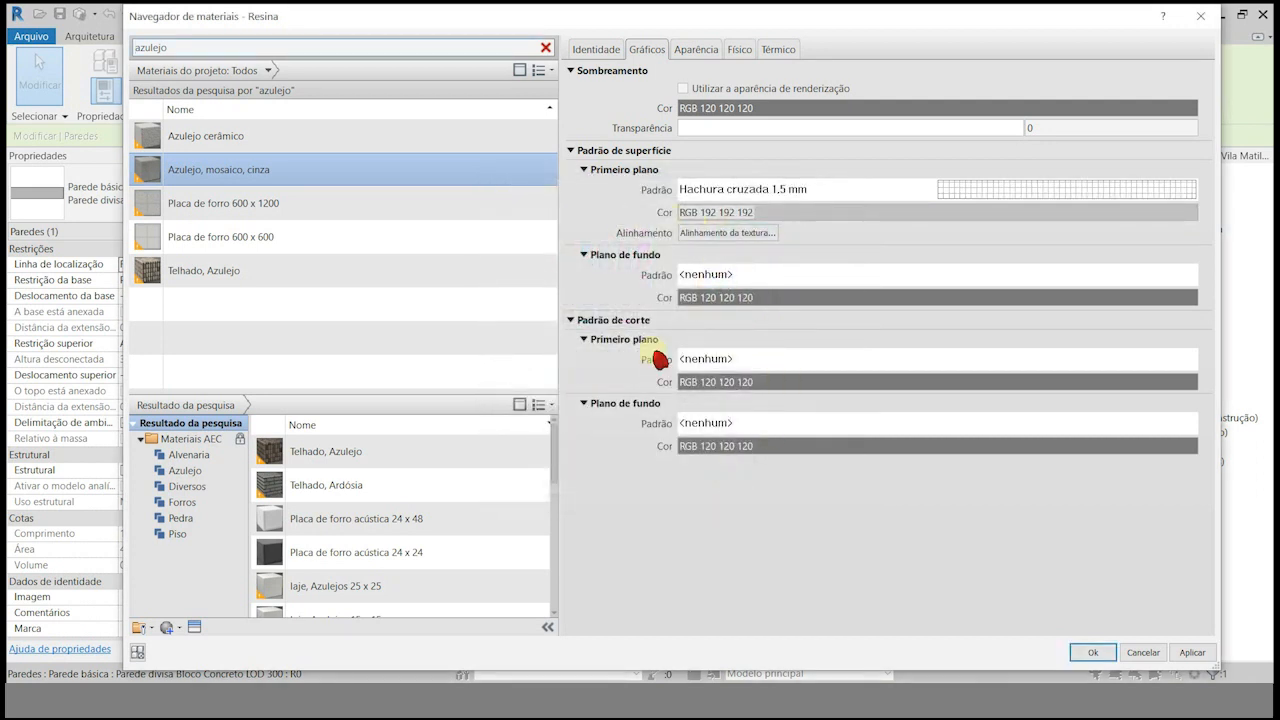
Give the tile material a solid-fill cut foreground pattern in RGB 192 192 192 and assign the material to the finish layer.
{"action": "left_click", "coordinate": [728, 360]}
{"action": "left_click", "coordinate": [716, 318]}
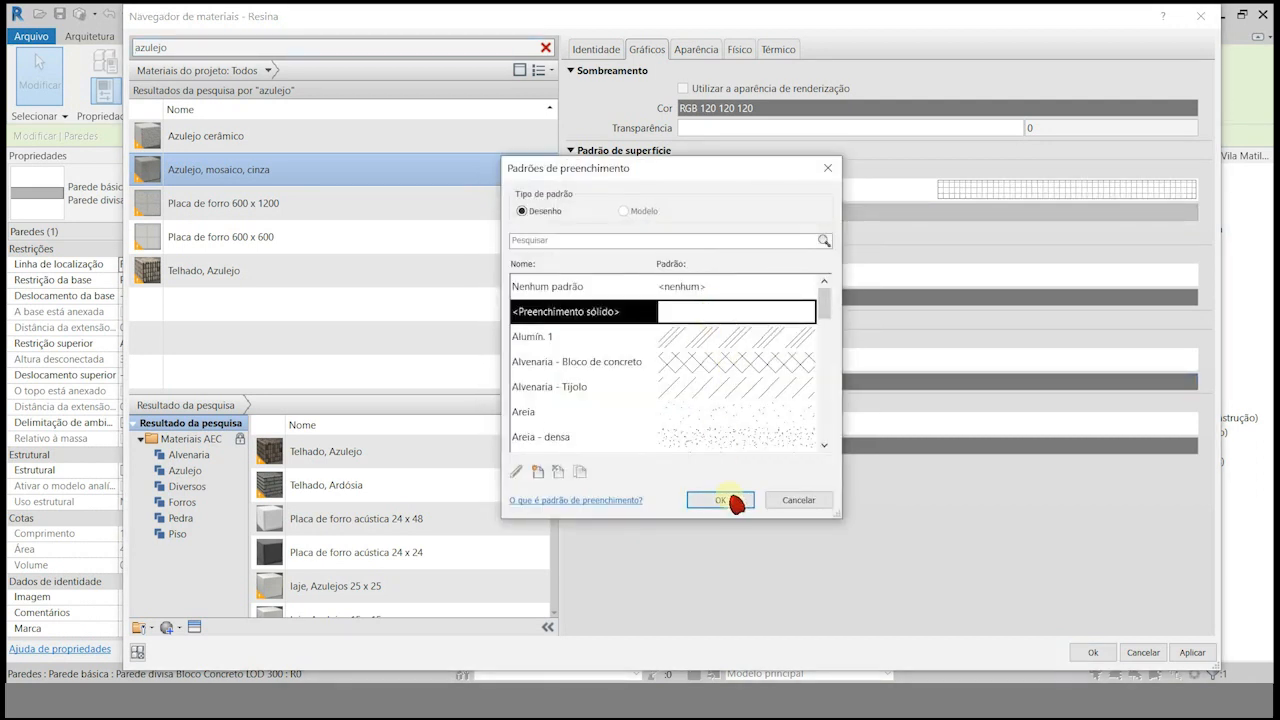
{"action": "left_click", "coordinate": [722, 500]}
{"action": "left_click", "coordinate": [797, 381]}
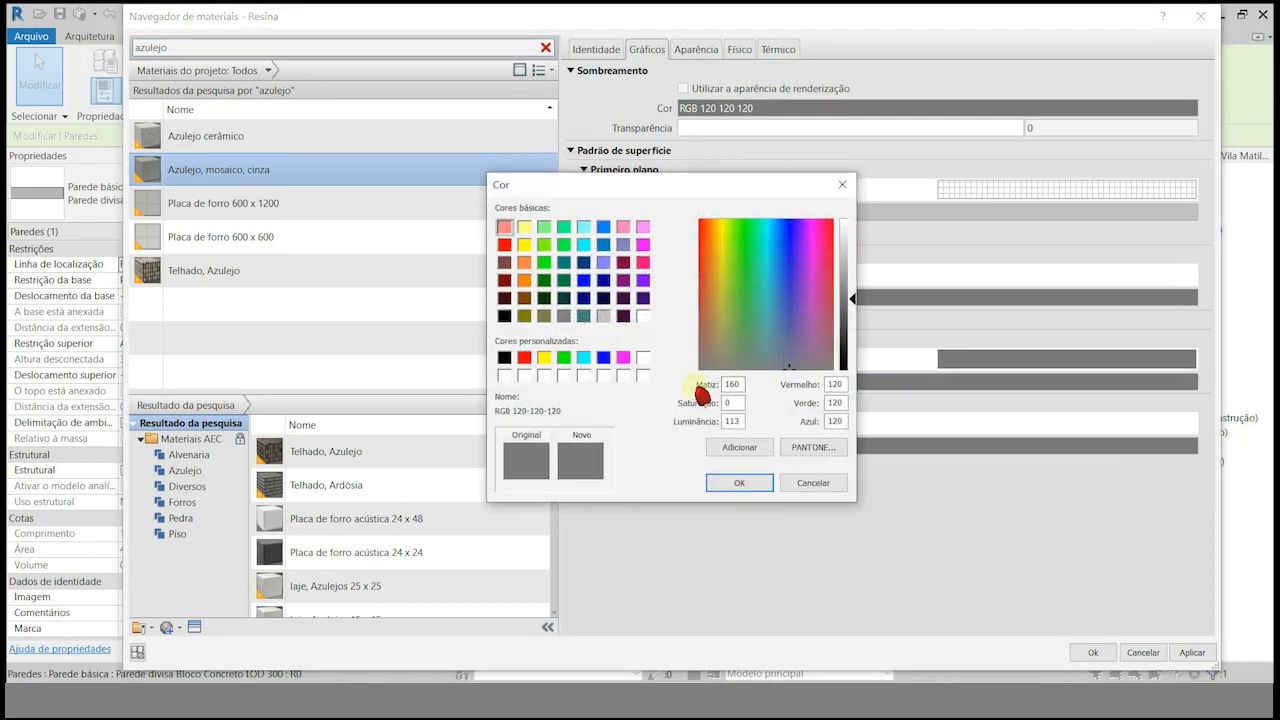
{"action": "left_click", "coordinate": [604, 316]}
{"action": "left_click", "coordinate": [739, 482]}
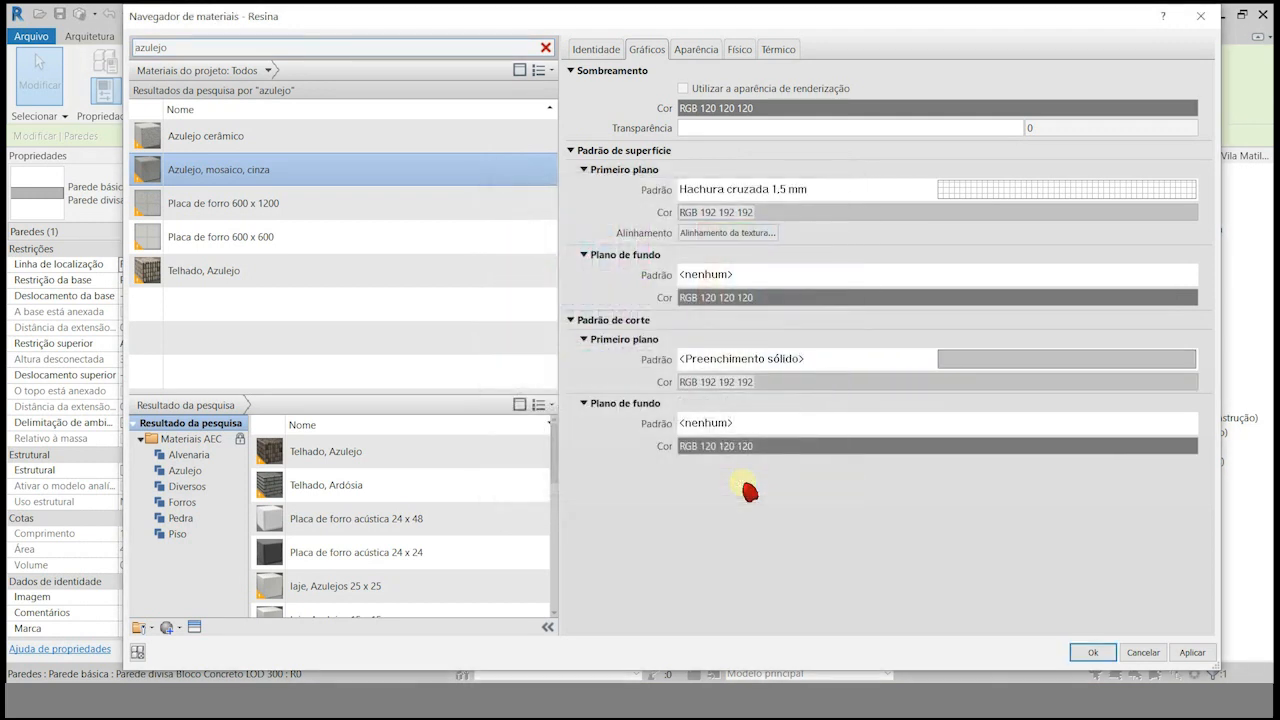
{"action": "key", "text": "Return"}
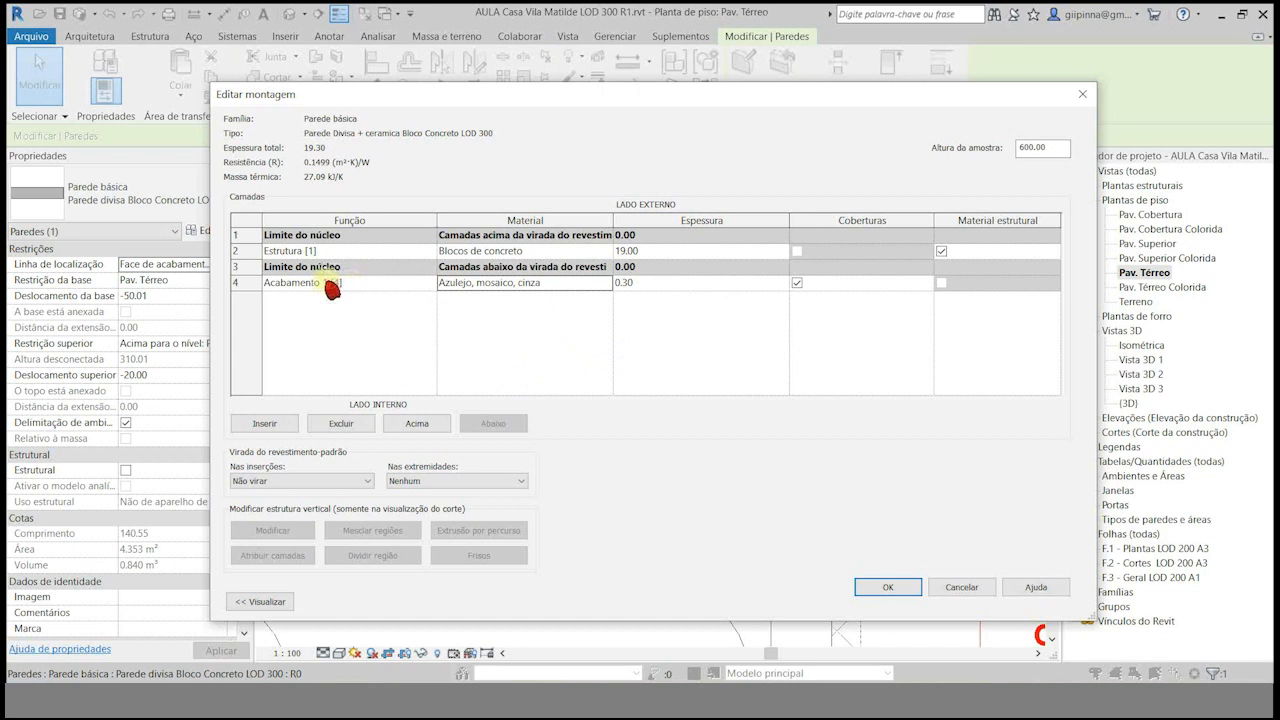
Rename the finish layer's tile material as Acabamento cerâmico.
{"action": "left_click", "coordinate": [654, 286]}
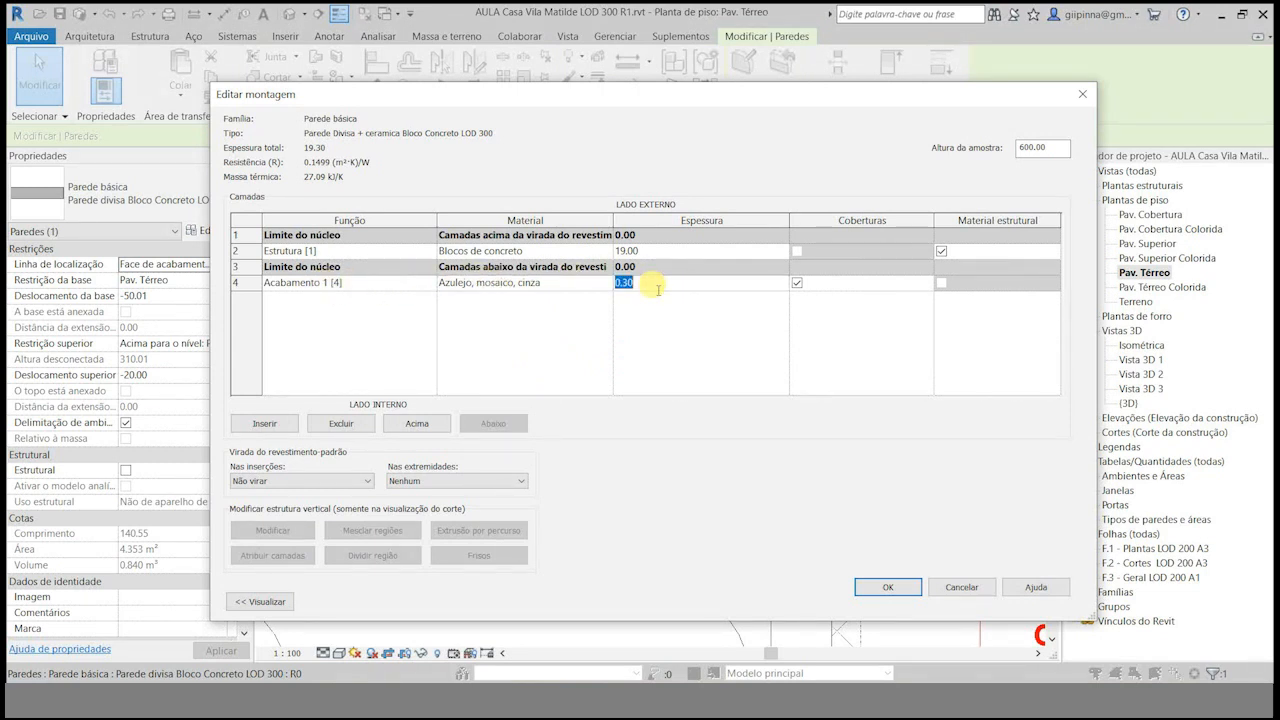
{"action": "left_click", "coordinate": [577, 333]}
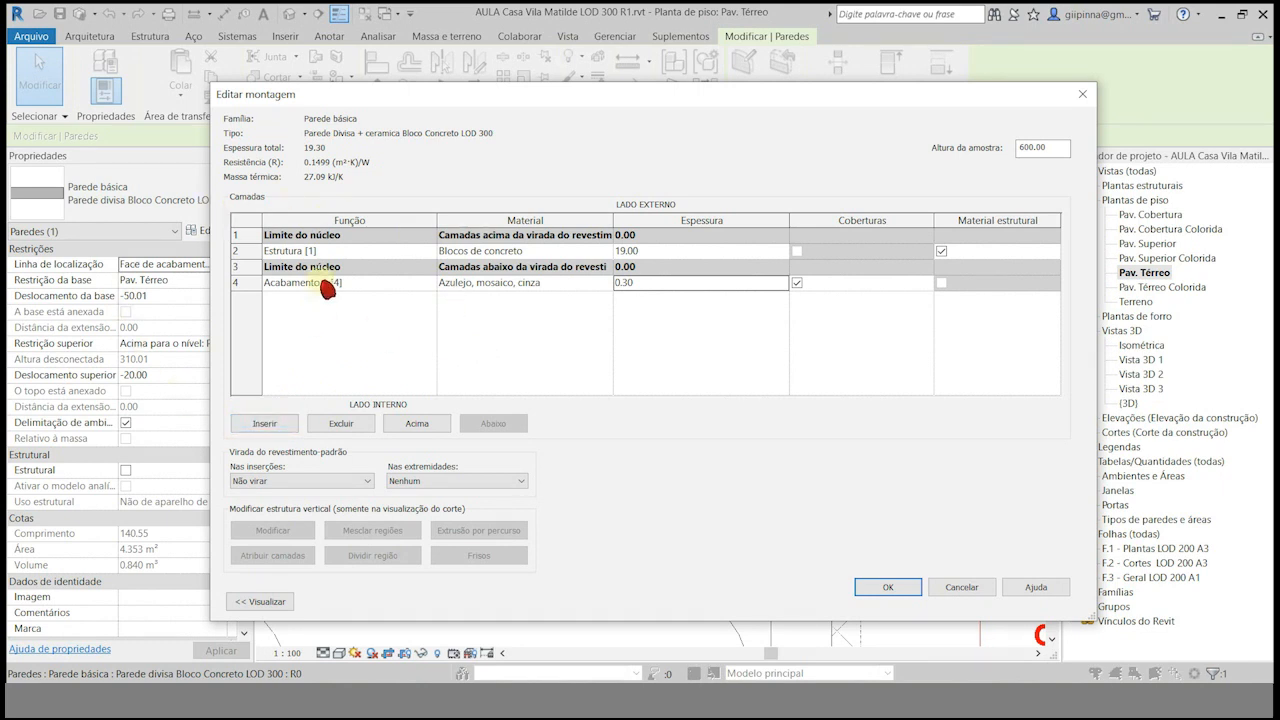
{"action": "left_click", "coordinate": [655, 283]}
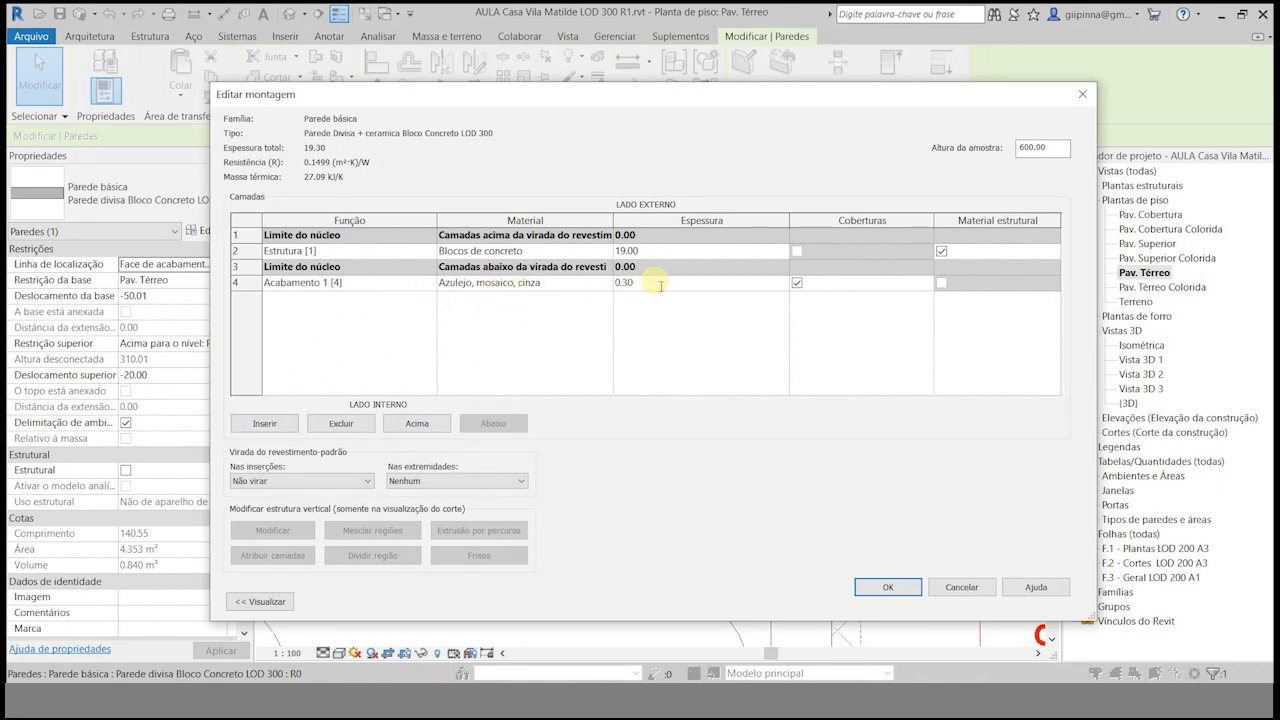
{"action": "left_click", "coordinate": [564, 288]}
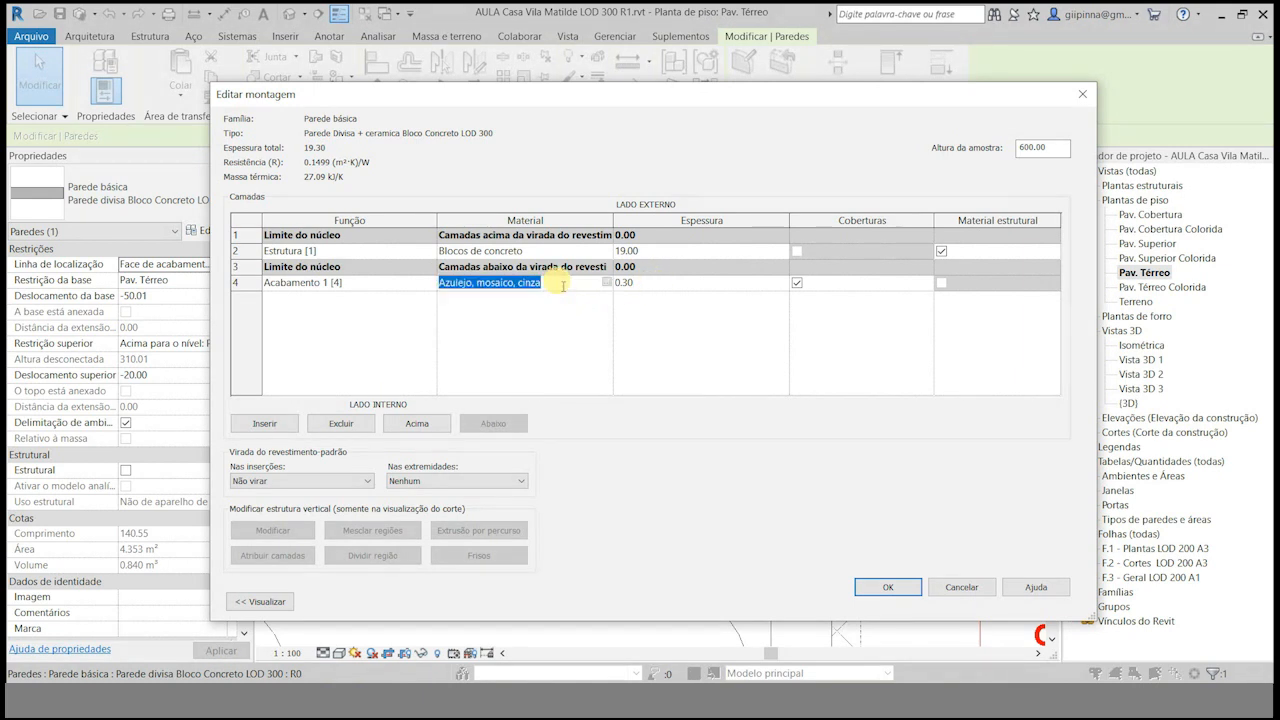
{"action": "left_click", "coordinate": [606, 282]}
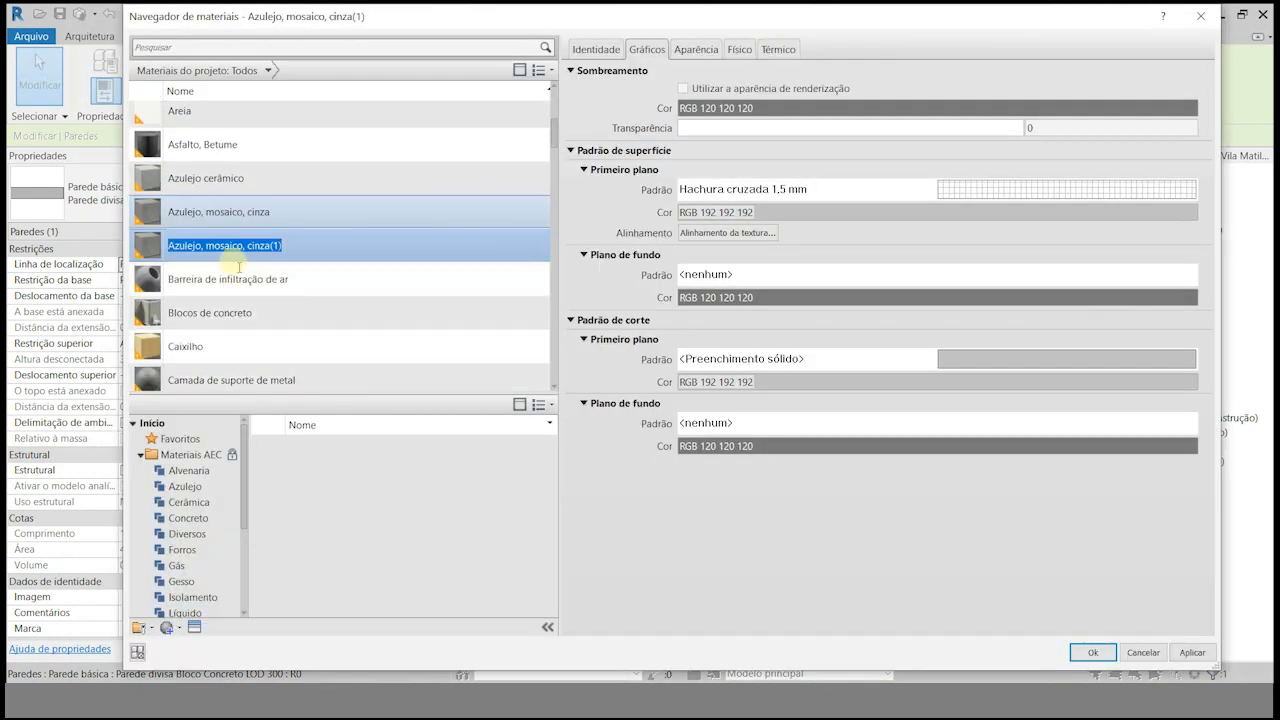
{"action": "right_click", "coordinate": [230, 250]}
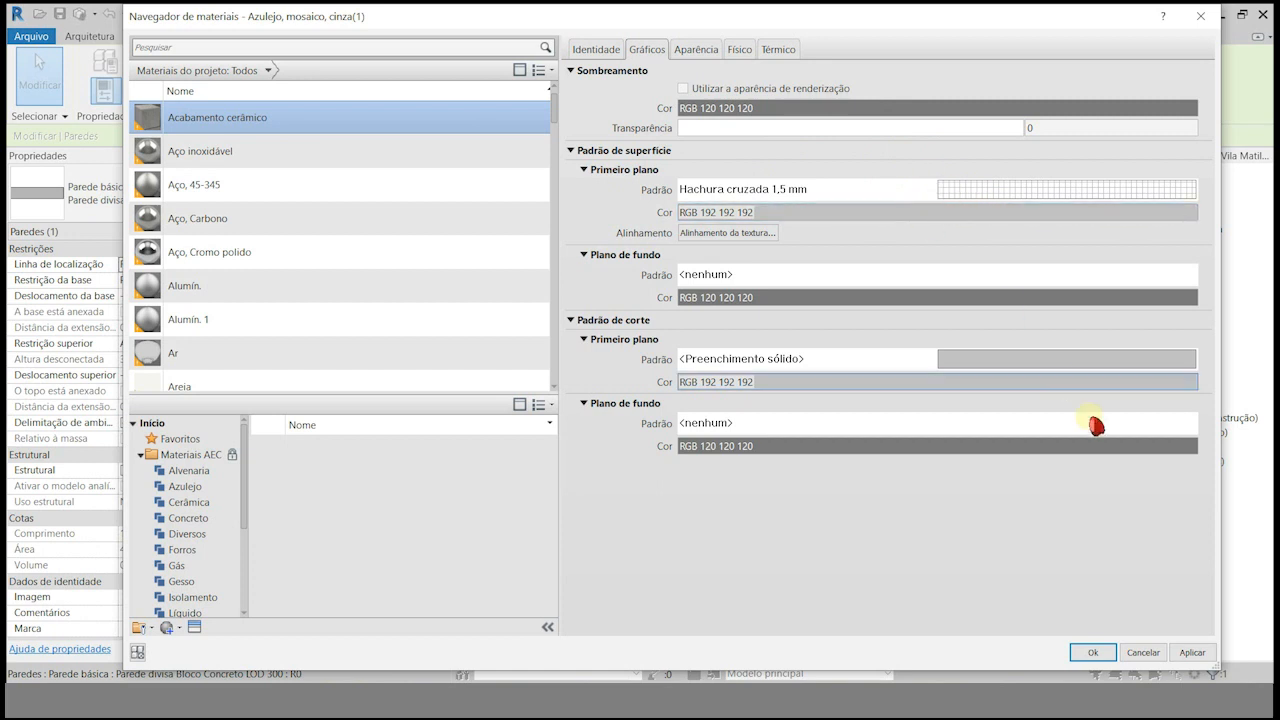
{"action": "left_click", "coordinate": [1093, 653]}
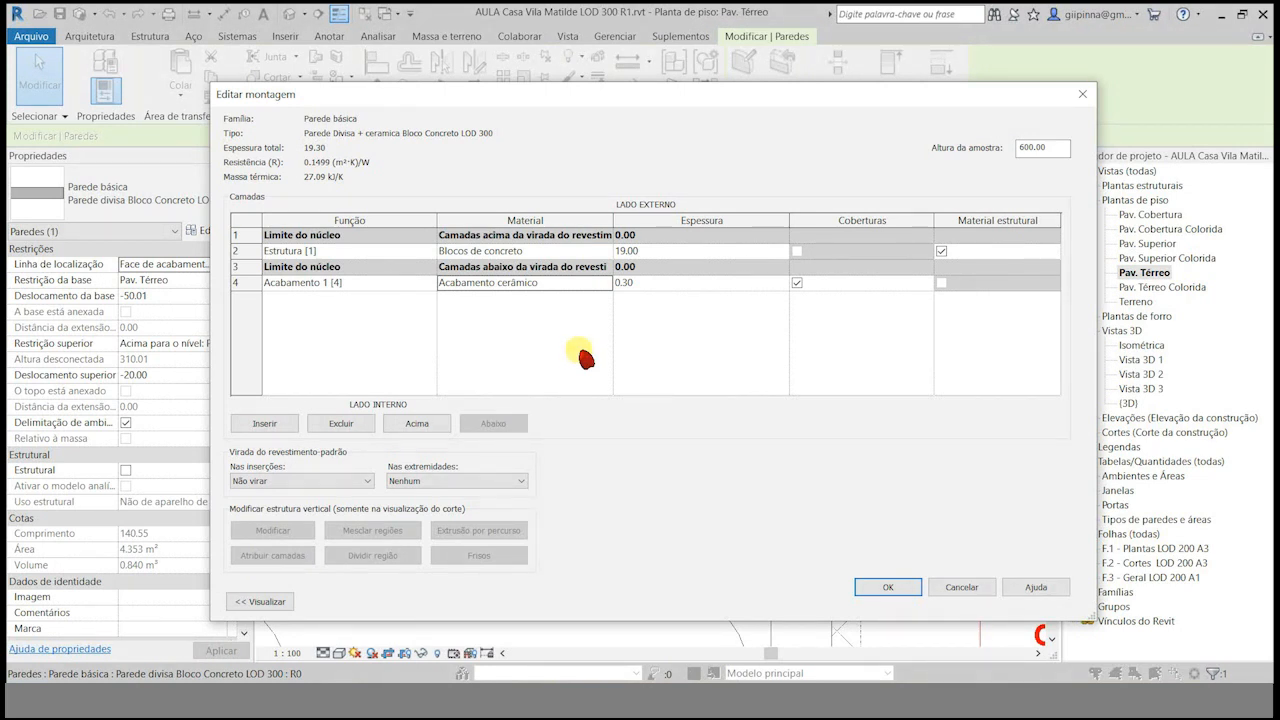
Set the ceramic finish layer's thickness to 3, accept the type, and check the I.S. boundary wall's junction with the partition.
{"action": "left_click", "coordinate": [640, 286]}
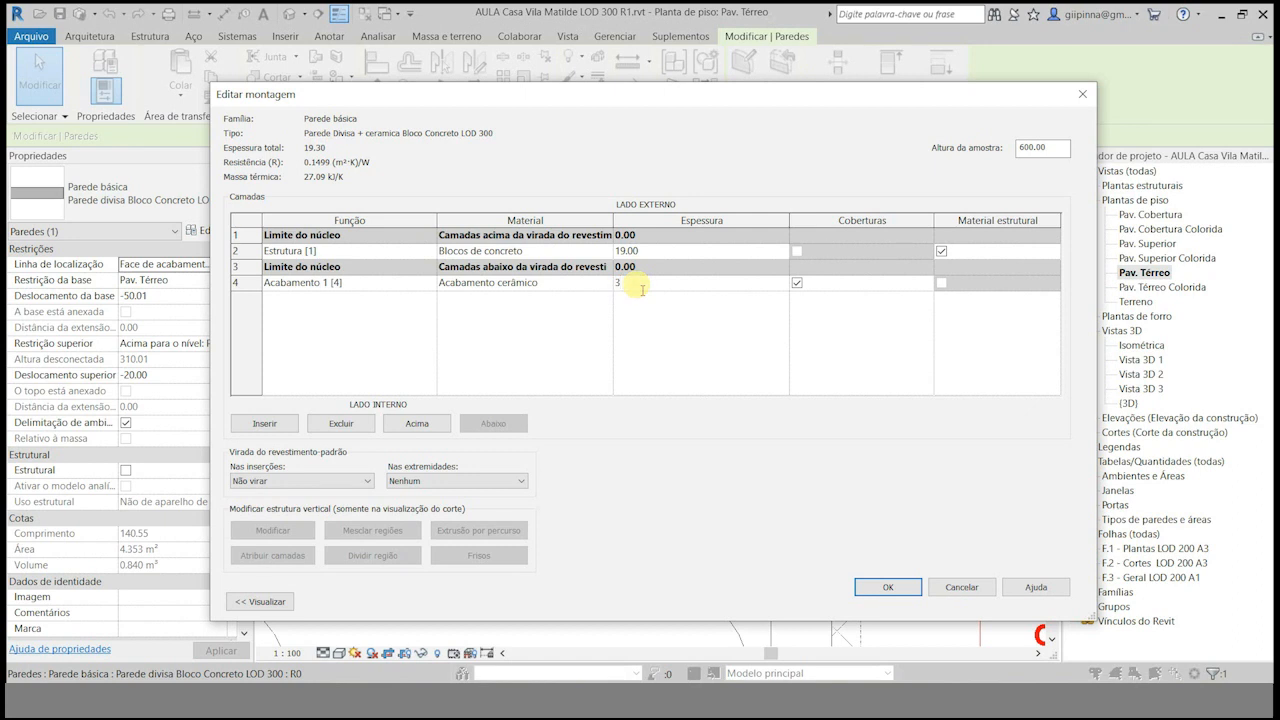
{"action": "left_click", "coordinate": [887, 587]}
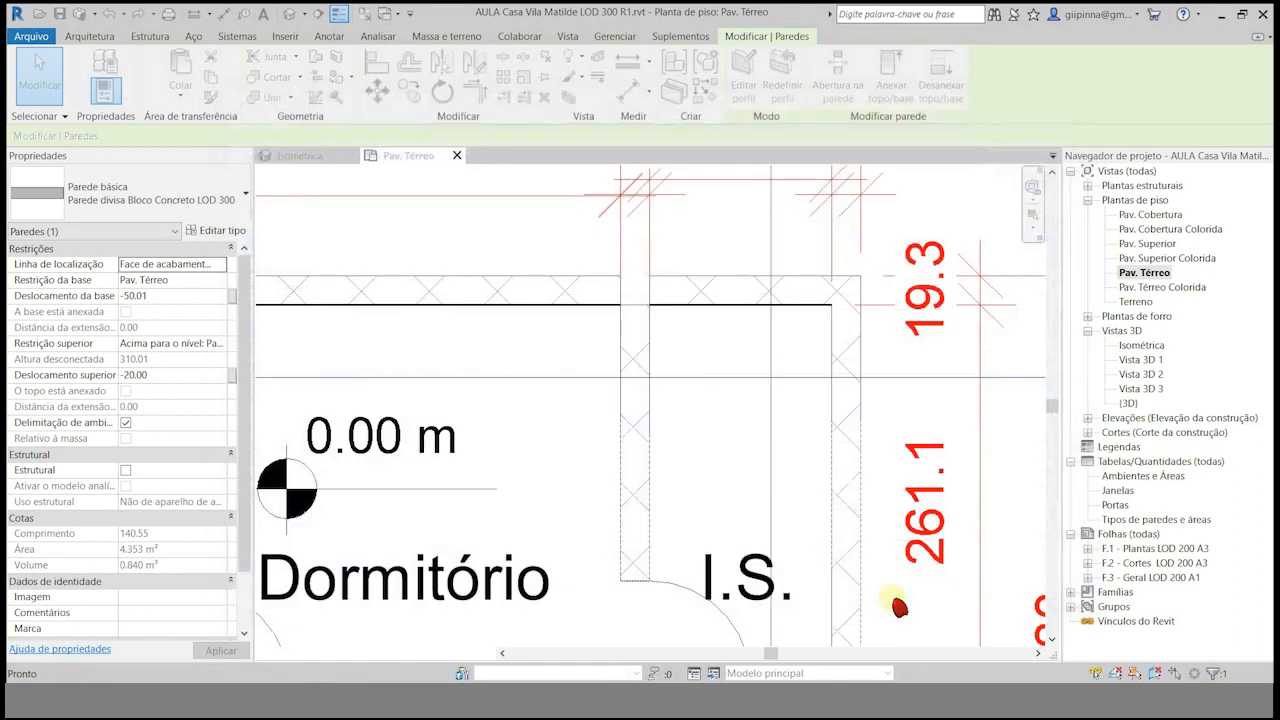
{"action": "left_click", "coordinate": [733, 346]}
{"action": "scroll", "coordinate": [689, 316], "scroll_direction": "up", "scroll_amount": 3}
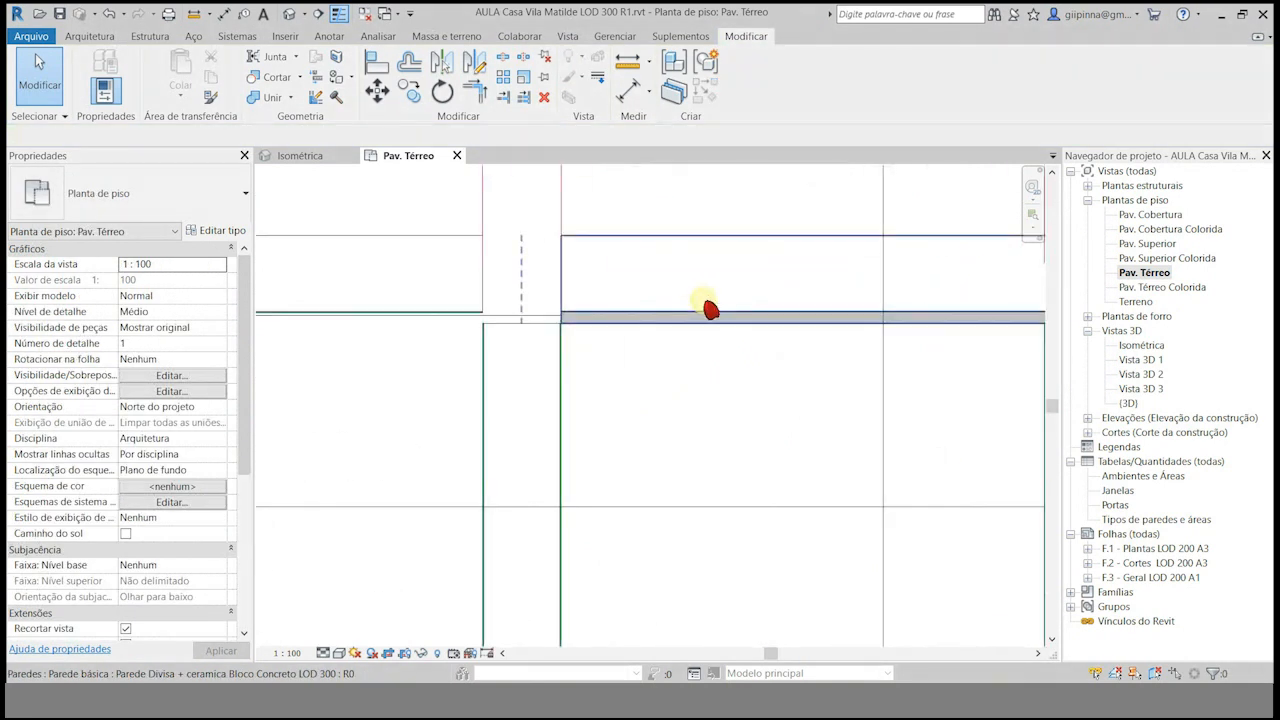
{"action": "left_click", "coordinate": [557, 345]}
{"action": "left_click", "coordinate": [569, 338]}
{"action": "scroll", "coordinate": [437, 249], "scroll_direction": "down", "scroll_amount": 4}
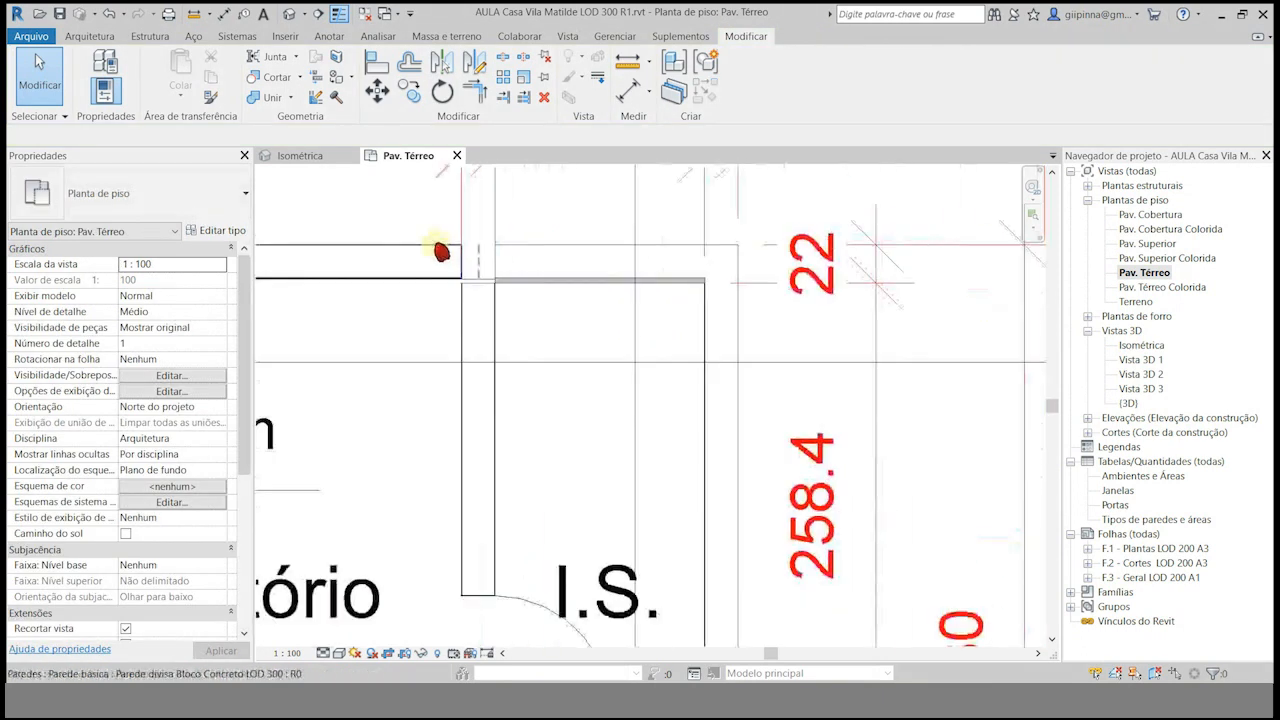
{"action": "scroll", "coordinate": [597, 277], "scroll_direction": "up", "scroll_amount": 3}
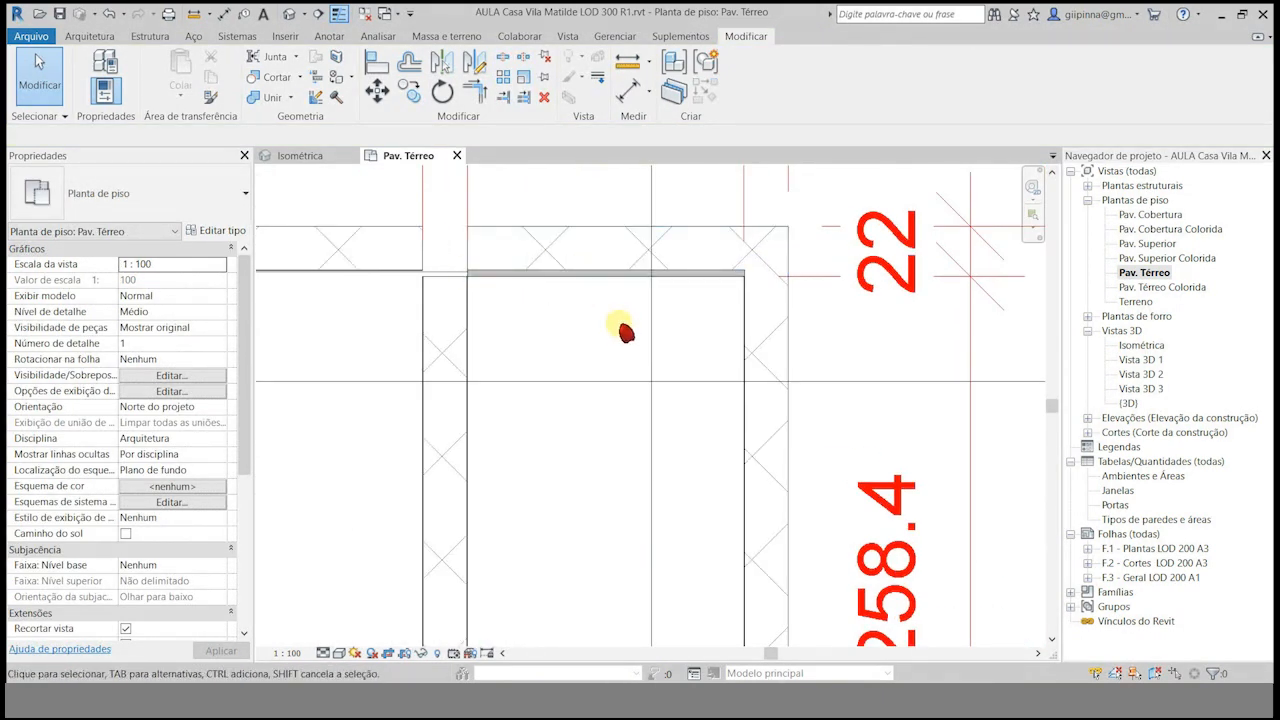
{"action": "scroll", "coordinate": [625, 333], "scroll_direction": "down", "scroll_amount": 3}
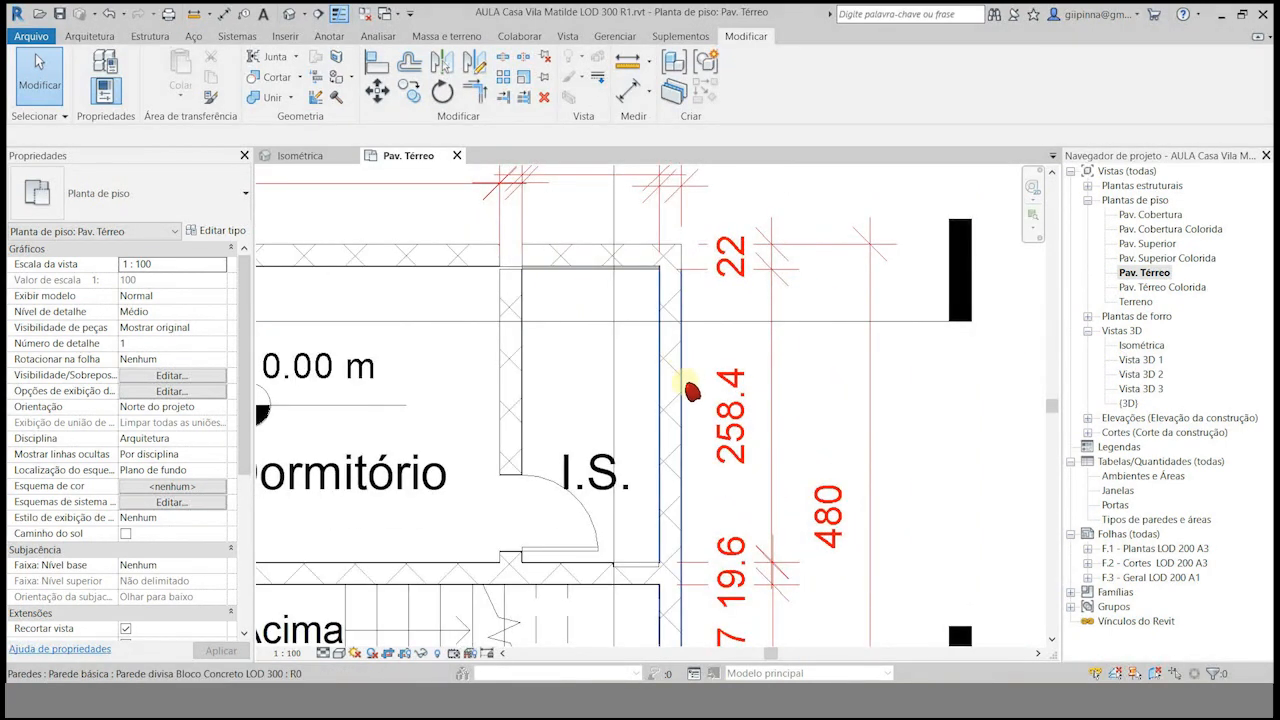
Split the vertical boundary wall beside I.S. at the I.S. face of the wall dividing it from the stairs.
{"action": "left_click", "coordinate": [688, 390]}
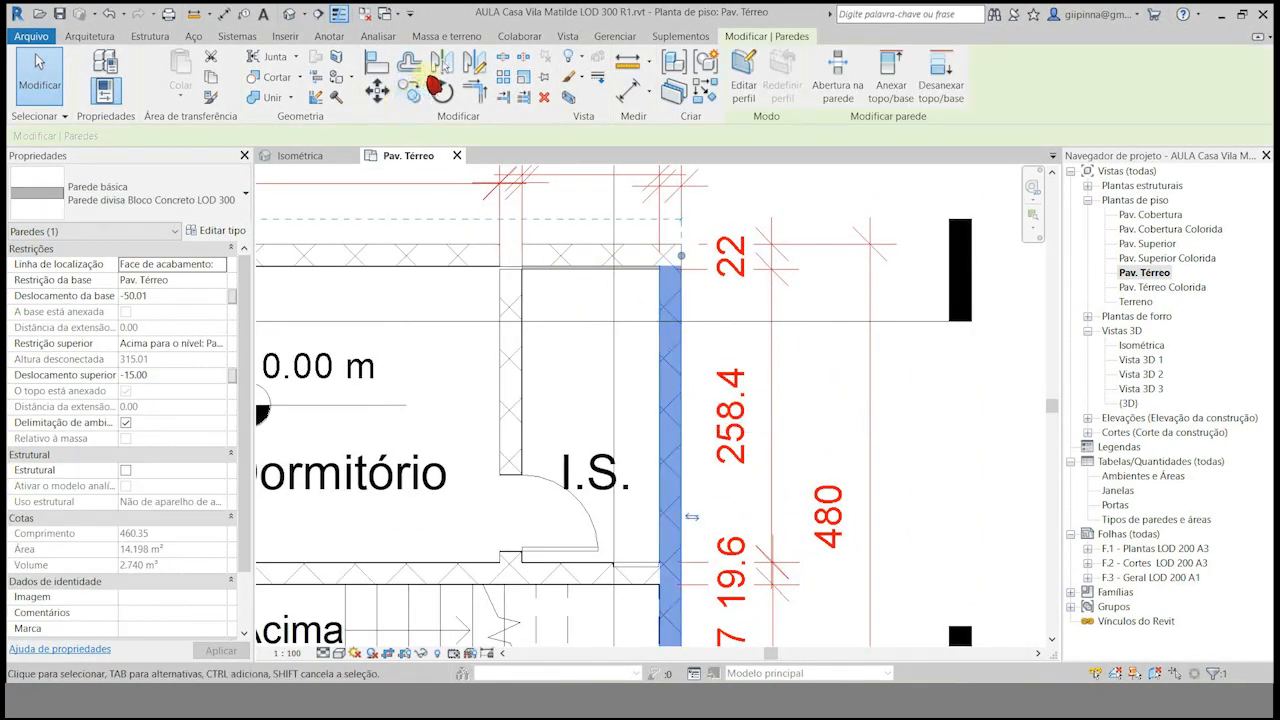
{"action": "left_click", "coordinate": [508, 66]}
{"action": "scroll", "coordinate": [665, 545], "scroll_direction": "up", "scroll_amount": 3}
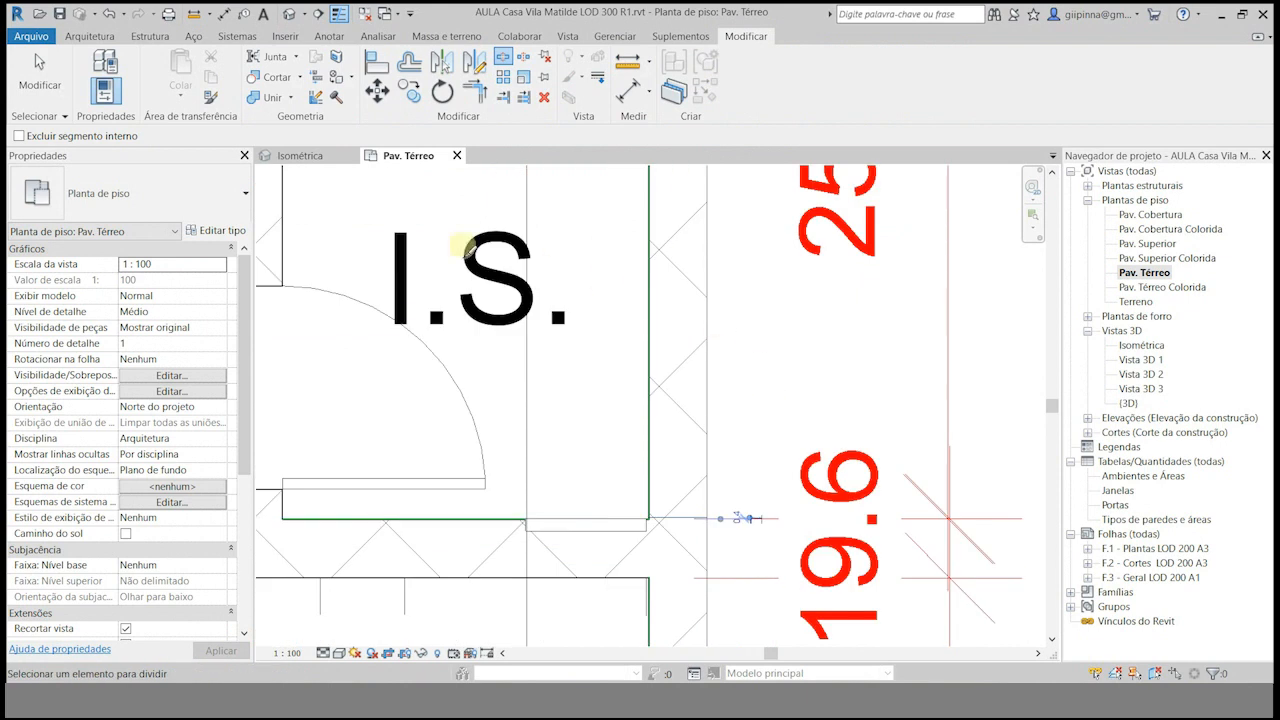
{"action": "left_click", "coordinate": [45, 85]}
Change the vertical boundary segment beside I.S. to Parede Divisa + ceramica Bloco Concreto LOD 300 and check the room's corners.
{"action": "left_click", "coordinate": [680, 288]}
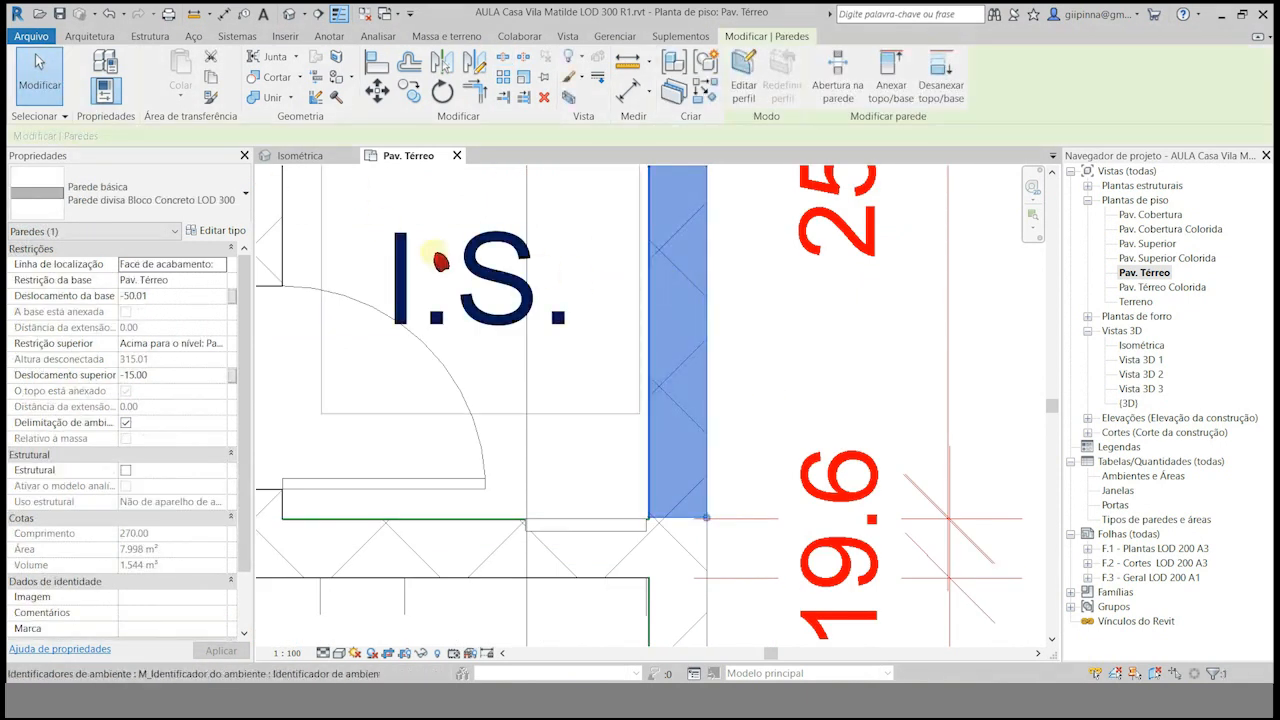
{"action": "scroll", "coordinate": [574, 503], "scroll_direction": "down", "scroll_amount": 3}
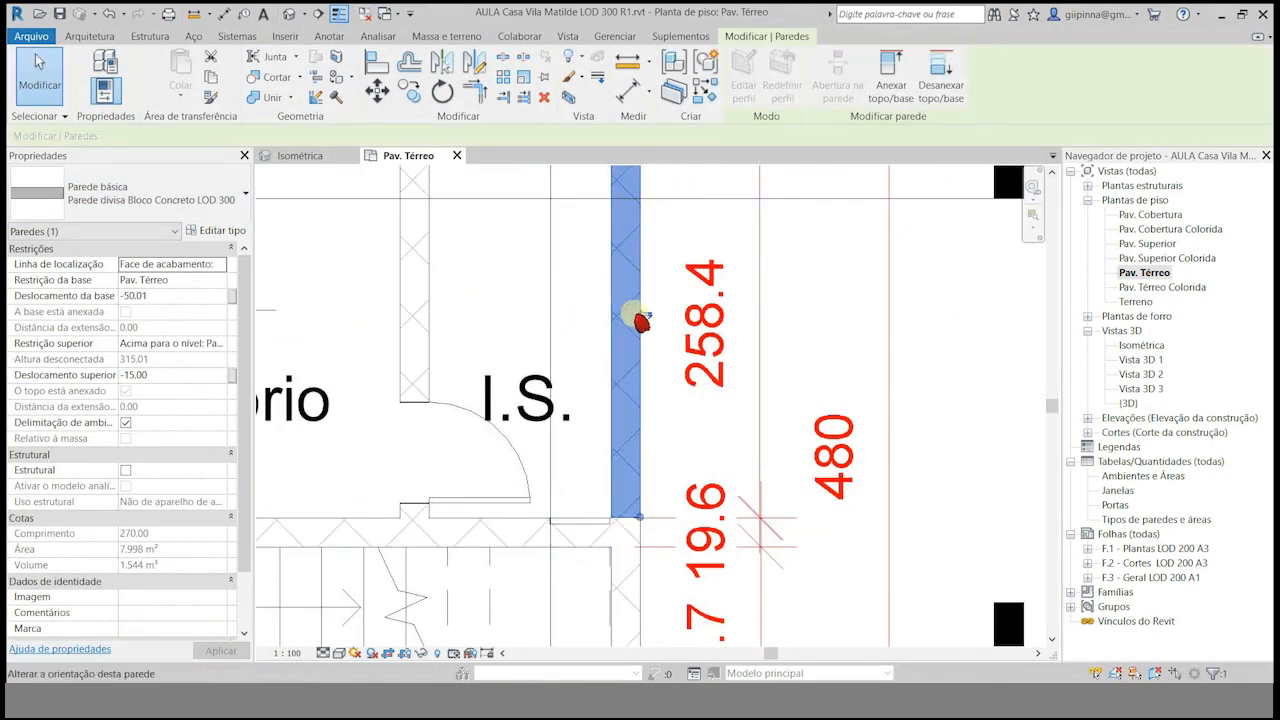
{"action": "left_click", "coordinate": [178, 206]}
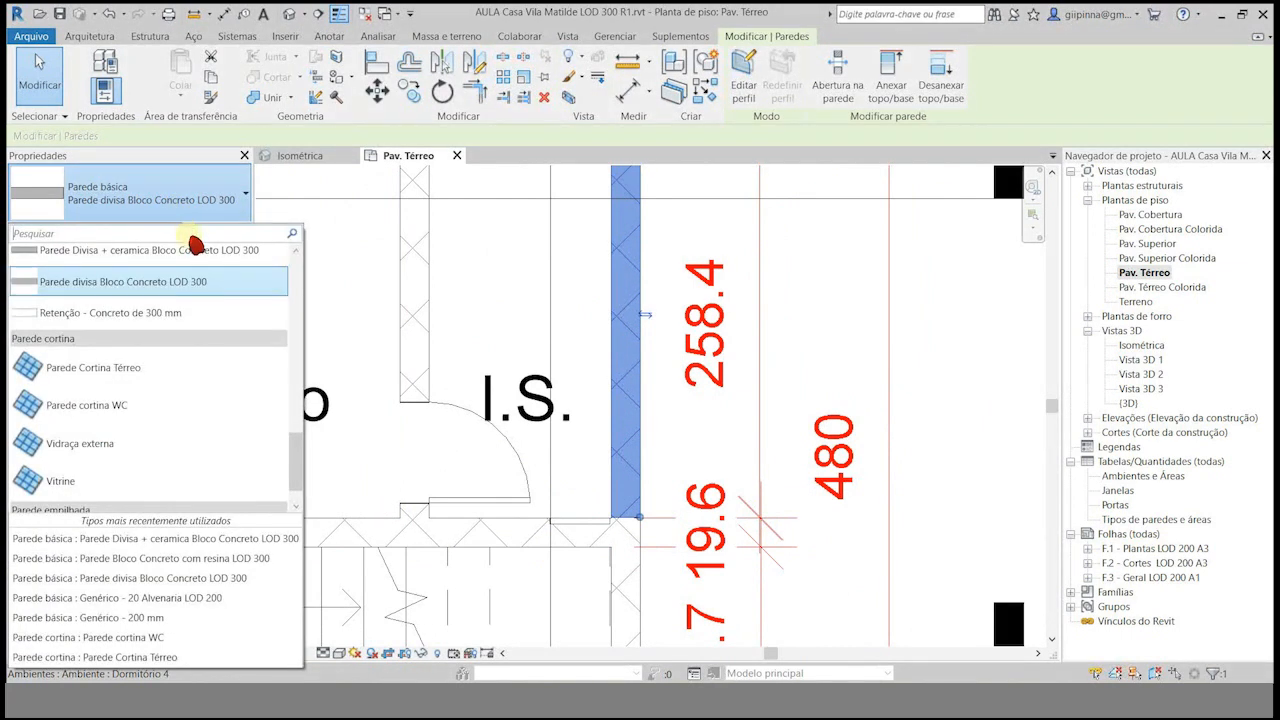
{"action": "left_click", "coordinate": [202, 333]}
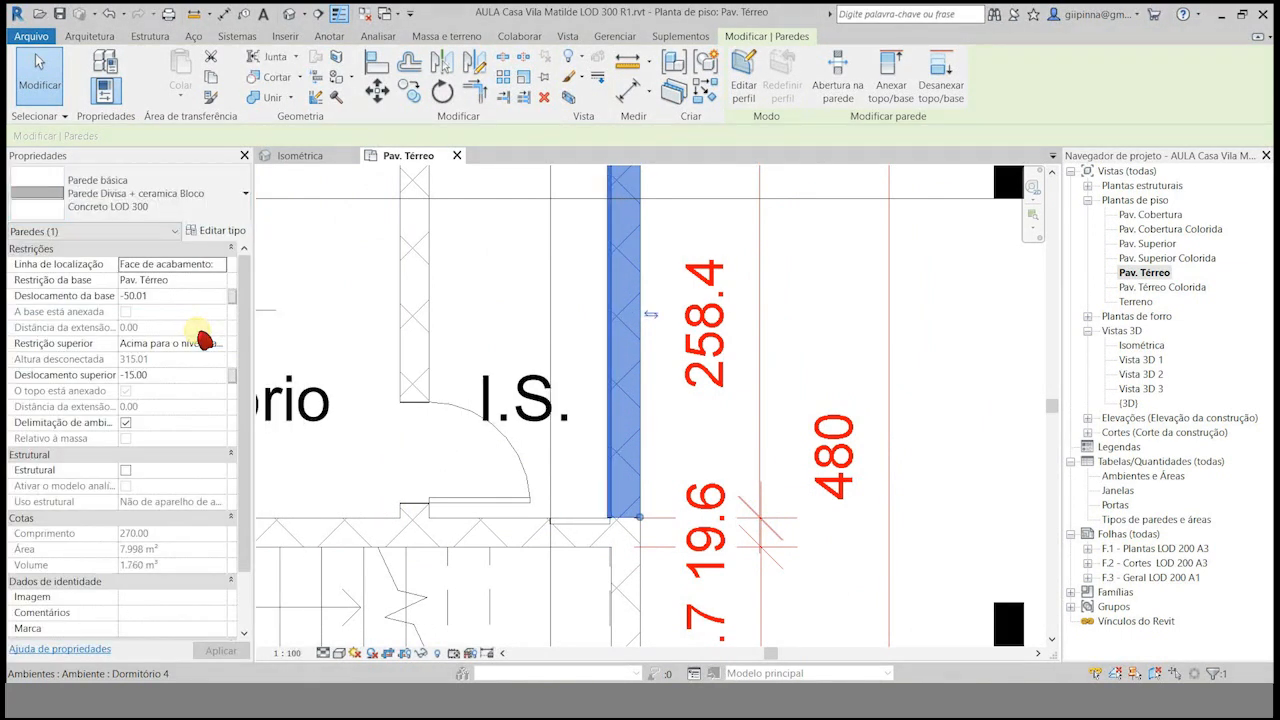
{"action": "left_click", "coordinate": [825, 345]}
{"action": "scroll", "coordinate": [825, 345], "scroll_direction": "down", "scroll_amount": 3}
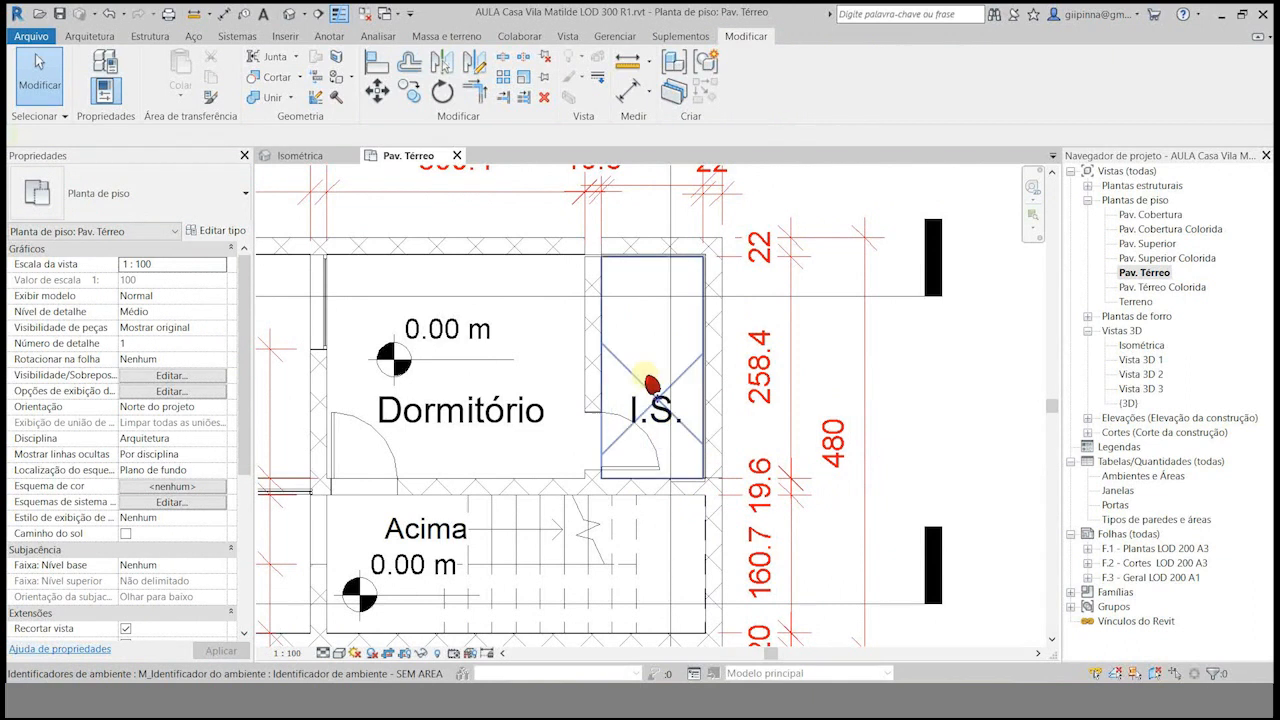
{"action": "scroll", "coordinate": [600, 343], "scroll_direction": "up", "scroll_amount": 3}
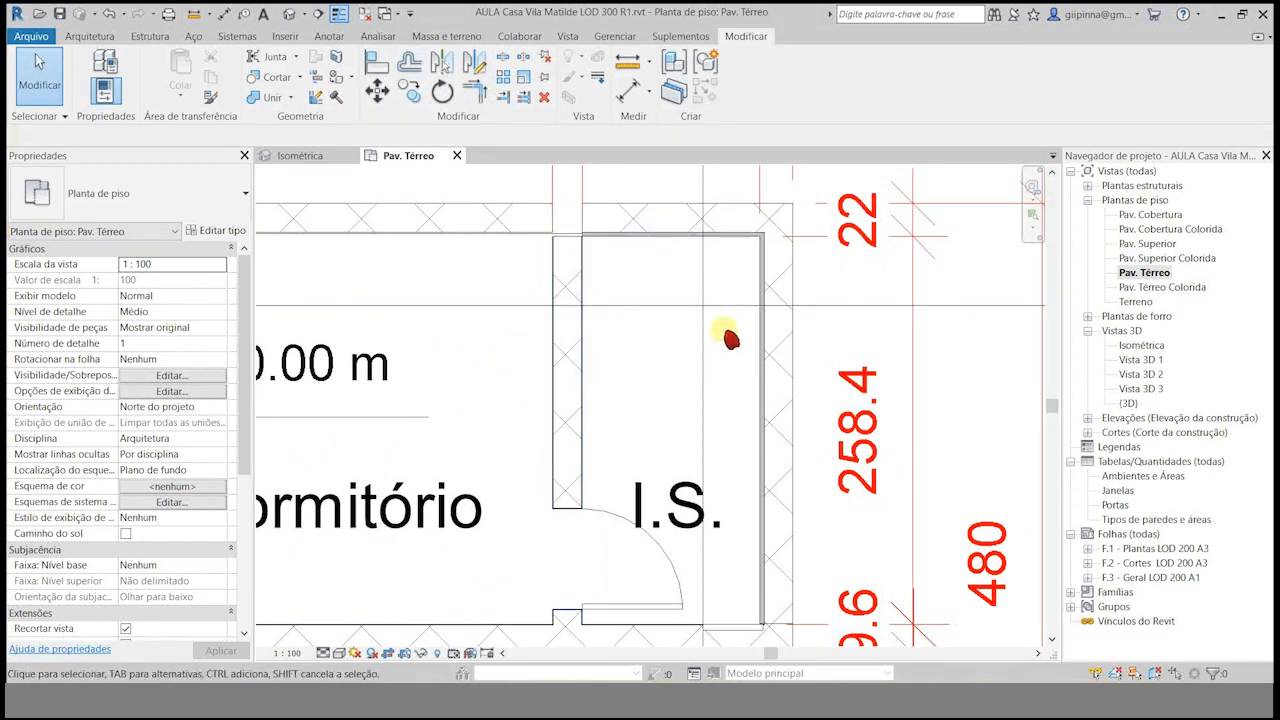
Duplicate the type of the wall between Dormitório and I.S. and name it Parede Bloco Concreto Resina + ceramica LOD 300.
{"action": "left_click", "coordinate": [578, 285]}
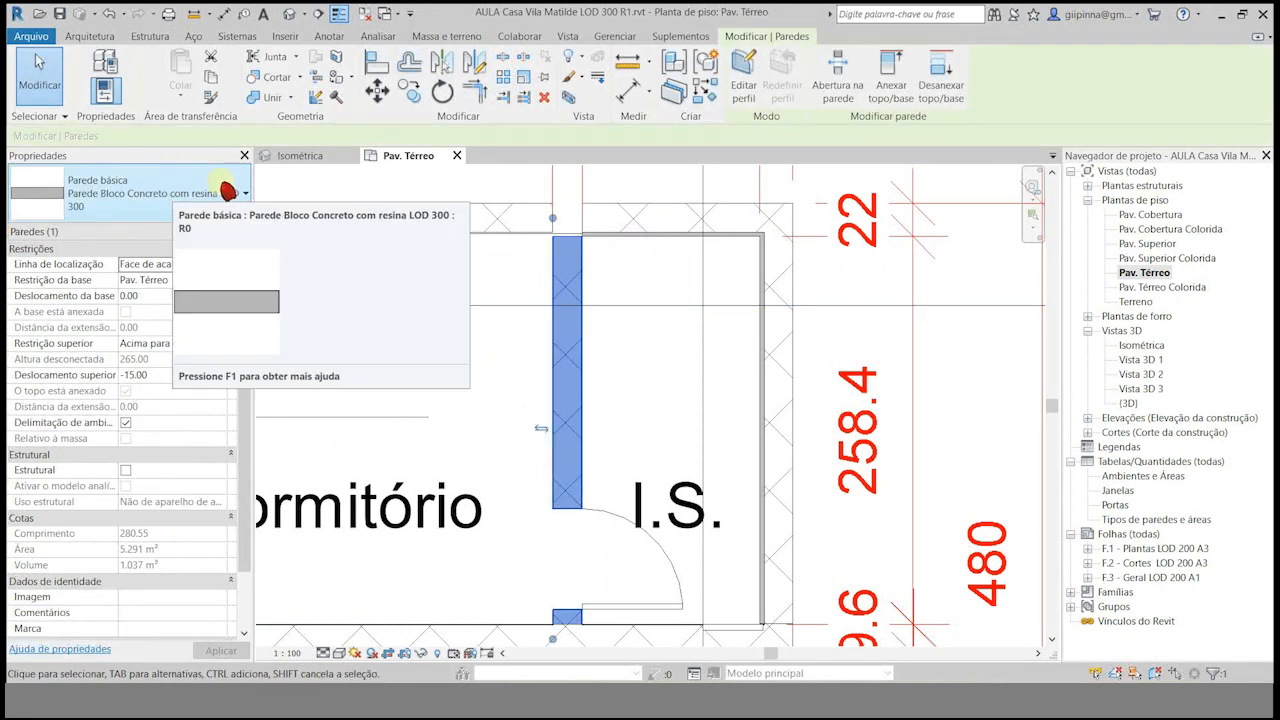
{"action": "left_click", "coordinate": [218, 231]}
{"action": "left_click", "coordinate": [1045, 151]}
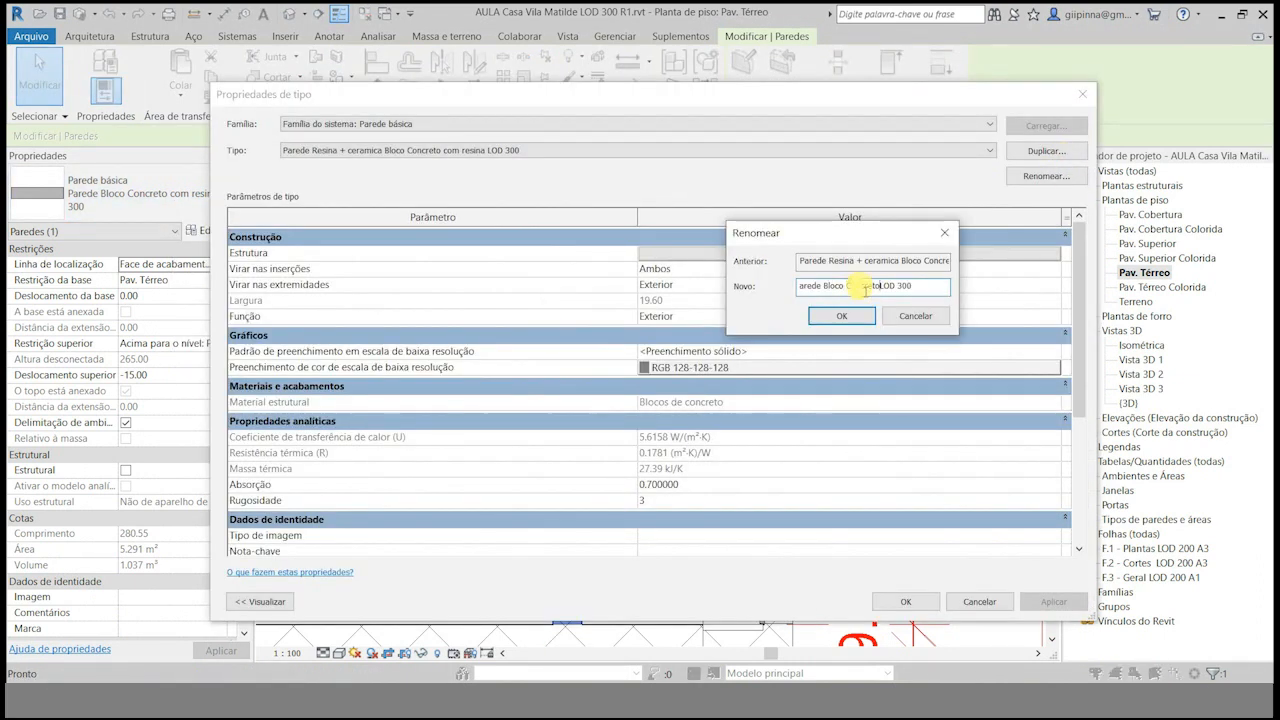
{"action": "type", "text": "Resina + ceramica LOD 300"}
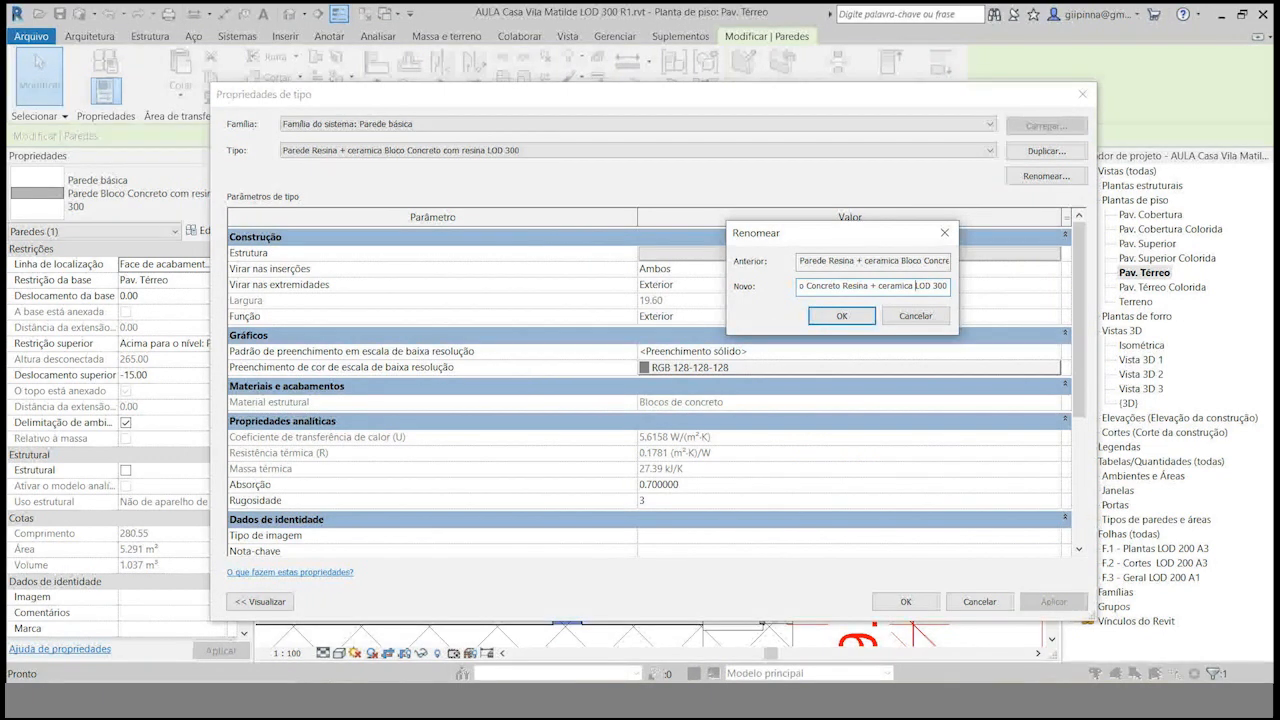
{"action": "left_click", "coordinate": [846, 316]}
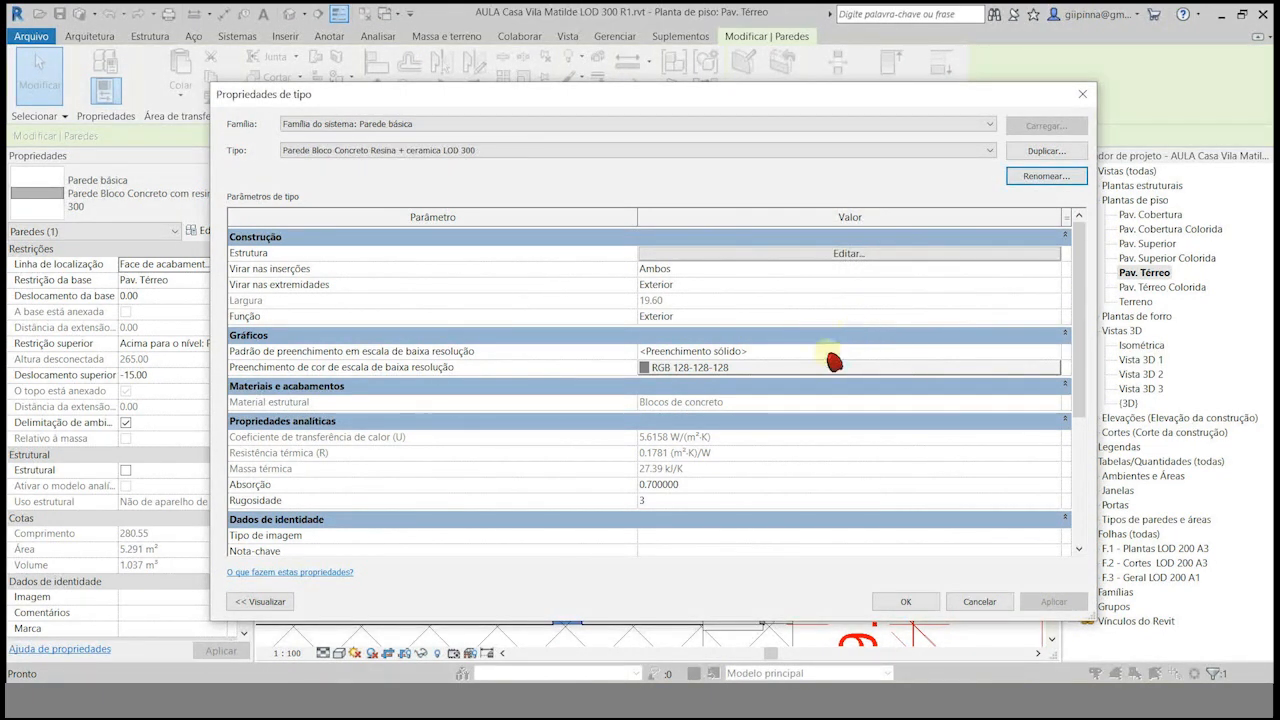
In the new type's structure, assign the Acabamento cerâmico material to the interior finish layer.
{"action": "left_click", "coordinate": [785, 254]}
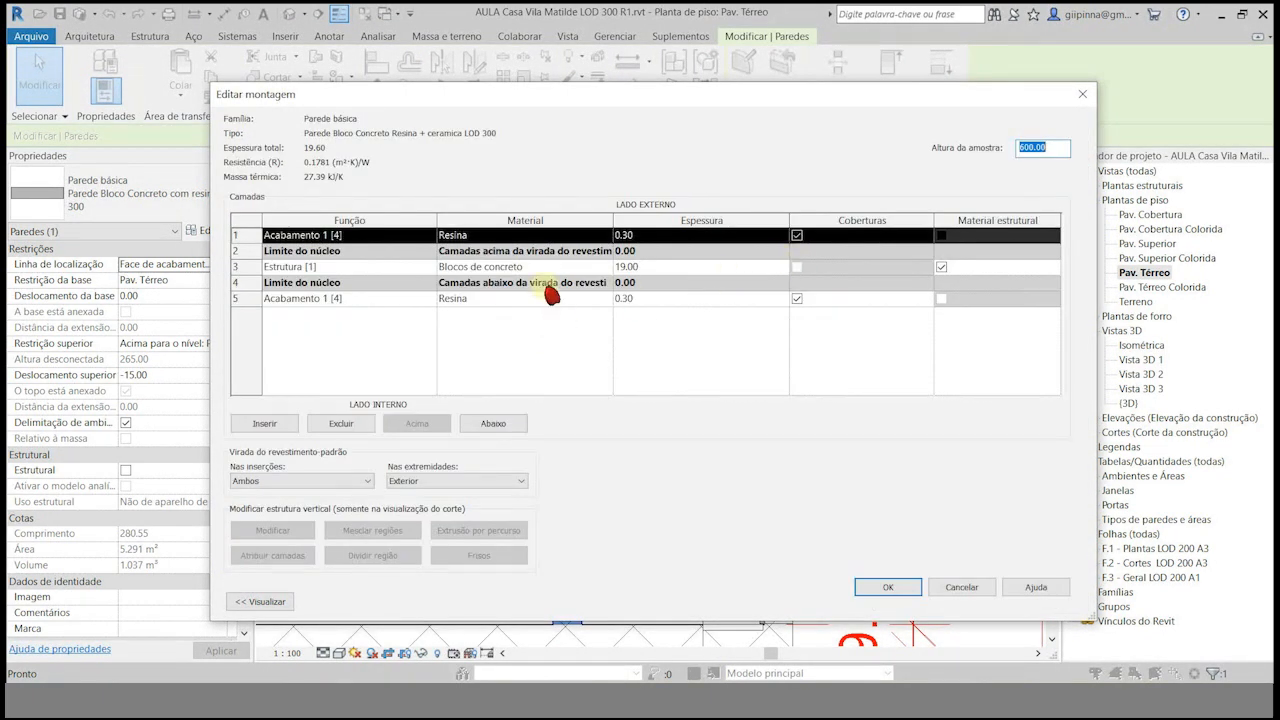
{"action": "left_click", "coordinate": [489, 243]}
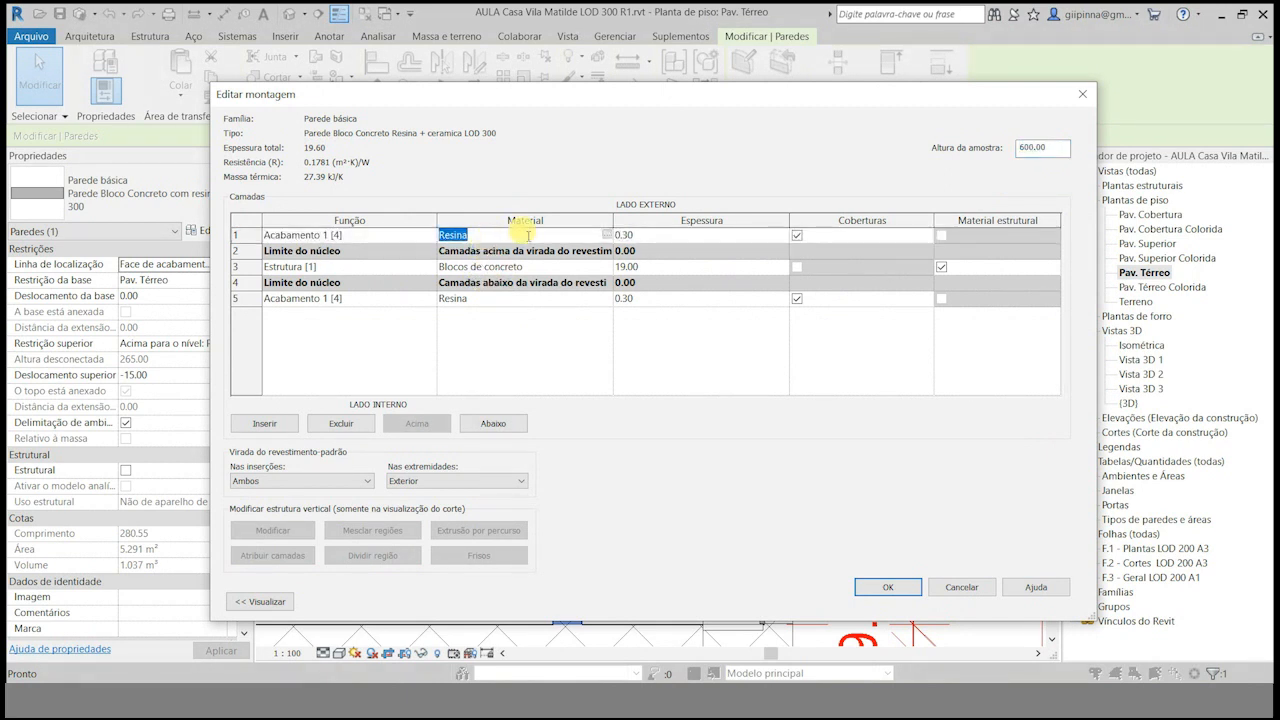
{"action": "left_click", "coordinate": [505, 298]}
{"action": "left_click", "coordinate": [603, 298]}
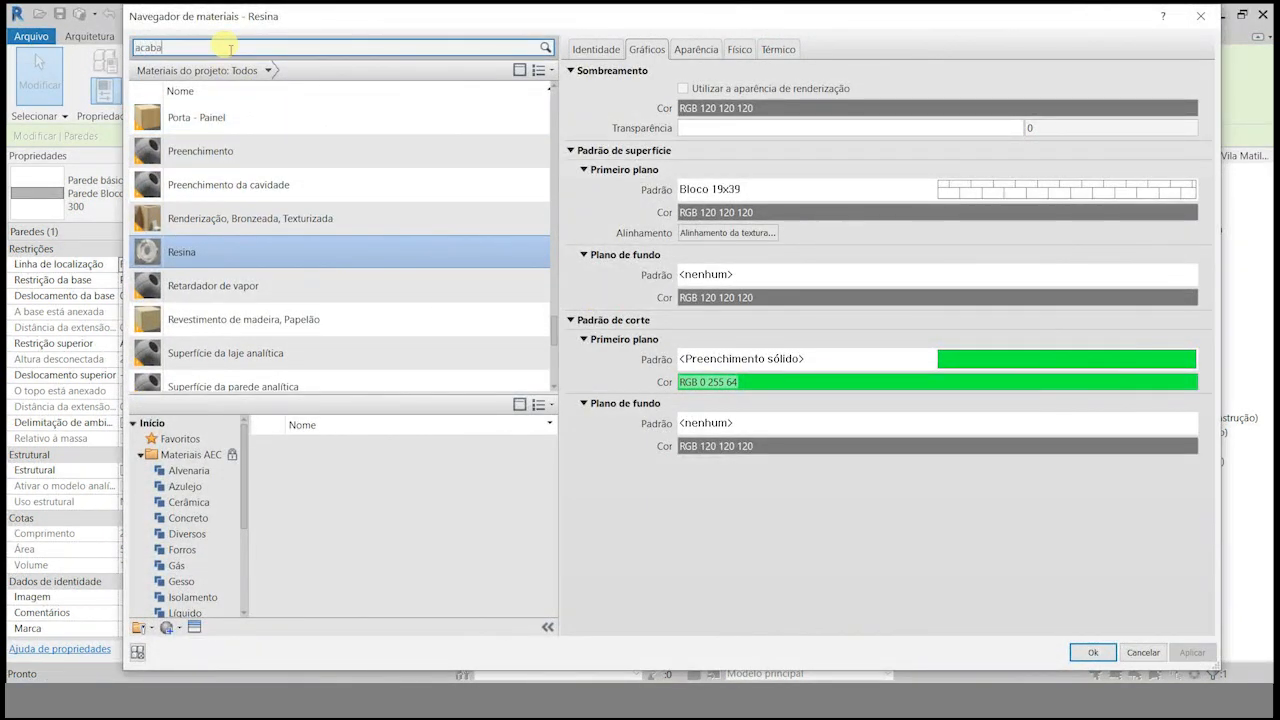
{"action": "left_click", "coordinate": [155, 135]}
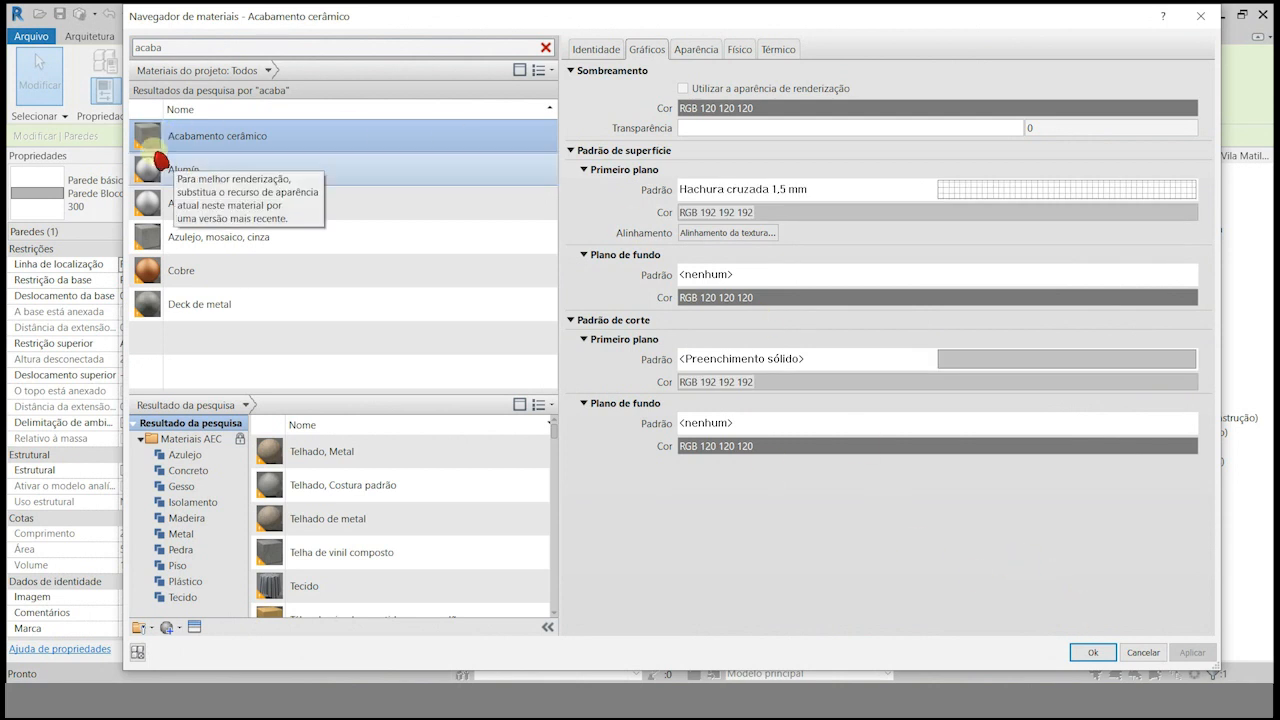
{"action": "double_click", "coordinate": [147, 135]}
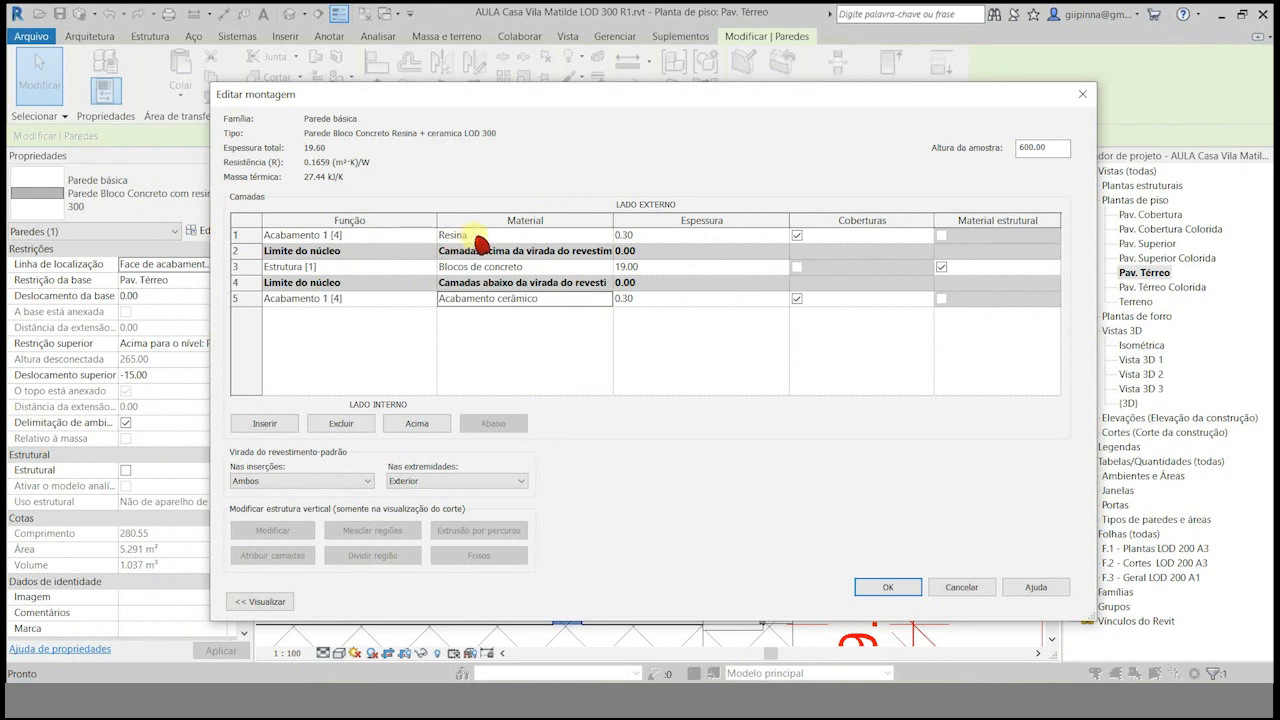
Set the interior ceramic layer's thickness to 3, accept the type, and check the wall's end at the I.S. door.
{"action": "left_click", "coordinate": [653, 300]}
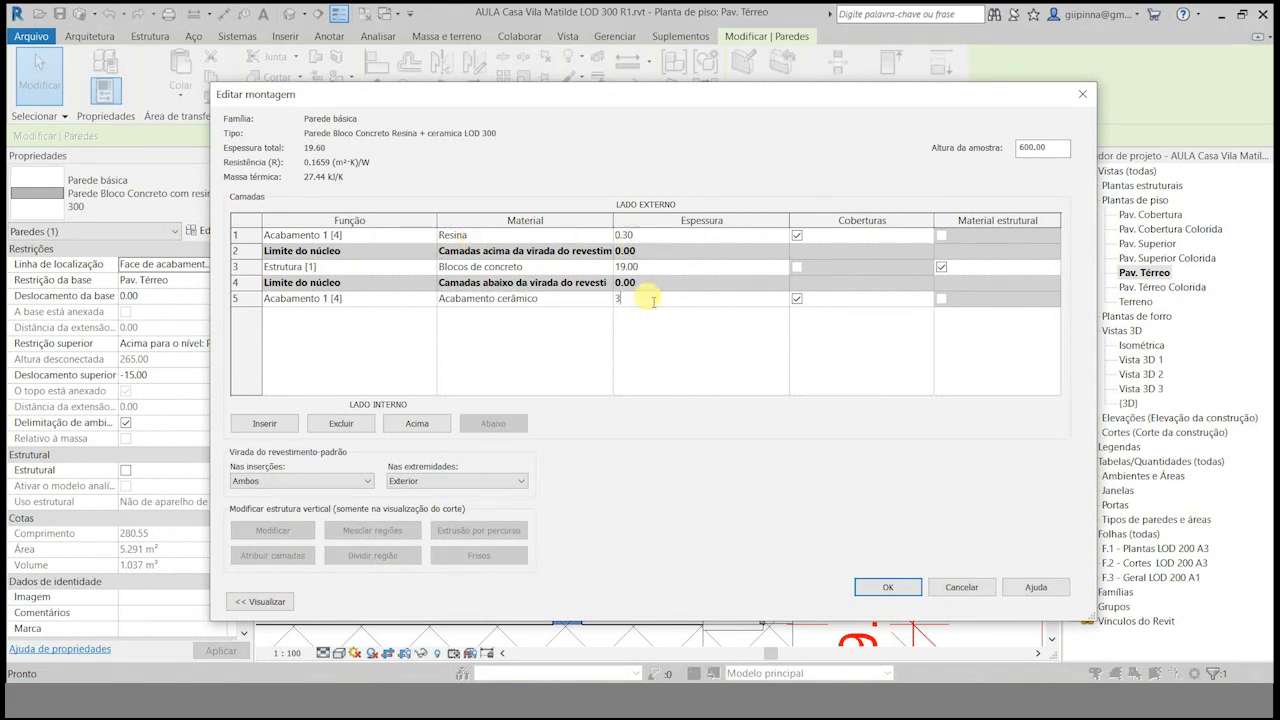
{"action": "type", "text": "3"}
{"action": "key", "text": "Tab"}
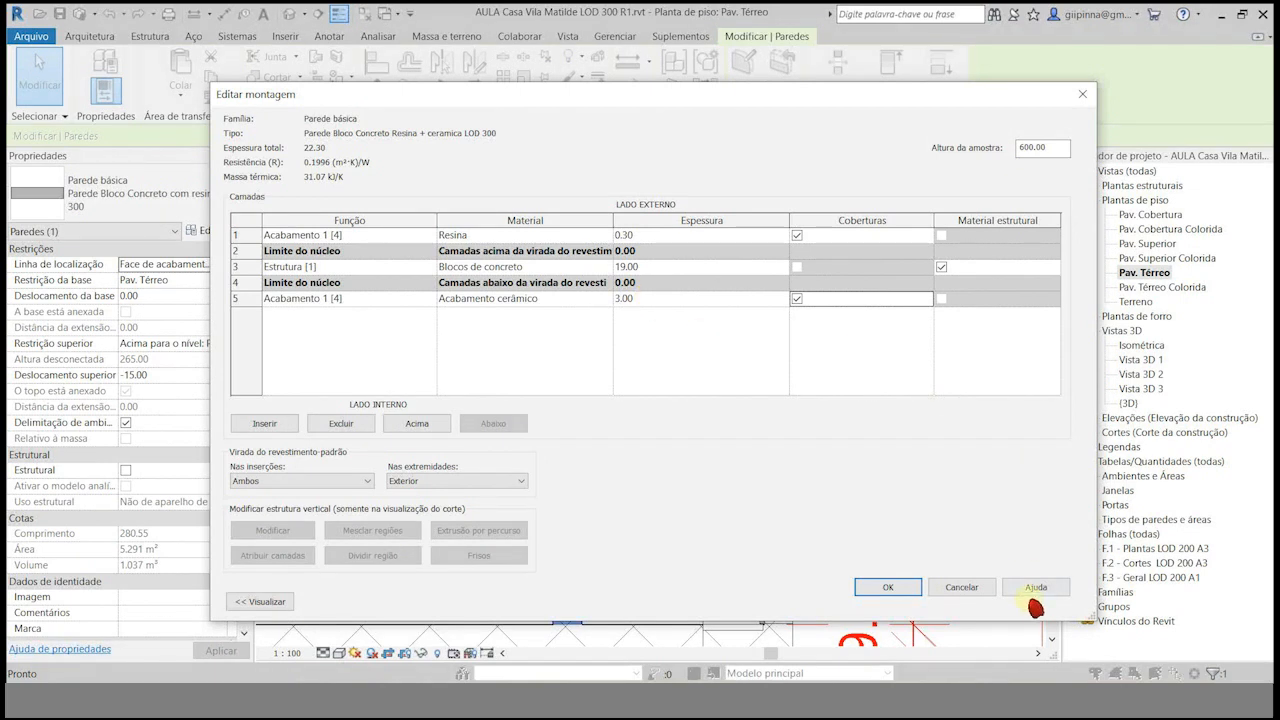
{"action": "left_click", "coordinate": [900, 587]}
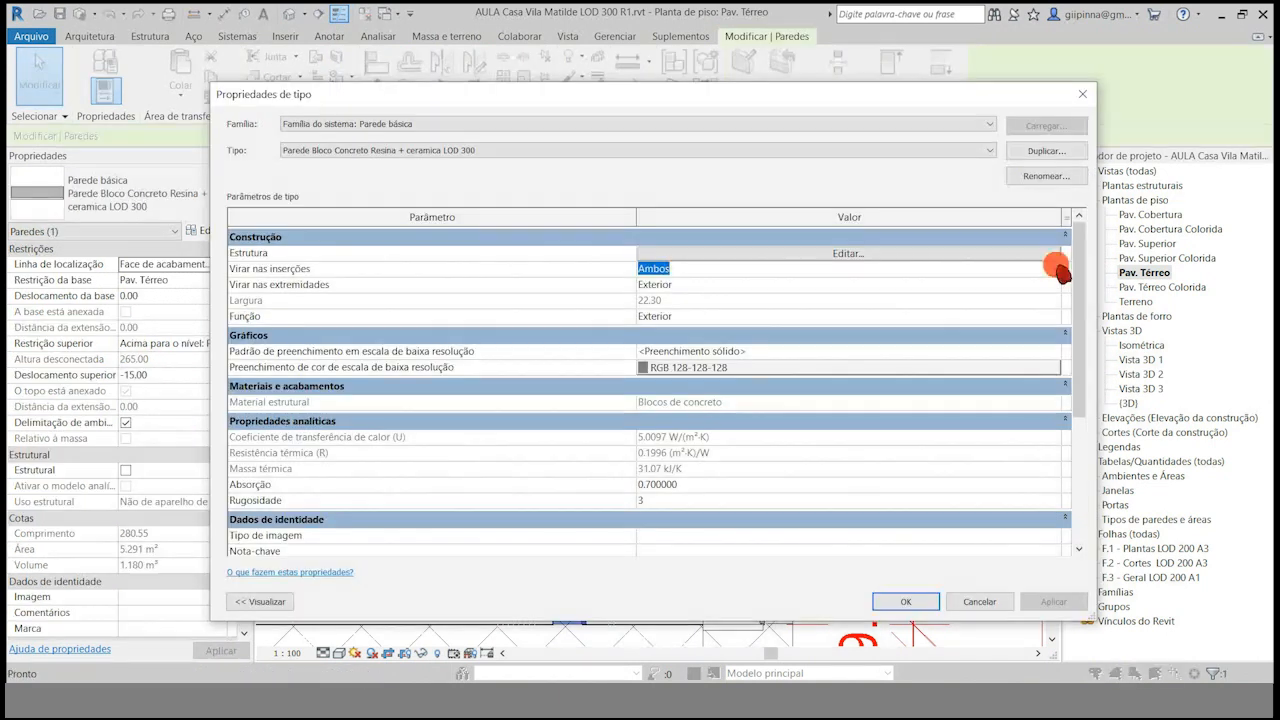
{"action": "left_click", "coordinate": [1050, 268]}
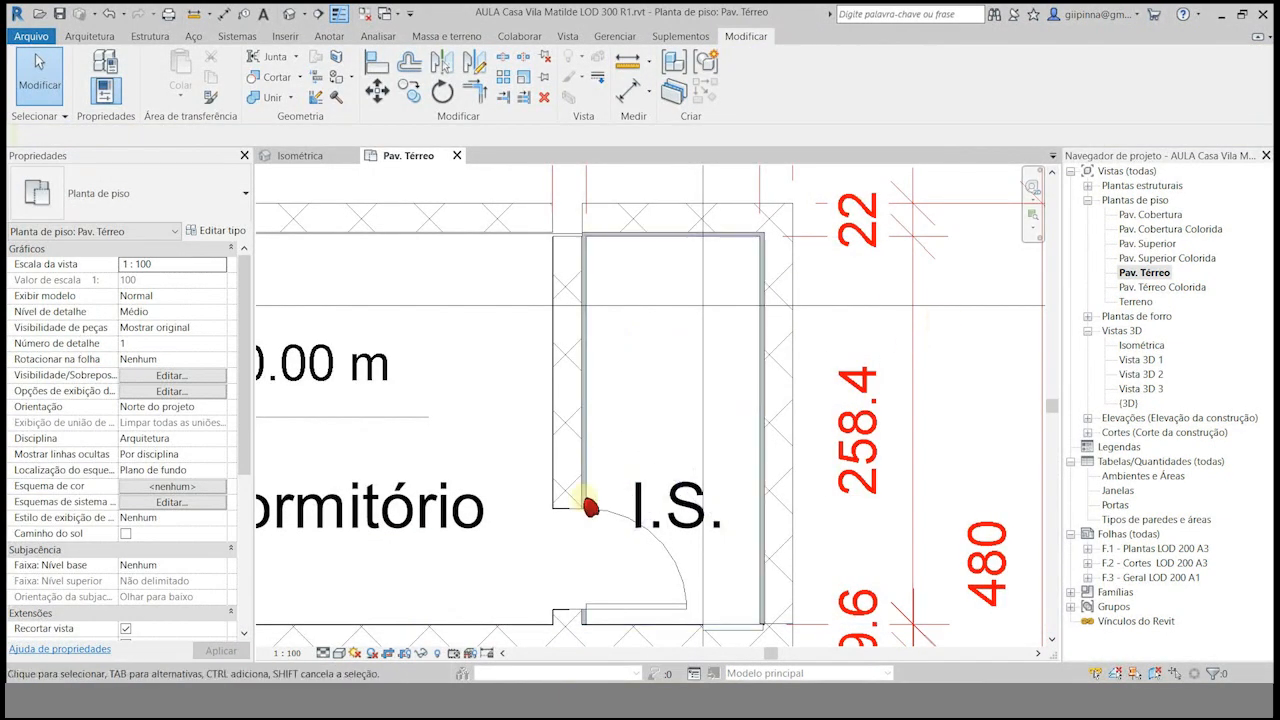
{"action": "scroll", "coordinate": [590, 507], "scroll_direction": "up", "scroll_amount": 4}
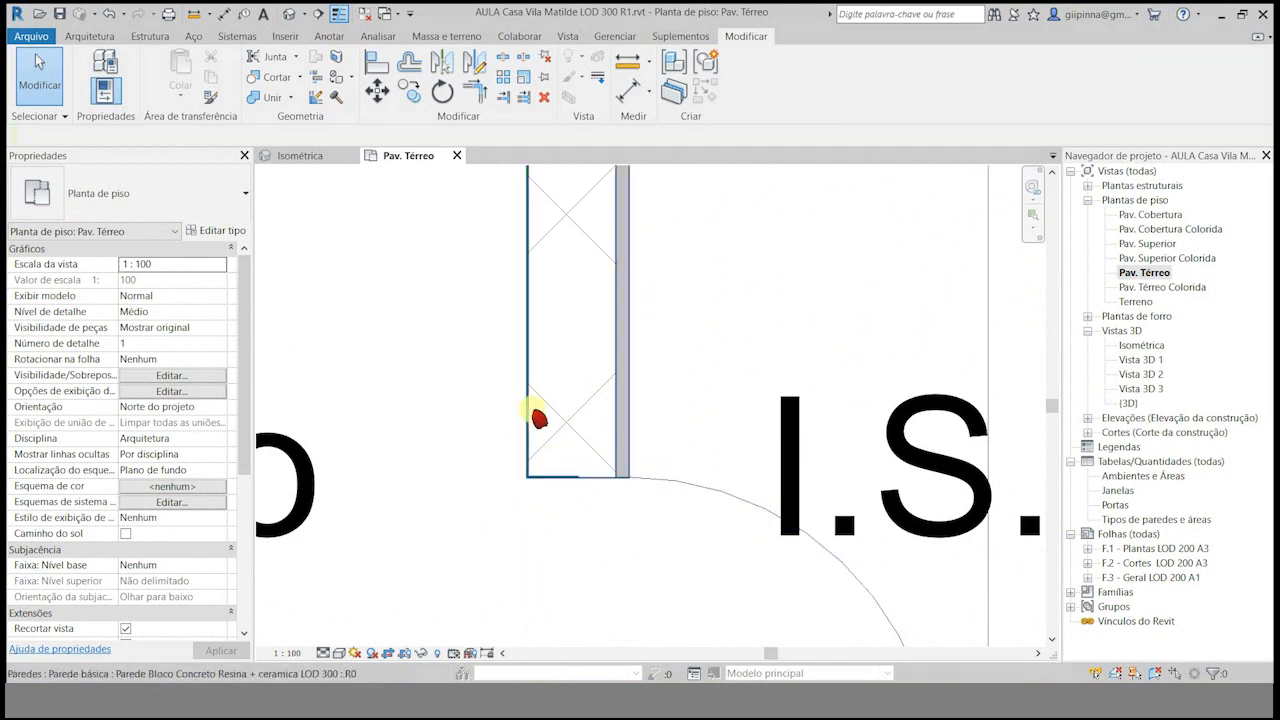
{"action": "scroll", "coordinate": [539, 418], "scroll_direction": "down", "scroll_amount": 3}
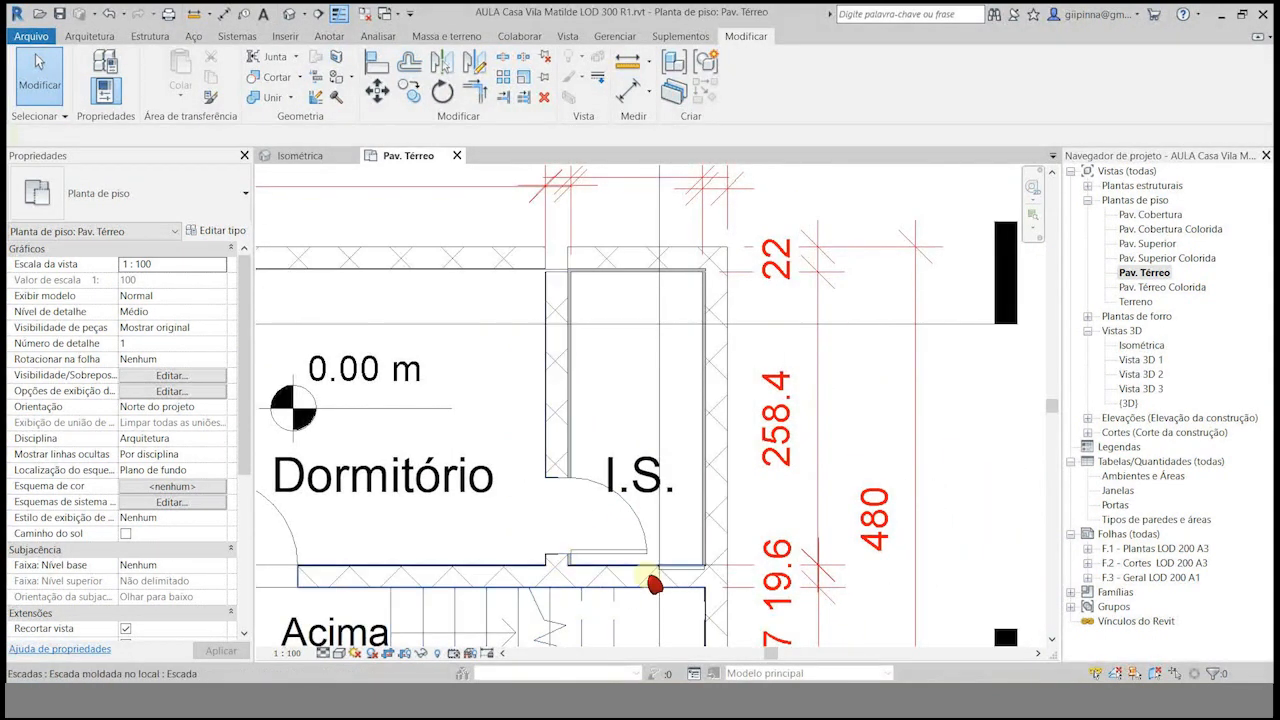
Change the wall segment between I.S. and the stairs to Parede Bloco Concreto Resina + ceramica LOD 300.
{"action": "left_click", "coordinate": [601, 573]}
{"action": "scroll", "coordinate": [601, 573], "scroll_direction": "up", "scroll_amount": 3}
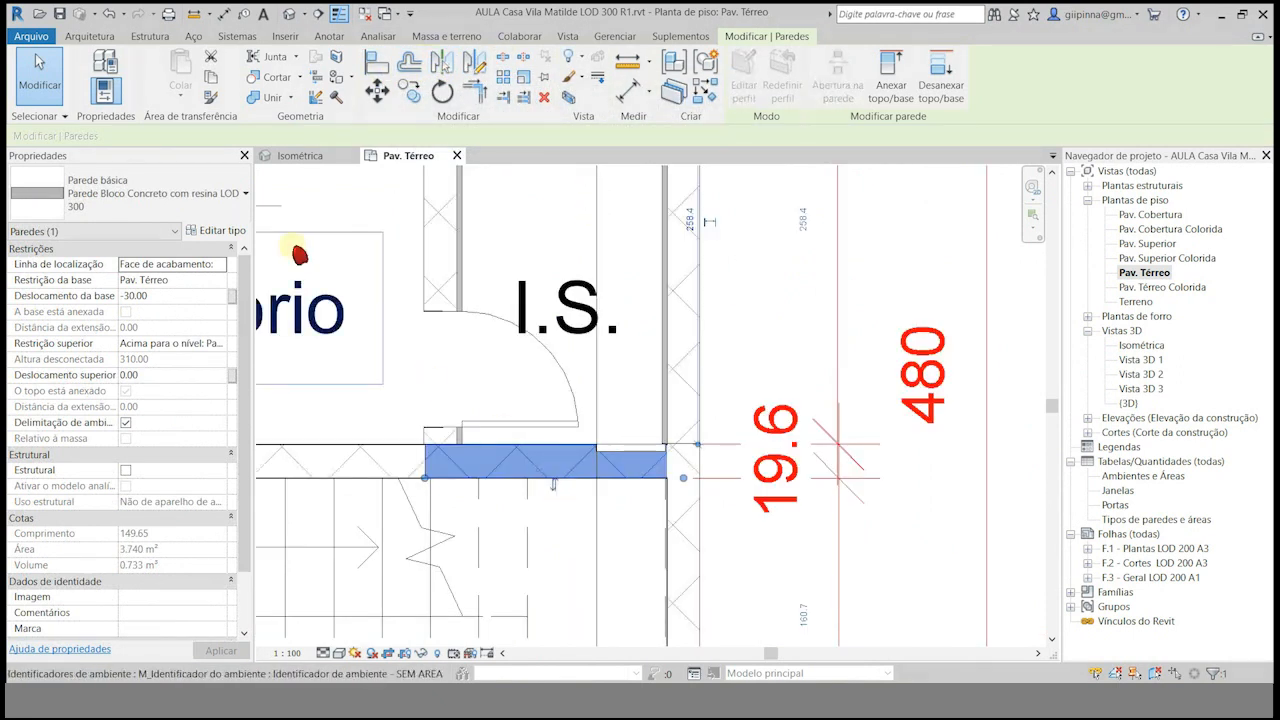
{"action": "left_click", "coordinate": [244, 195]}
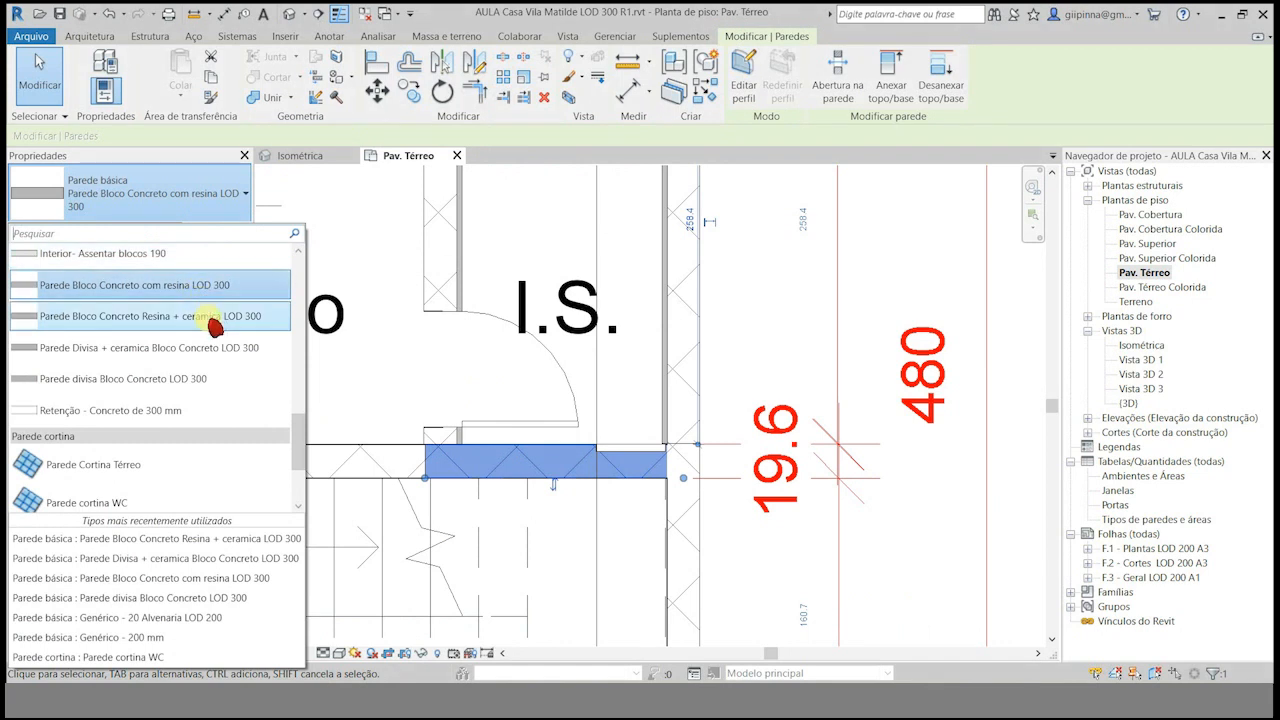
{"action": "left_click", "coordinate": [215, 322]}
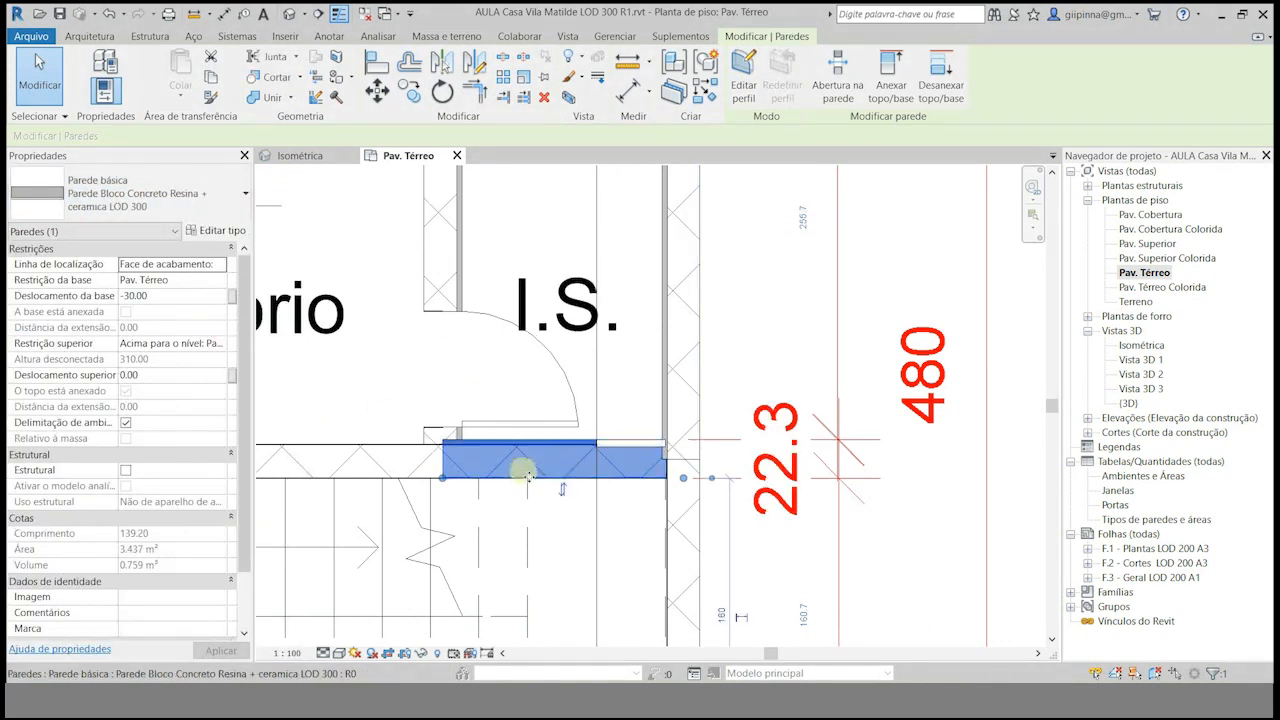
{"action": "left_click", "coordinate": [923, 466]}
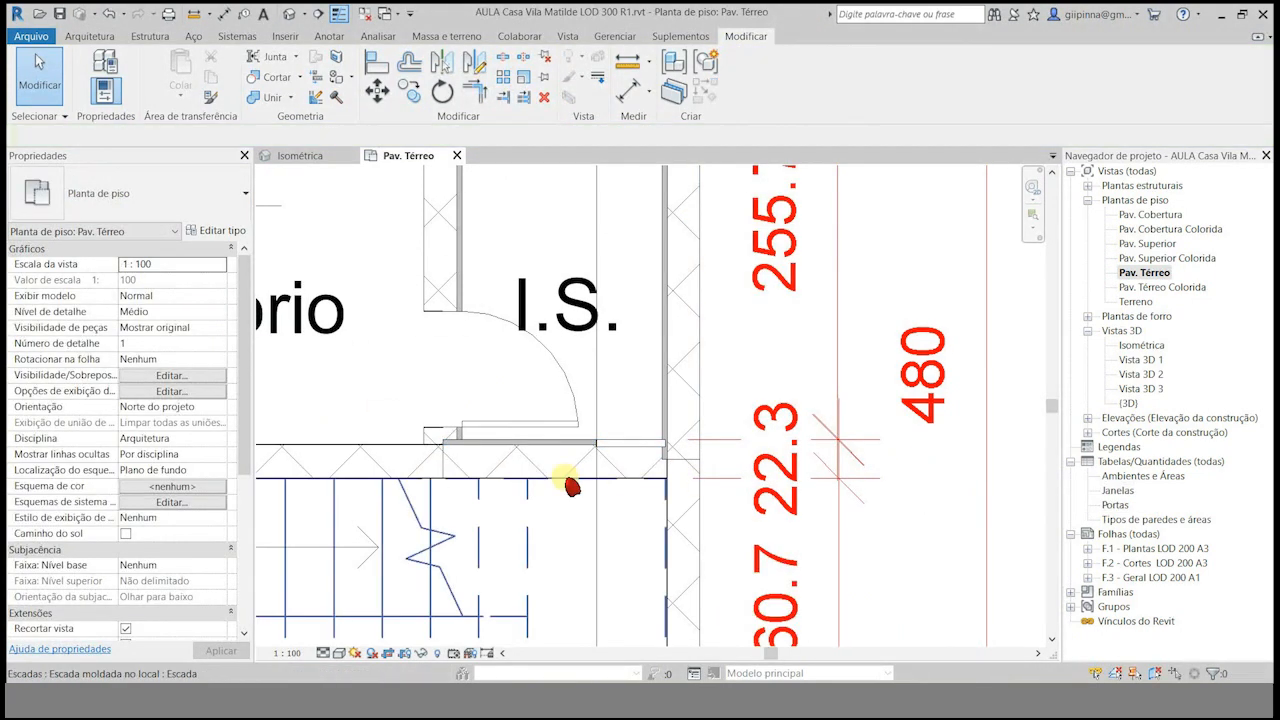
Adjust the end of the I.S. stairs-side wall at the Dormitório partition so that their ceramic finishes meet.
{"action": "scroll", "coordinate": [514, 449], "scroll_direction": "up", "scroll_amount": 3}
{"action": "left_click", "coordinate": [463, 488]}
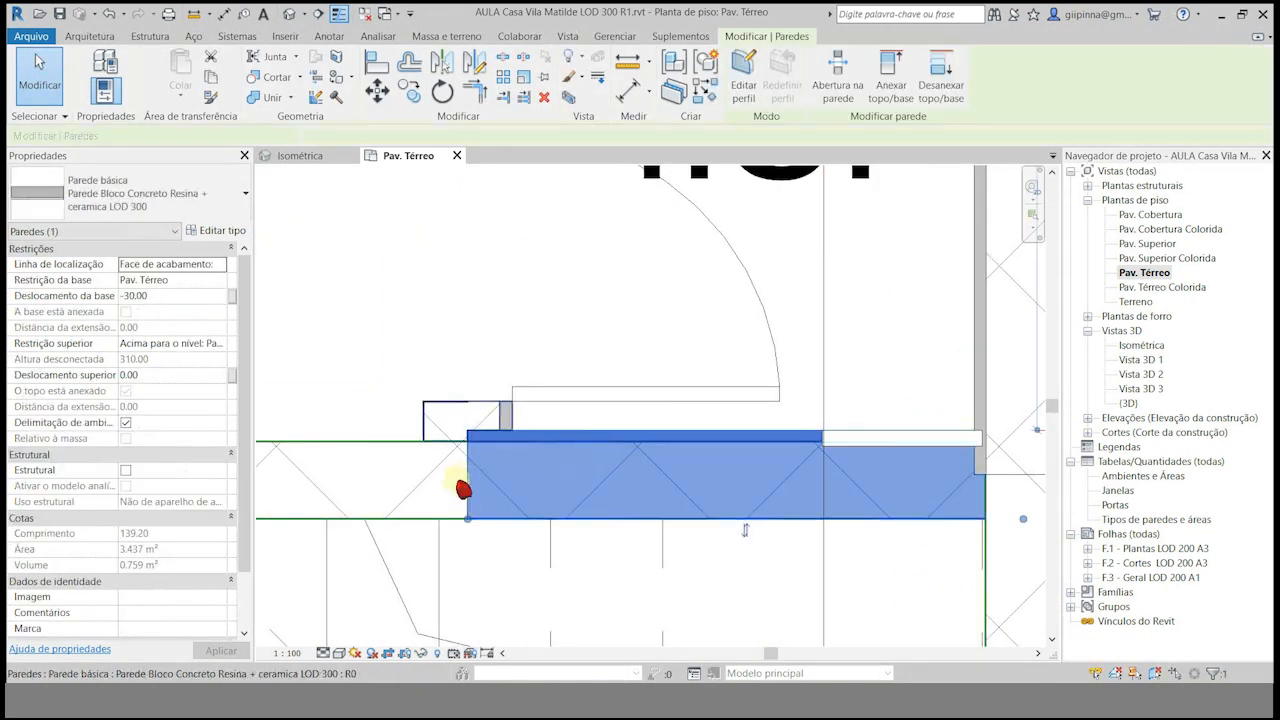
{"action": "left_click_drag", "start_coordinate": [468, 518], "coordinate": [500, 517]}
{"action": "left_click", "coordinate": [415, 523]}
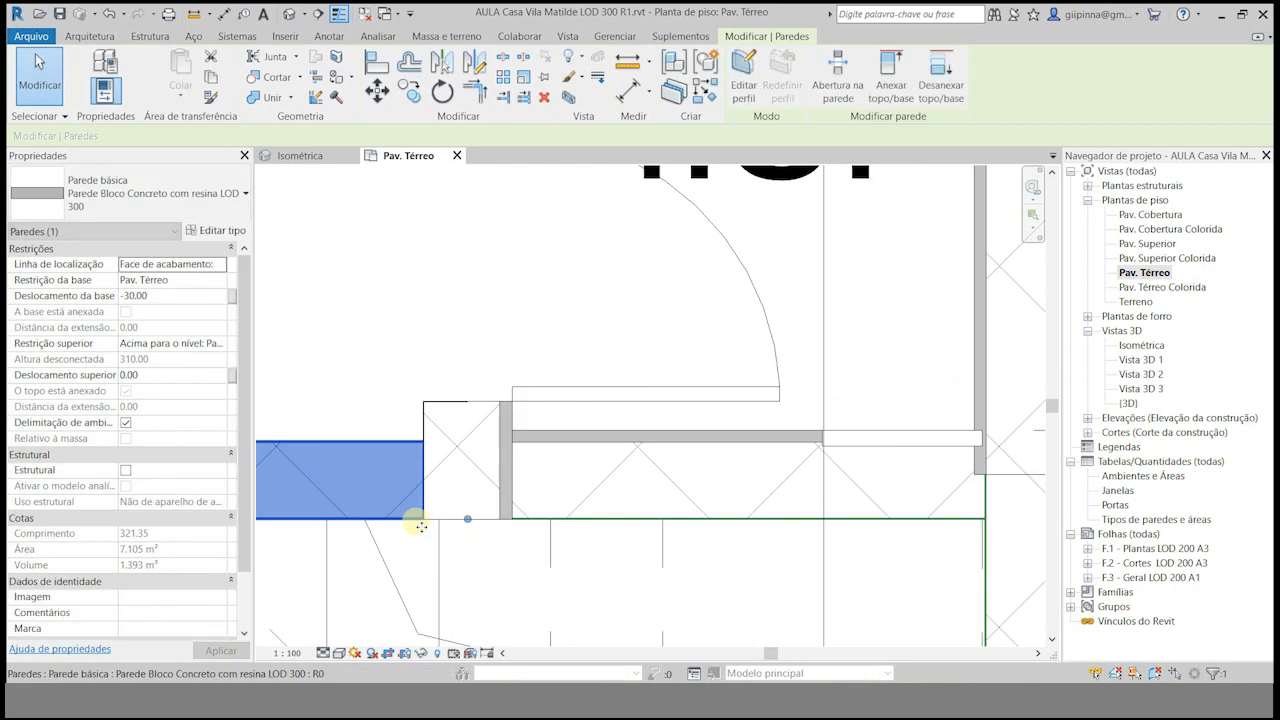
{"action": "left_click", "coordinate": [346, 343]}
{"action": "left_click", "coordinate": [568, 434]}
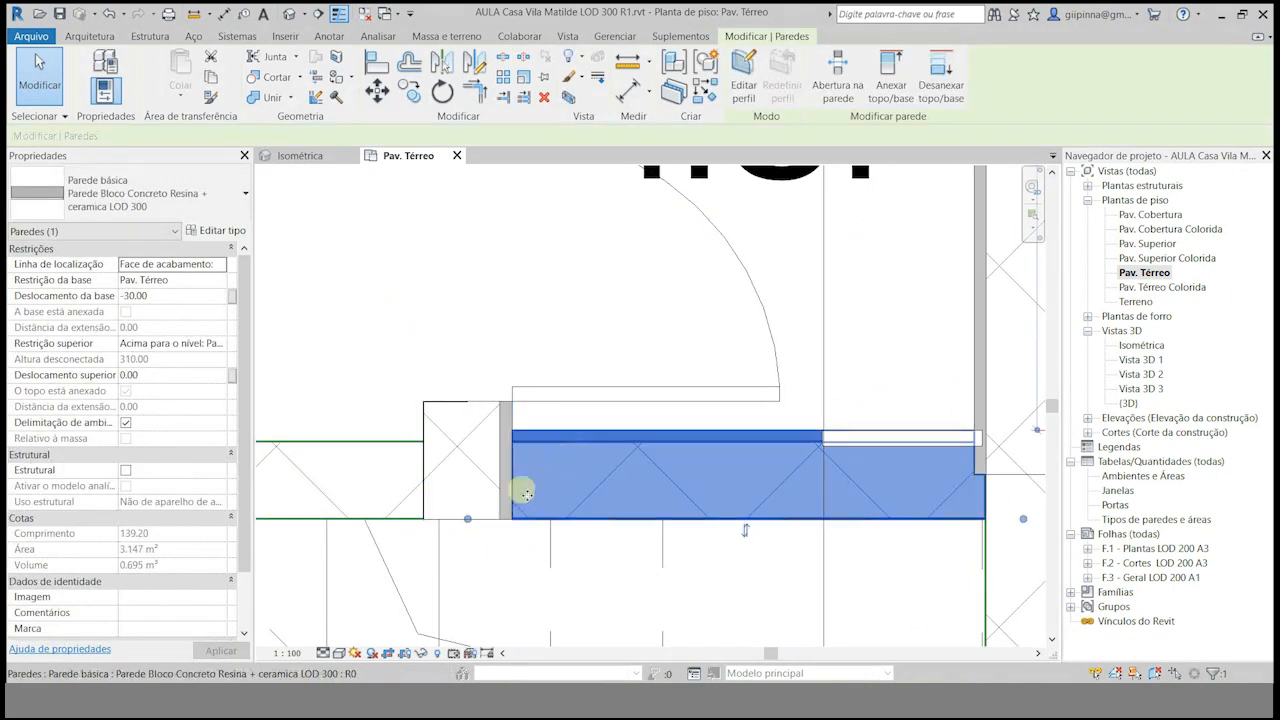
{"action": "left_click_drag", "start_coordinate": [468, 519], "coordinate": [423, 519]}
{"action": "left_click", "coordinate": [337, 329]}
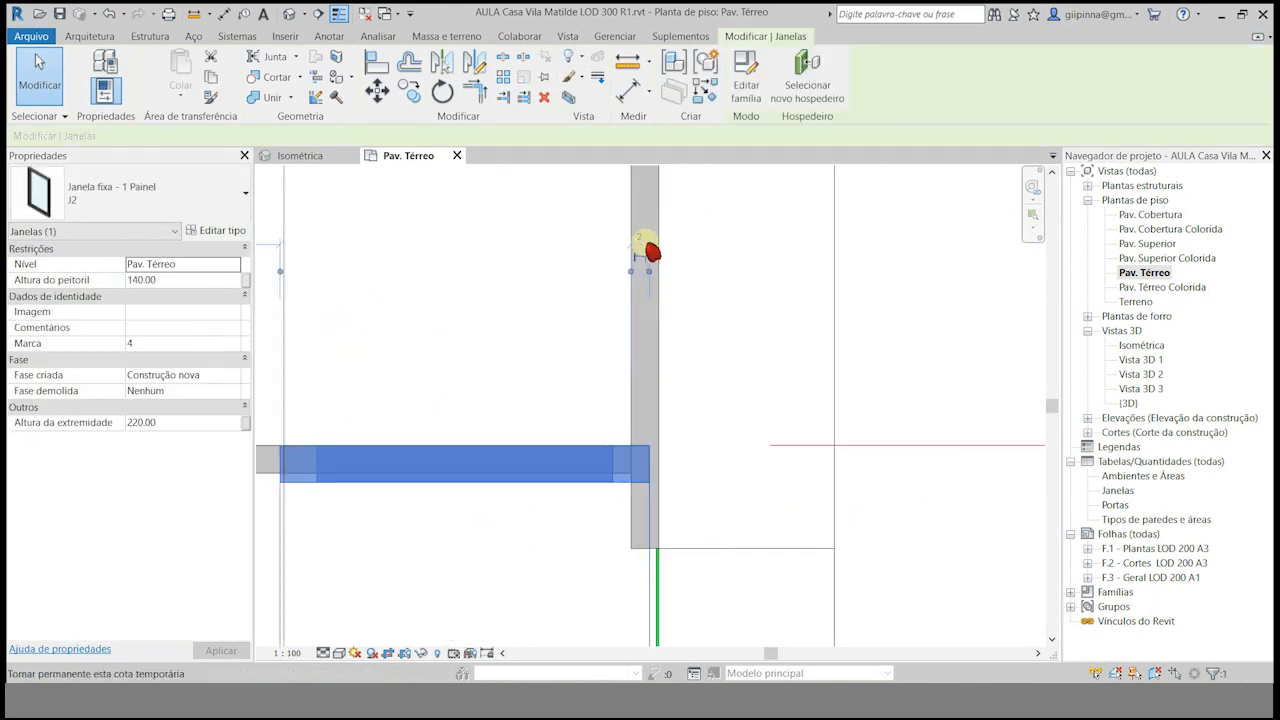
Shift window J2 so that its end sits flush with the ceramic face of the I.S. boundary wall.
{"action": "left_click", "coordinate": [640, 240]}
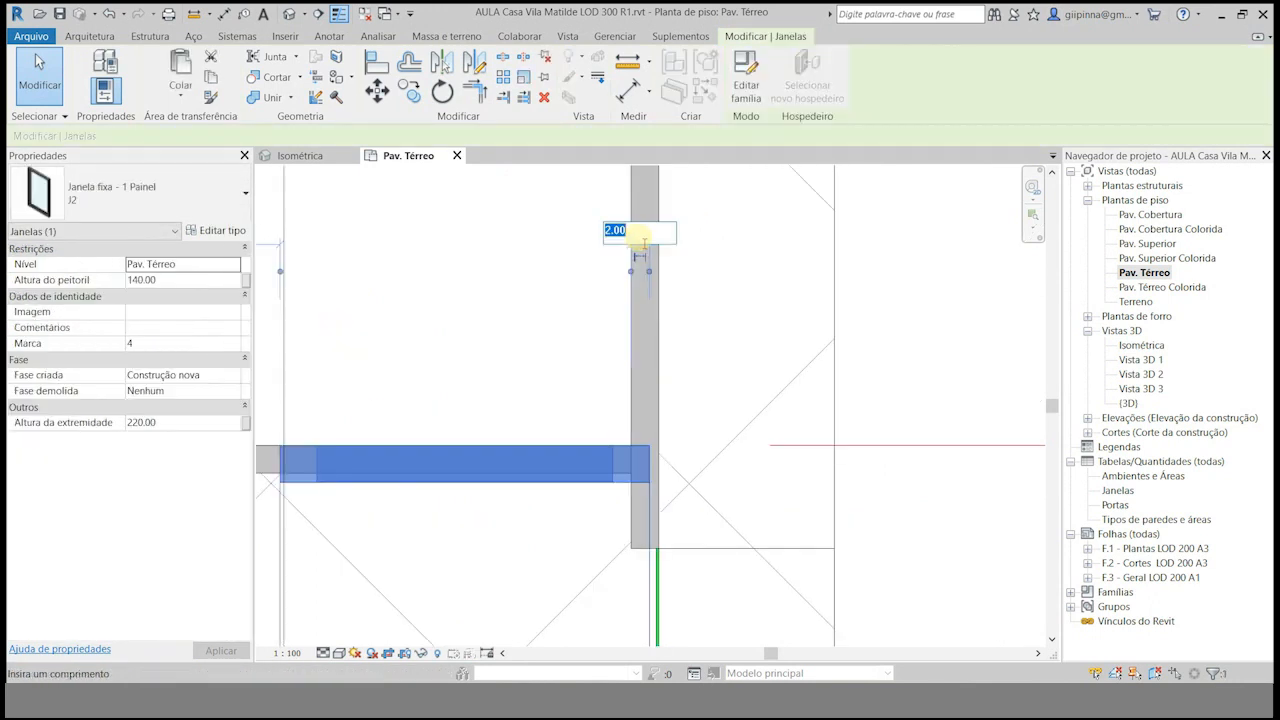
{"action": "key", "text": "Escape"}
{"action": "left_click", "coordinate": [523, 322]}
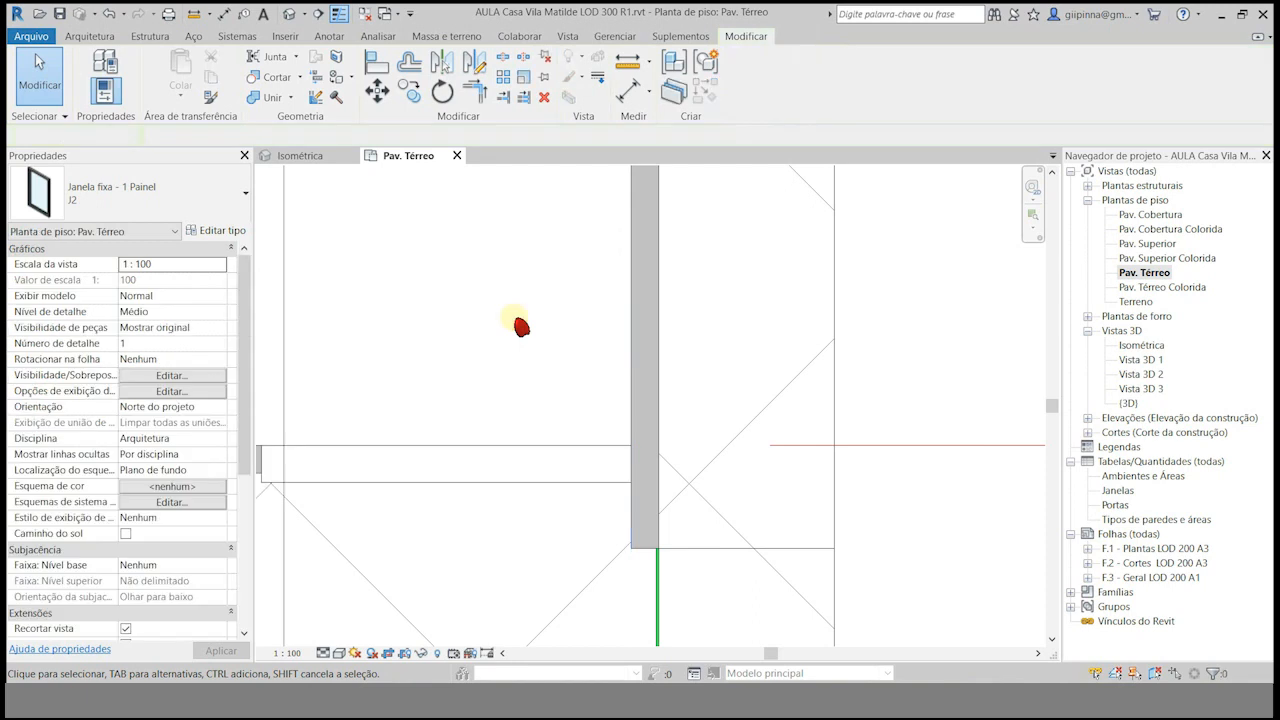
Shorten the ceramic boundary segment beside I.S. to the ceramic face of the stairs-side wall and adjust the stairs-side wall's end.
{"action": "scroll", "coordinate": [601, 347], "scroll_direction": "down", "scroll_amount": 4}
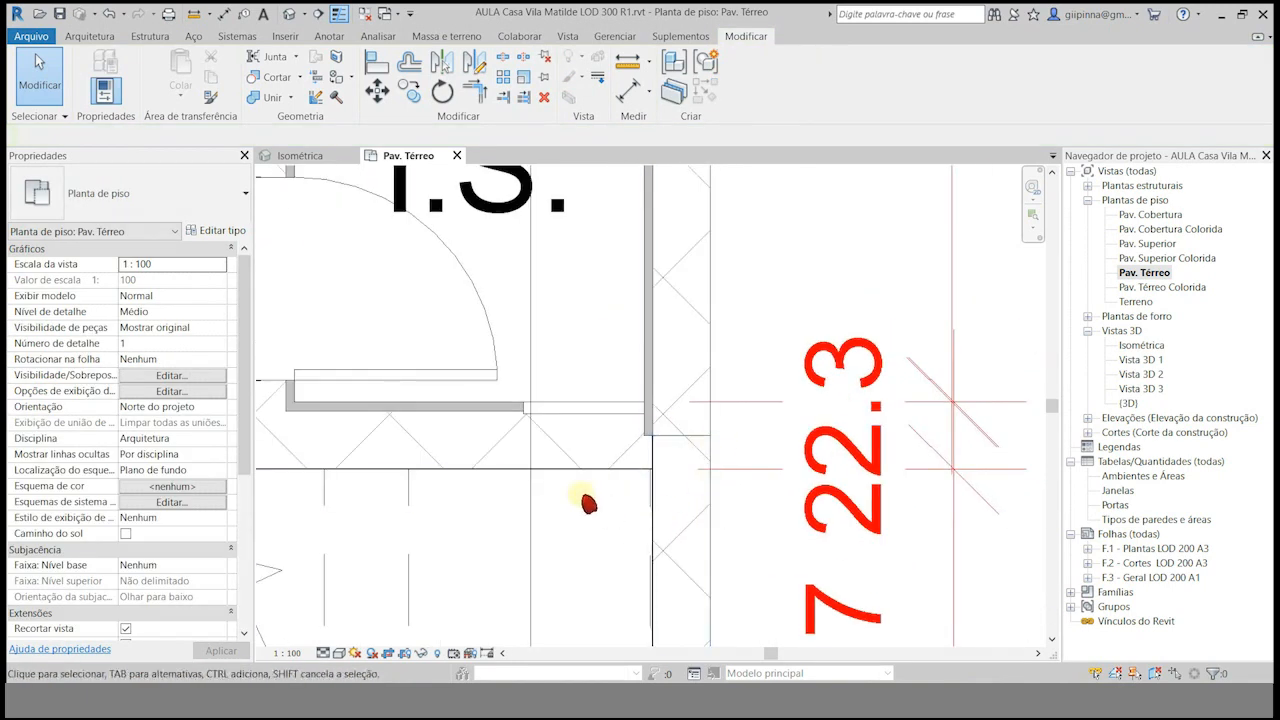
{"action": "left_click", "coordinate": [663, 400]}
{"action": "left_click_drag", "start_coordinate": [711, 436], "coordinate": [714, 401]}
{"action": "left_click", "coordinate": [434, 451]}
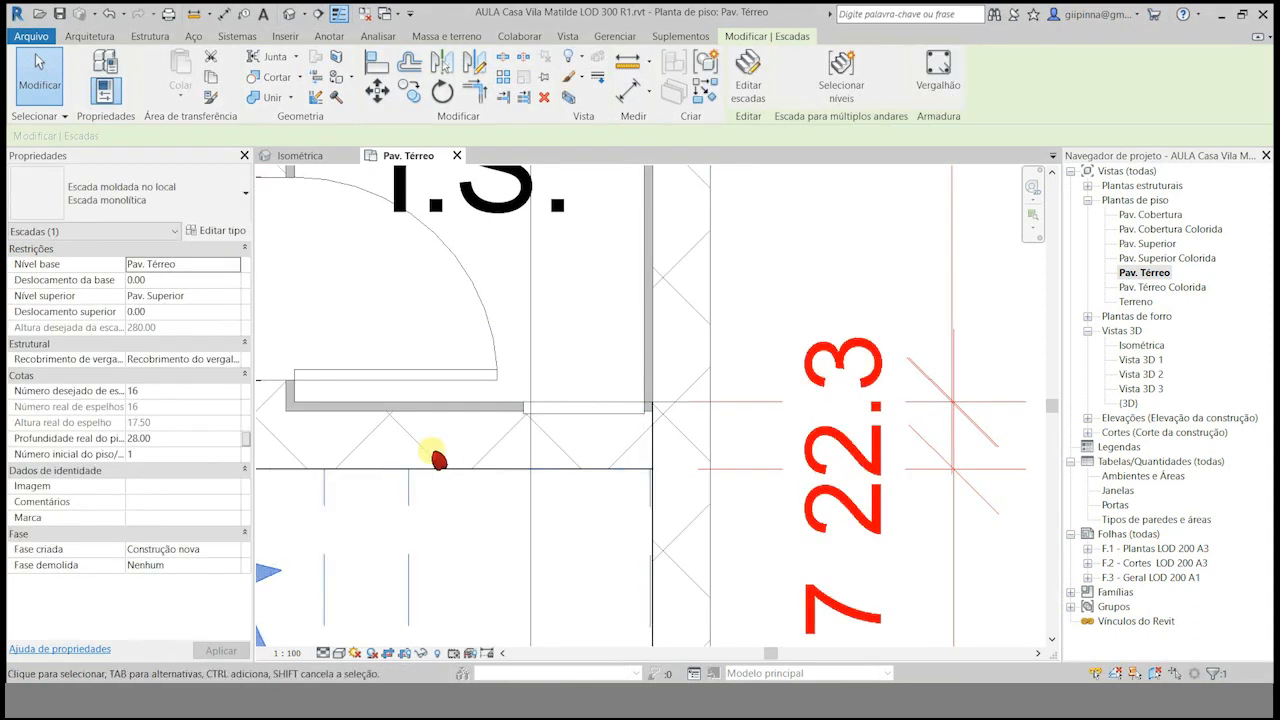
{"action": "left_click", "coordinate": [314, 417]}
{"action": "left_click_drag", "start_coordinate": [654, 469], "coordinate": [711, 465]}
{"action": "left_click", "coordinate": [858, 299]}
Extend the Dormitório's horizontal boundary wall to the endpoint of the ceramic boundary segment at I.S.
{"action": "scroll", "coordinate": [752, 447], "scroll_direction": "down", "scroll_amount": 4}
{"action": "scroll", "coordinate": [731, 485], "scroll_direction": "up", "scroll_amount": 2}
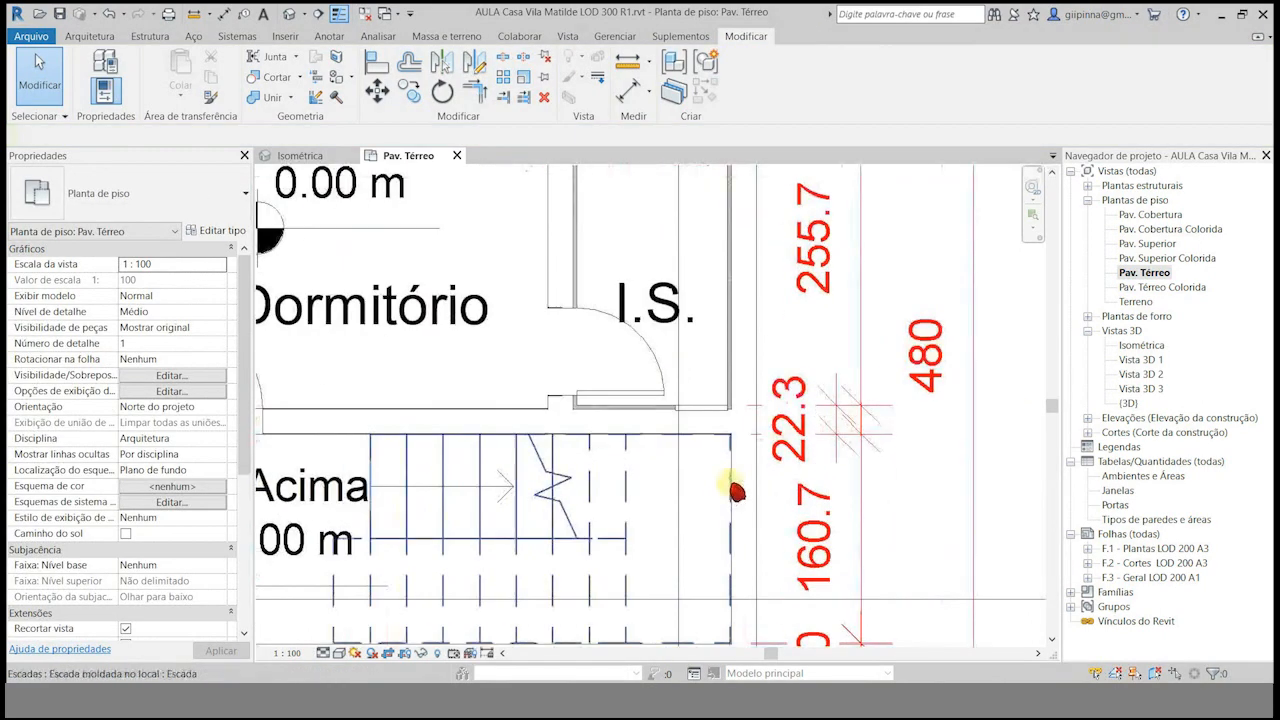
{"action": "scroll", "coordinate": [708, 572], "scroll_direction": "down", "scroll_amount": 2}
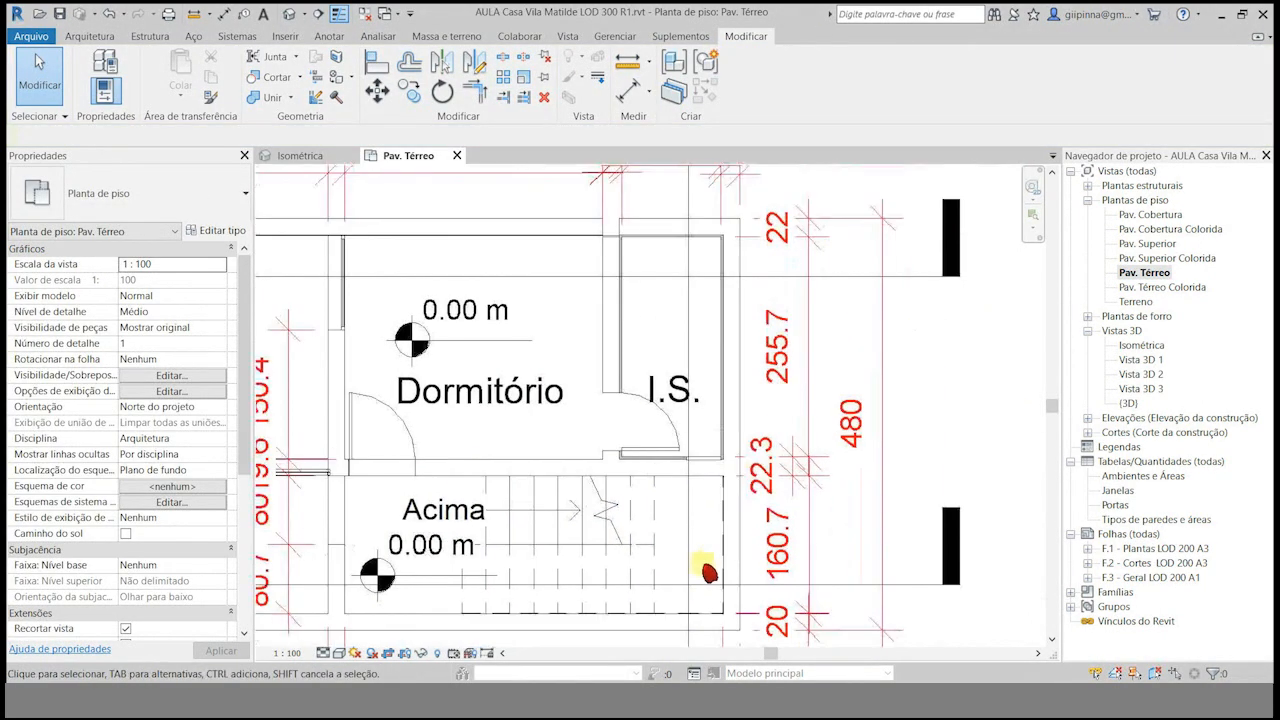
{"action": "scroll", "coordinate": [708, 572], "scroll_direction": "down", "scroll_amount": 2}
{"action": "scroll", "coordinate": [606, 257], "scroll_direction": "up", "scroll_amount": 4}
{"action": "left_click", "coordinate": [614, 306]}
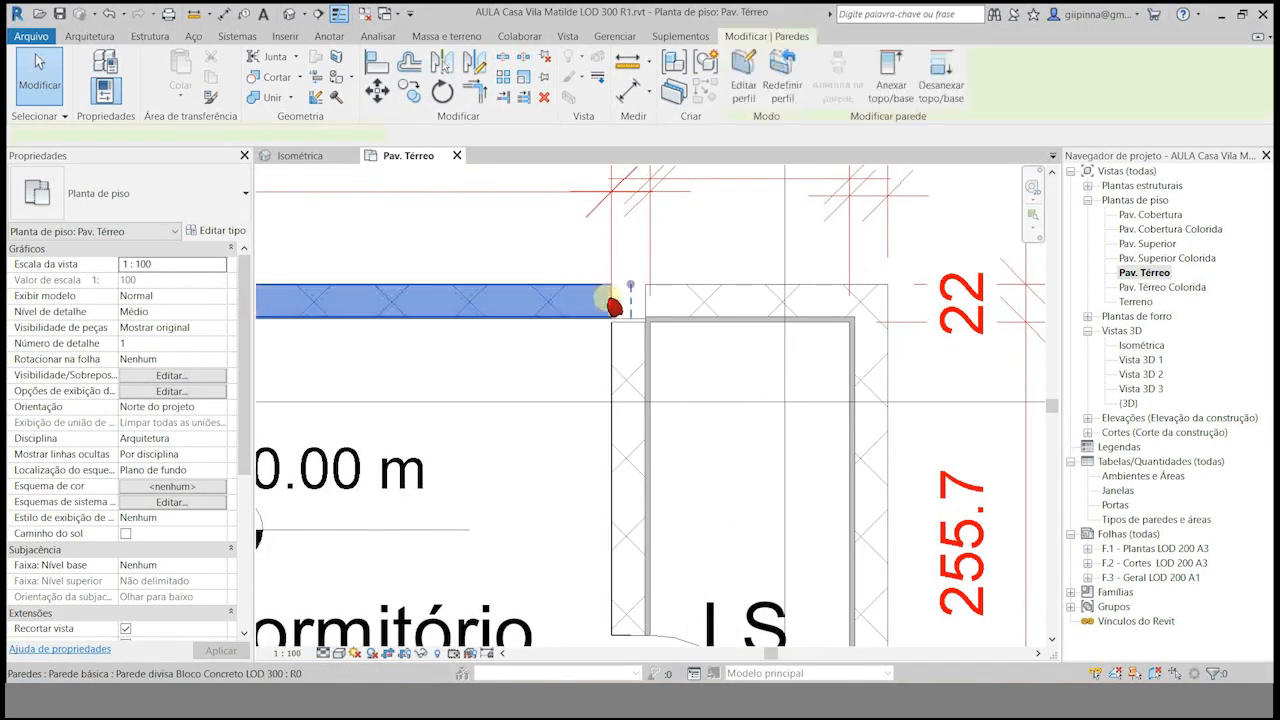
{"action": "left_click_drag", "start_coordinate": [627, 284], "coordinate": [641, 281]}
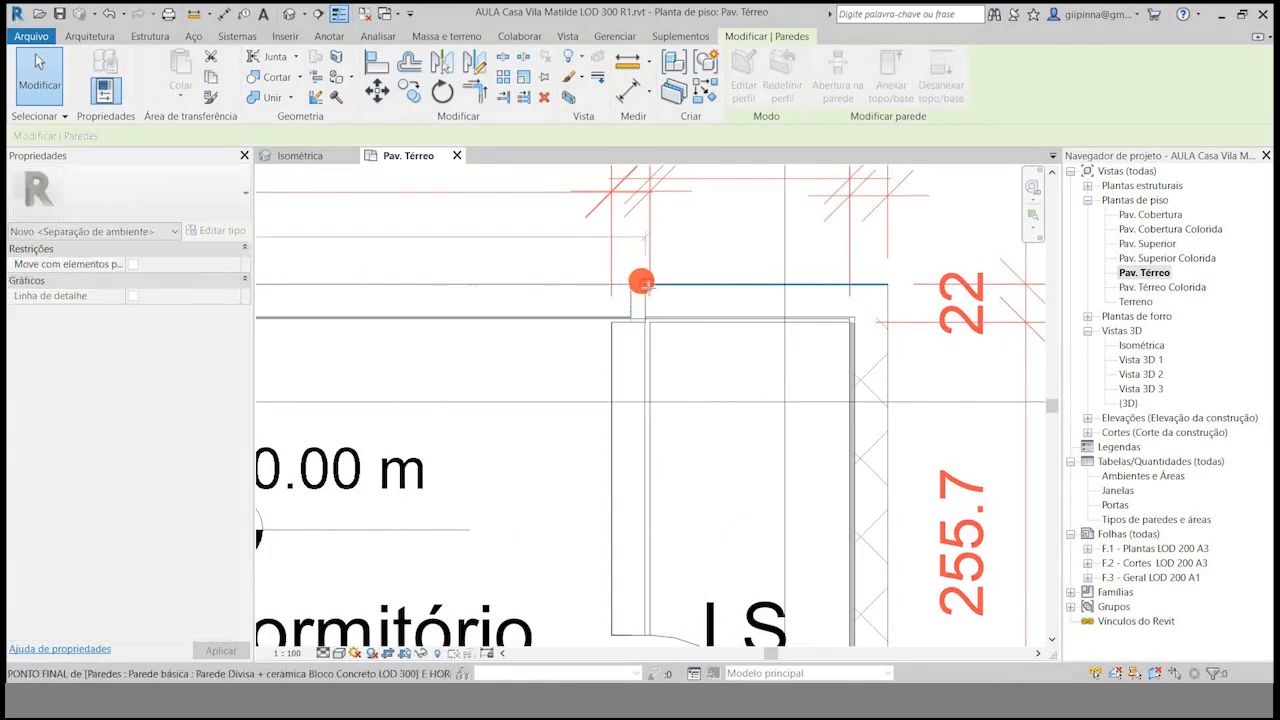
{"action": "key", "text": "Escape"}
Inspect the ceramic finish corners around I.S. and the surrounding wall dimensions.
{"action": "scroll", "coordinate": [931, 300], "scroll_direction": "down", "scroll_amount": 3}
{"action": "scroll", "coordinate": [931, 298], "scroll_direction": "up", "scroll_amount": 3}
{"action": "scroll", "coordinate": [755, 332], "scroll_direction": "up", "scroll_amount": 3}
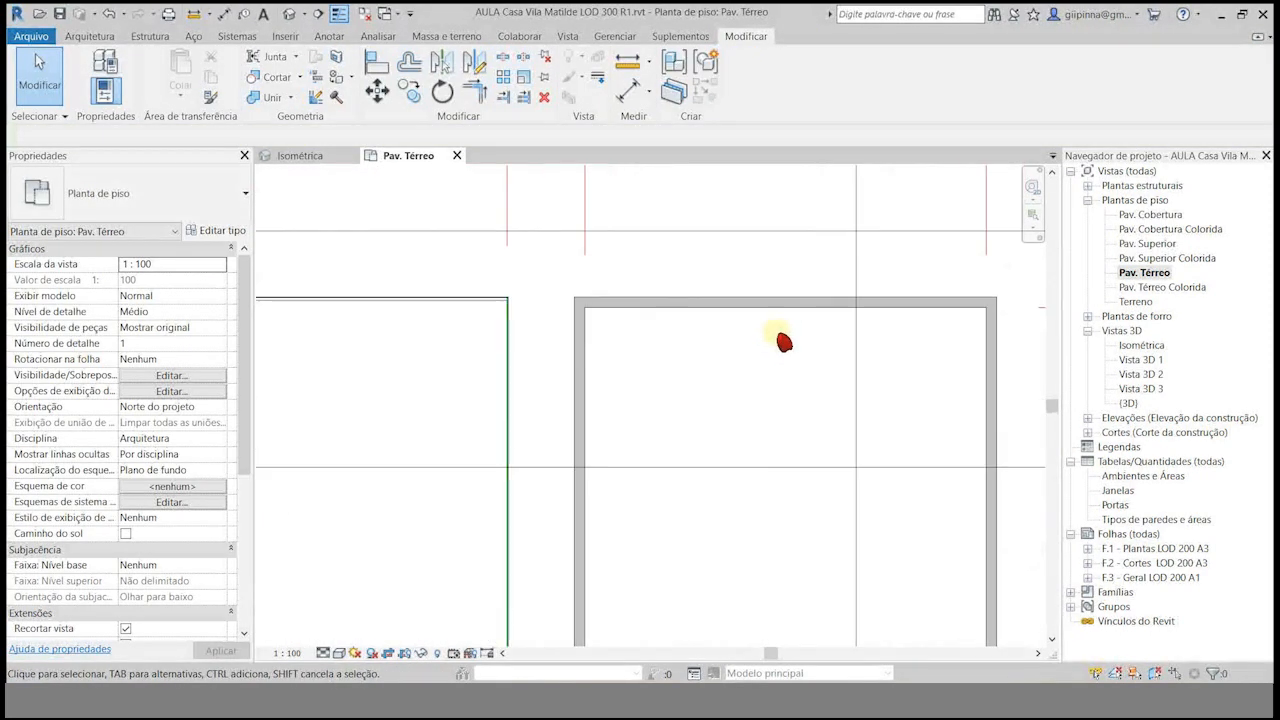
{"action": "scroll", "coordinate": [574, 220], "scroll_direction": "down", "scroll_amount": 3}
{"action": "scroll", "coordinate": [700, 310], "scroll_direction": "down", "scroll_amount": 3}
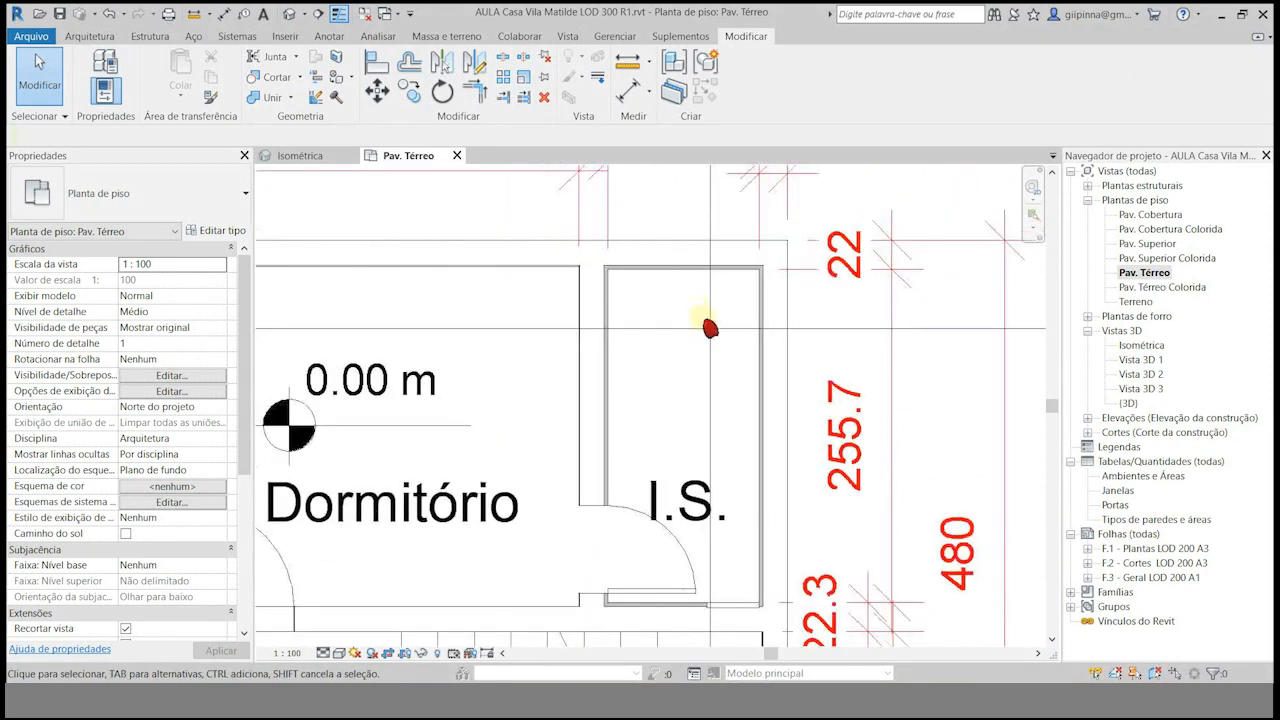
{"action": "scroll", "coordinate": [680, 640], "scroll_direction": "down", "scroll_amount": 2}
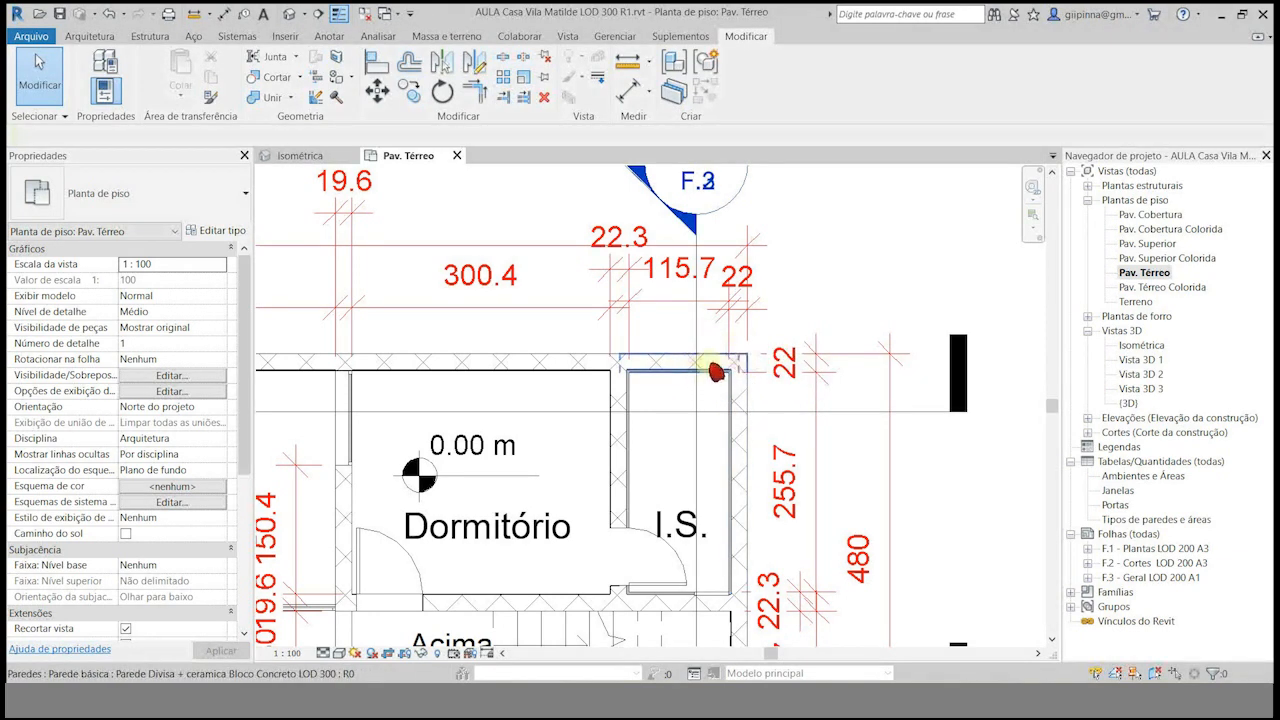
{"action": "scroll", "coordinate": [600, 400], "scroll_direction": "up", "scroll_amount": 5}
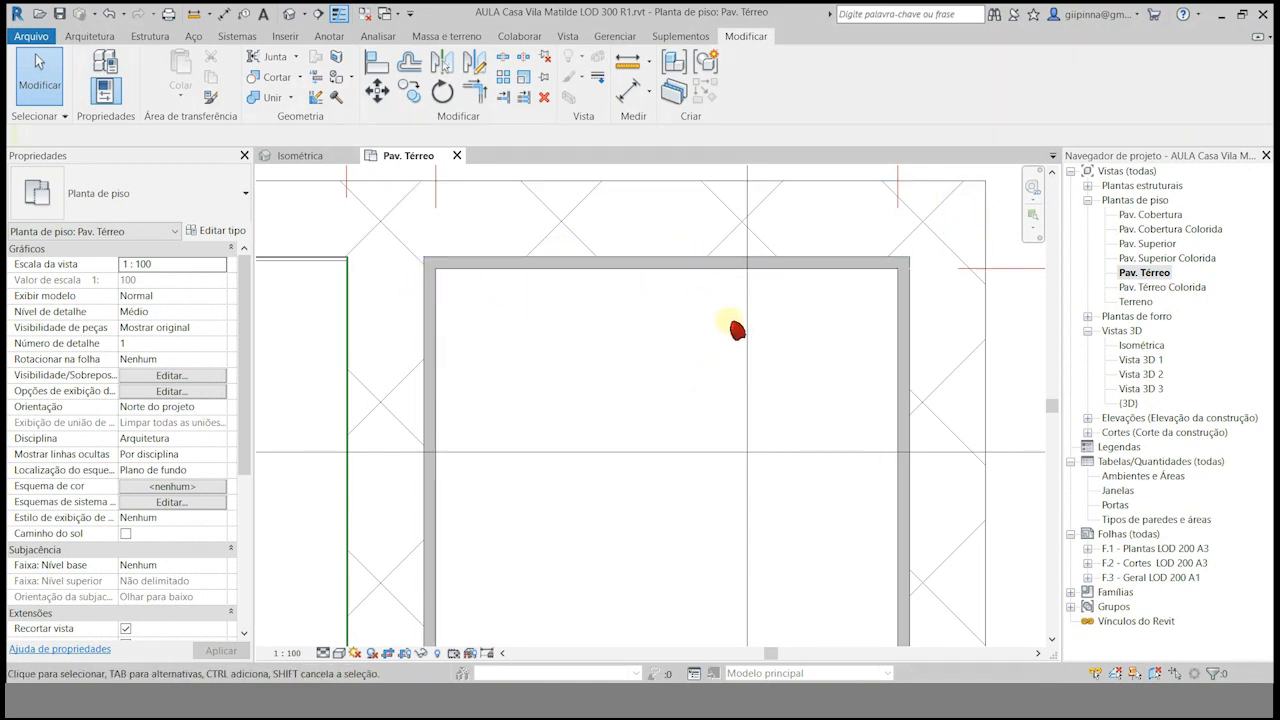
Reposition the wall between Dormitório and I.S. by setting the clear width of I.S. to 120.
{"action": "scroll", "coordinate": [690, 335], "scroll_direction": "down", "scroll_amount": 4}
{"action": "scroll", "coordinate": [688, 339], "scroll_direction": "down", "scroll_amount": 2}
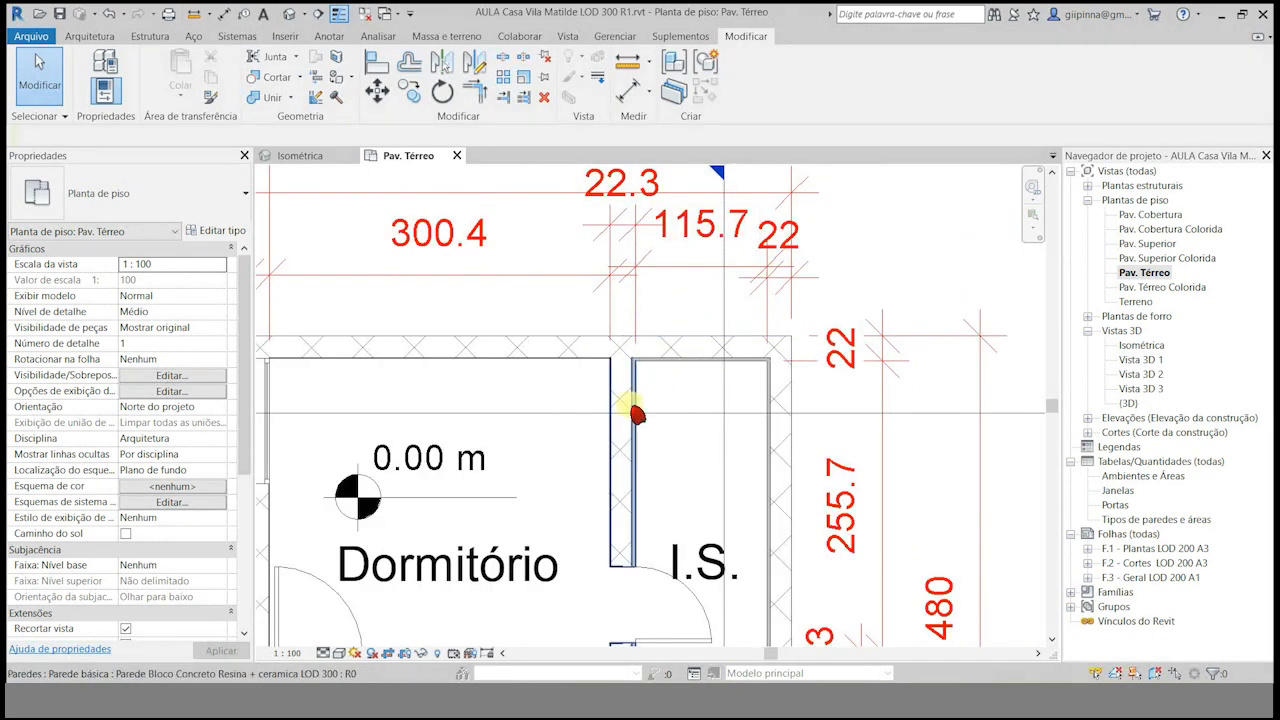
{"action": "left_click", "coordinate": [609, 333]}
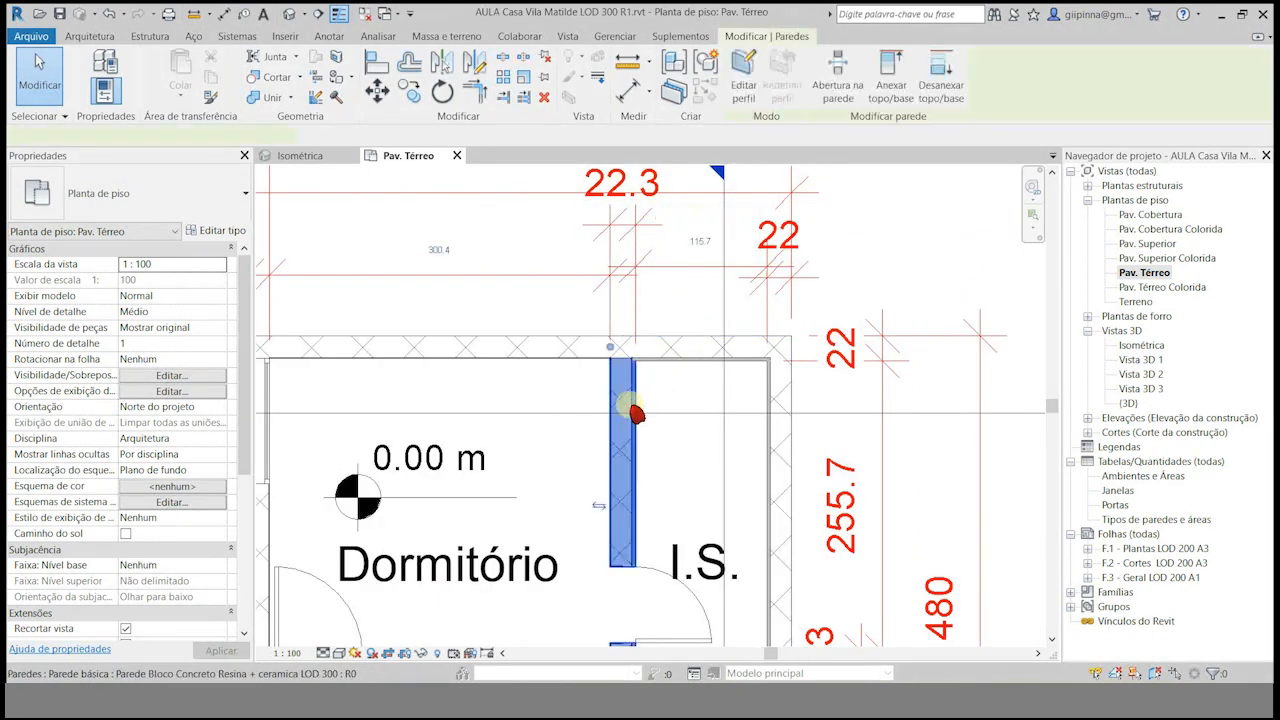
{"action": "left_click", "coordinate": [704, 243]}
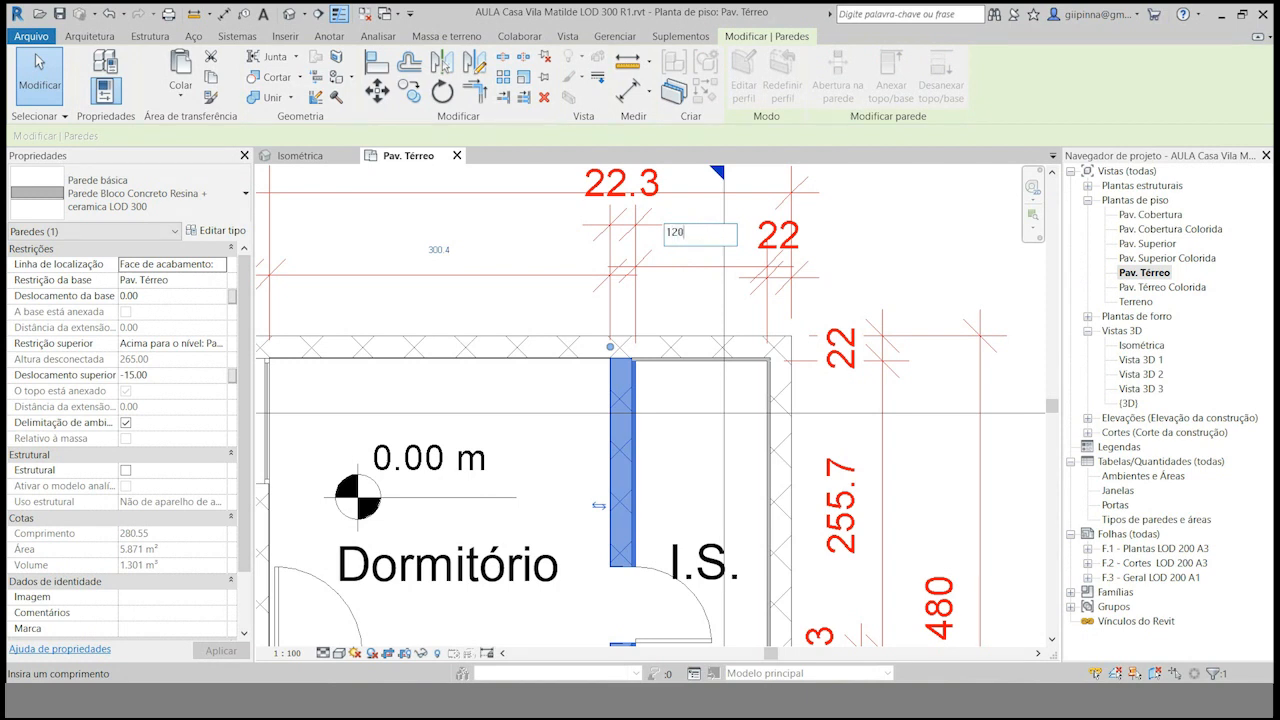
{"action": "type", "text": "120"}
{"action": "key", "text": "Return"}
{"action": "left_click", "coordinate": [952, 222]}
{"action": "scroll", "coordinate": [643, 229], "scroll_direction": "down", "scroll_amount": 1}
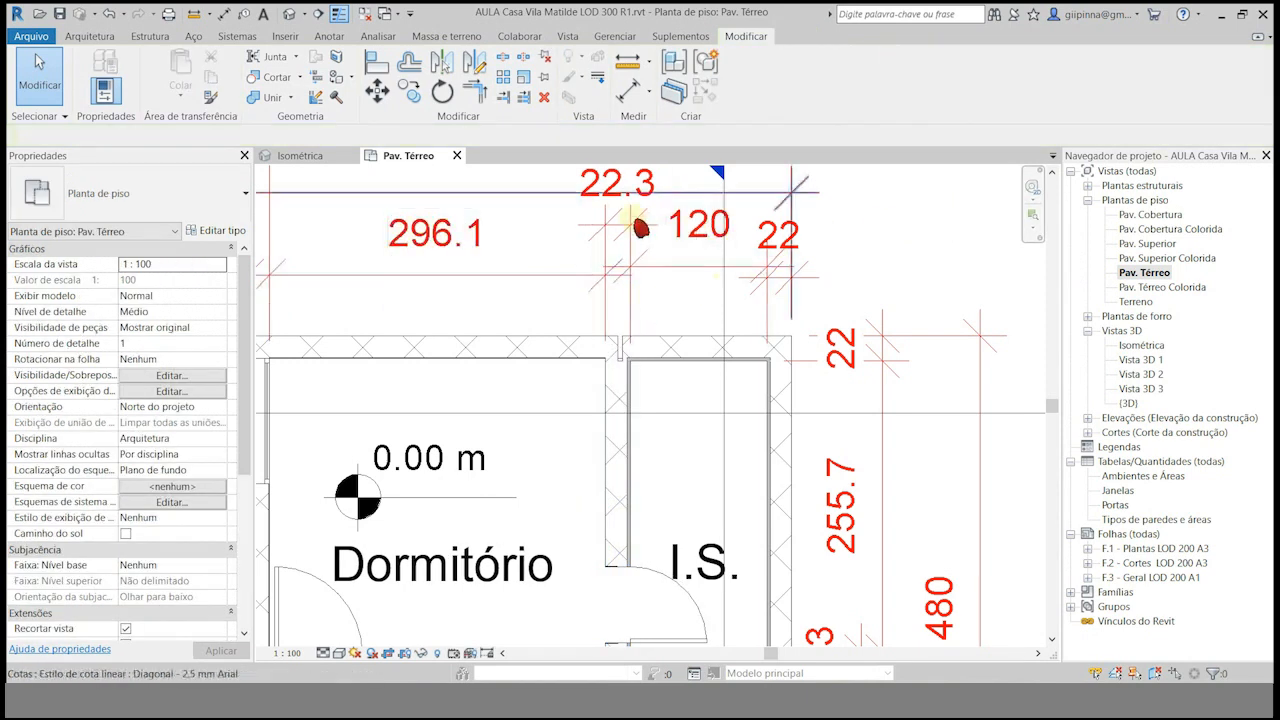
Set the clear width of the staircase area to 160 by moving the wall between Dormitório and the stairs.
{"action": "scroll", "coordinate": [700, 366], "scroll_direction": "down", "scroll_amount": 2}
{"action": "scroll", "coordinate": [700, 360], "scroll_direction": "up", "scroll_amount": 1}
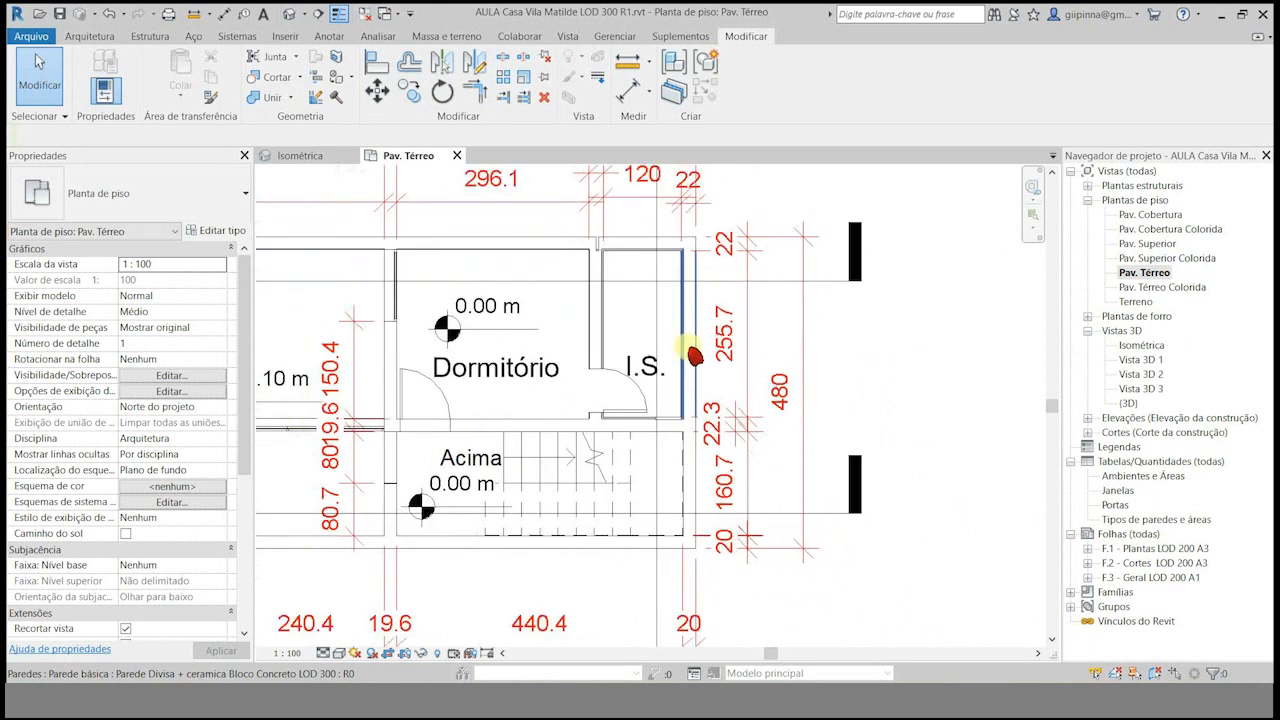
{"action": "scroll", "coordinate": [689, 566], "scroll_direction": "up", "scroll_amount": 3}
{"action": "scroll", "coordinate": [678, 526], "scroll_direction": "down", "scroll_amount": 1}
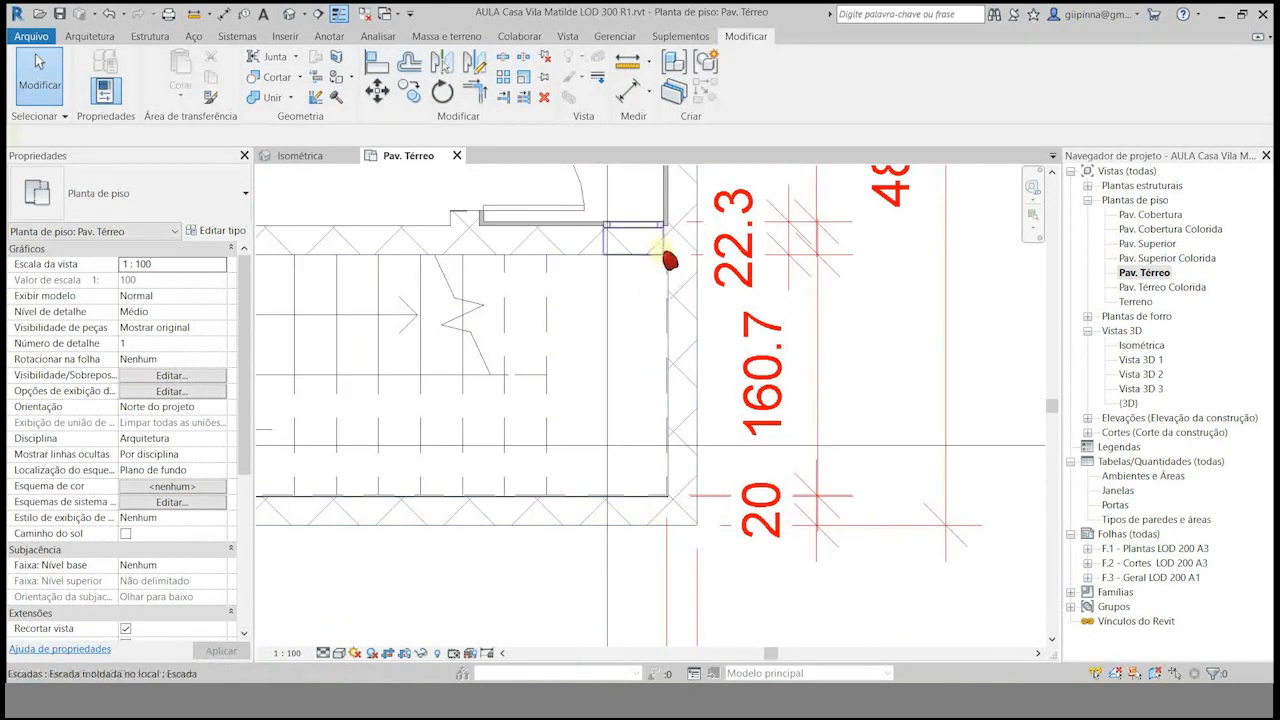
{"action": "left_click", "coordinate": [495, 255]}
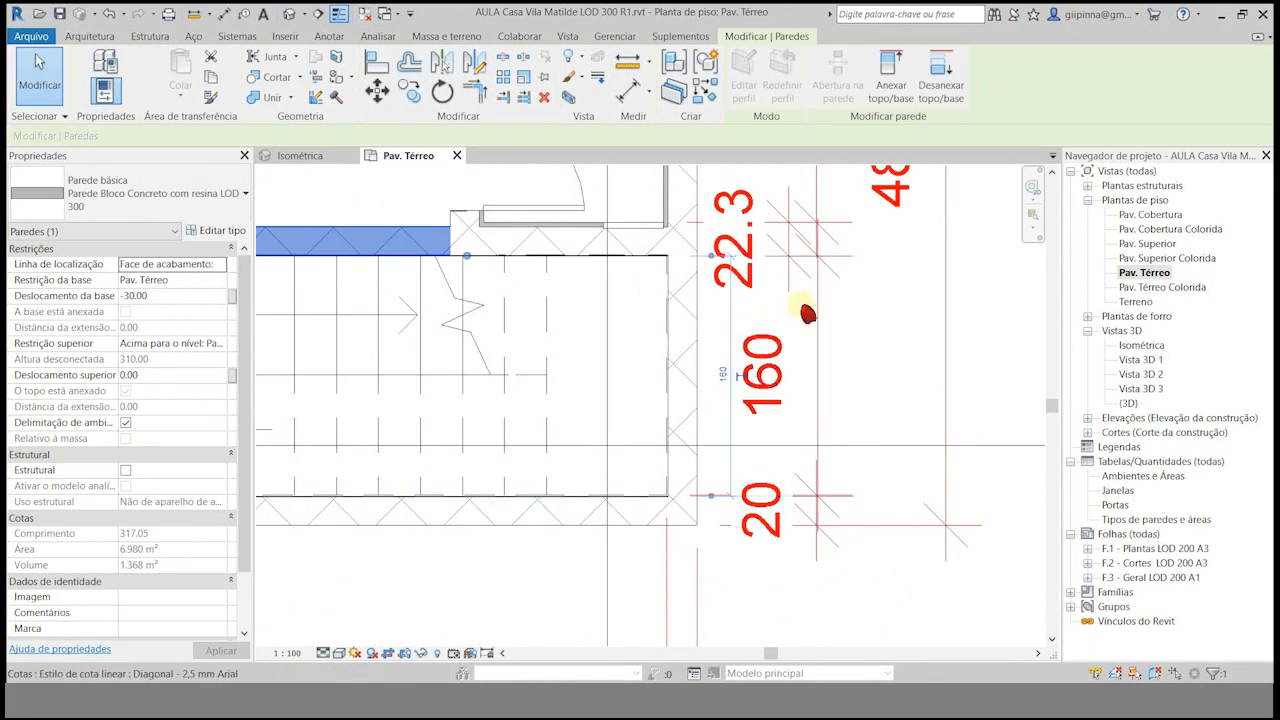
{"action": "left_click", "coordinate": [940, 277]}
Open section Corte A and examine the block and ceramic patterns on the walls of Garagem, Dormitório and I.S.
{"action": "scroll", "coordinate": [685, 480], "scroll_direction": "down", "scroll_amount": 3}
{"action": "scroll", "coordinate": [739, 575], "scroll_direction": "up", "scroll_amount": 1}
{"action": "scroll", "coordinate": [831, 480], "scroll_direction": "down", "scroll_amount": 4}
{"action": "scroll", "coordinate": [986, 434], "scroll_direction": "down", "scroll_amount": 2}
{"action": "scroll", "coordinate": [986, 440], "scroll_direction": "down", "scroll_amount": 1}
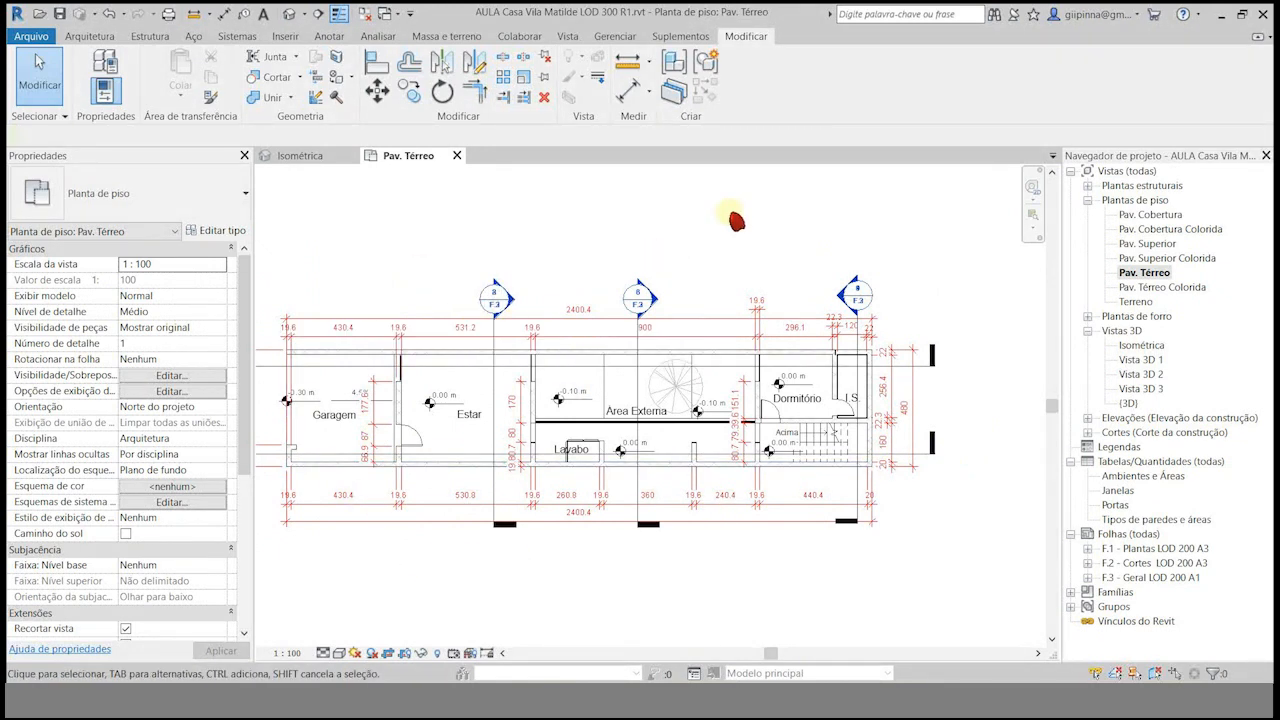
{"action": "scroll", "coordinate": [355, 368], "scroll_direction": "up", "scroll_amount": 2}
{"action": "double_click", "coordinate": [357, 371]}
{"action": "scroll", "coordinate": [743, 541], "scroll_direction": "down", "scroll_amount": 2}
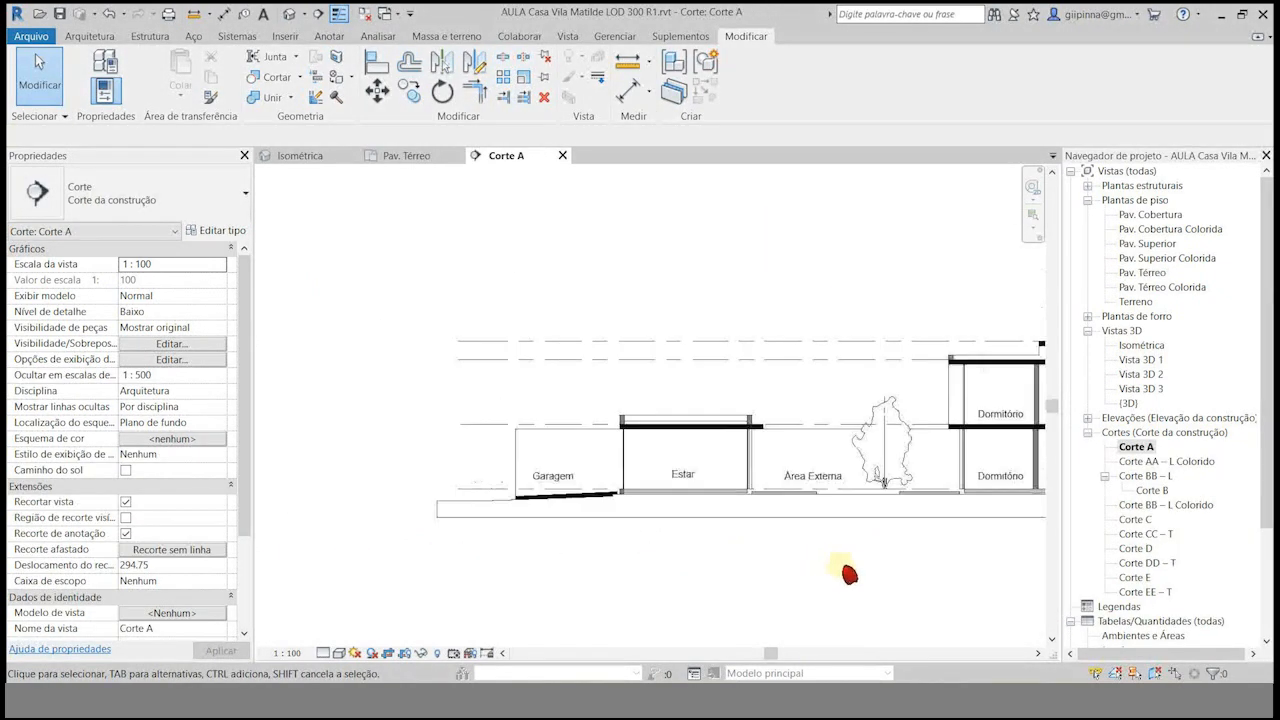
{"action": "scroll", "coordinate": [520, 485], "scroll_direction": "up", "scroll_amount": 4}
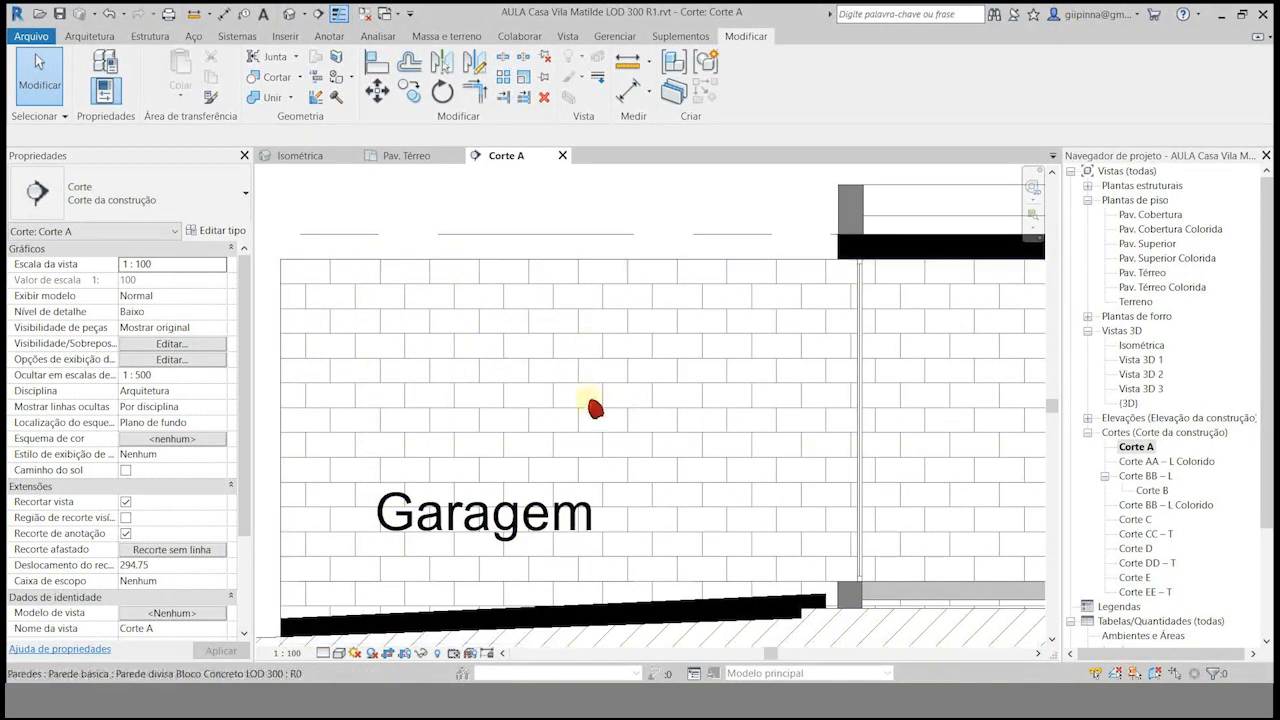
{"action": "scroll", "coordinate": [380, 376], "scroll_direction": "down", "scroll_amount": 6}
{"action": "scroll", "coordinate": [897, 419], "scroll_direction": "up", "scroll_amount": 6}
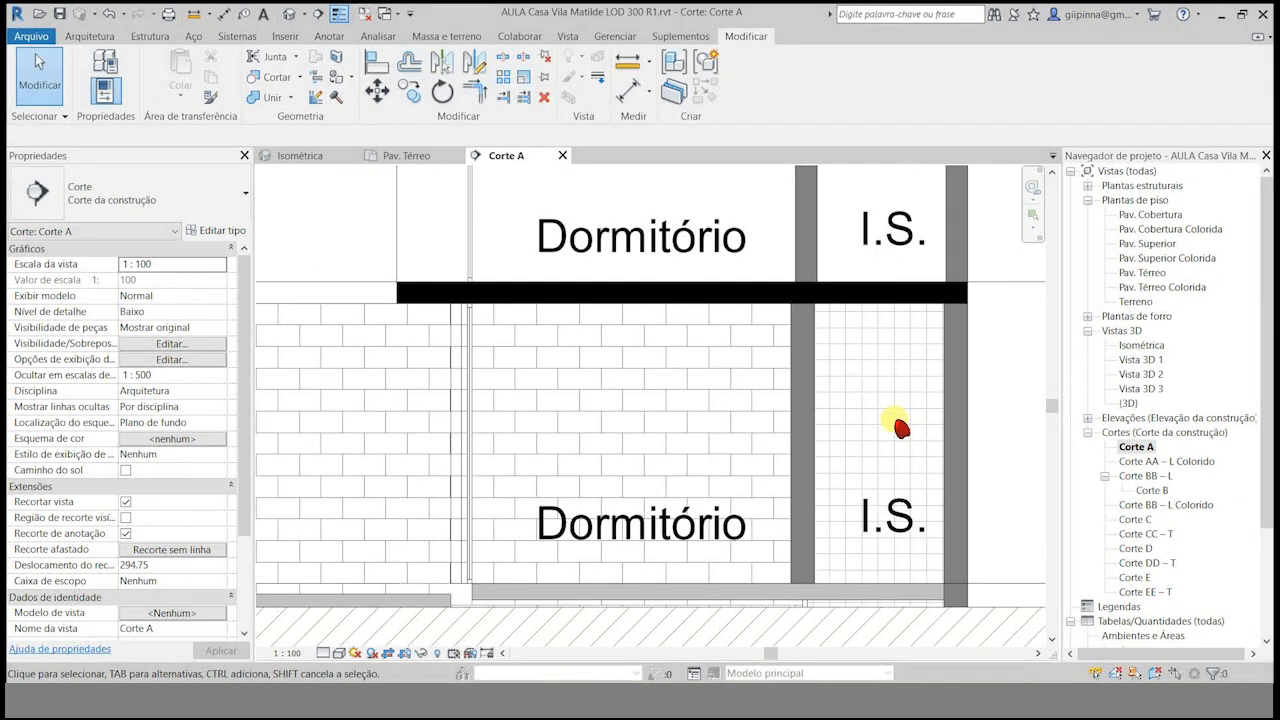
{"action": "scroll", "coordinate": [649, 434], "scroll_direction": "up", "scroll_amount": 2}
{"action": "scroll", "coordinate": [517, 409], "scroll_direction": "down", "scroll_amount": 1}
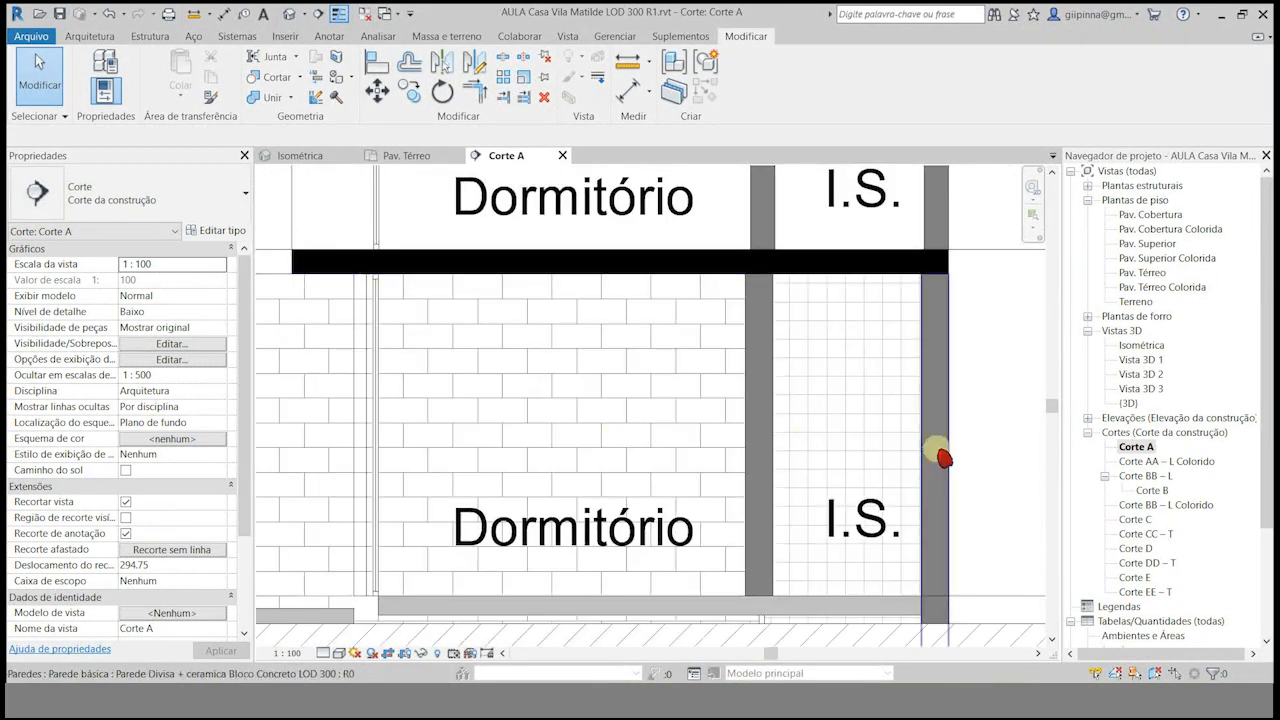
{"action": "scroll", "coordinate": [884, 458], "scroll_direction": "up", "scroll_amount": 4}
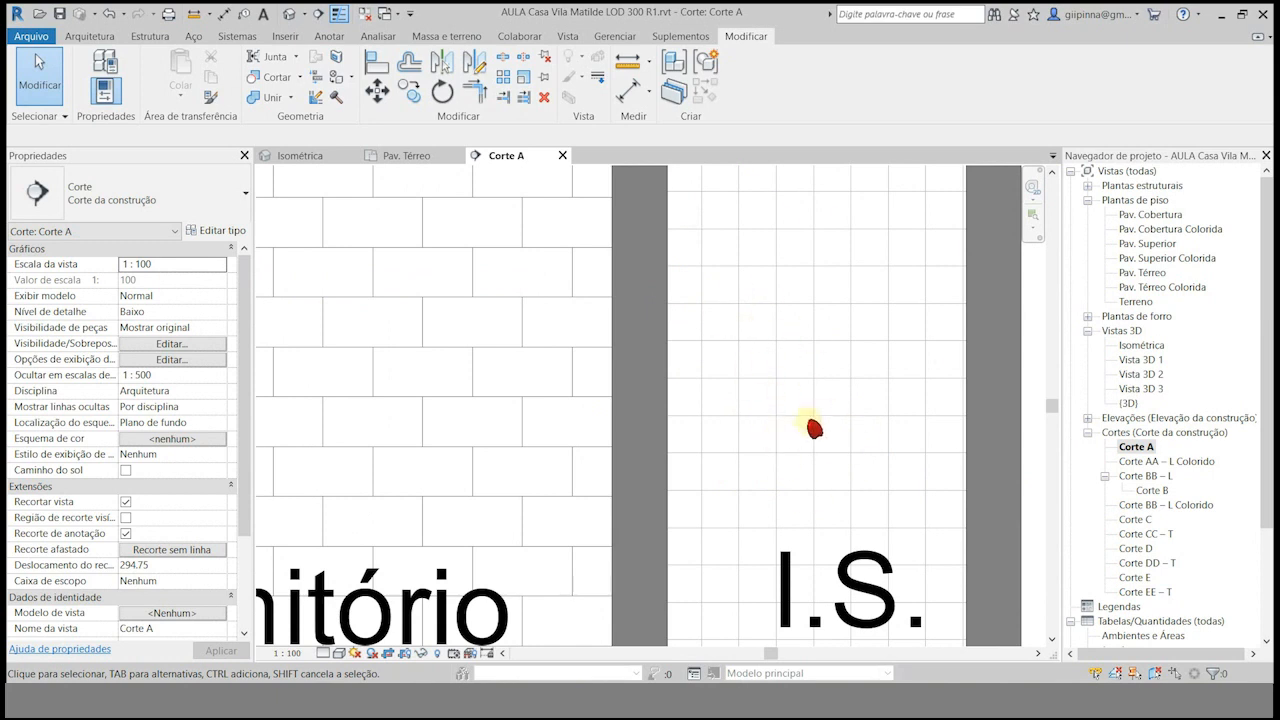
{"action": "scroll", "coordinate": [814, 424], "scroll_direction": "down", "scroll_amount": 2}
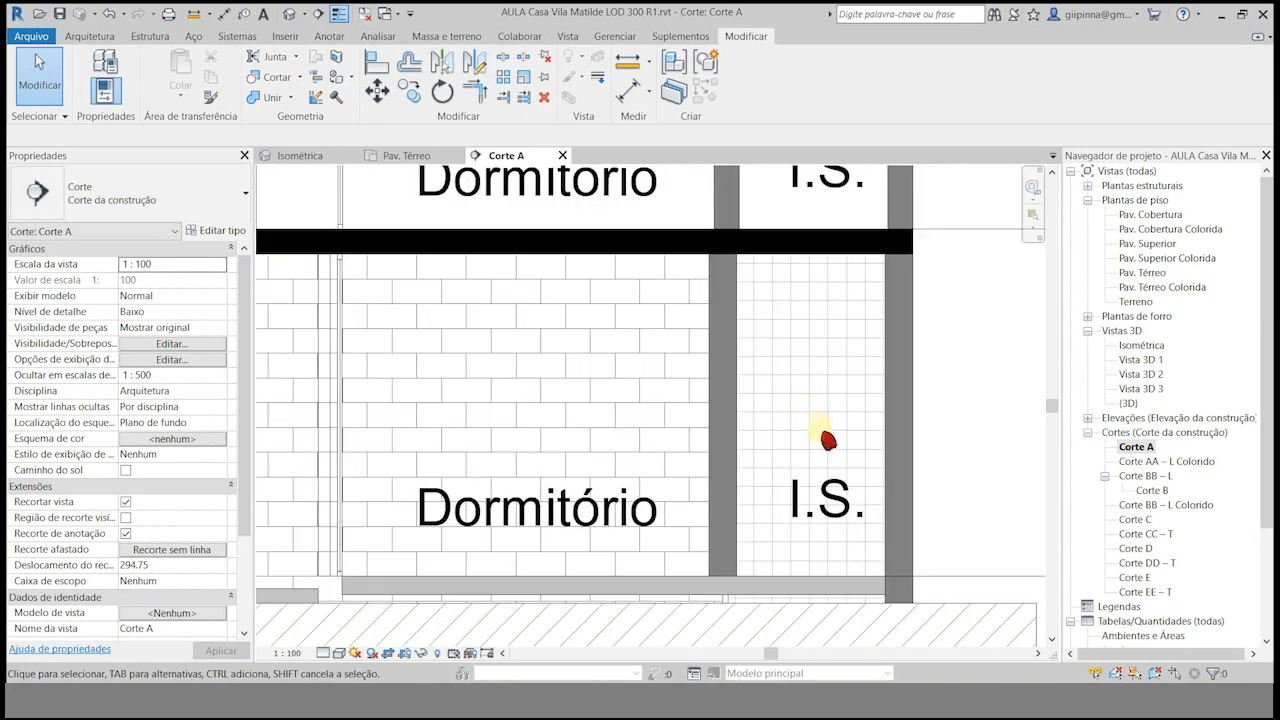
{"action": "scroll", "coordinate": [827, 440], "scroll_direction": "down", "scroll_amount": 5}
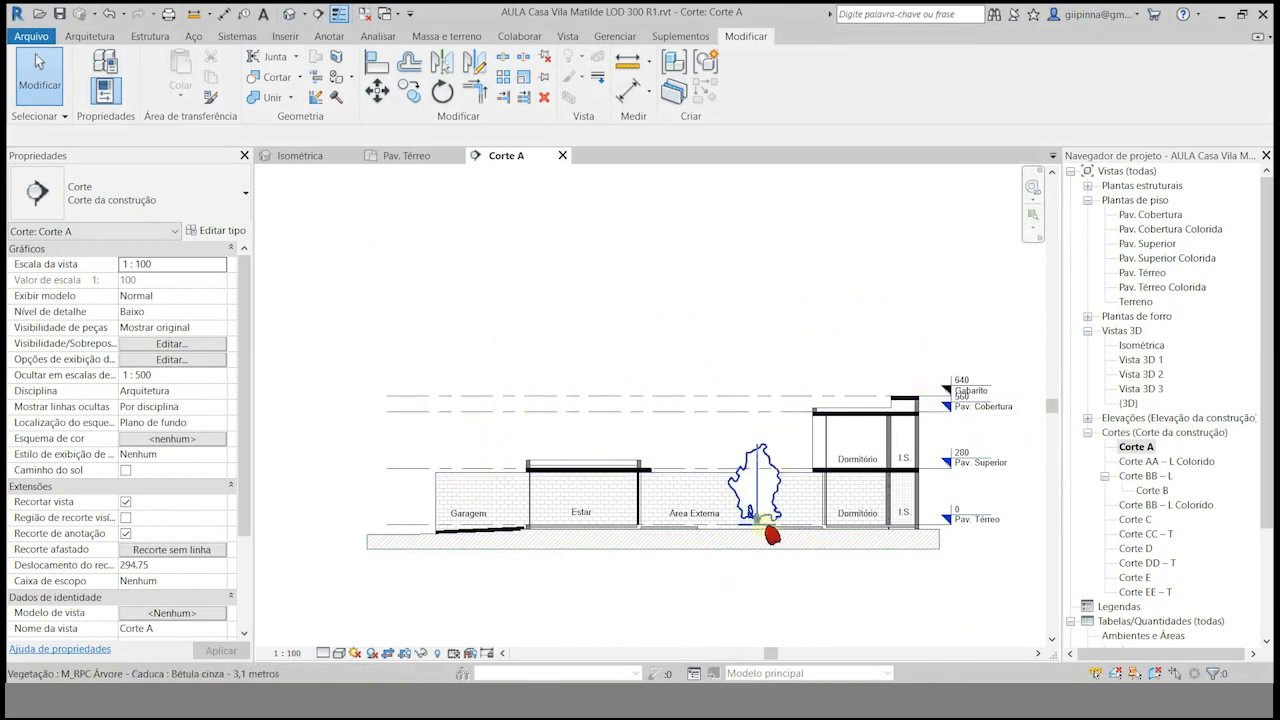
Return to the Pav. Térreo floor plan and open the boundary sketch of the Garagem floor for editing.
{"action": "double_click", "coordinate": [1143, 272]}
{"action": "scroll", "coordinate": [409, 347], "scroll_direction": "up", "scroll_amount": 3}
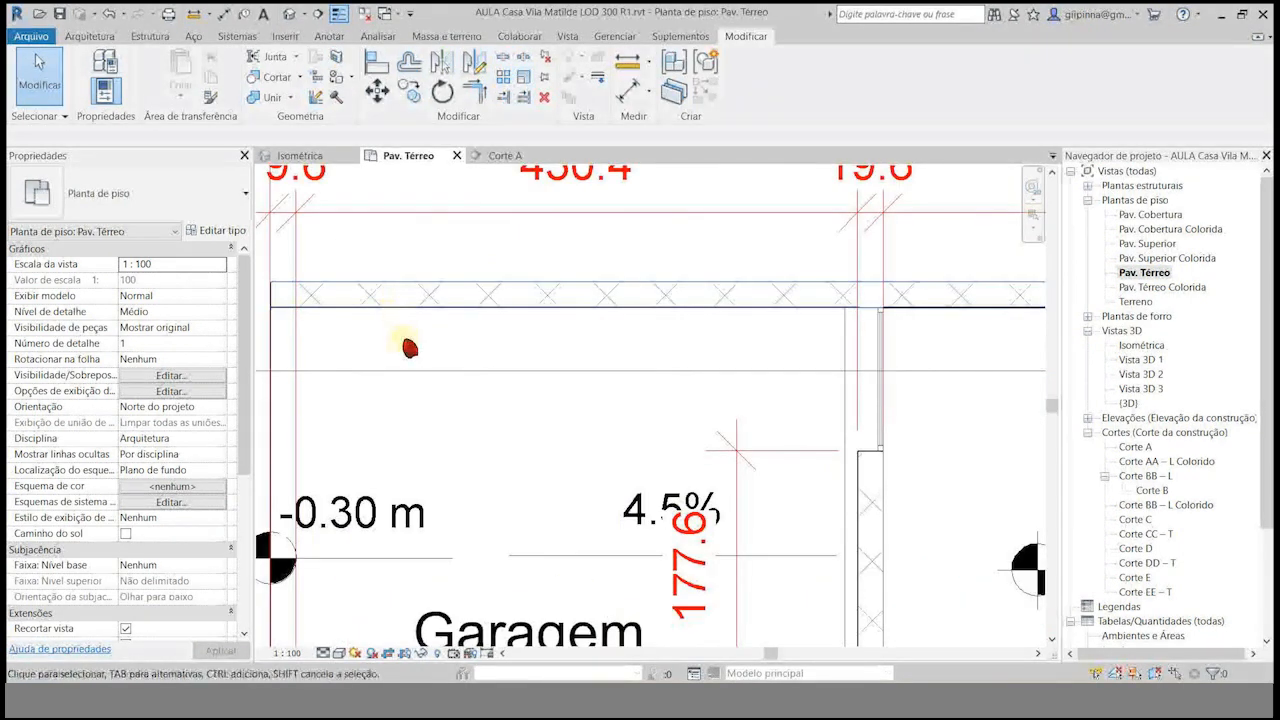
{"action": "scroll", "coordinate": [407, 357], "scroll_direction": "down", "scroll_amount": 3}
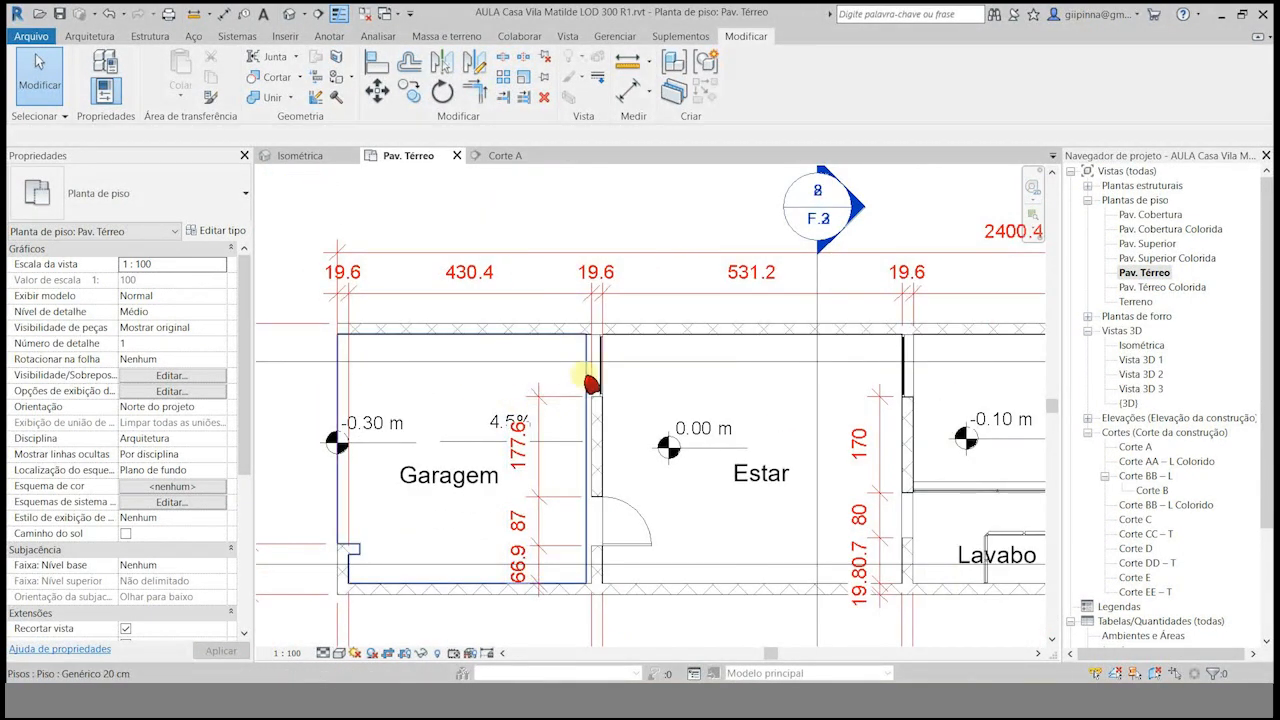
{"action": "left_click", "coordinate": [590, 382]}
{"action": "double_click", "coordinate": [590, 382]}
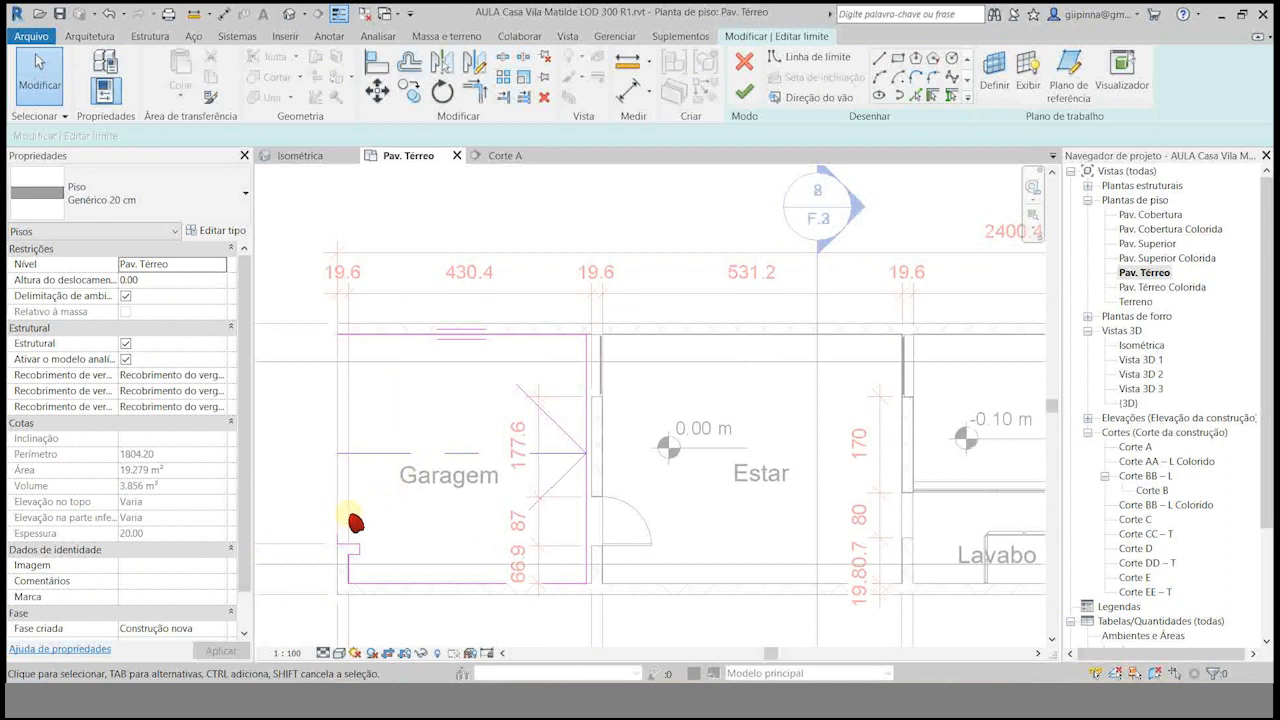
Move the floor boundary's short vertical edge at the garage entrance wall stub inward to the block face beneath the finish layer.
{"action": "scroll", "coordinate": [349, 525], "scroll_direction": "up", "scroll_amount": 5}
{"action": "scroll", "coordinate": [410, 435], "scroll_direction": "down", "scroll_amount": 4}
{"action": "scroll", "coordinate": [422, 427], "scroll_direction": "up", "scroll_amount": 4}
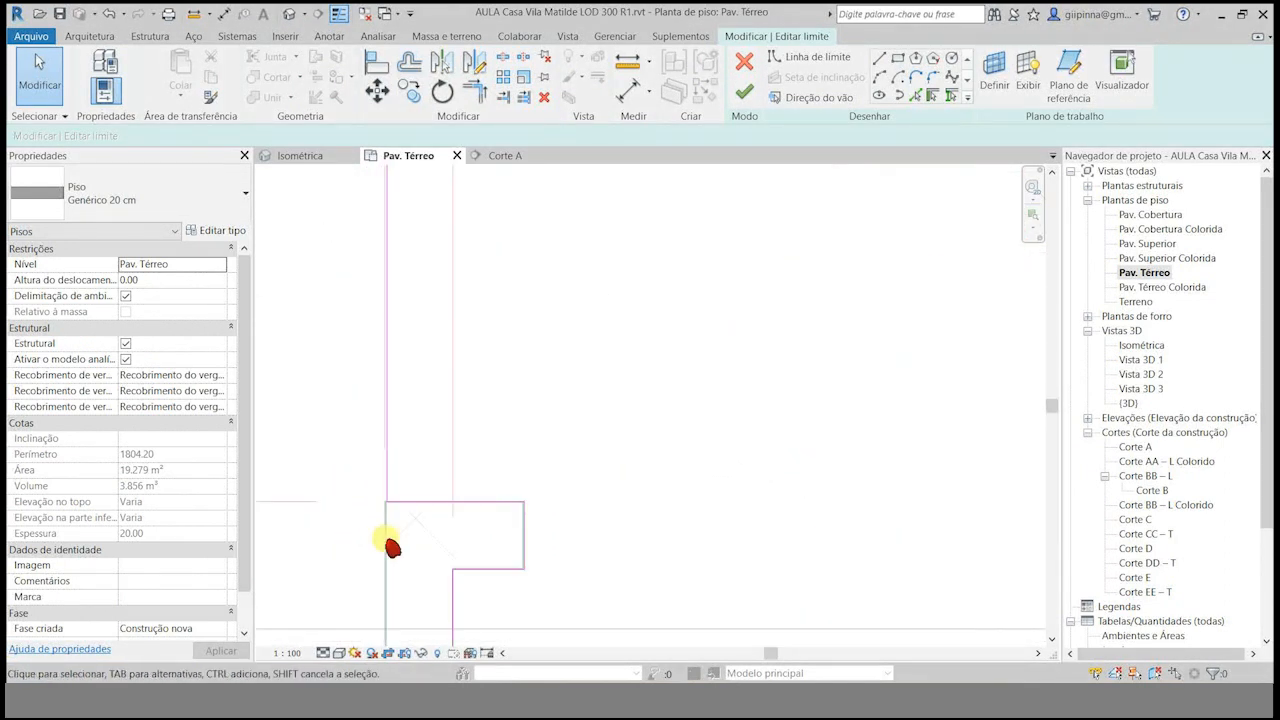
{"action": "scroll", "coordinate": [290, 467], "scroll_direction": "down", "scroll_amount": 3}
{"action": "scroll", "coordinate": [357, 391], "scroll_direction": "down", "scroll_amount": 3}
{"action": "scroll", "coordinate": [434, 496], "scroll_direction": "up", "scroll_amount": 3}
{"action": "scroll", "coordinate": [488, 401], "scroll_direction": "up", "scroll_amount": 3}
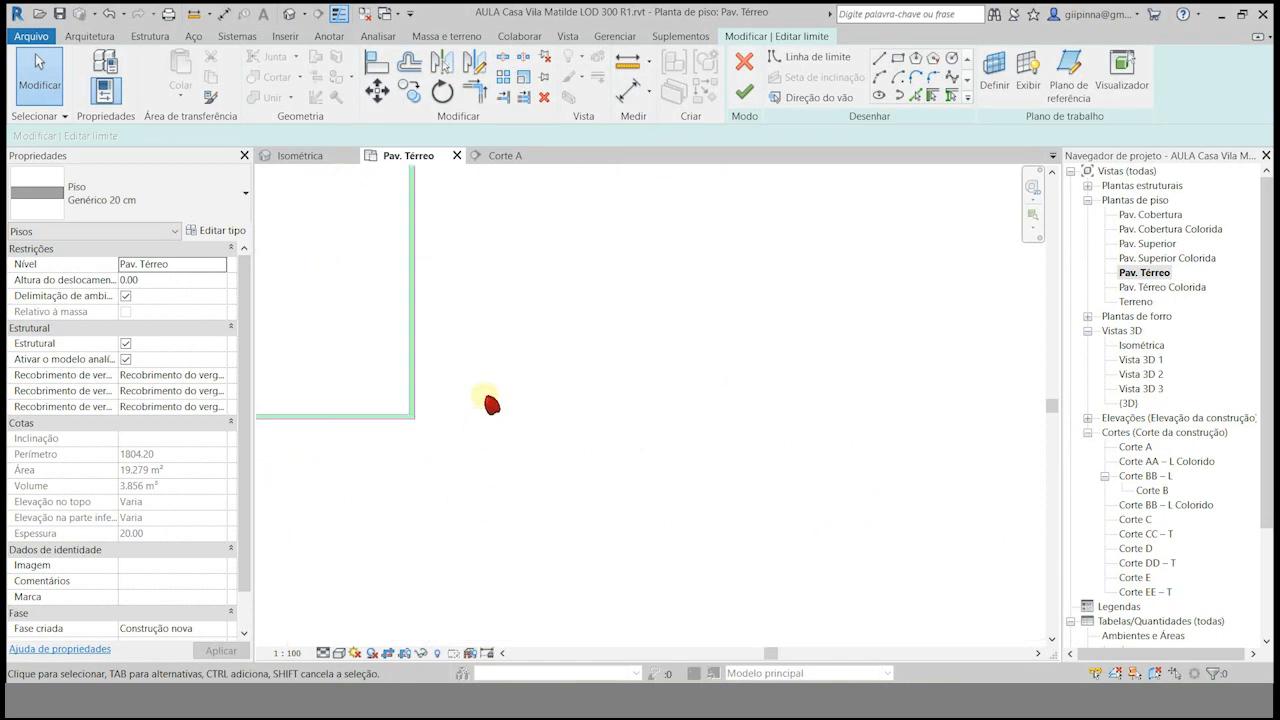
{"action": "left_click", "coordinate": [410, 401]}
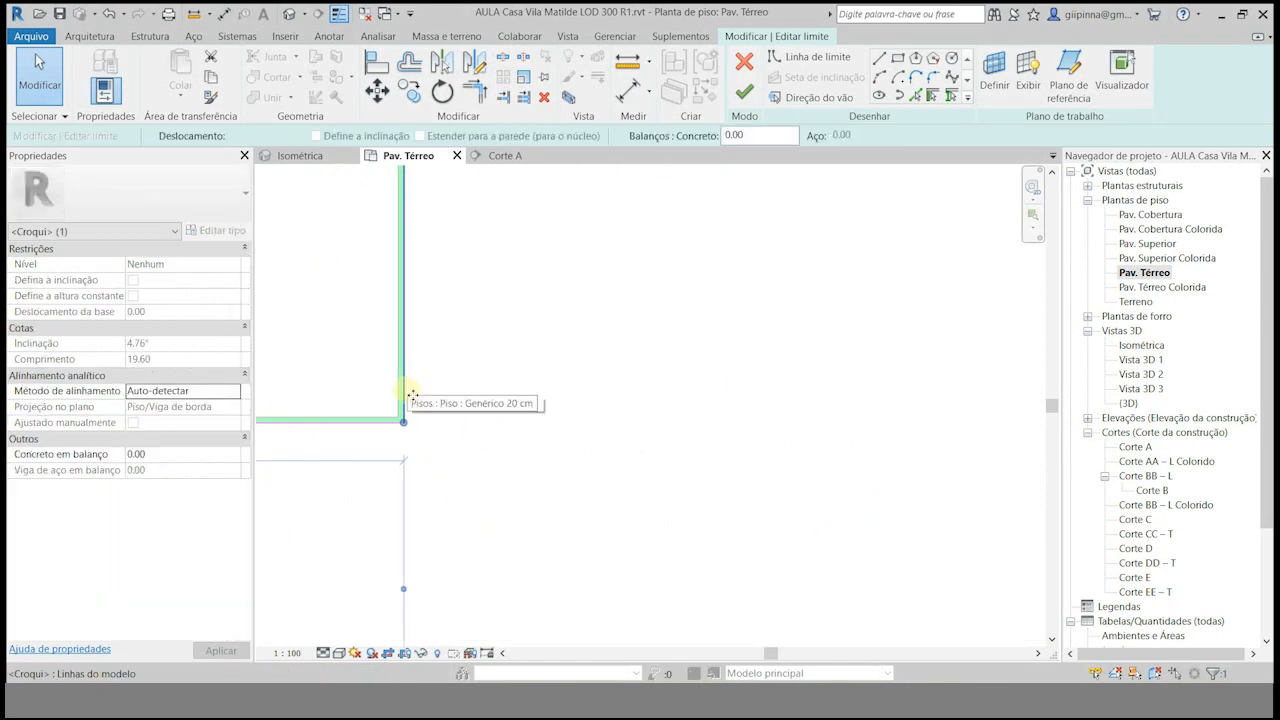
{"action": "left_click_drag", "start_coordinate": [400, 400], "coordinate": [404, 406]}
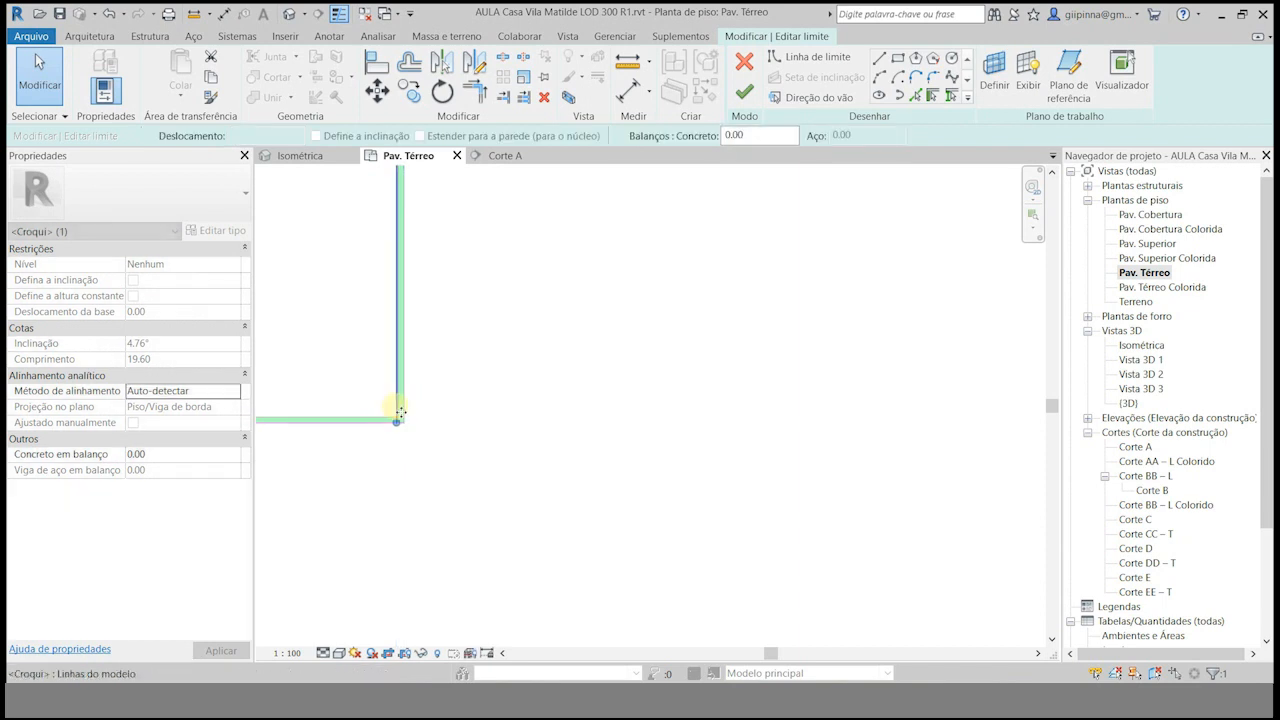
{"action": "scroll", "coordinate": [436, 553], "scroll_direction": "down", "scroll_amount": 2}
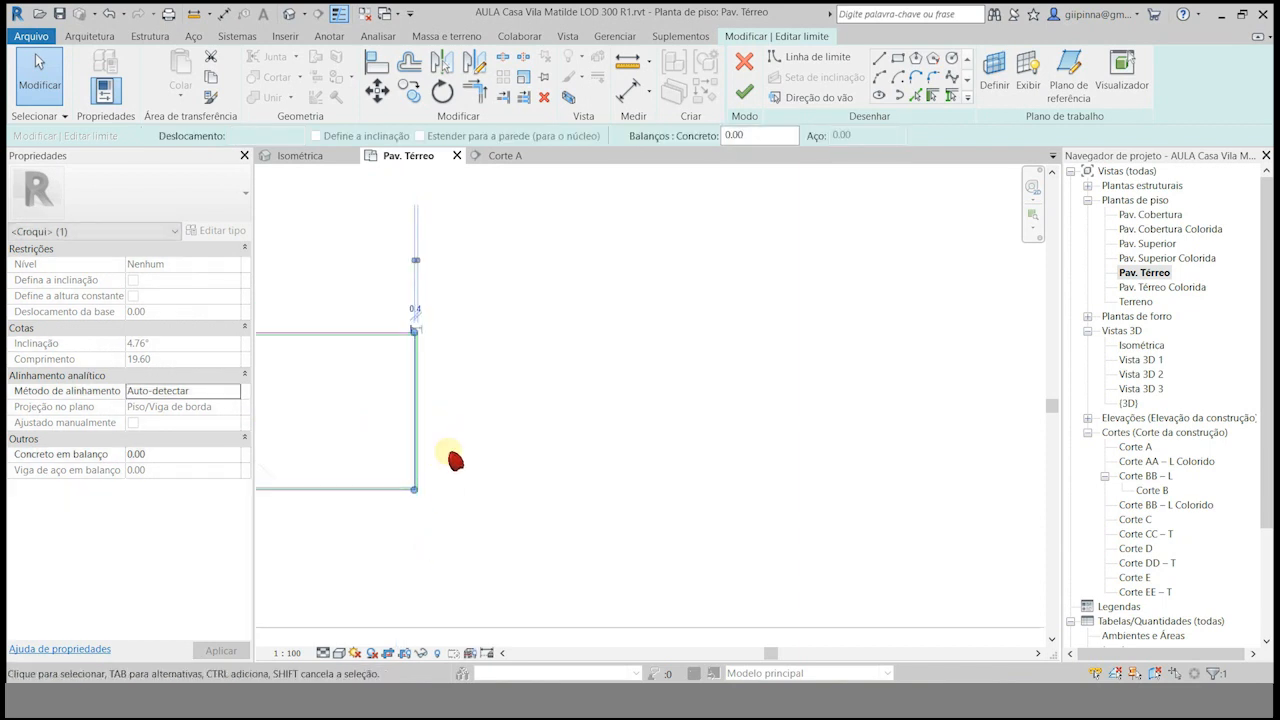
{"action": "scroll", "coordinate": [437, 449], "scroll_direction": "up", "scroll_amount": 5}
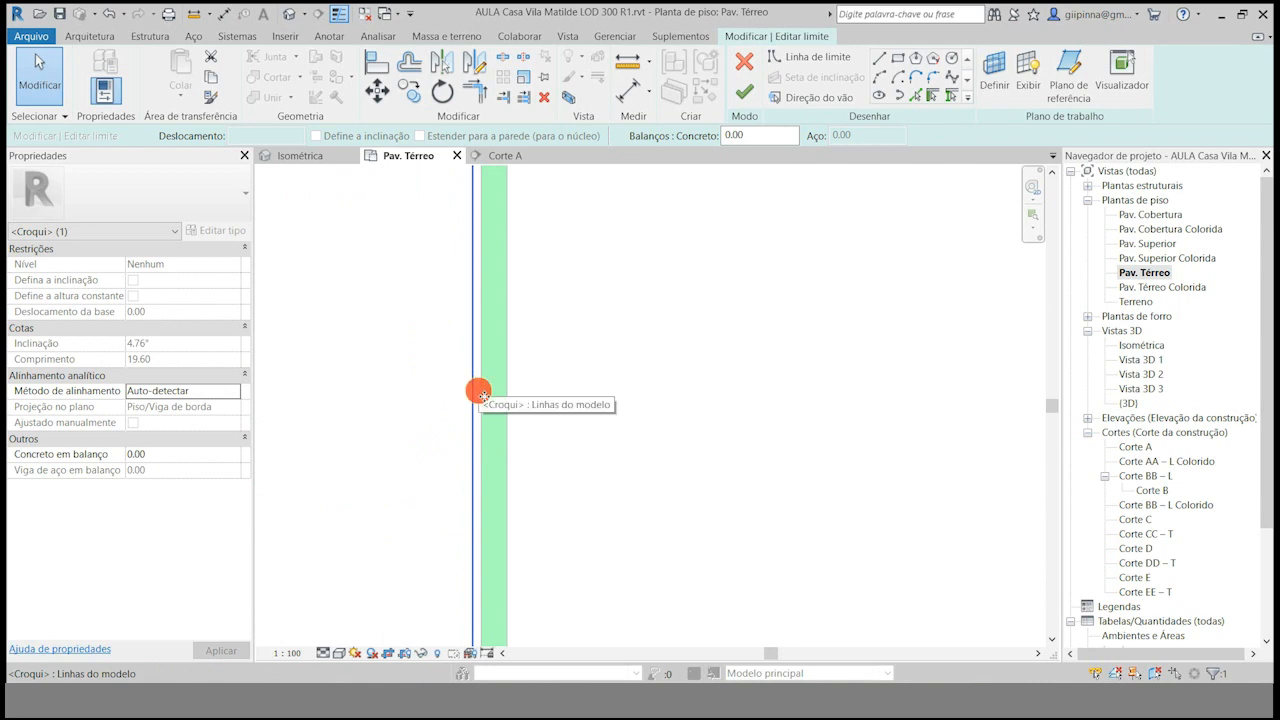
{"action": "left_click_drag", "start_coordinate": [493, 395], "coordinate": [481, 394]}
{"action": "scroll", "coordinate": [600, 414], "scroll_direction": "down", "scroll_amount": 1}
{"action": "scroll", "coordinate": [560, 410], "scroll_direction": "down", "scroll_amount": 2}
{"action": "scroll", "coordinate": [512, 370], "scroll_direction": "down", "scroll_amount": 5}
{"action": "left_click", "coordinate": [556, 485]}
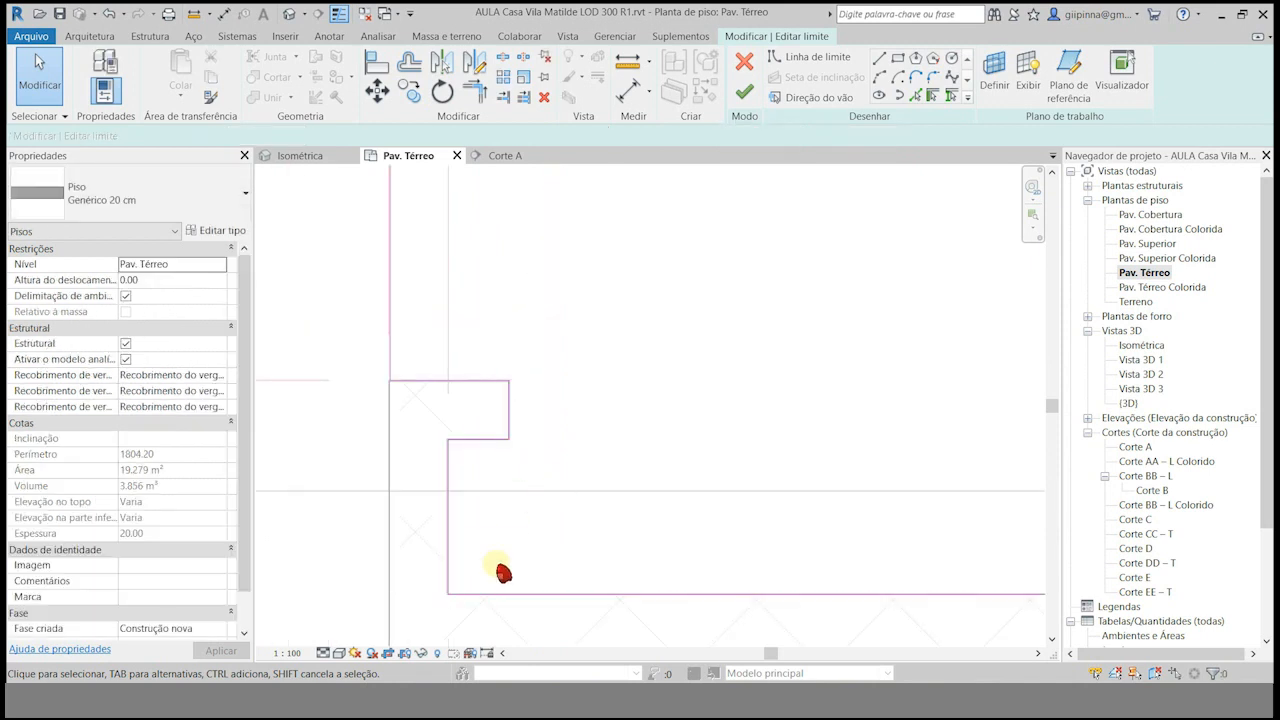
Shift the Garagem floor's lower boundary line and adjoining short vertical line beside the entrance to the walls' block faces beneath the finish.
{"action": "scroll", "coordinate": [438, 607], "scroll_direction": "up", "scroll_amount": 8}
{"action": "scroll", "coordinate": [478, 612], "scroll_direction": "up", "scroll_amount": 1}
{"action": "left_click", "coordinate": [548, 400]}
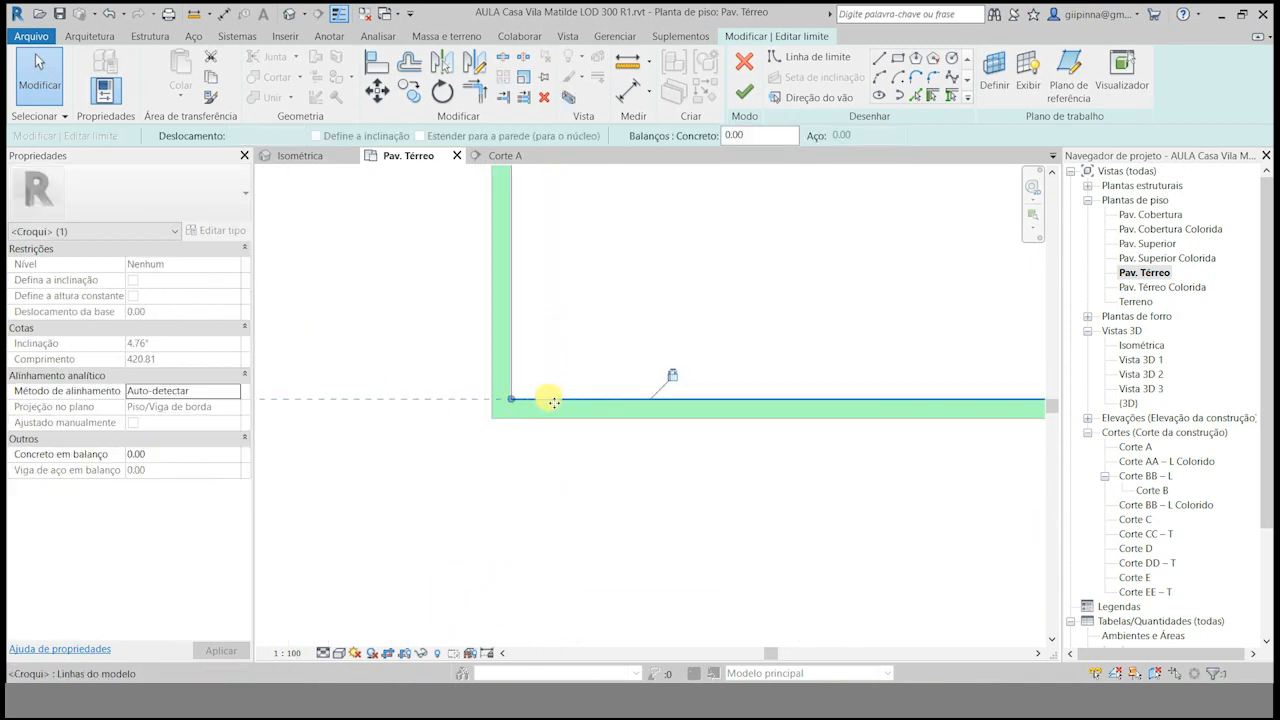
{"action": "mouse_move", "coordinate": [641, 399]}
{"action": "left_mouse_down"}
{"action": "mouse_move", "coordinate": [629, 448]}
{"action": "mouse_move", "coordinate": [643, 427]}
{"action": "left_mouse_up"}
{"action": "left_click", "coordinate": [513, 326]}
{"action": "left_click_drag", "start_coordinate": [513, 325], "coordinate": [492, 341]}
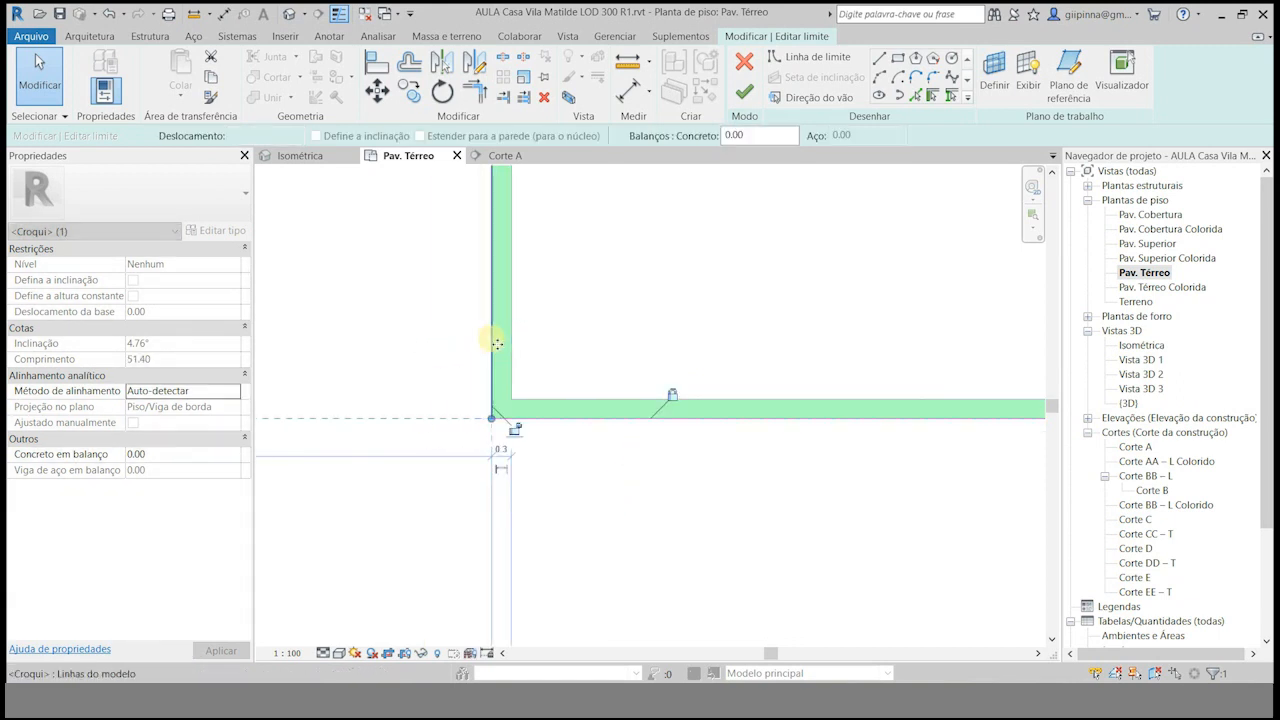
{"action": "left_click", "coordinate": [582, 494]}
Align the floor boundary line beside Estar to the dividing wall's block face, lock the alignment and finish the Garagem floor sketch.
{"action": "scroll", "coordinate": [352, 480], "scroll_direction": "up", "scroll_amount": 3}
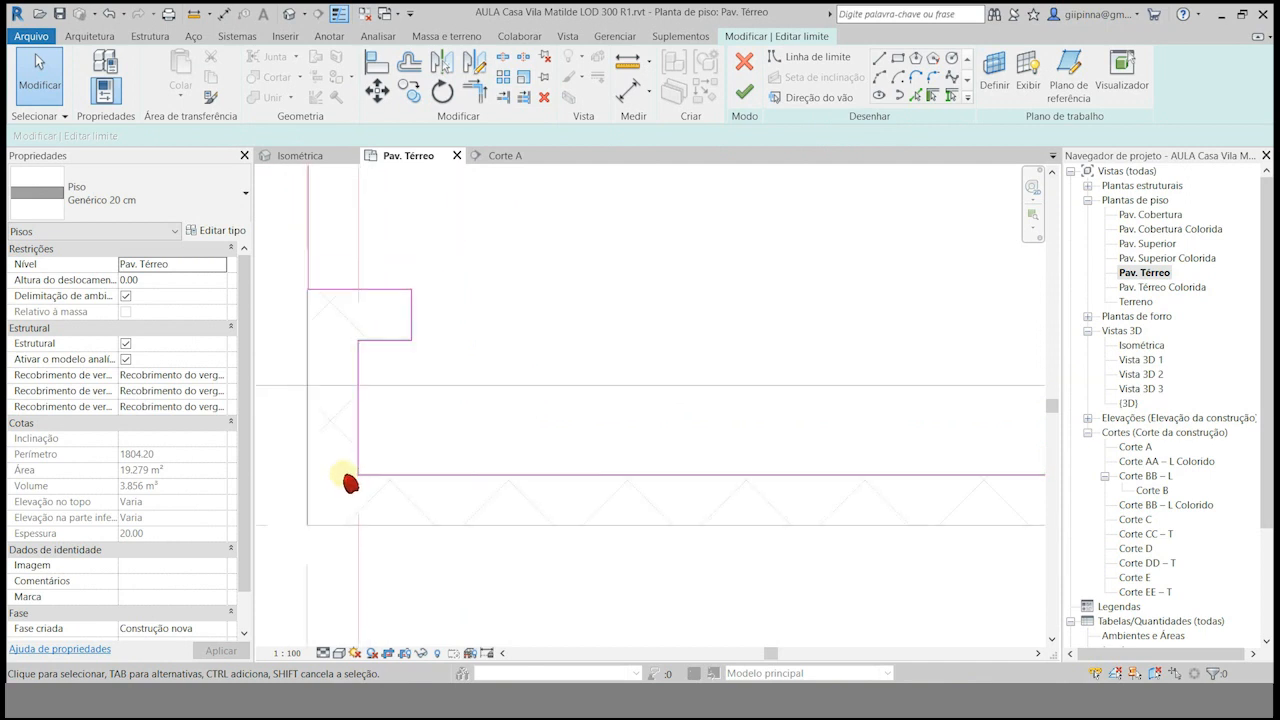
{"action": "scroll", "coordinate": [580, 560], "scroll_direction": "down", "scroll_amount": 3}
{"action": "scroll", "coordinate": [849, 486], "scroll_direction": "up", "scroll_amount": 5}
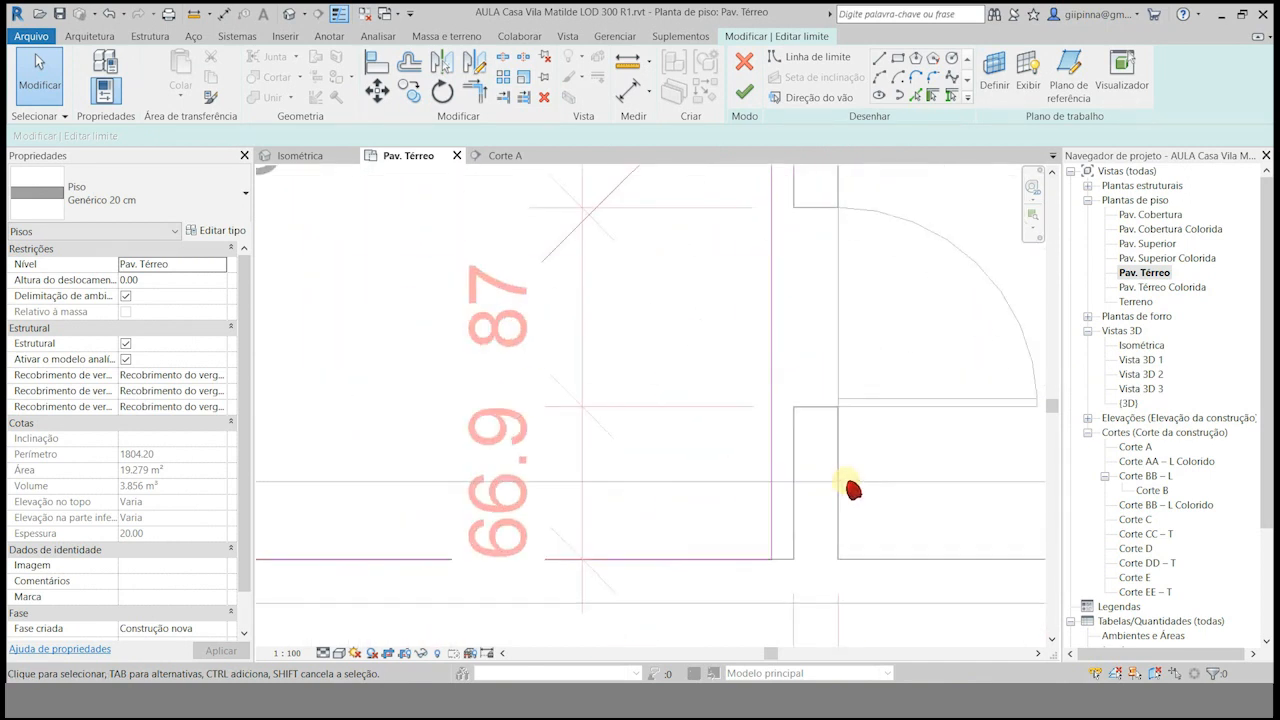
{"action": "scroll", "coordinate": [830, 491], "scroll_direction": "up", "scroll_amount": 1}
{"action": "left_click", "coordinate": [679, 489]}
{"action": "scroll", "coordinate": [814, 360], "scroll_direction": "down", "scroll_amount": 3}
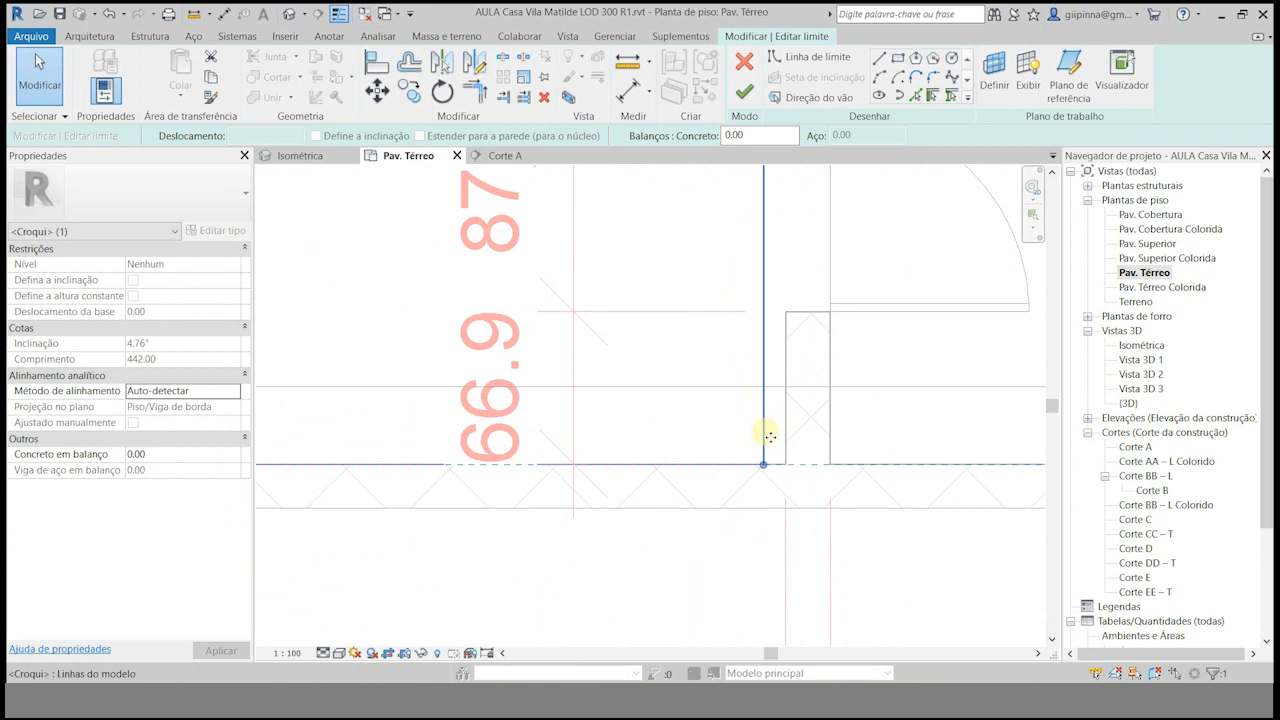
{"action": "left_click_drag", "start_coordinate": [757, 399], "coordinate": [686, 400]}
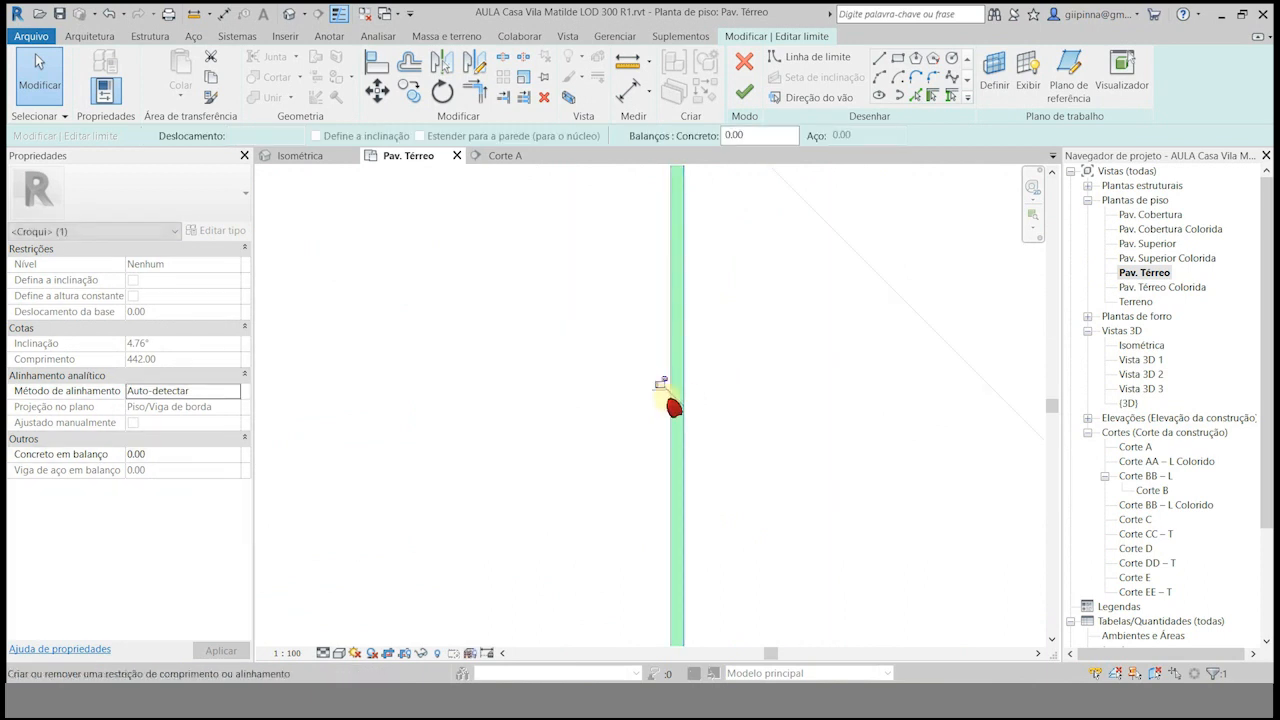
{"action": "left_click", "coordinate": [661, 380]}
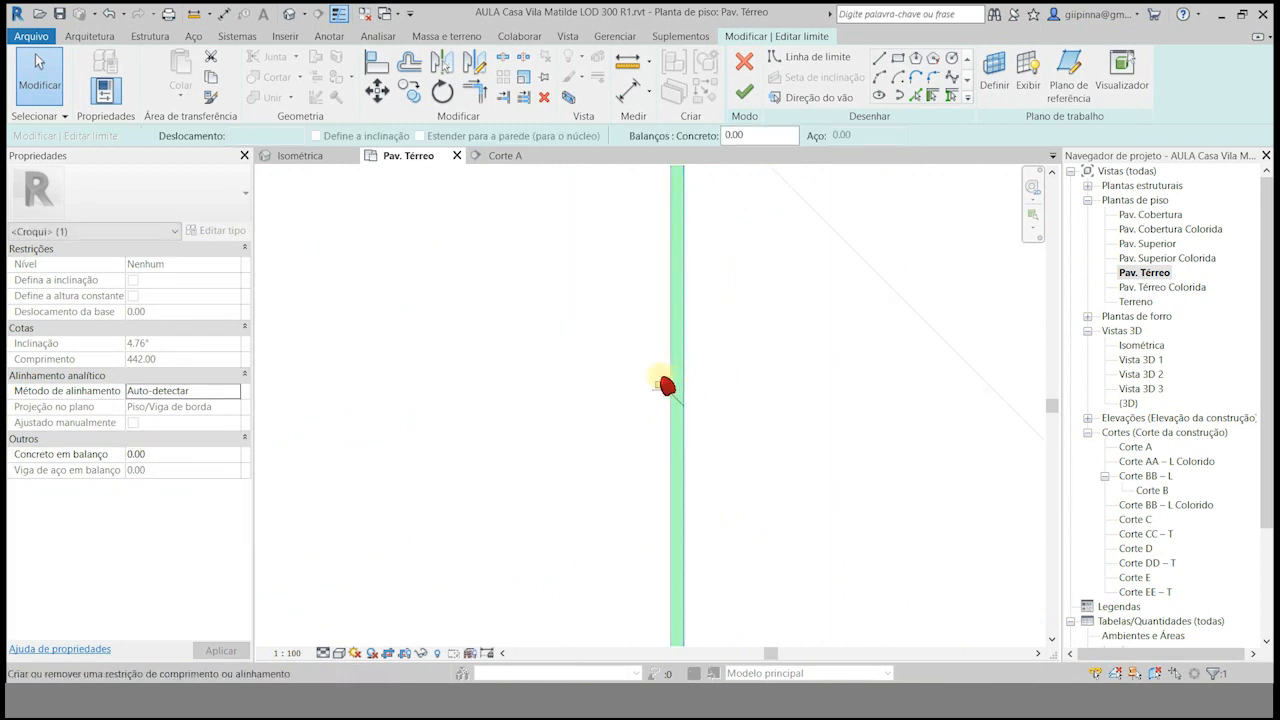
{"action": "left_click", "coordinate": [571, 371]}
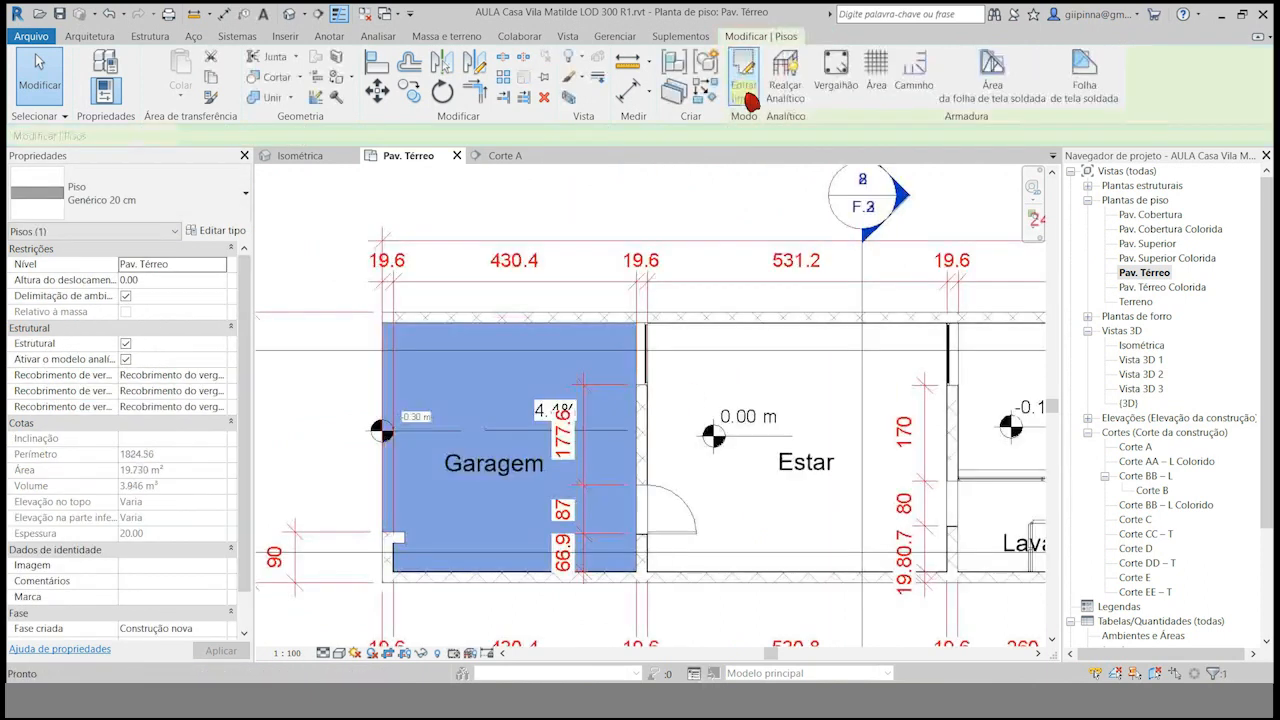
{"action": "left_click", "coordinate": [670, 219]}
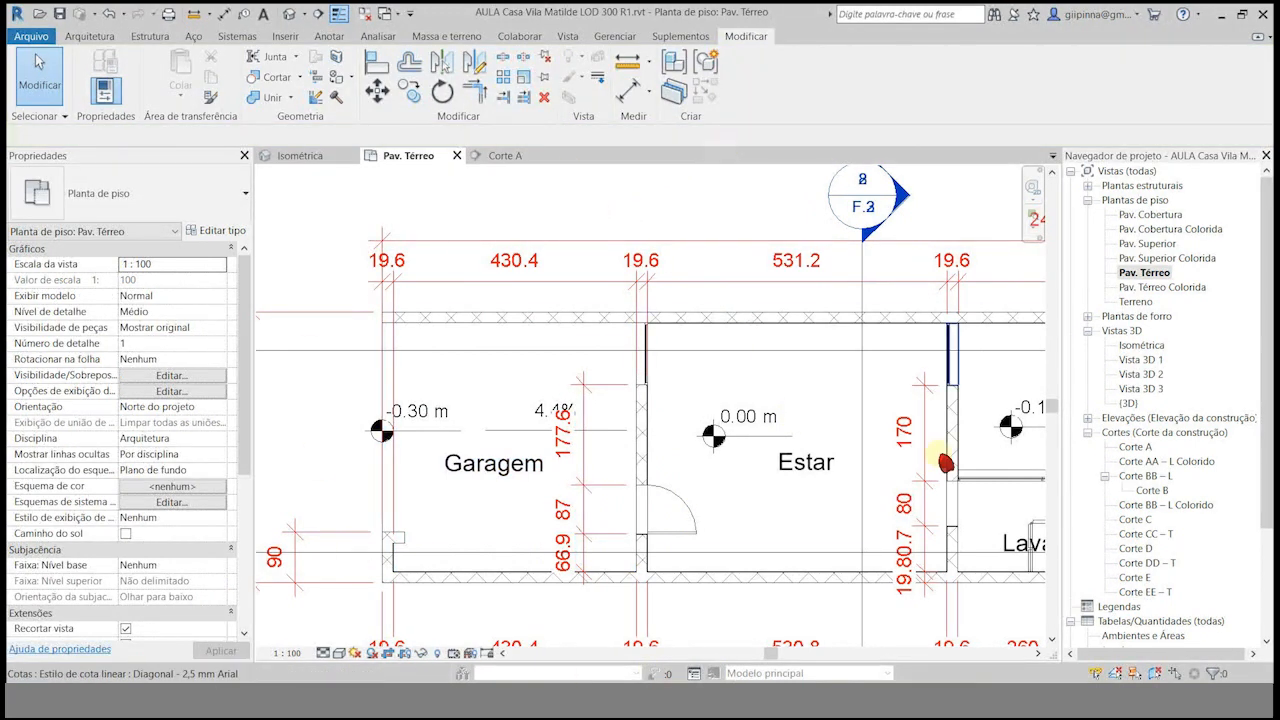